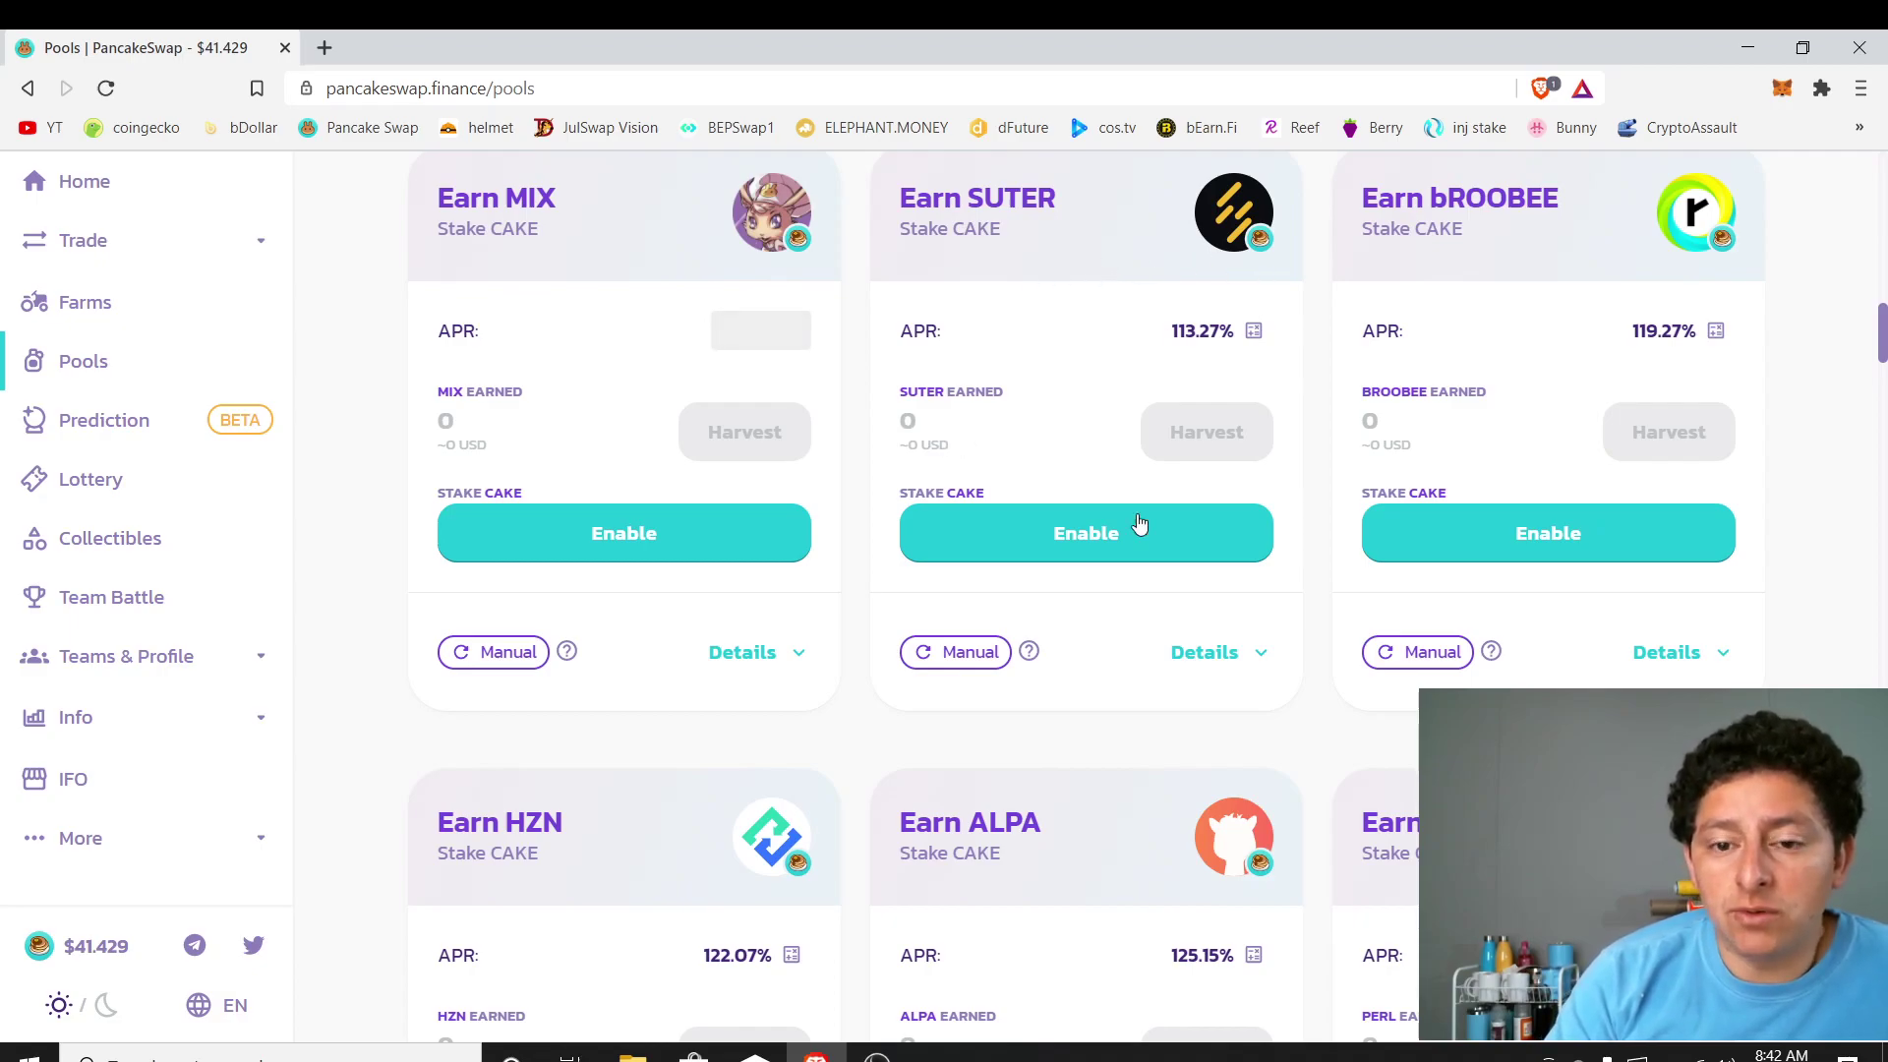
# - Expand the details of the SUTER pool and open its project site, looking at the headline there
pyautogui.click(1265, 655)
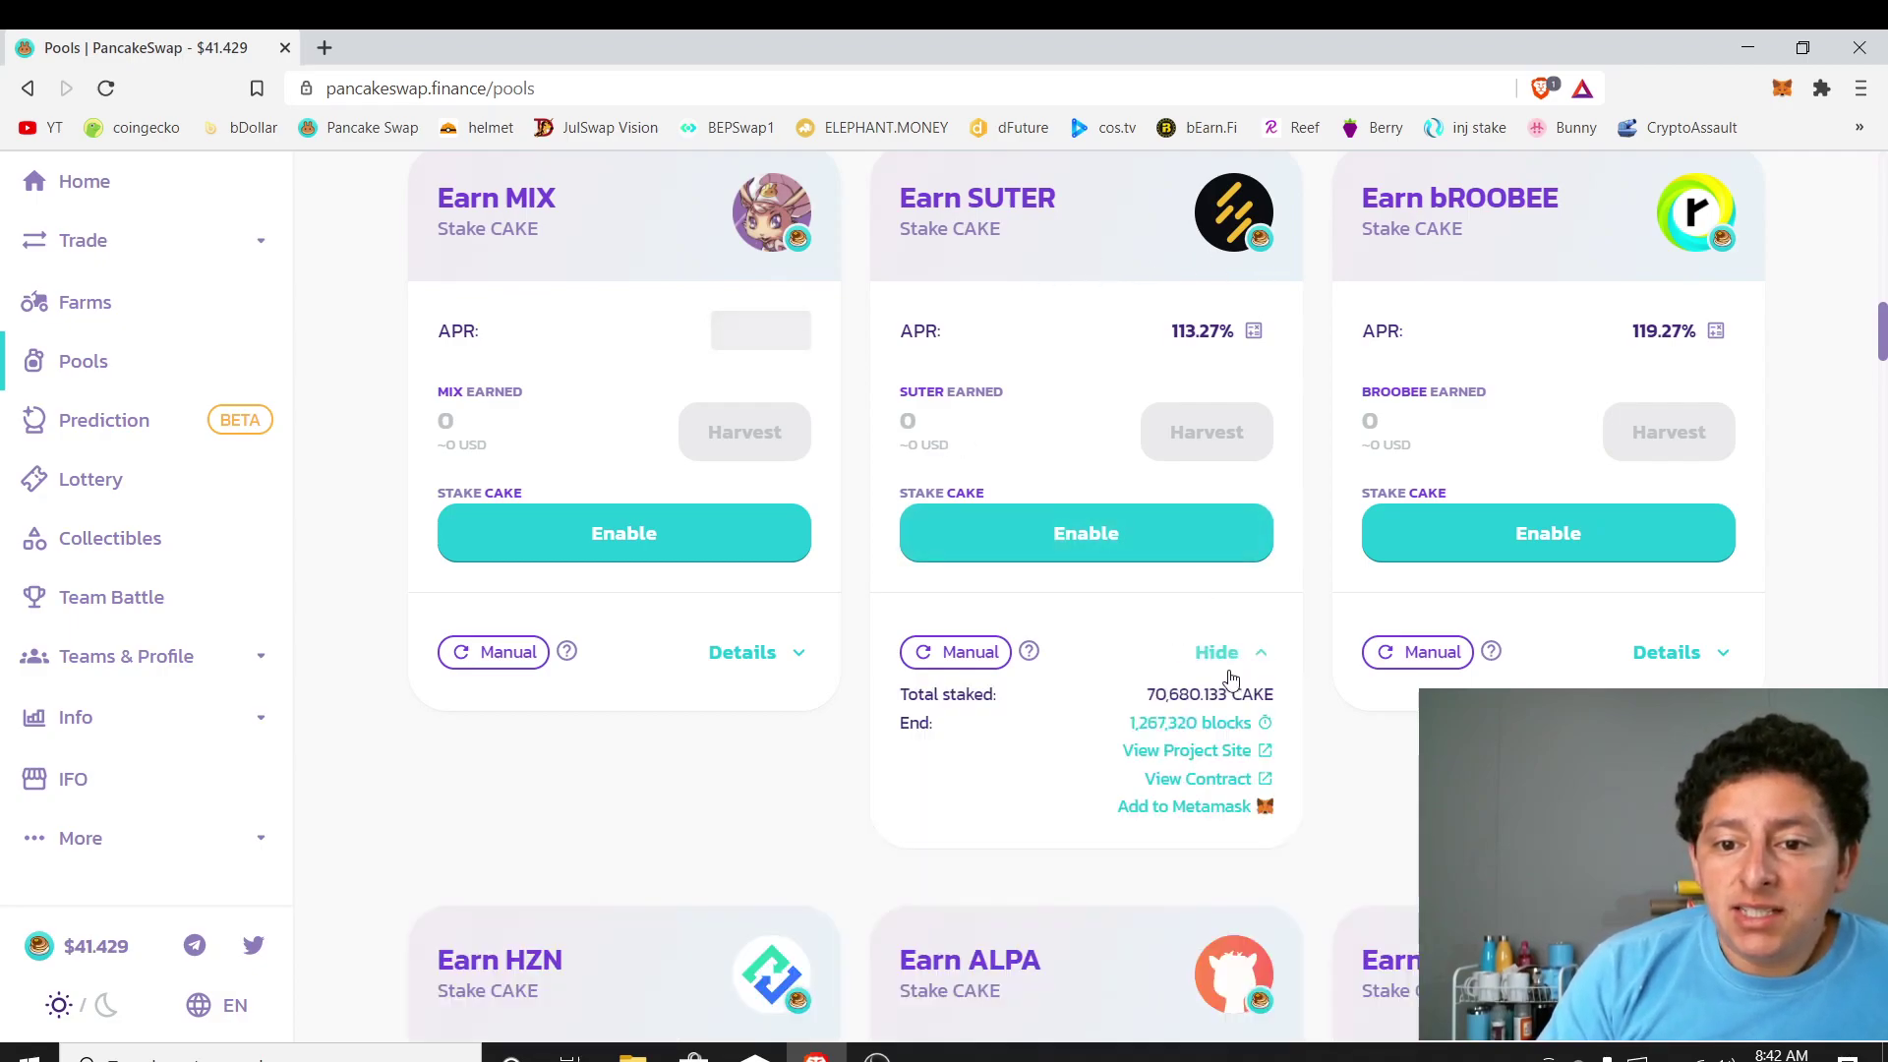
pyautogui.click(1257, 755)
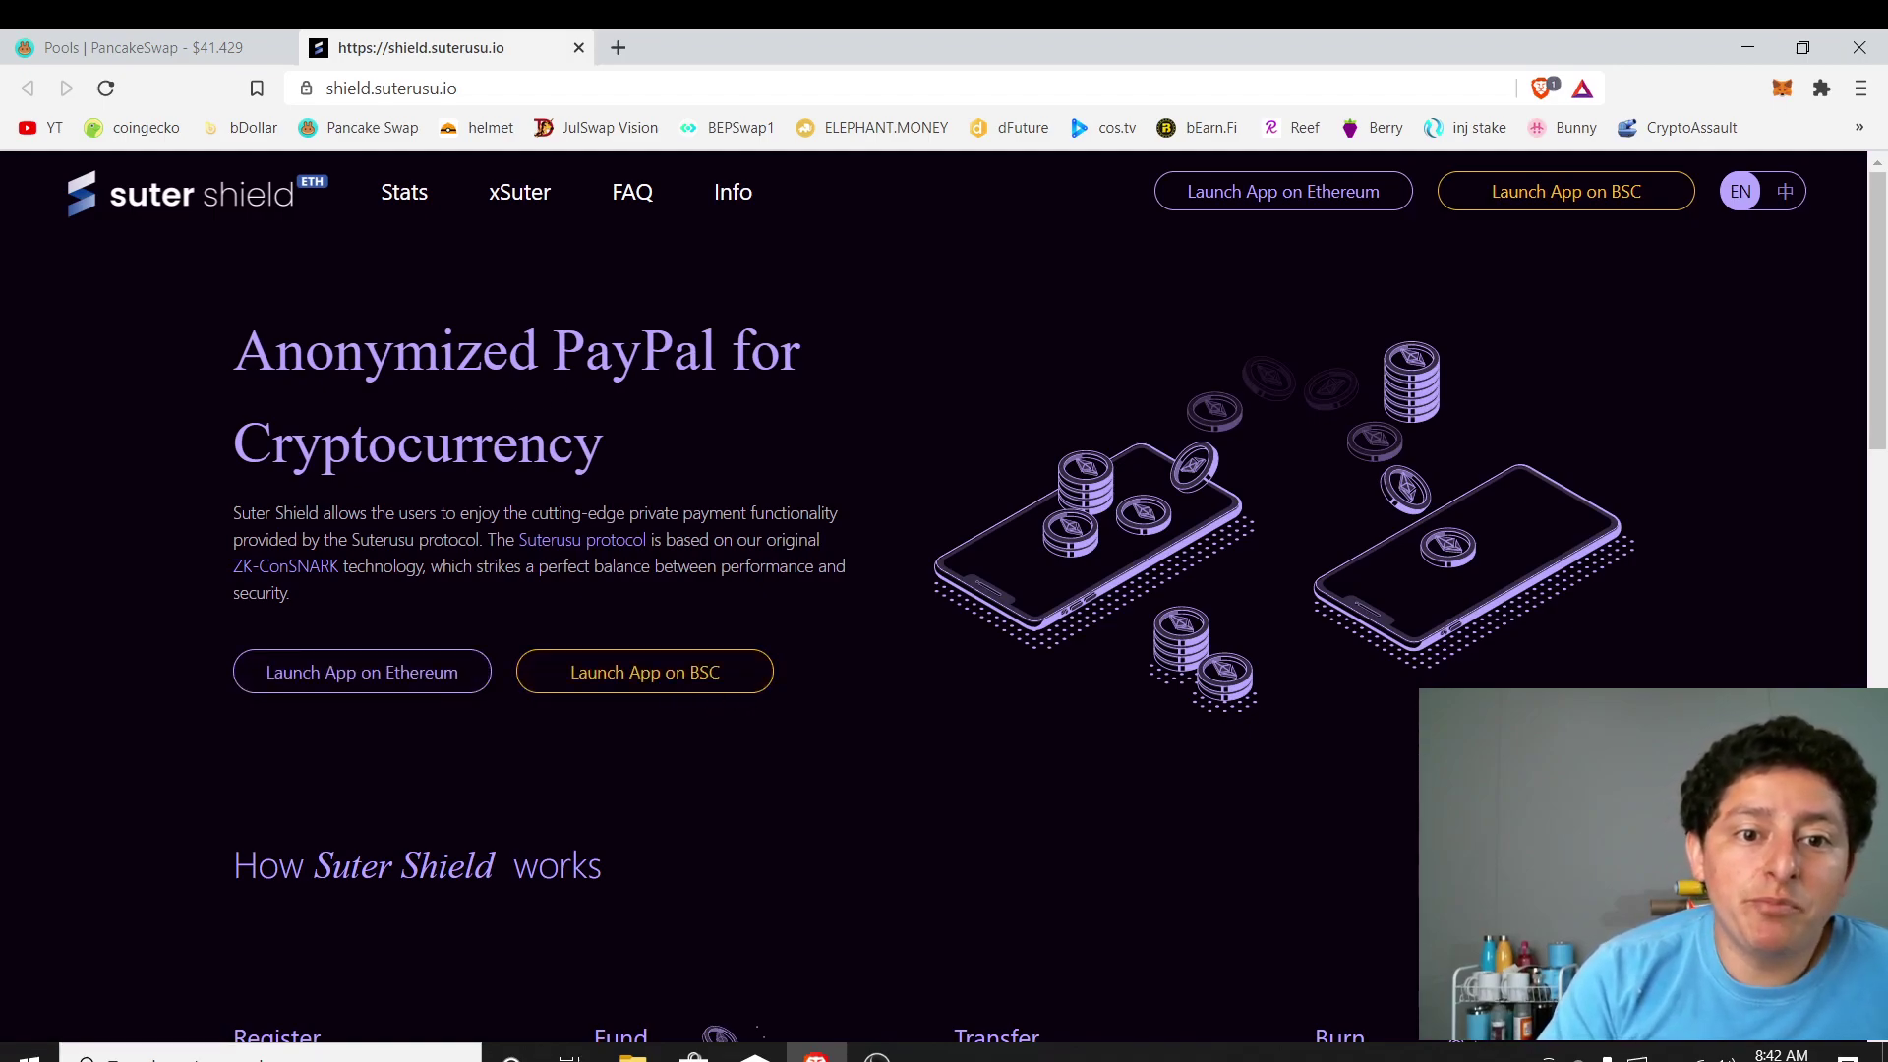
pyautogui.moveTo(439, 355); pyautogui.dragTo(716, 433)
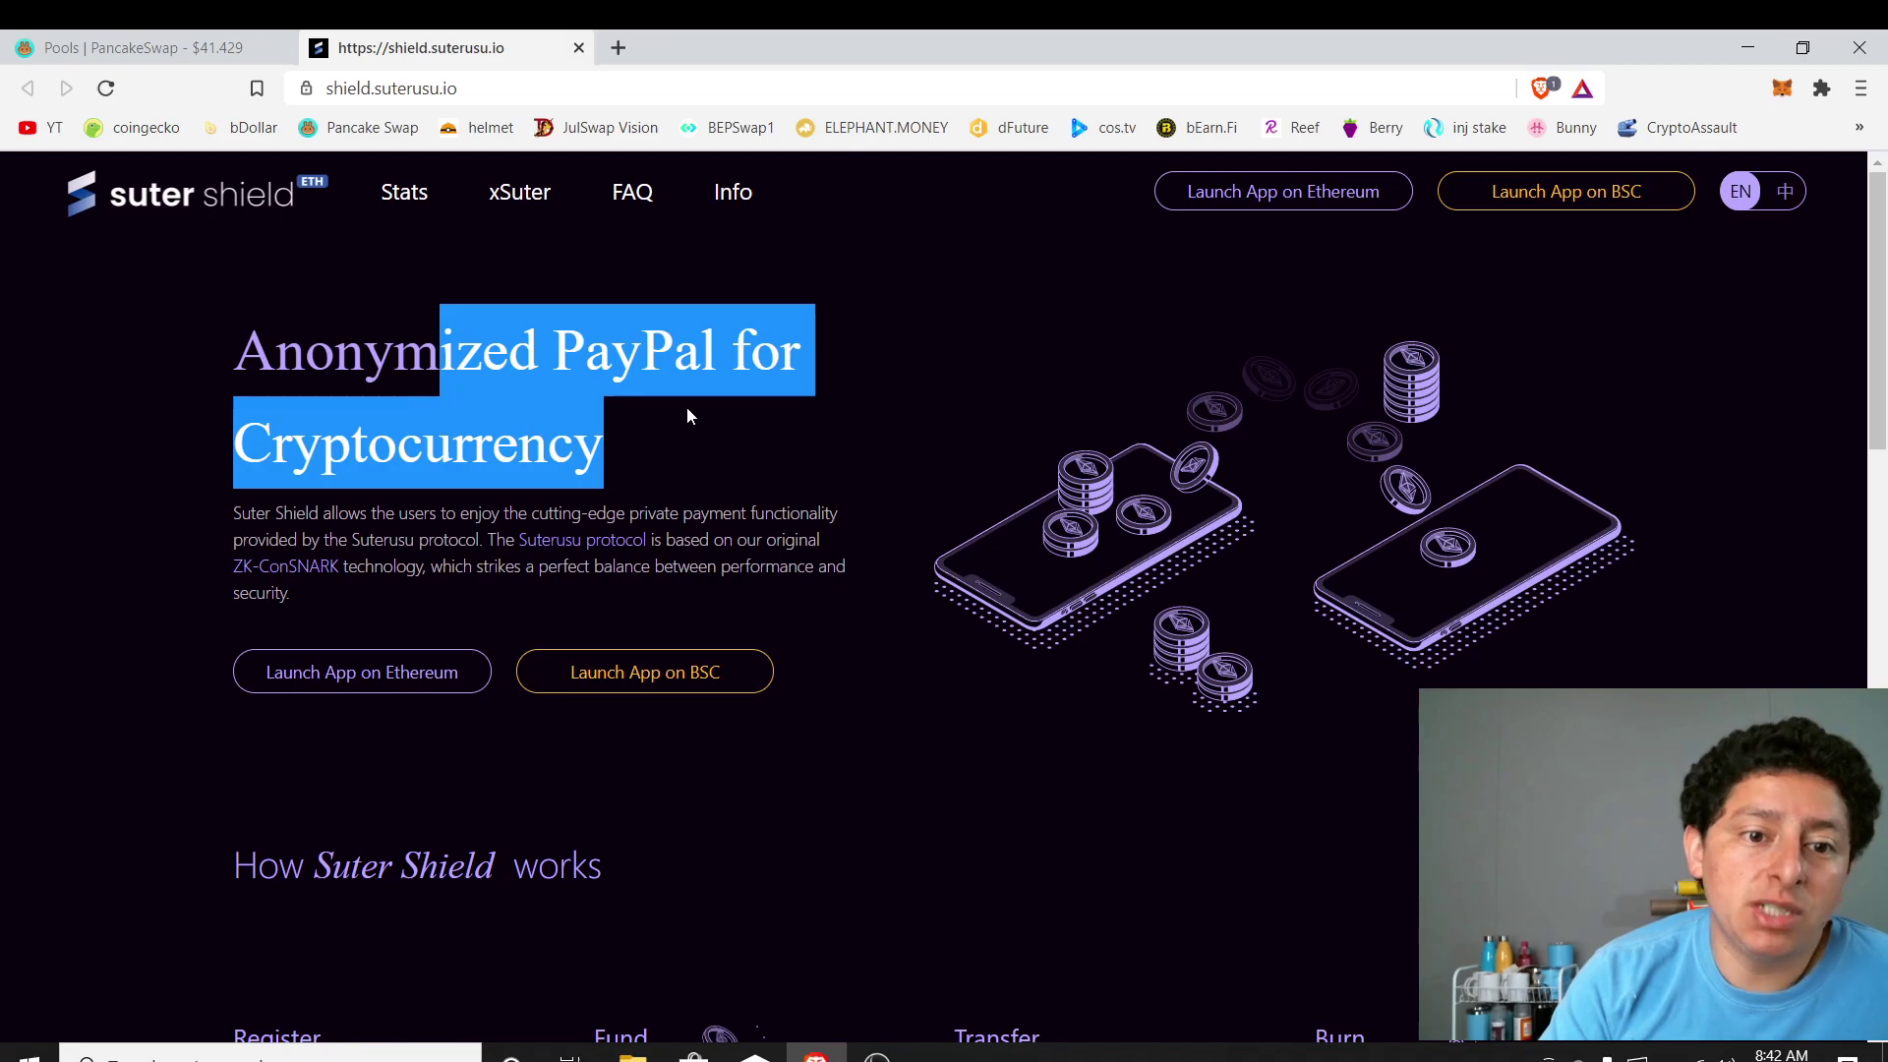
pyautogui.click(686, 405)
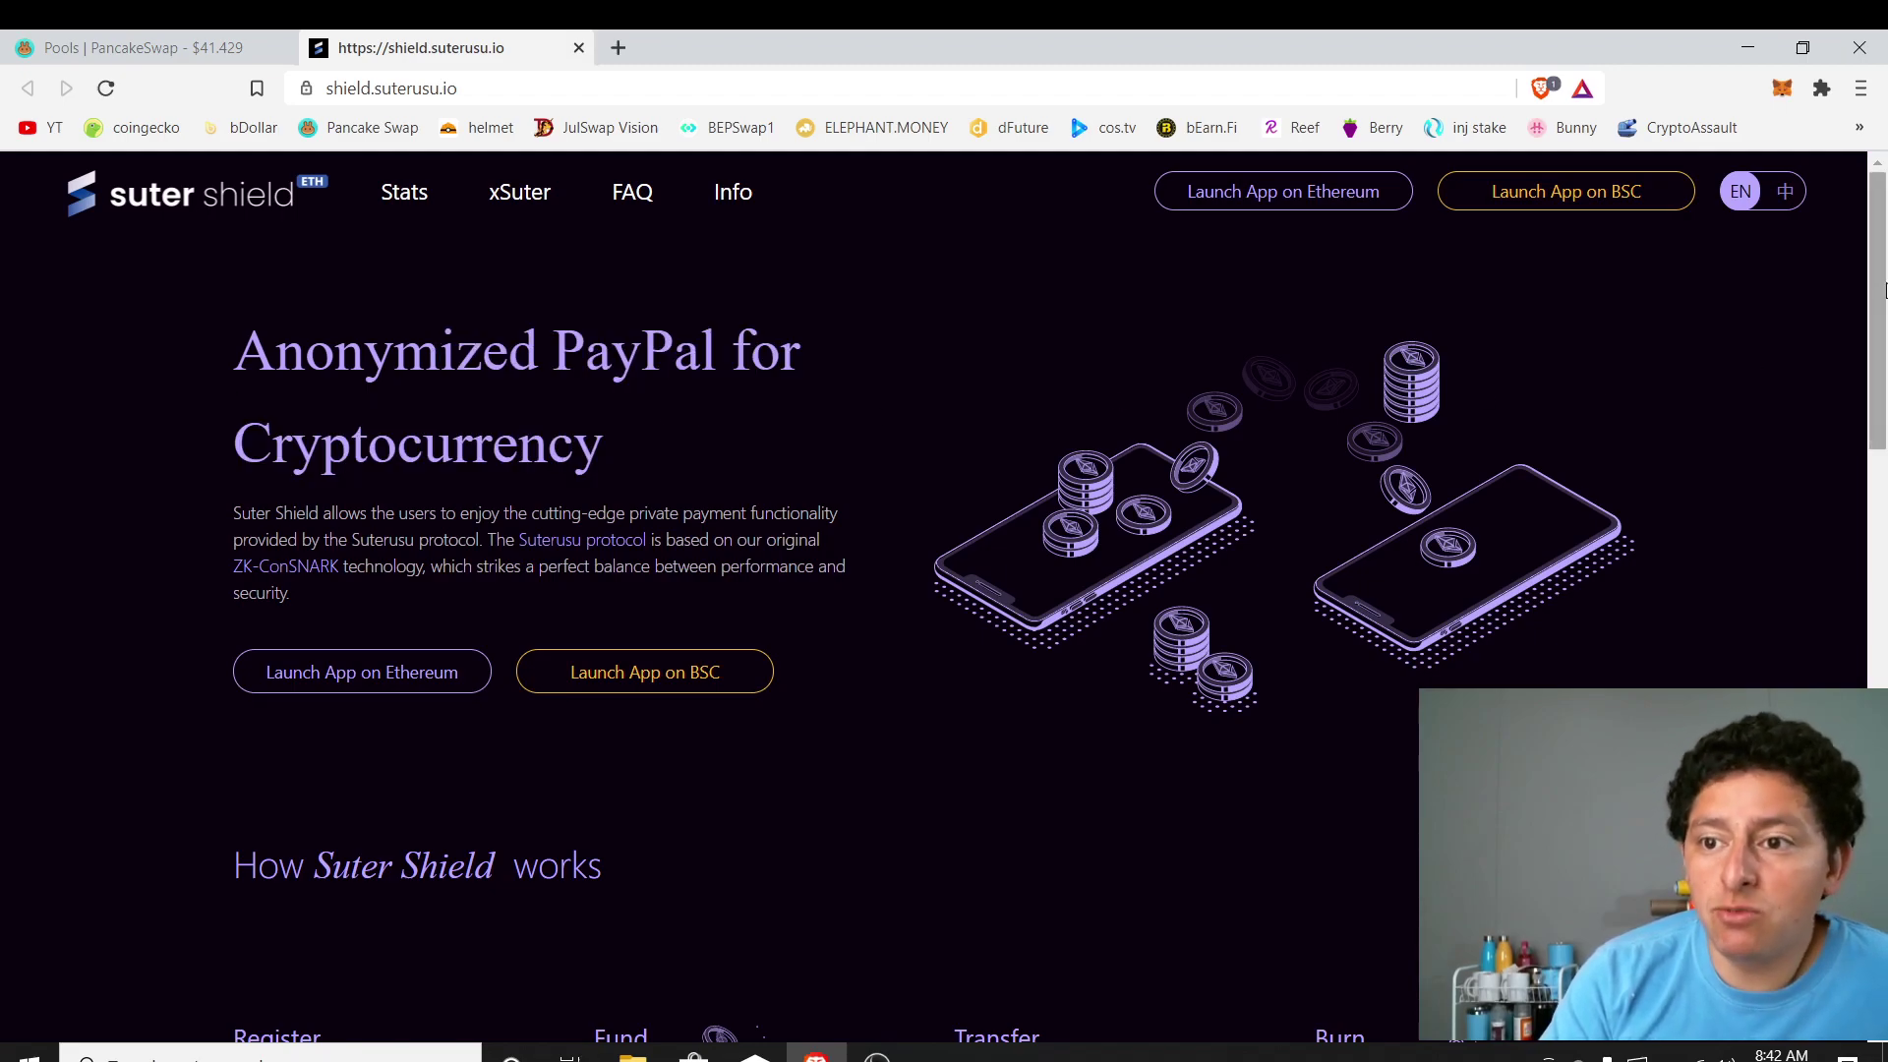
pyautogui.moveTo(1881, 290)
pyautogui.mouseDown()
pyautogui.moveTo(1882, 369)
pyautogui.moveTo(1885, 265)
pyautogui.mouseUp()
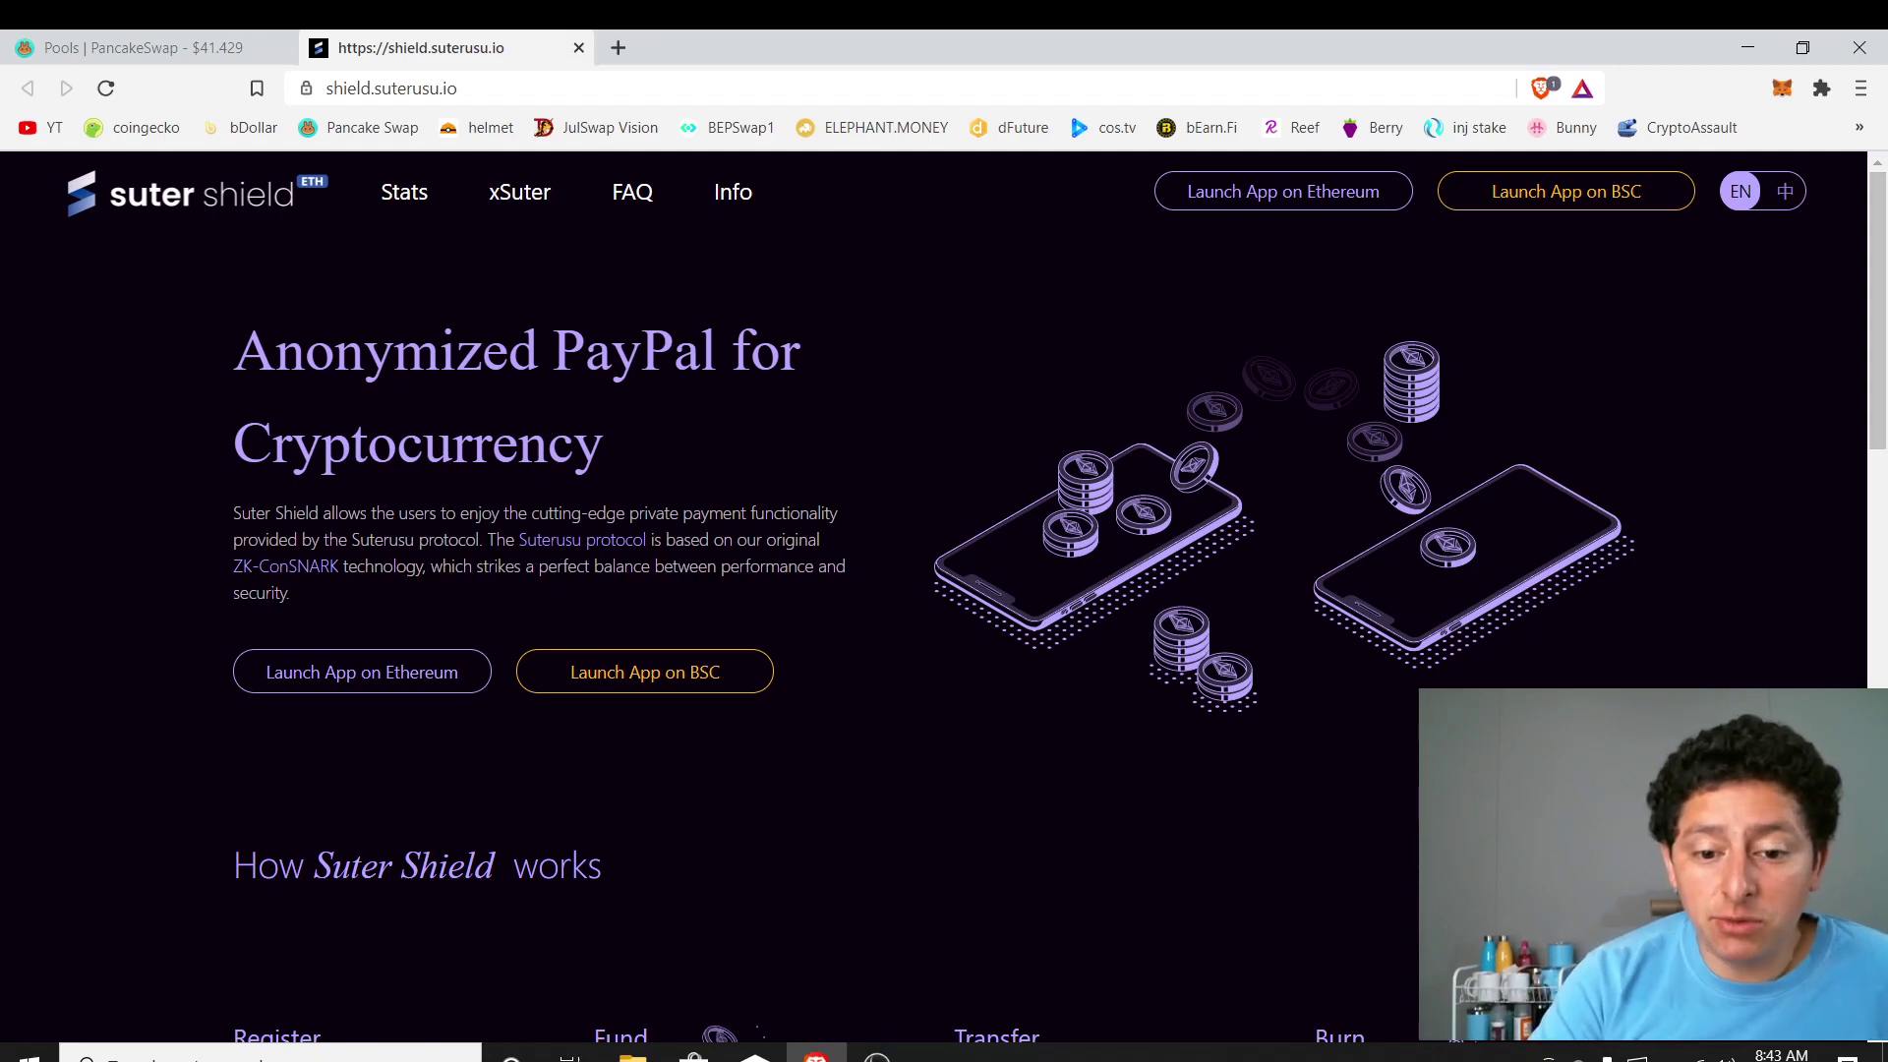
pyautogui.click(876, 1054)
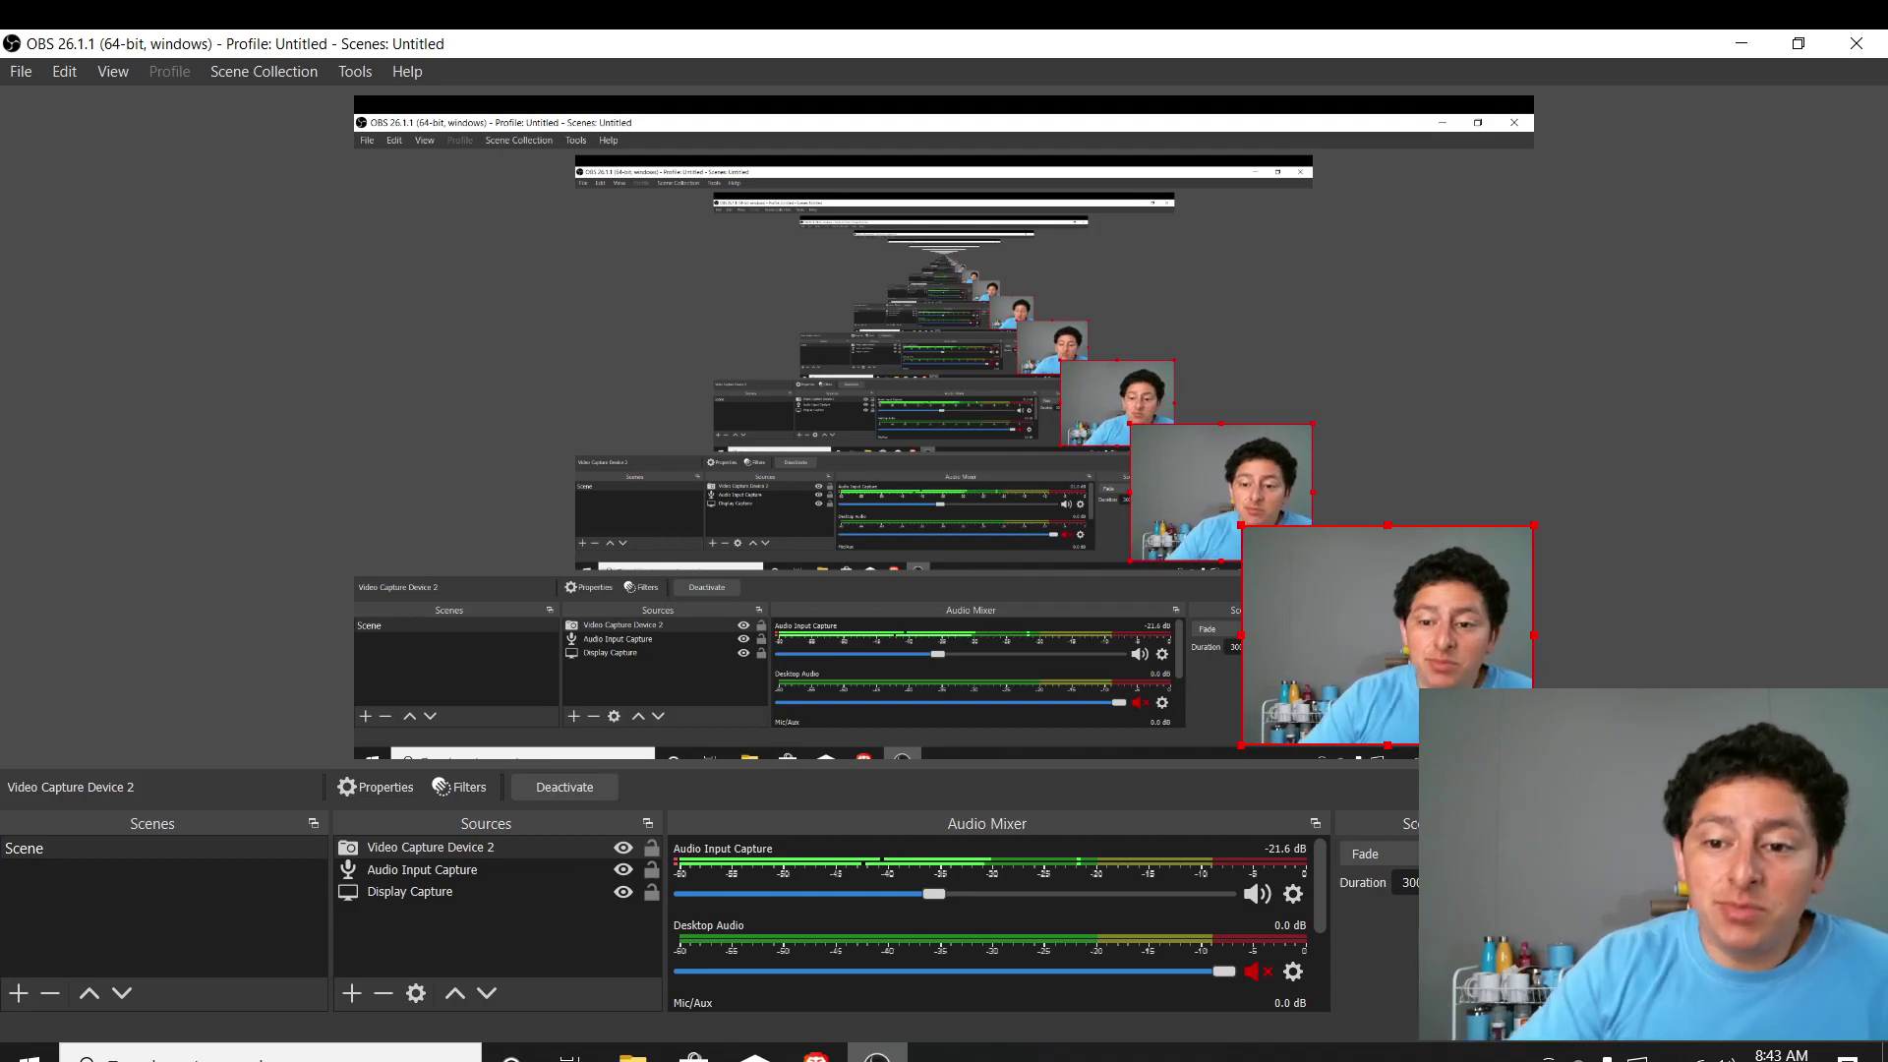
pyautogui.moveTo(816, 1057)
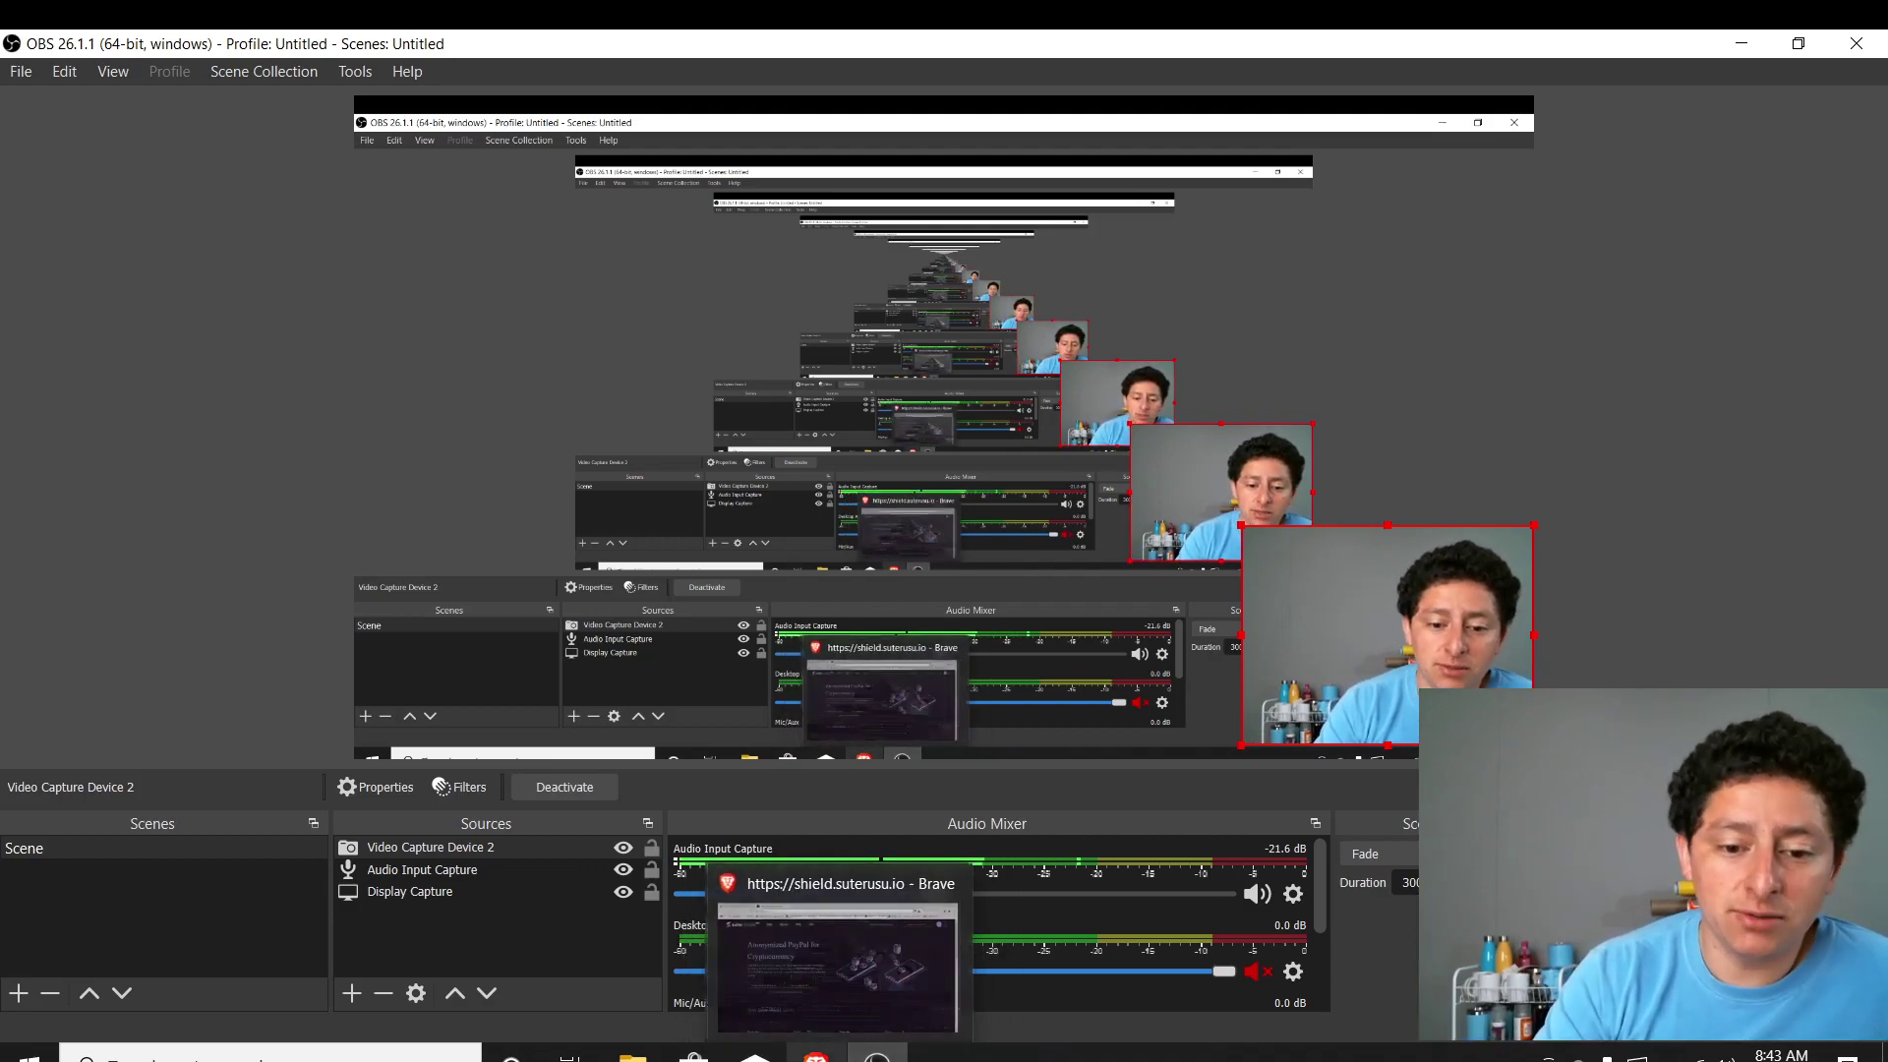
pyautogui.click(844, 958)
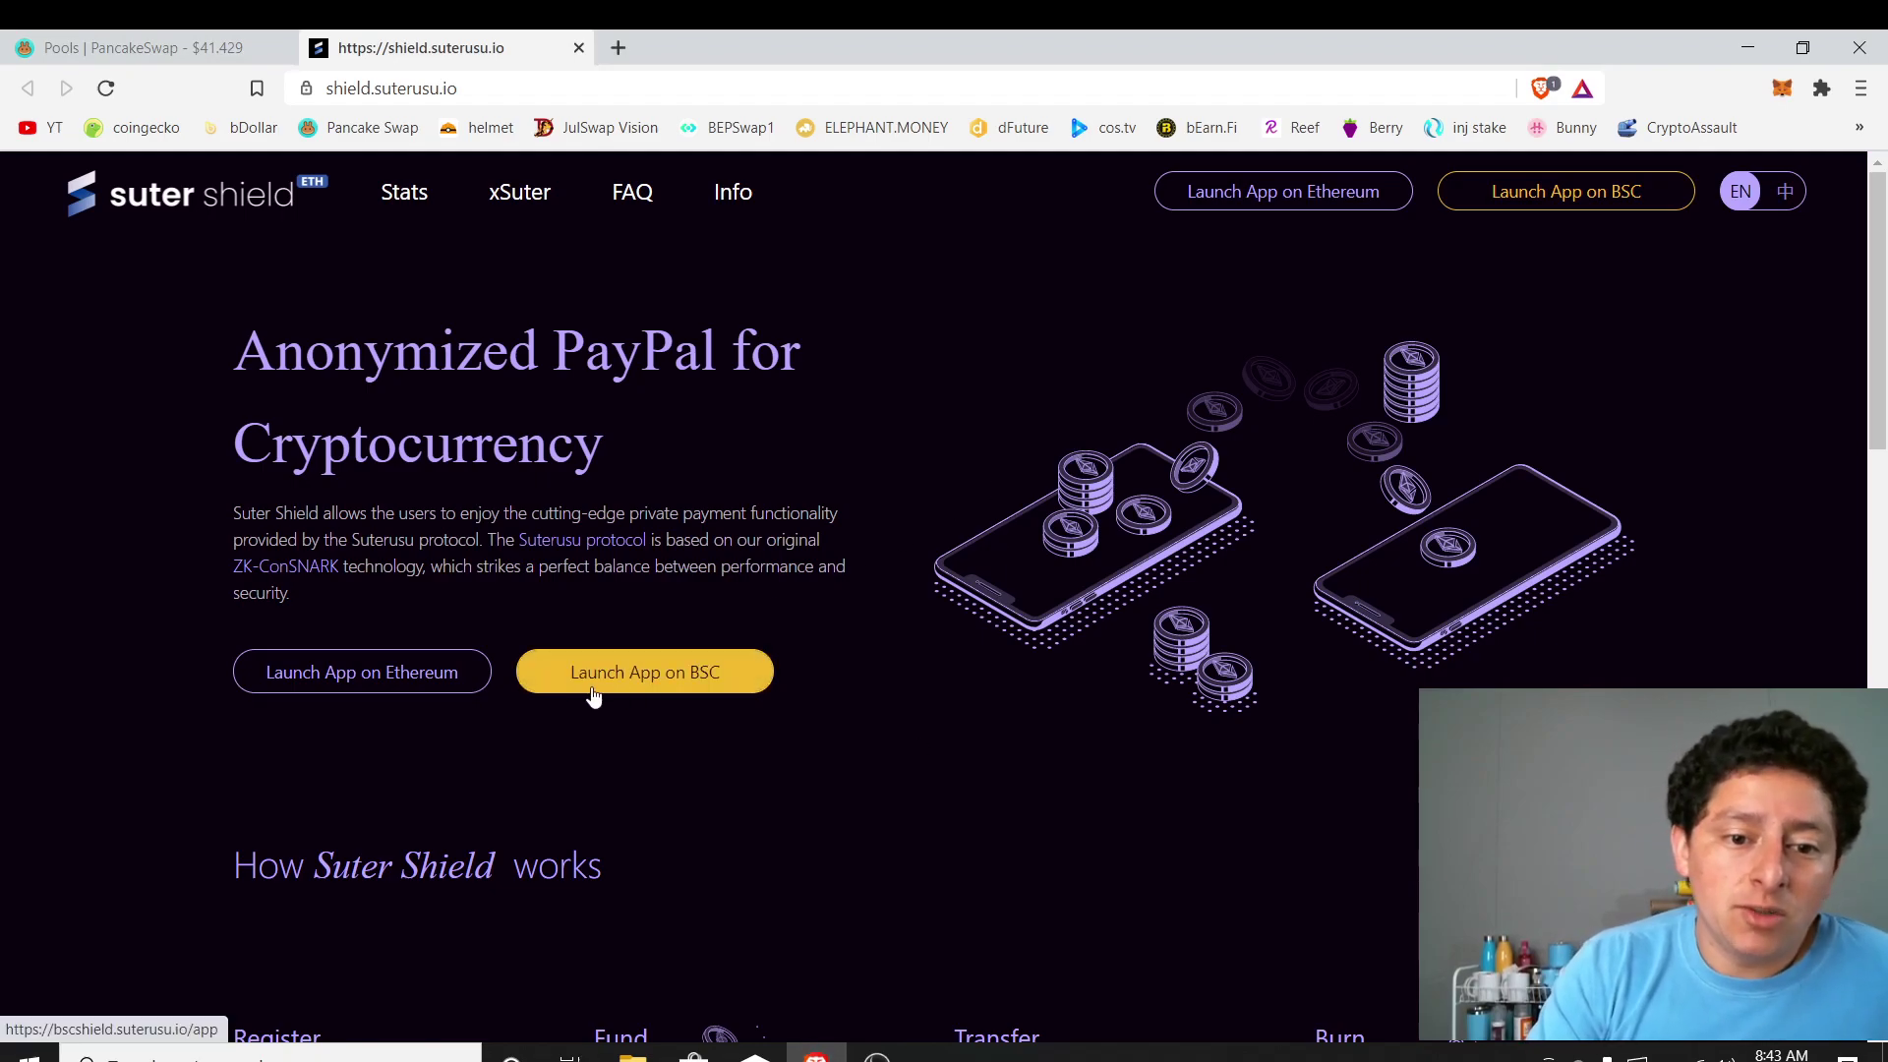
# - Launch the Suter Shield app on BSC
pyautogui.click(644, 683)
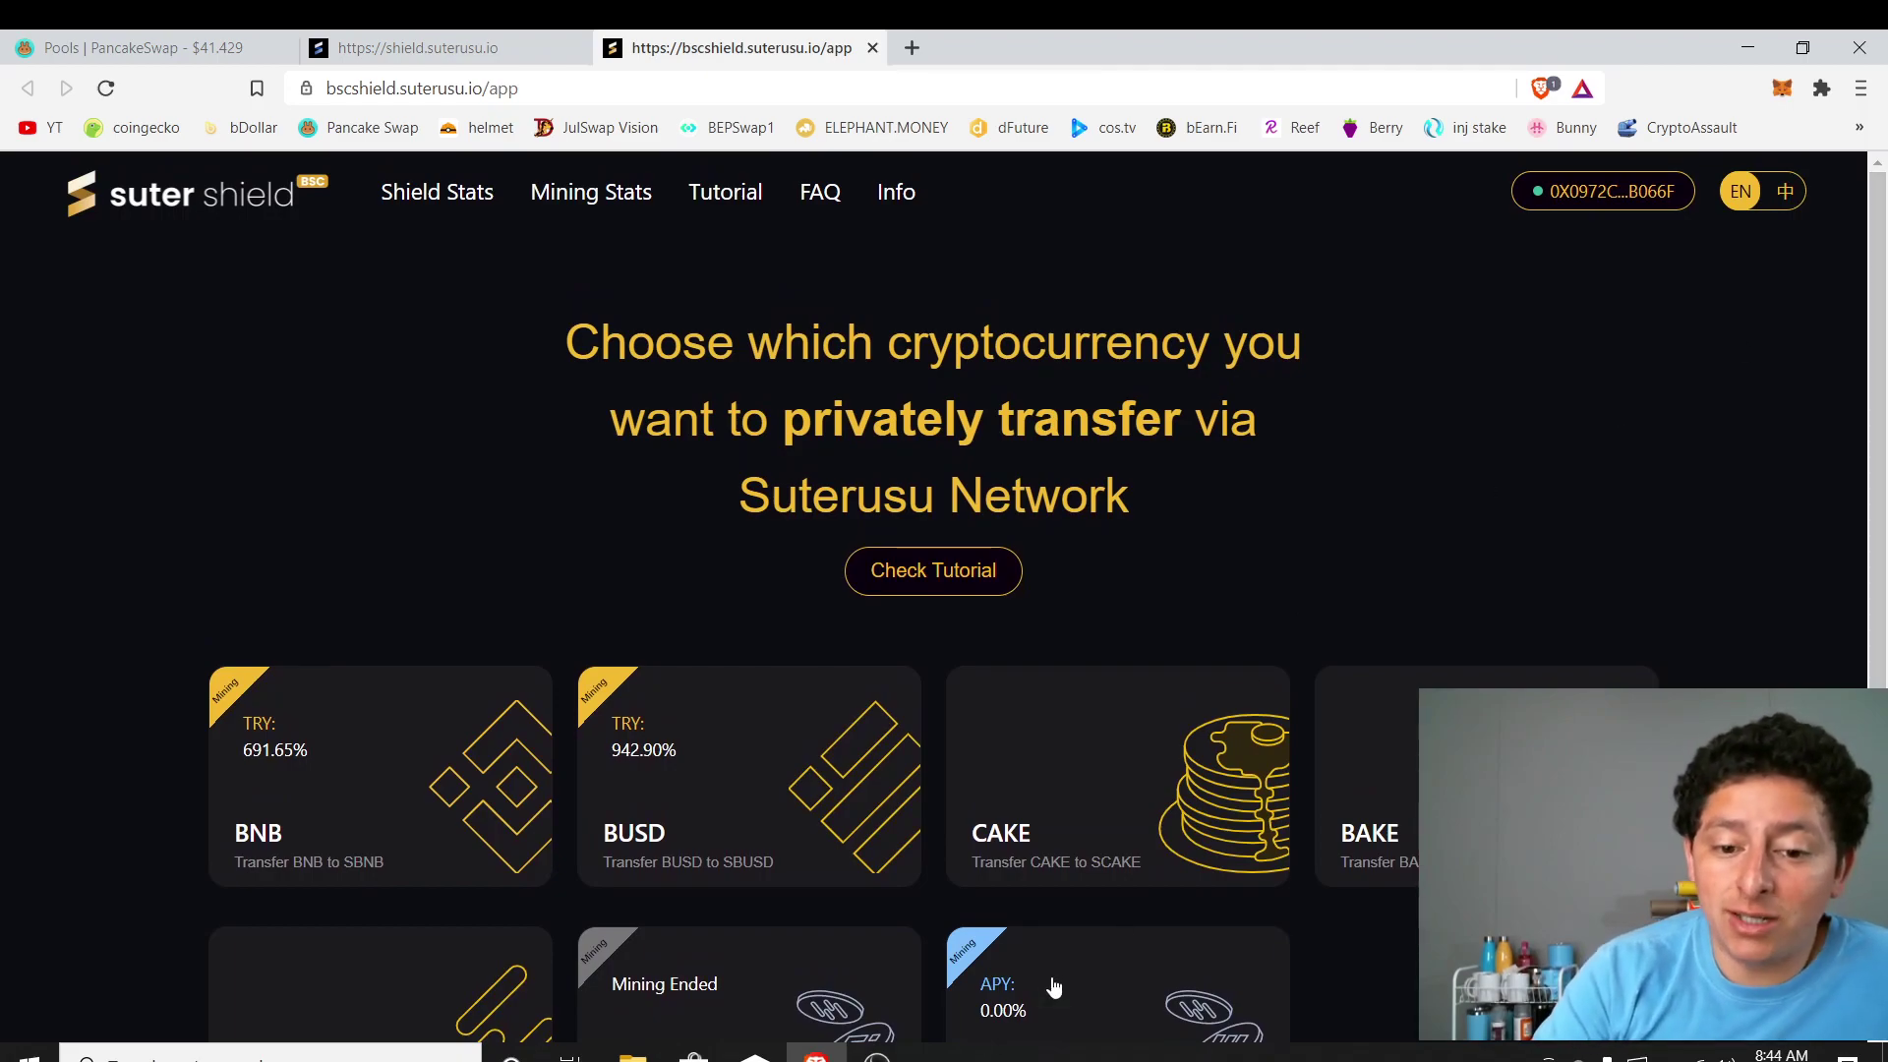
# - Switch to OBS and enlarge the webcam source in the preview so it covers more than half of the scene's width
pyautogui.click(876, 1057)
pyautogui.click(1331, 541)
pyautogui.click(1295, 533)
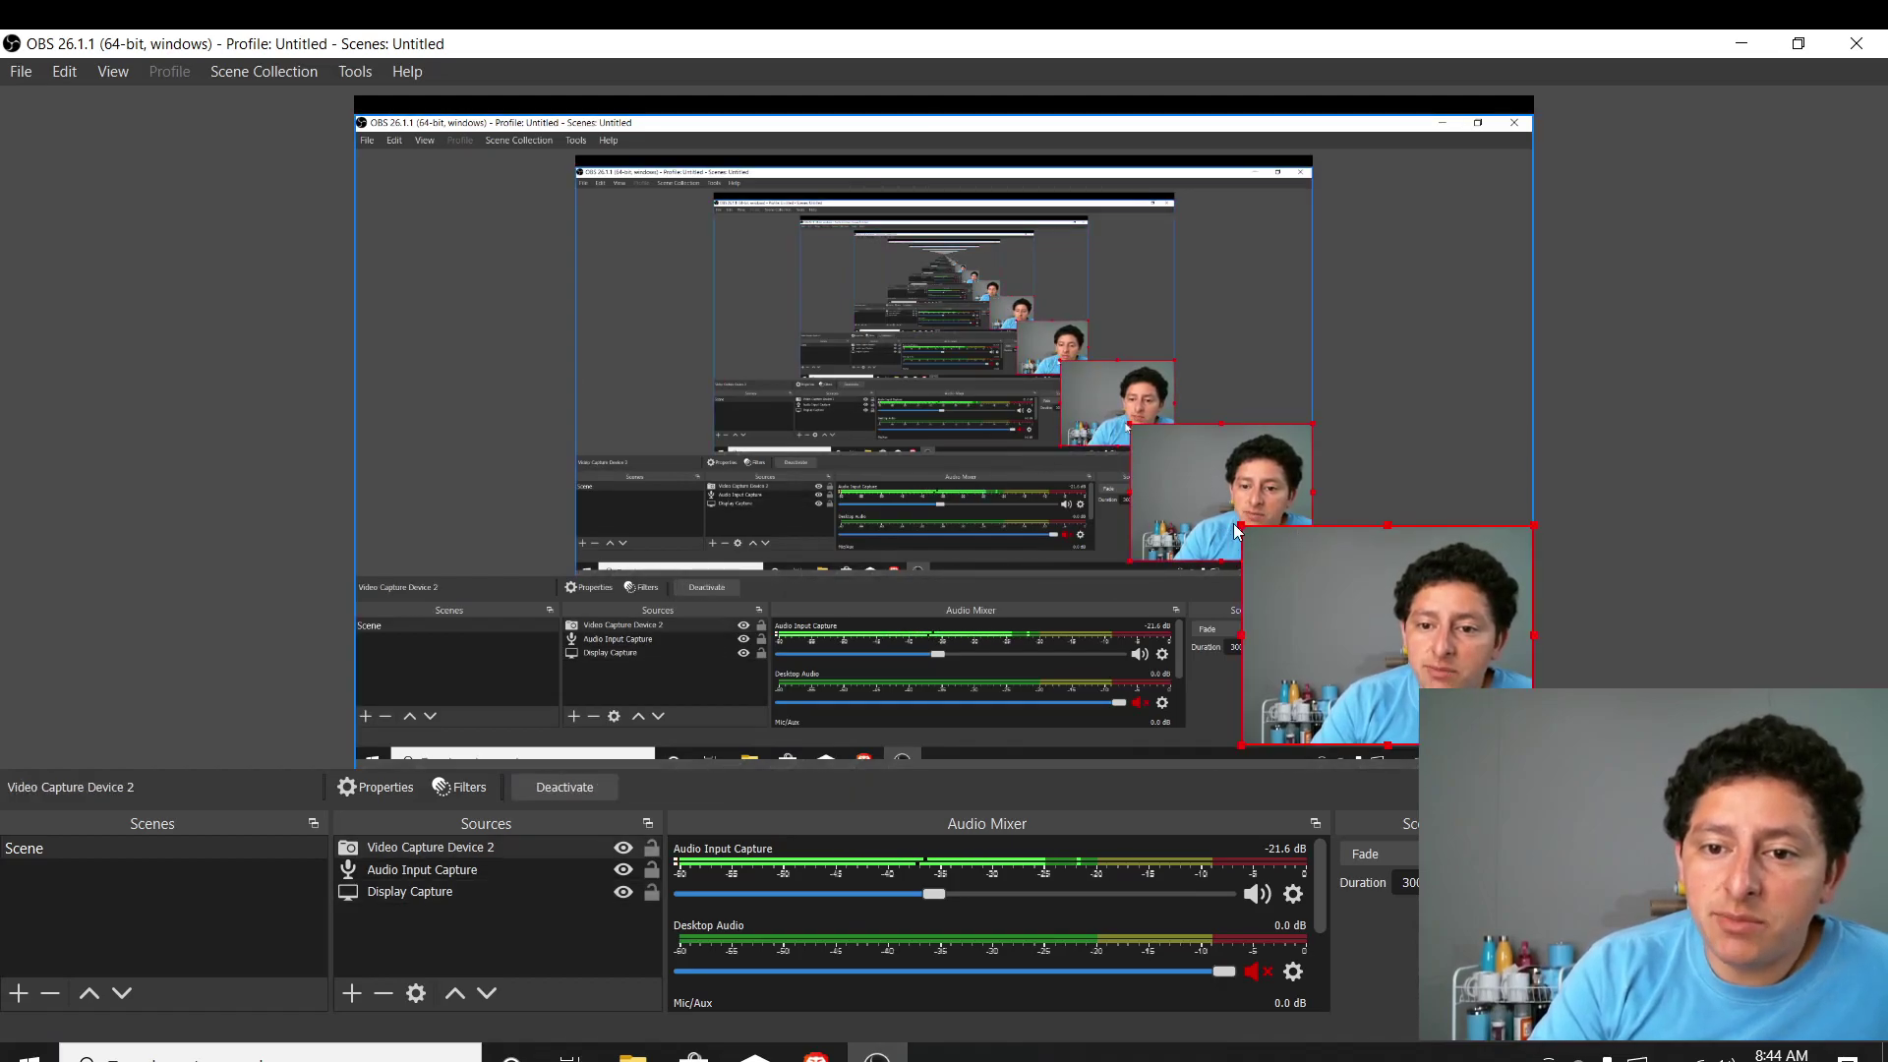
pyautogui.moveTo(1268, 528); pyautogui.dragTo(907, 257)
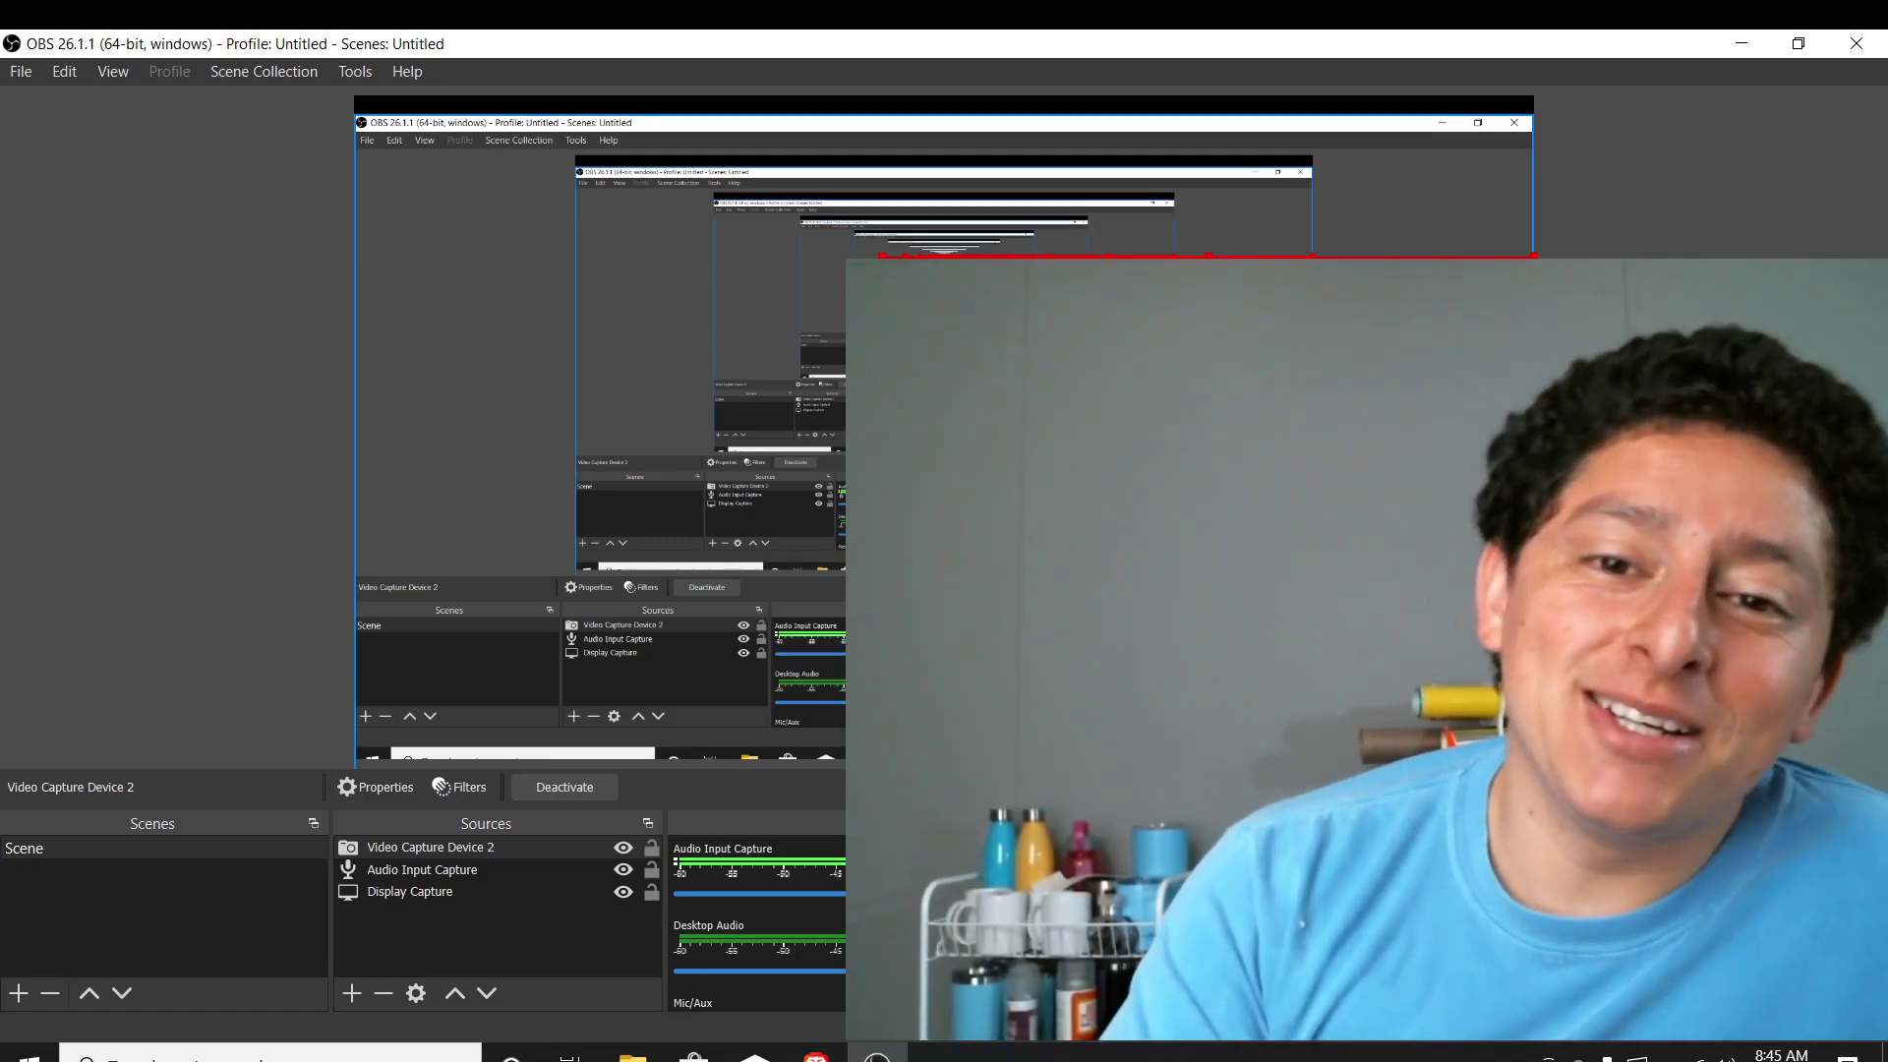
# - Shrink the webcam source to a small overlay in the scene's lower corner and switch back to the Suter Shield app in Brave
pyautogui.moveTo(880, 257); pyautogui.dragTo(1081, 377)
pyautogui.moveTo(1183, 466); pyautogui.dragTo(1267, 546)
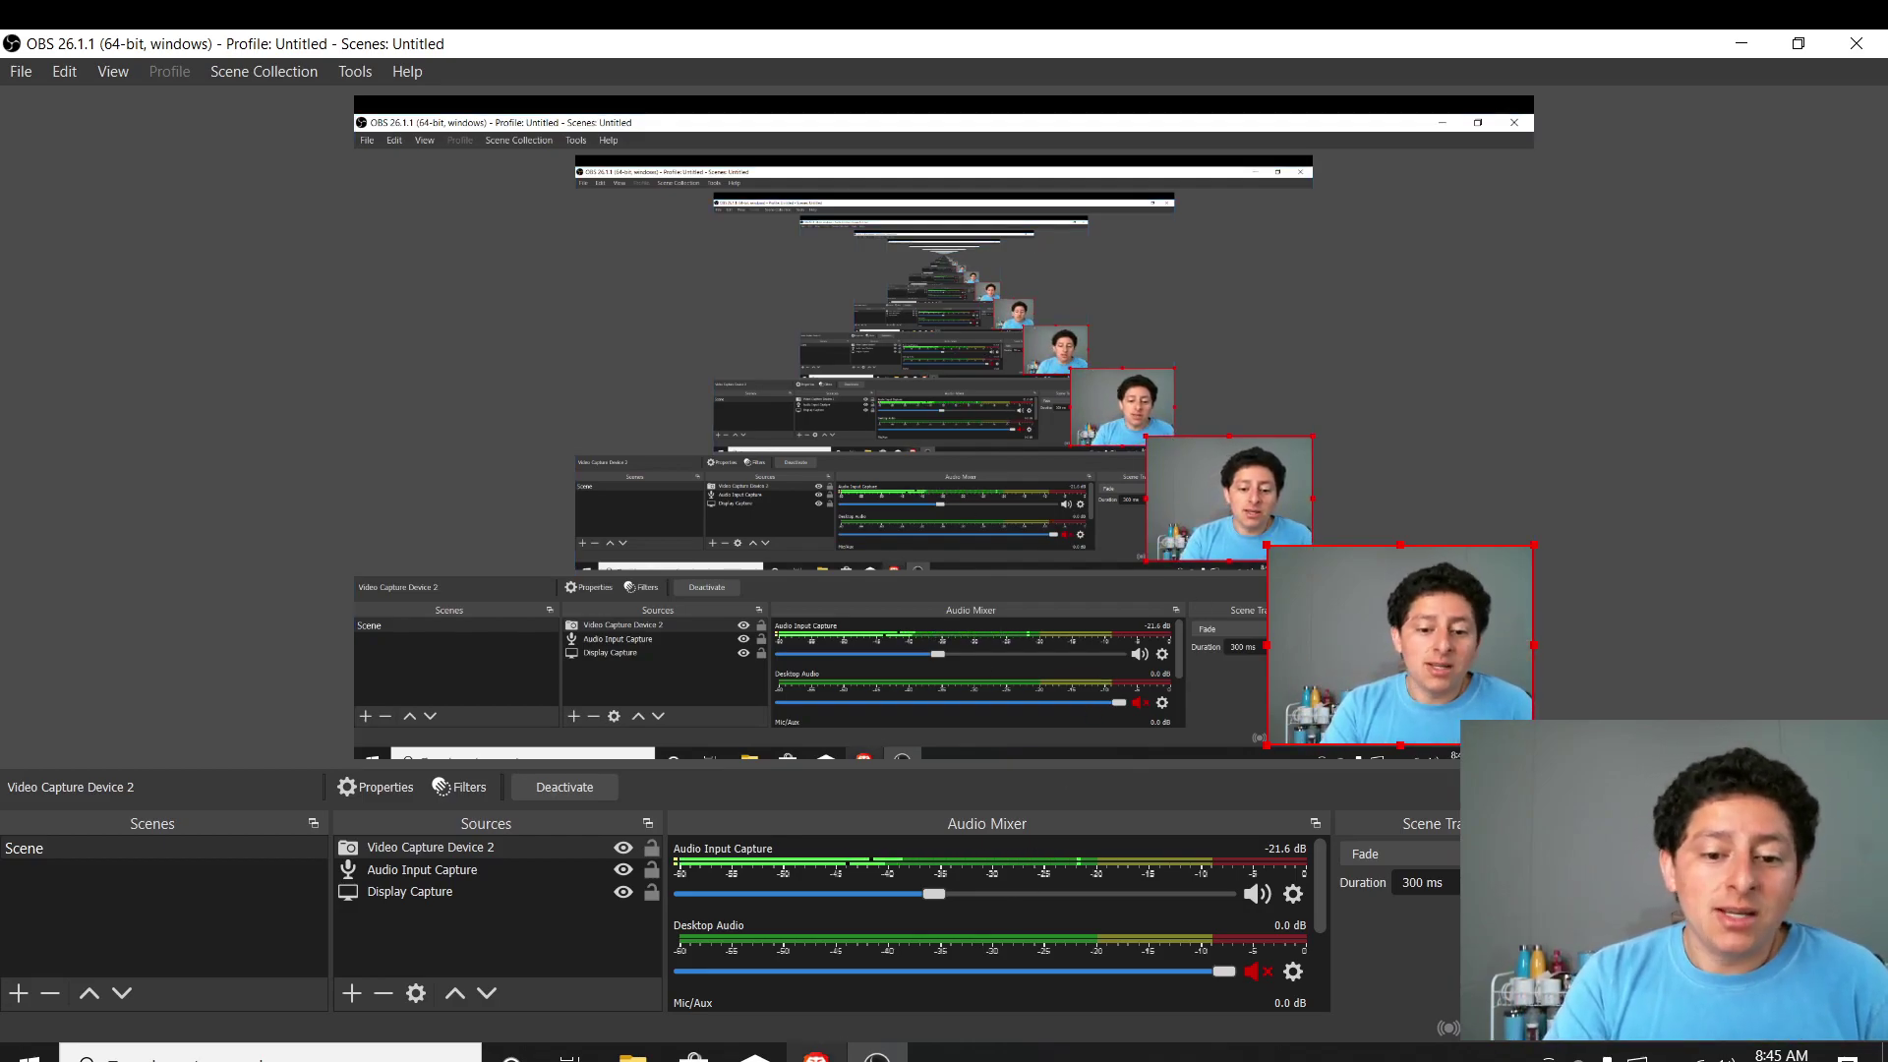
pyautogui.moveTo(816, 1056)
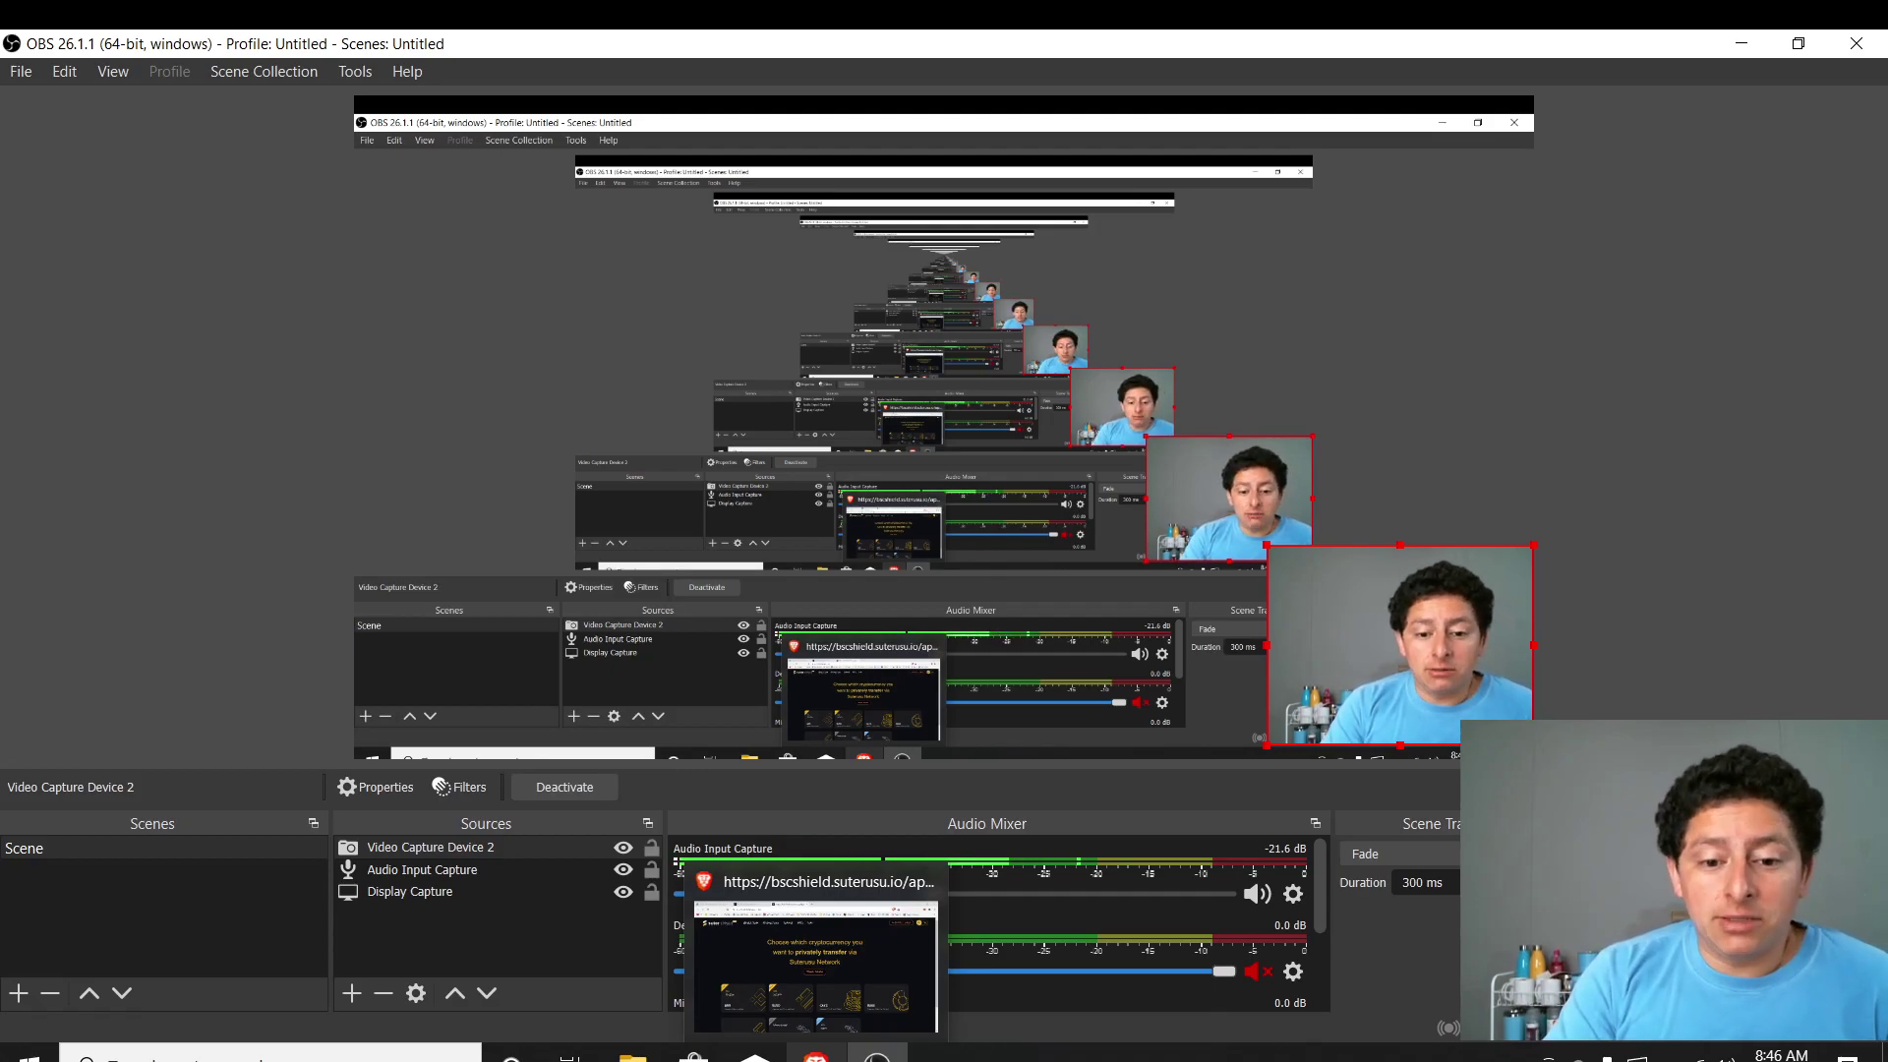
pyautogui.click(816, 963)
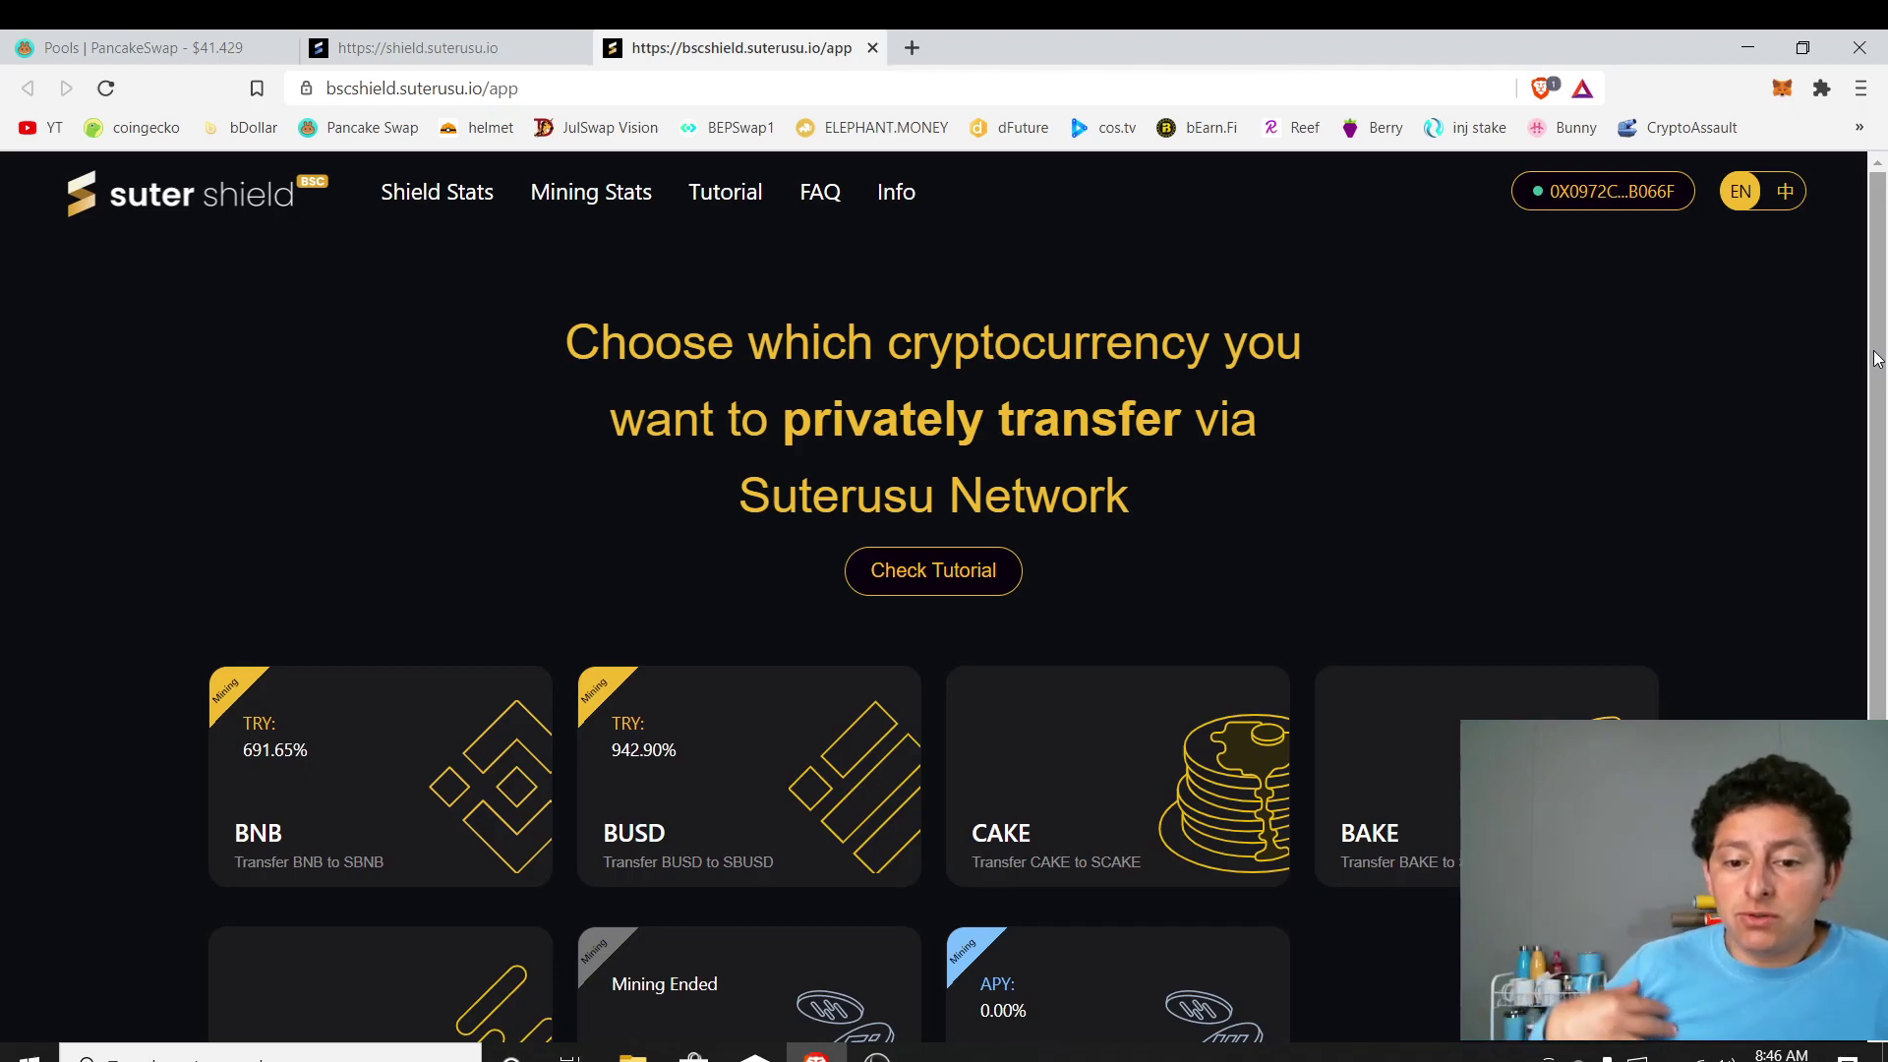
# - Look over the transferable cryptocurrencies, choose BUSD and open the registration form for a new Suterusu account
pyautogui.moveTo(1875, 359); pyautogui.dragTo(1885, 546)
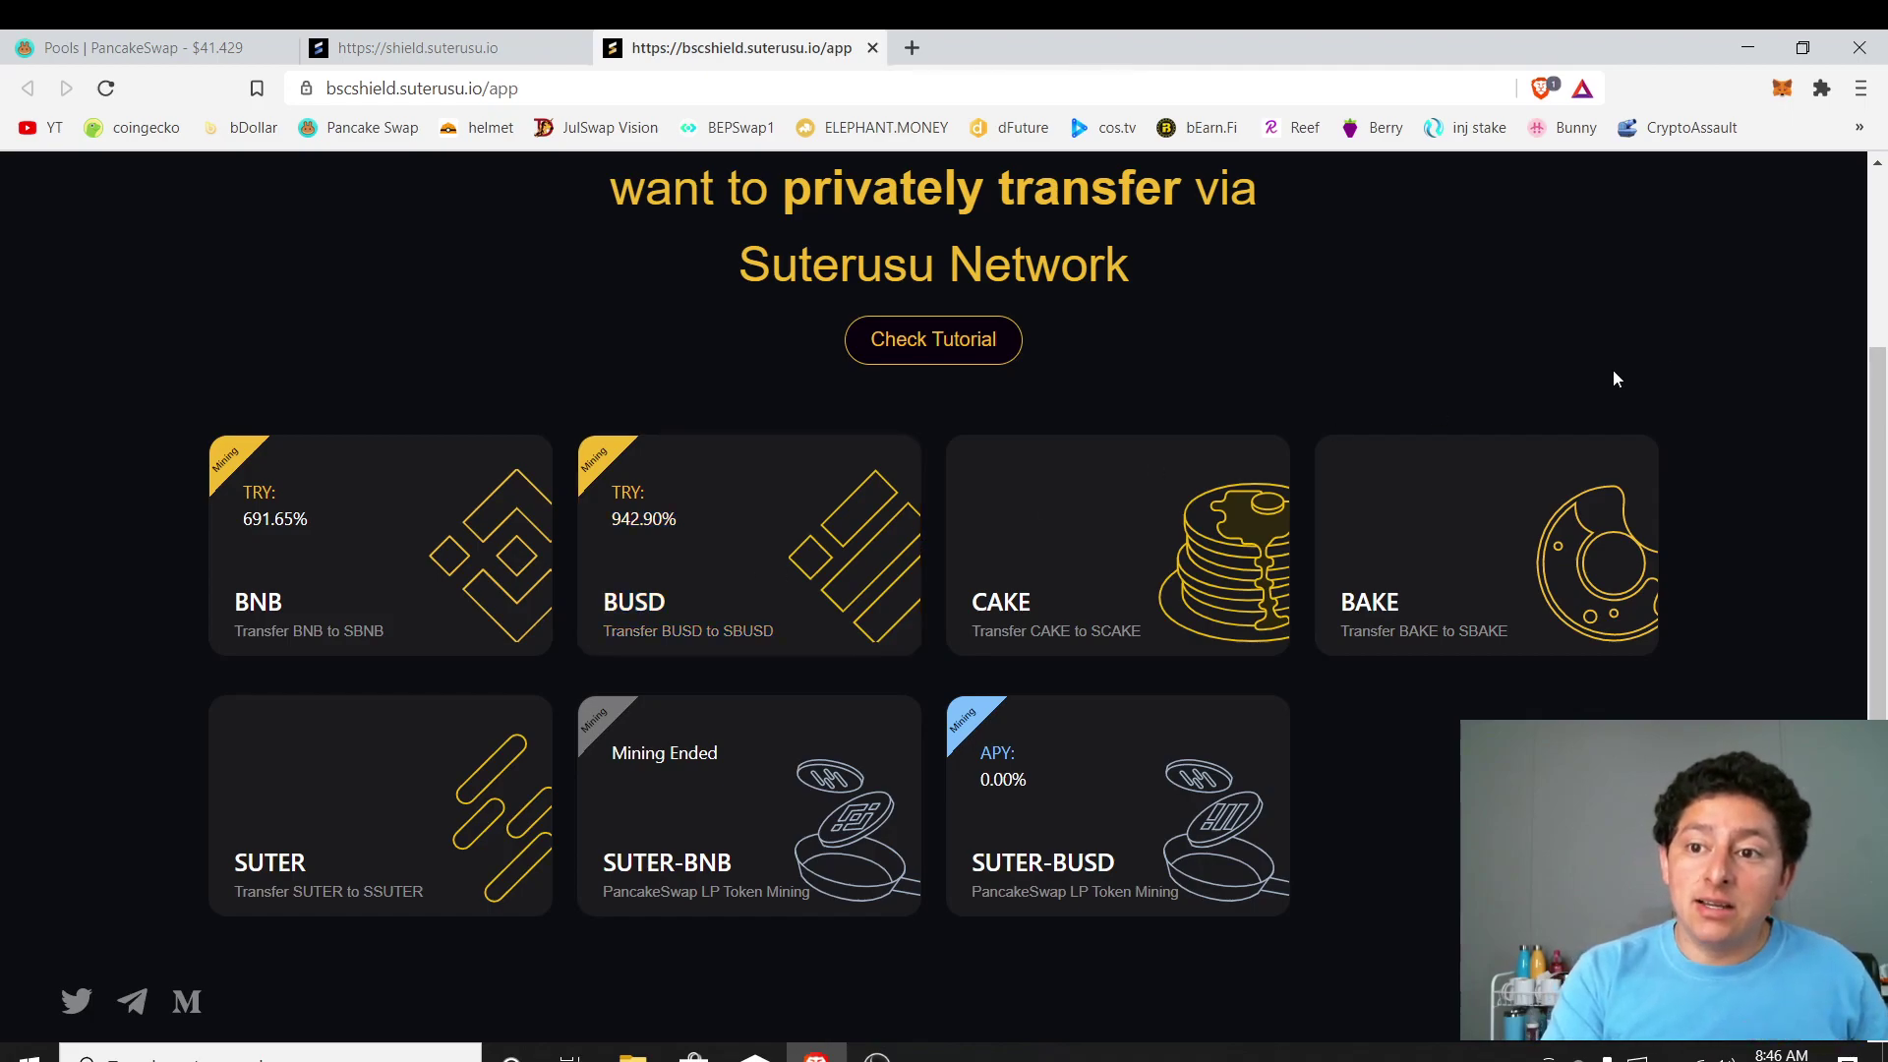
pyautogui.scroll(3, 1883, 206)
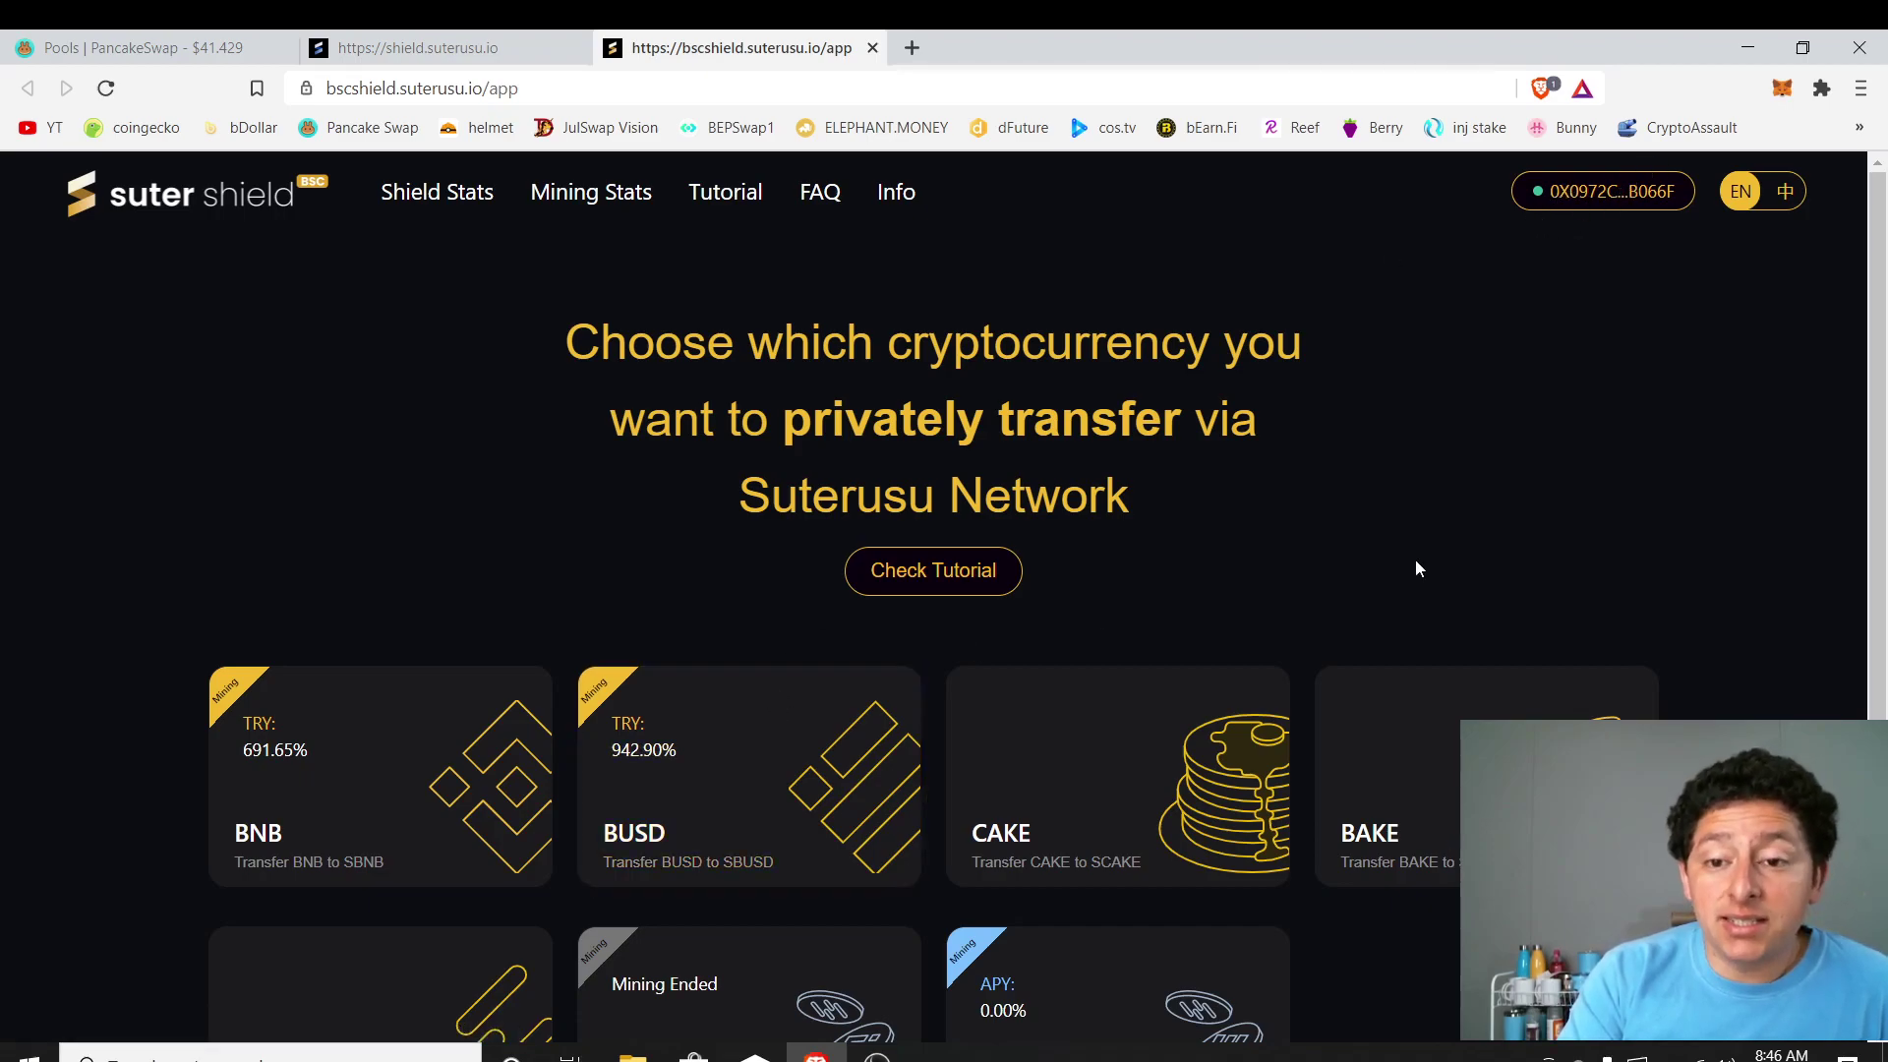
pyautogui.scroll(-2, 735, 414)
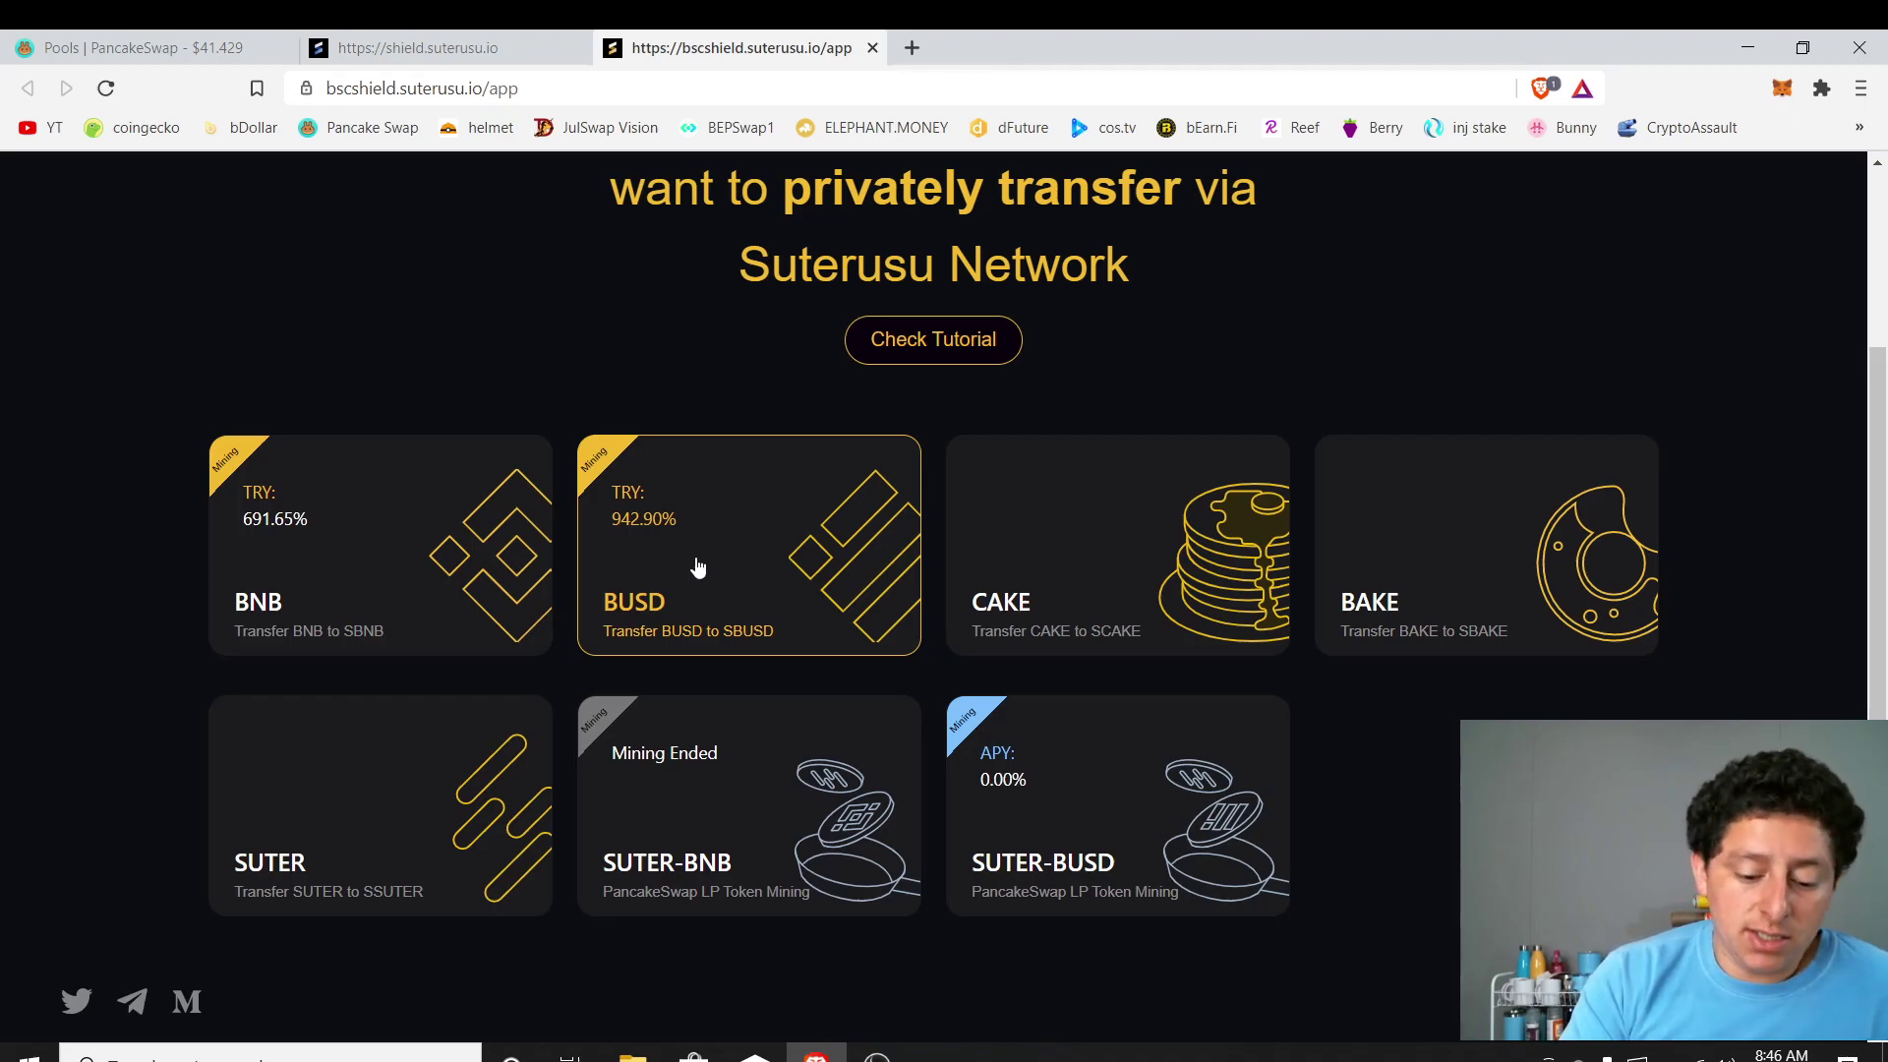
pyautogui.click(698, 567)
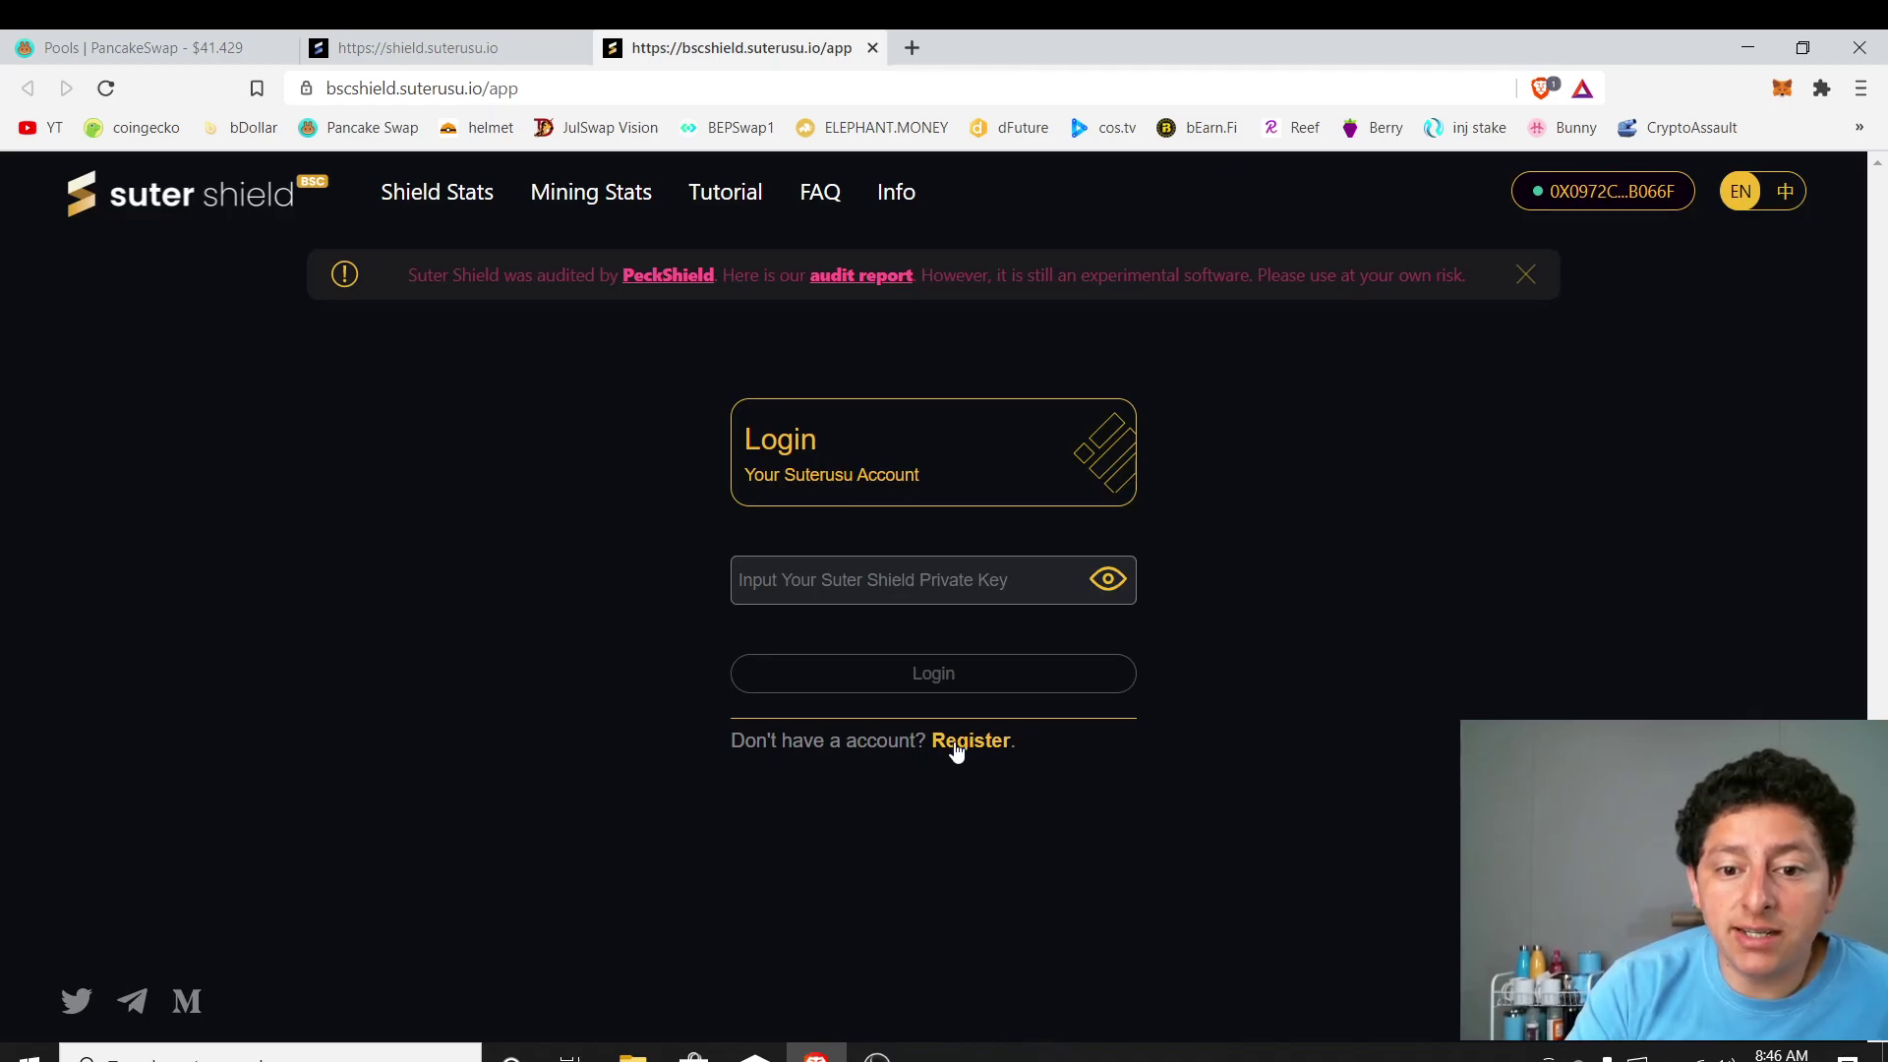
pyautogui.click(990, 744)
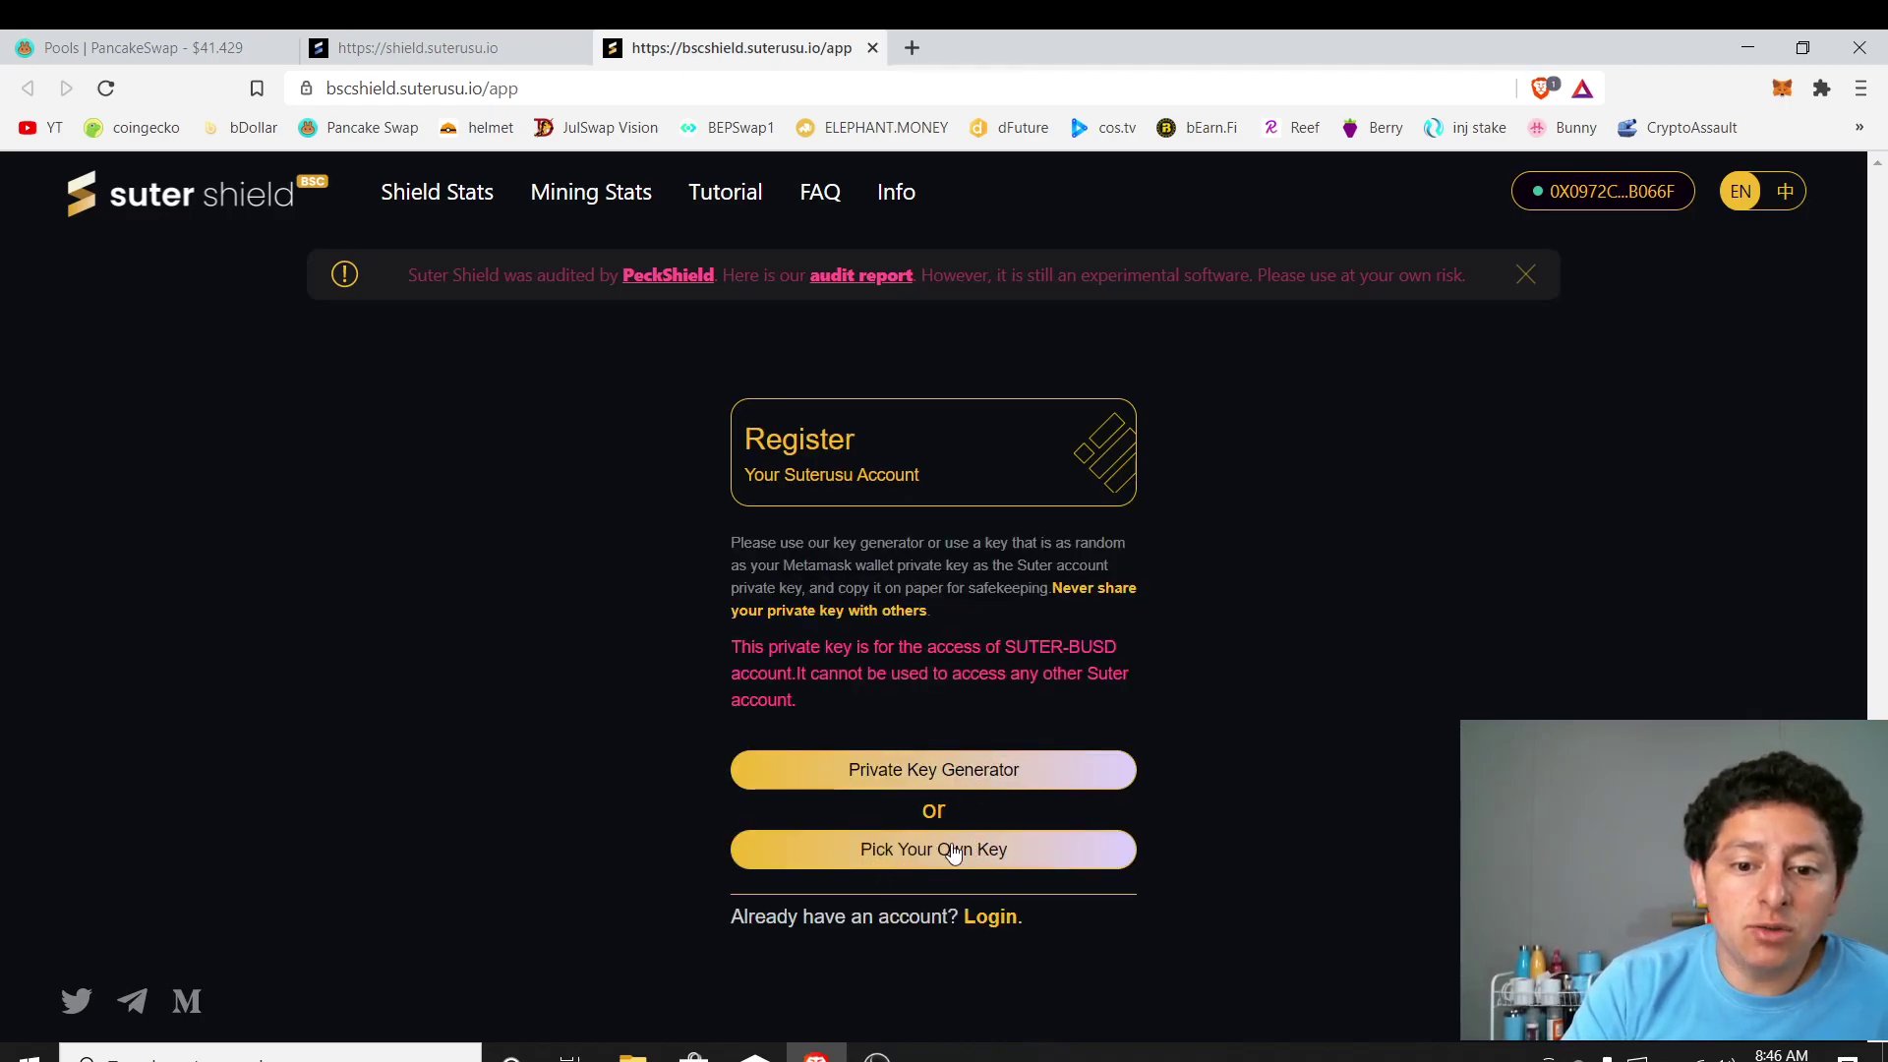
# - Generate a private key for the account, reveal it, and copy it to continue the registration
pyautogui.click(939, 772)
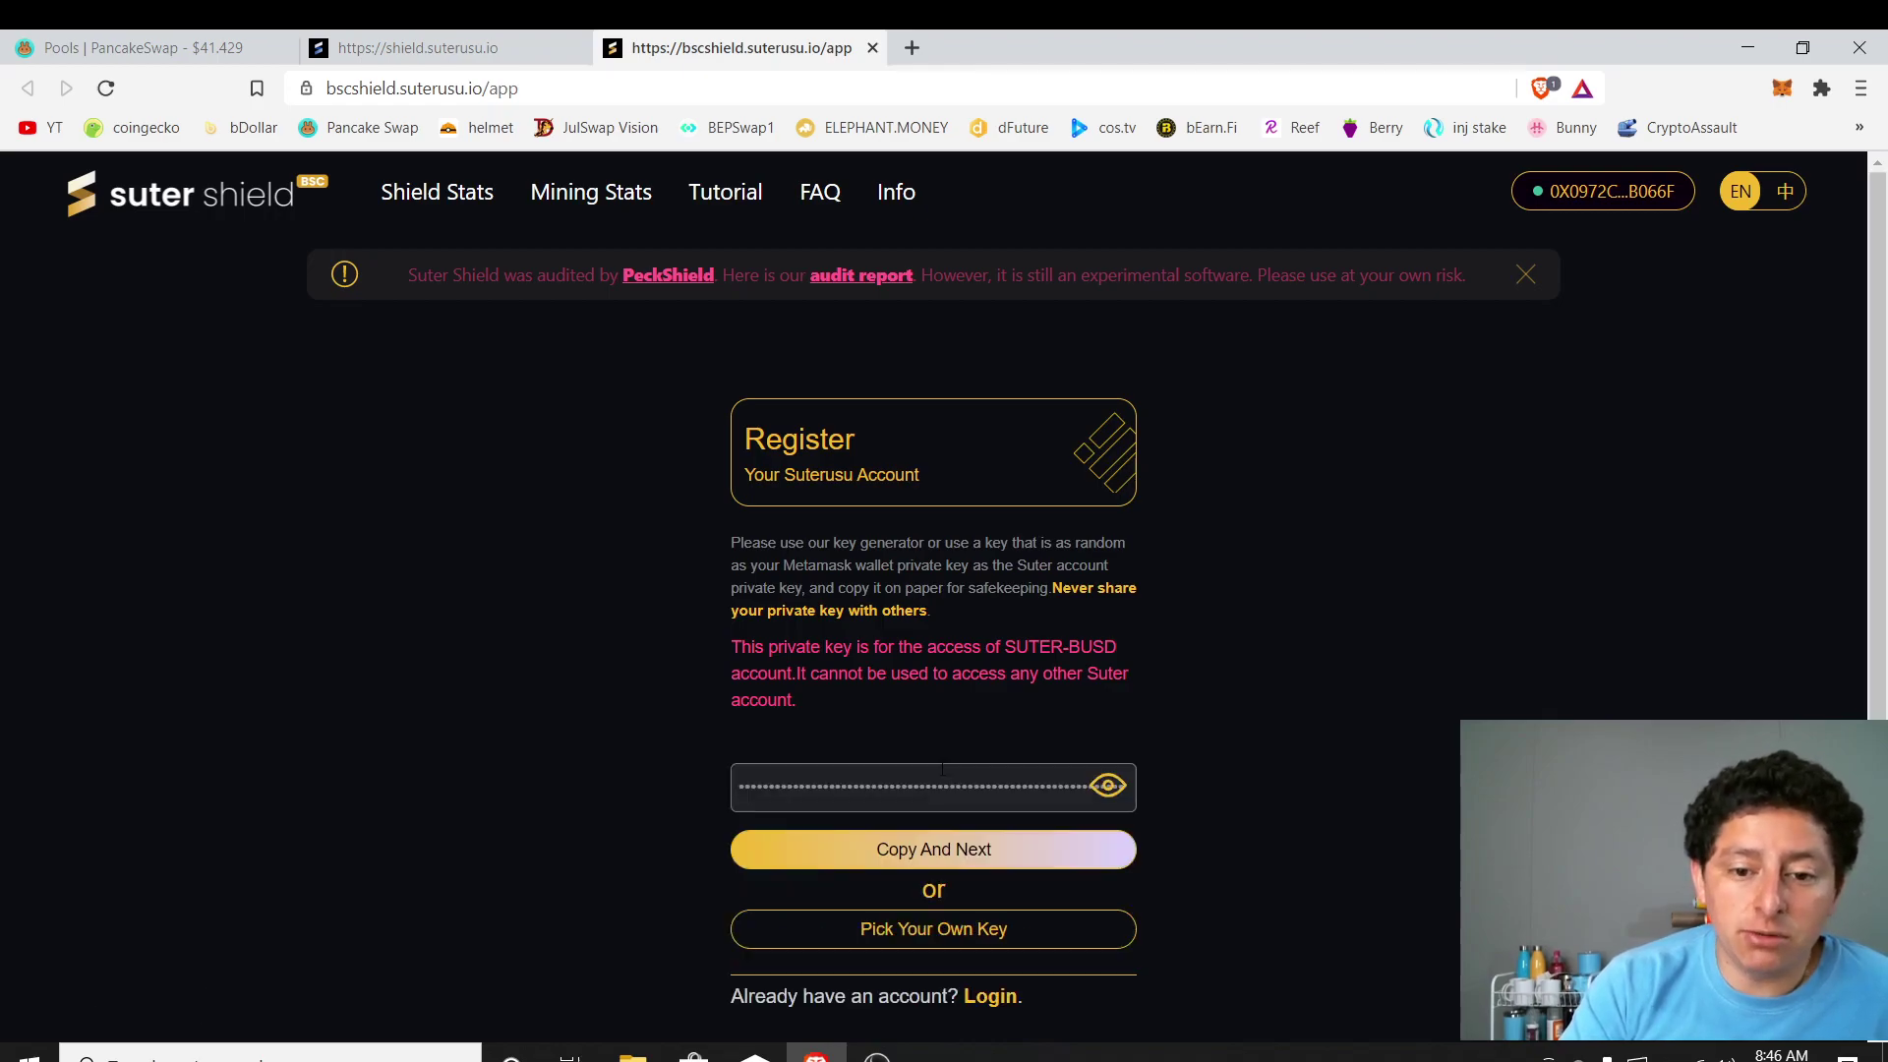
pyautogui.click(1108, 786)
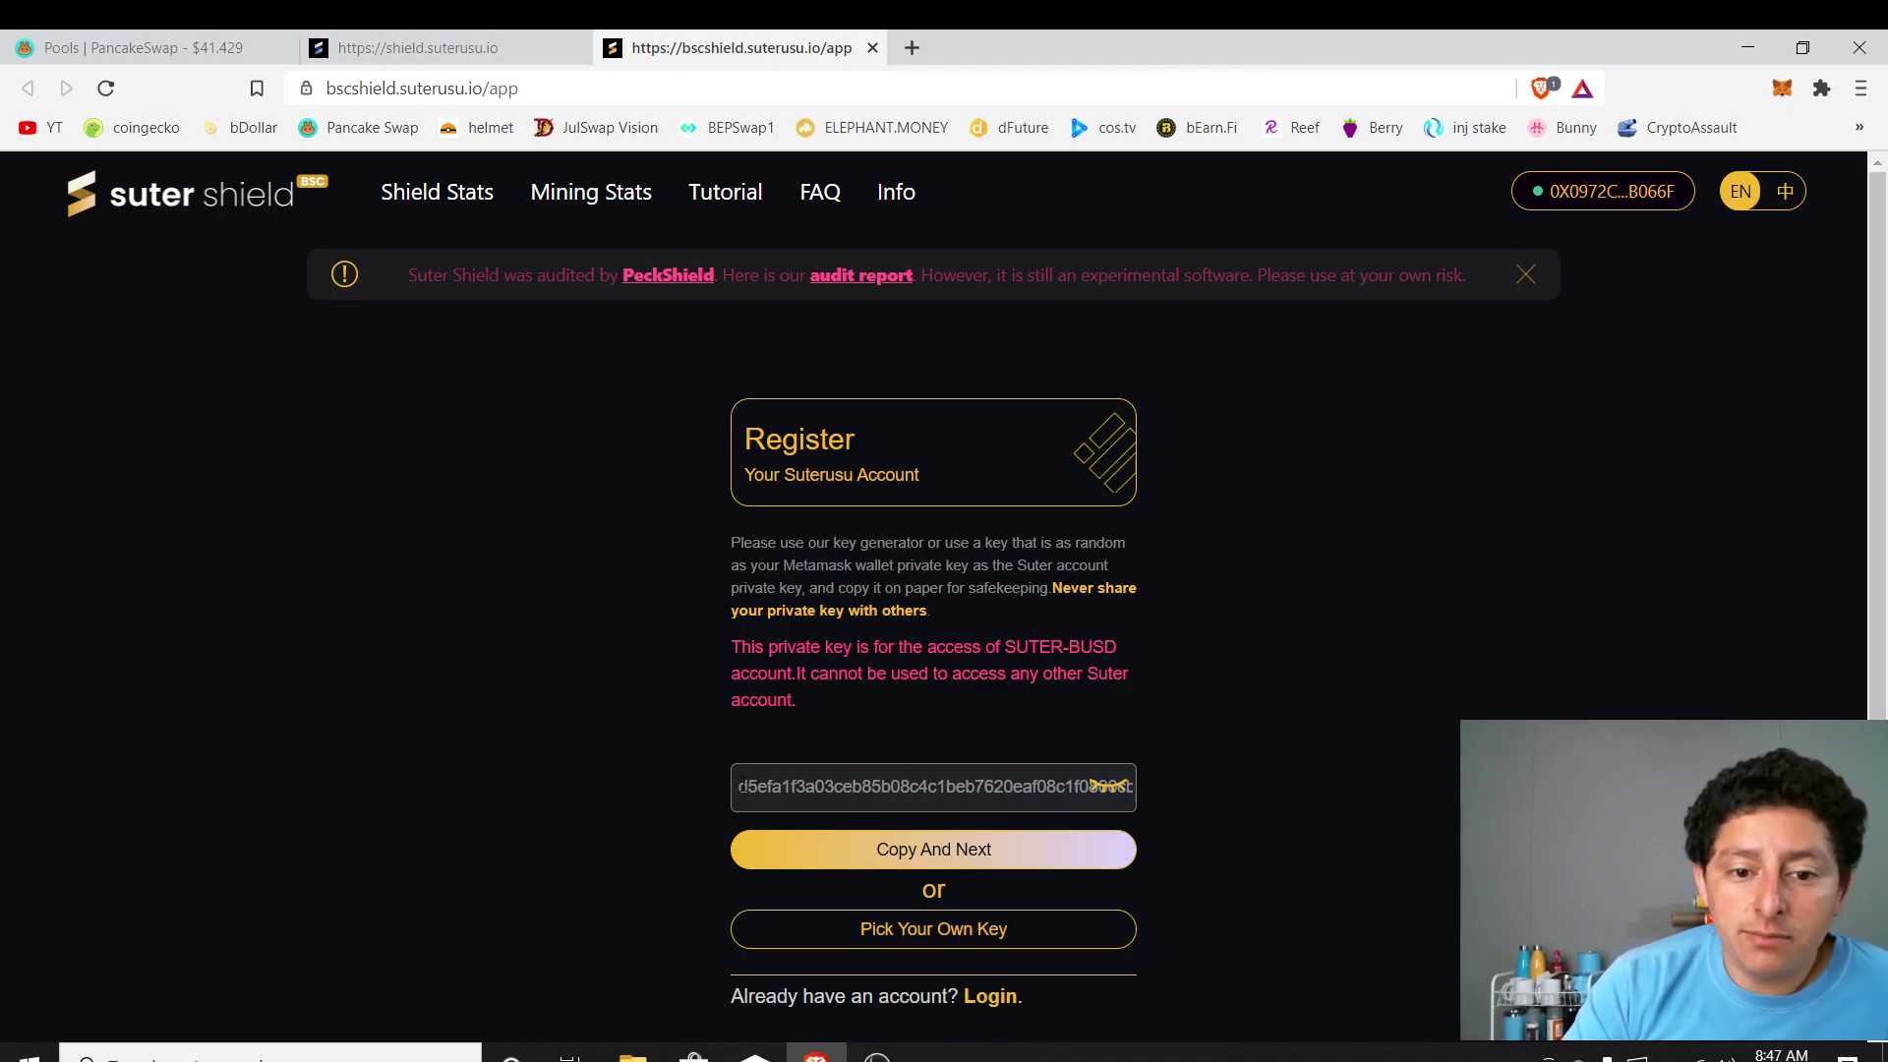
pyautogui.click(776, 795)
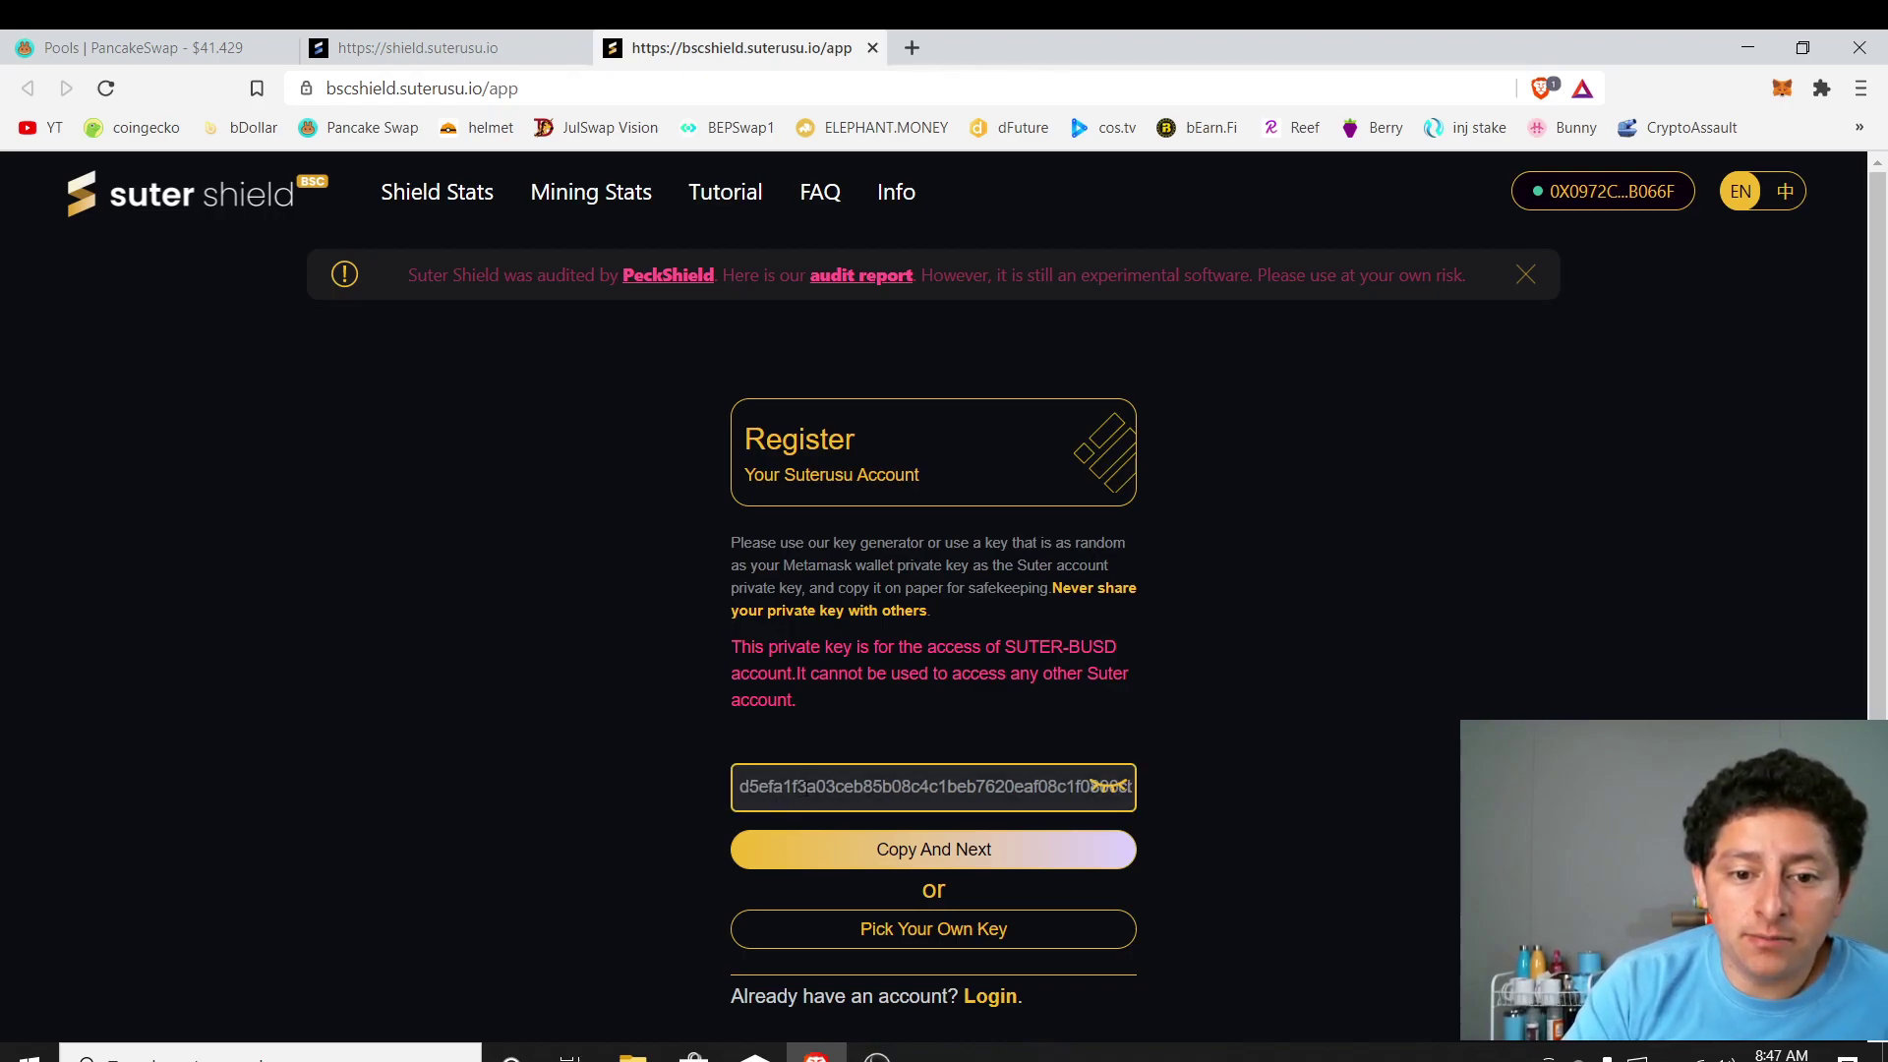
pyautogui.click(939, 851)
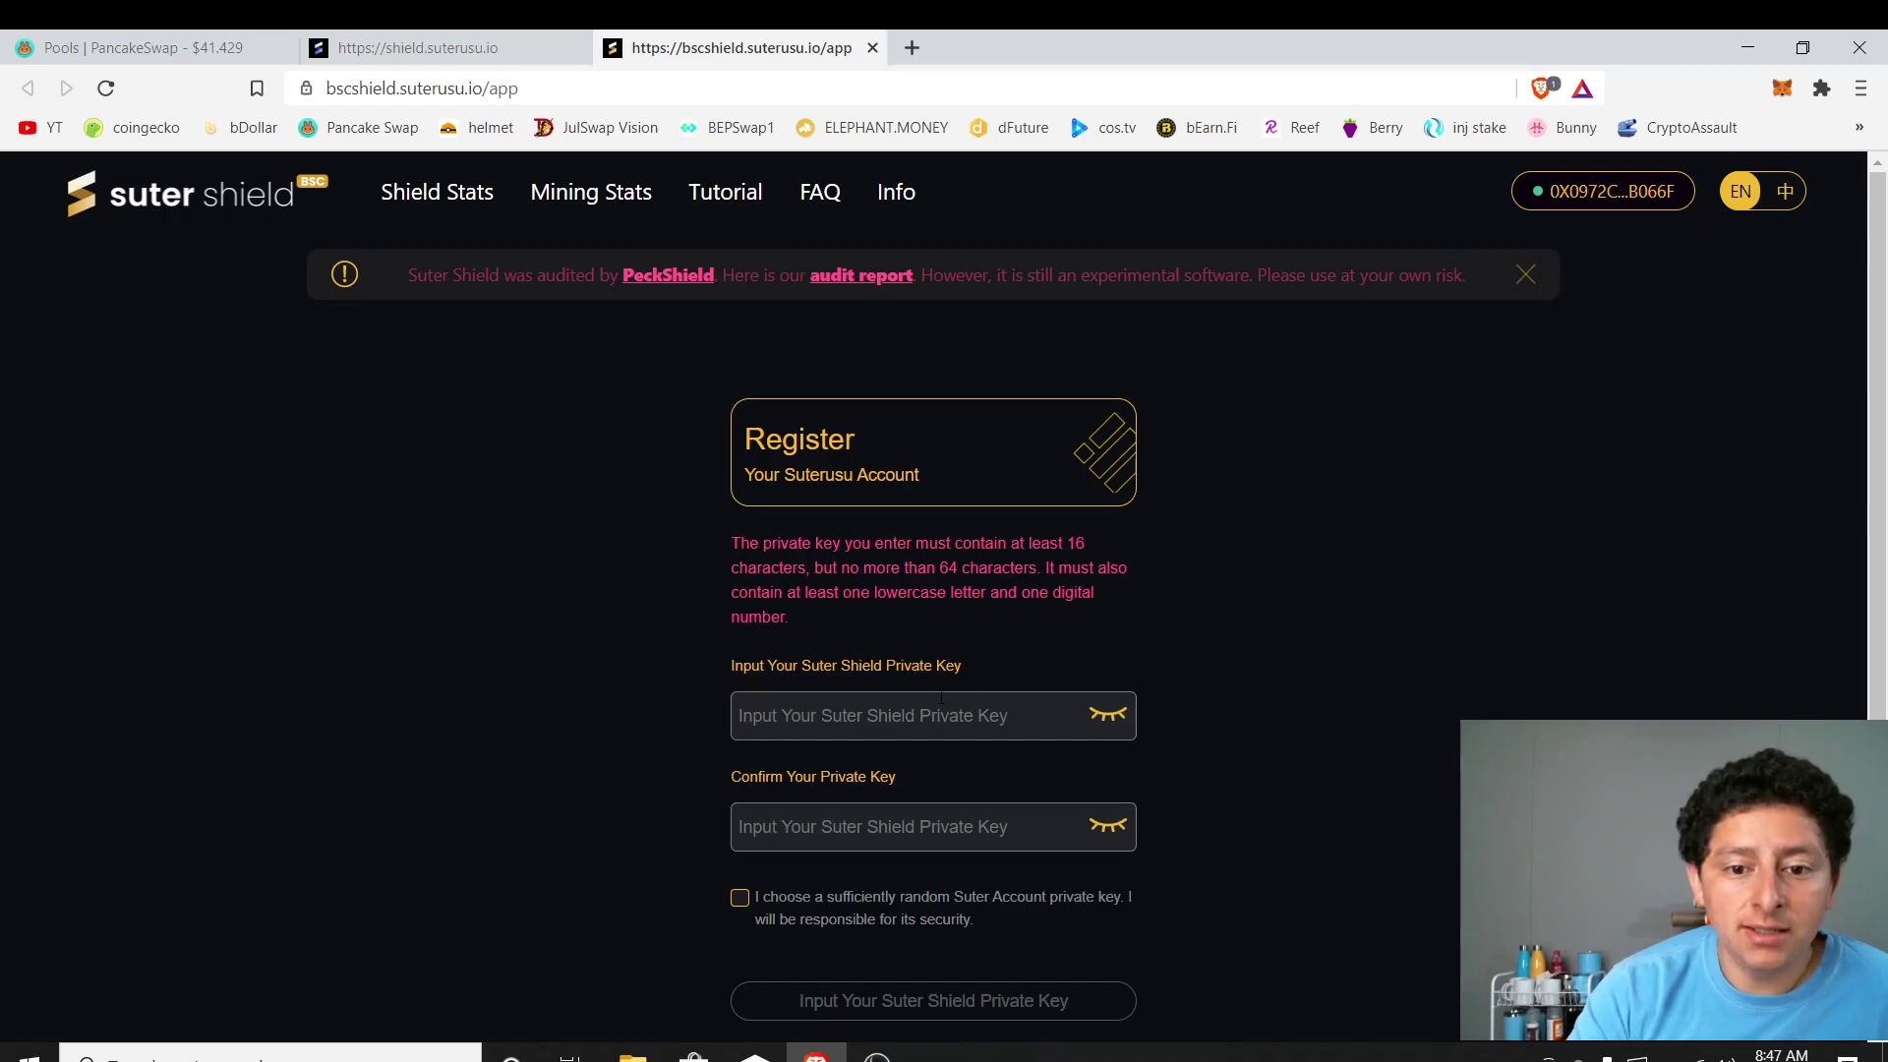
# - Paste the generated private key into the Suter Shield private key field
pyautogui.click(902, 717)
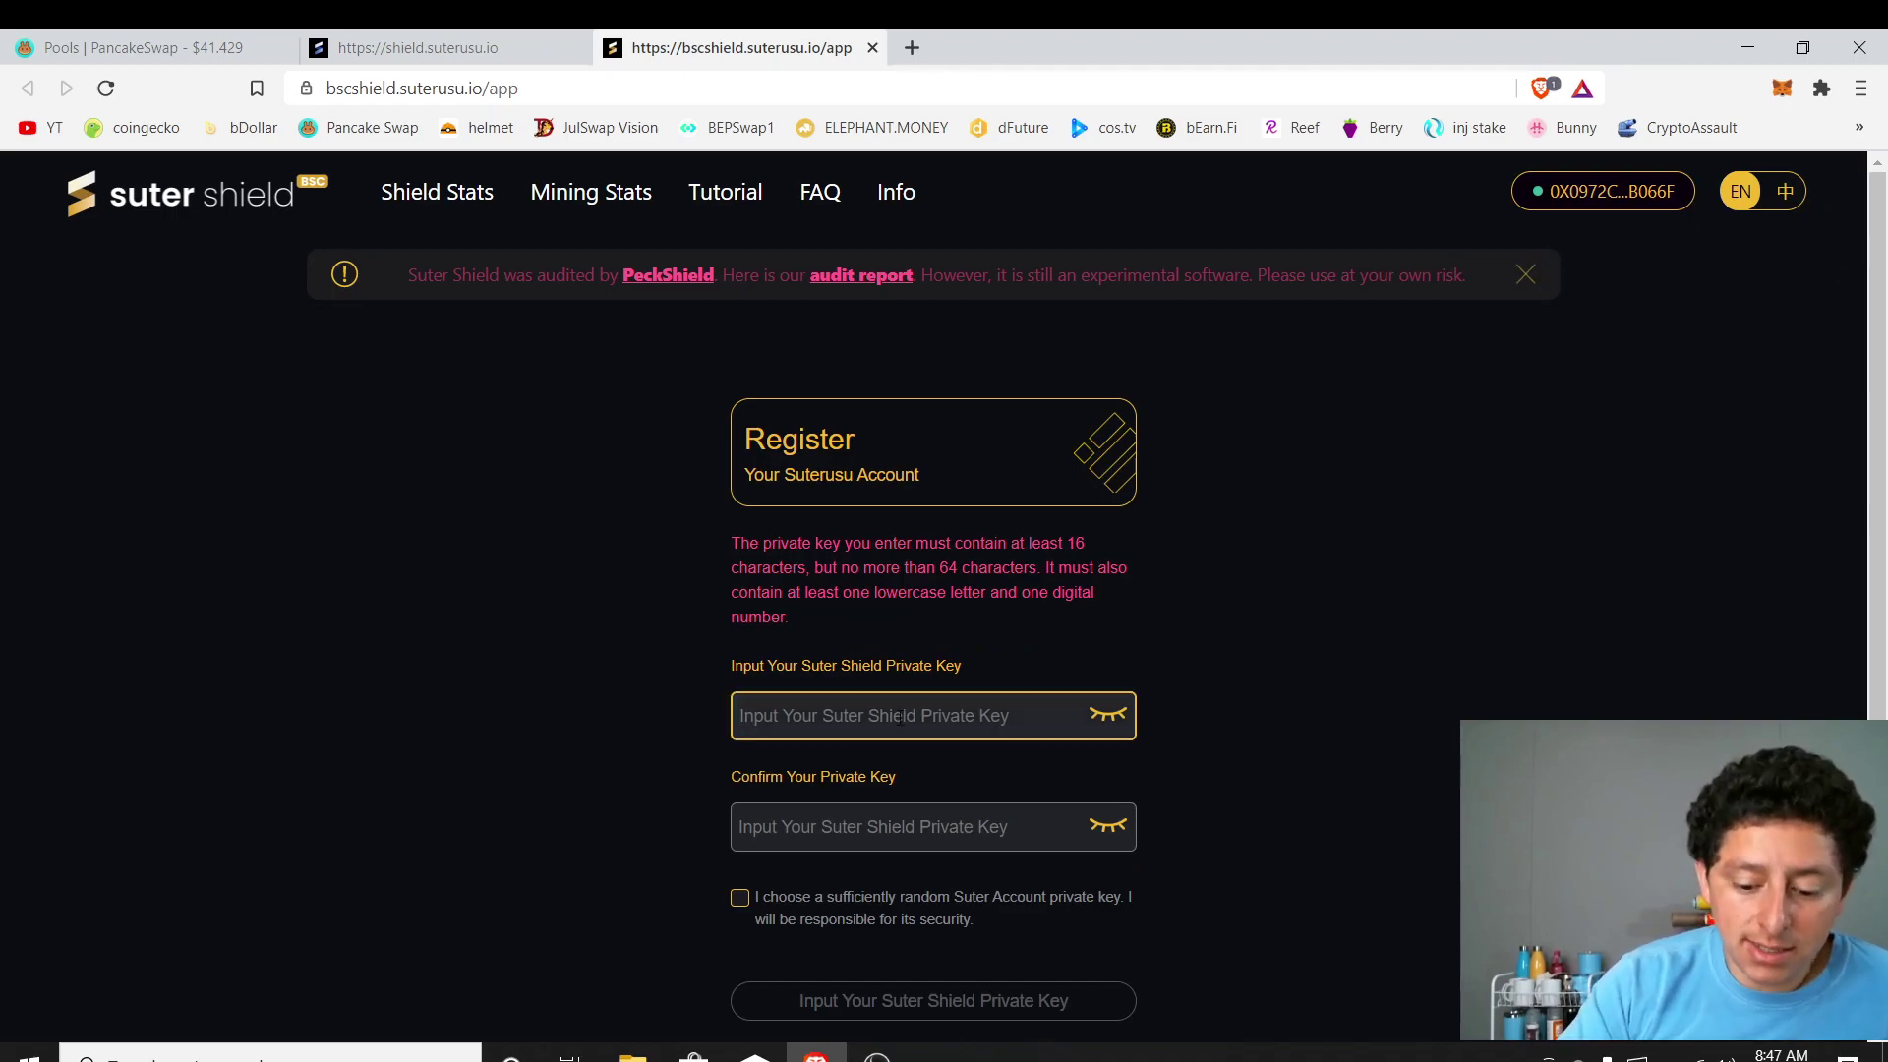
pyautogui.rightClick(898, 717)
pyautogui.click(995, 481)
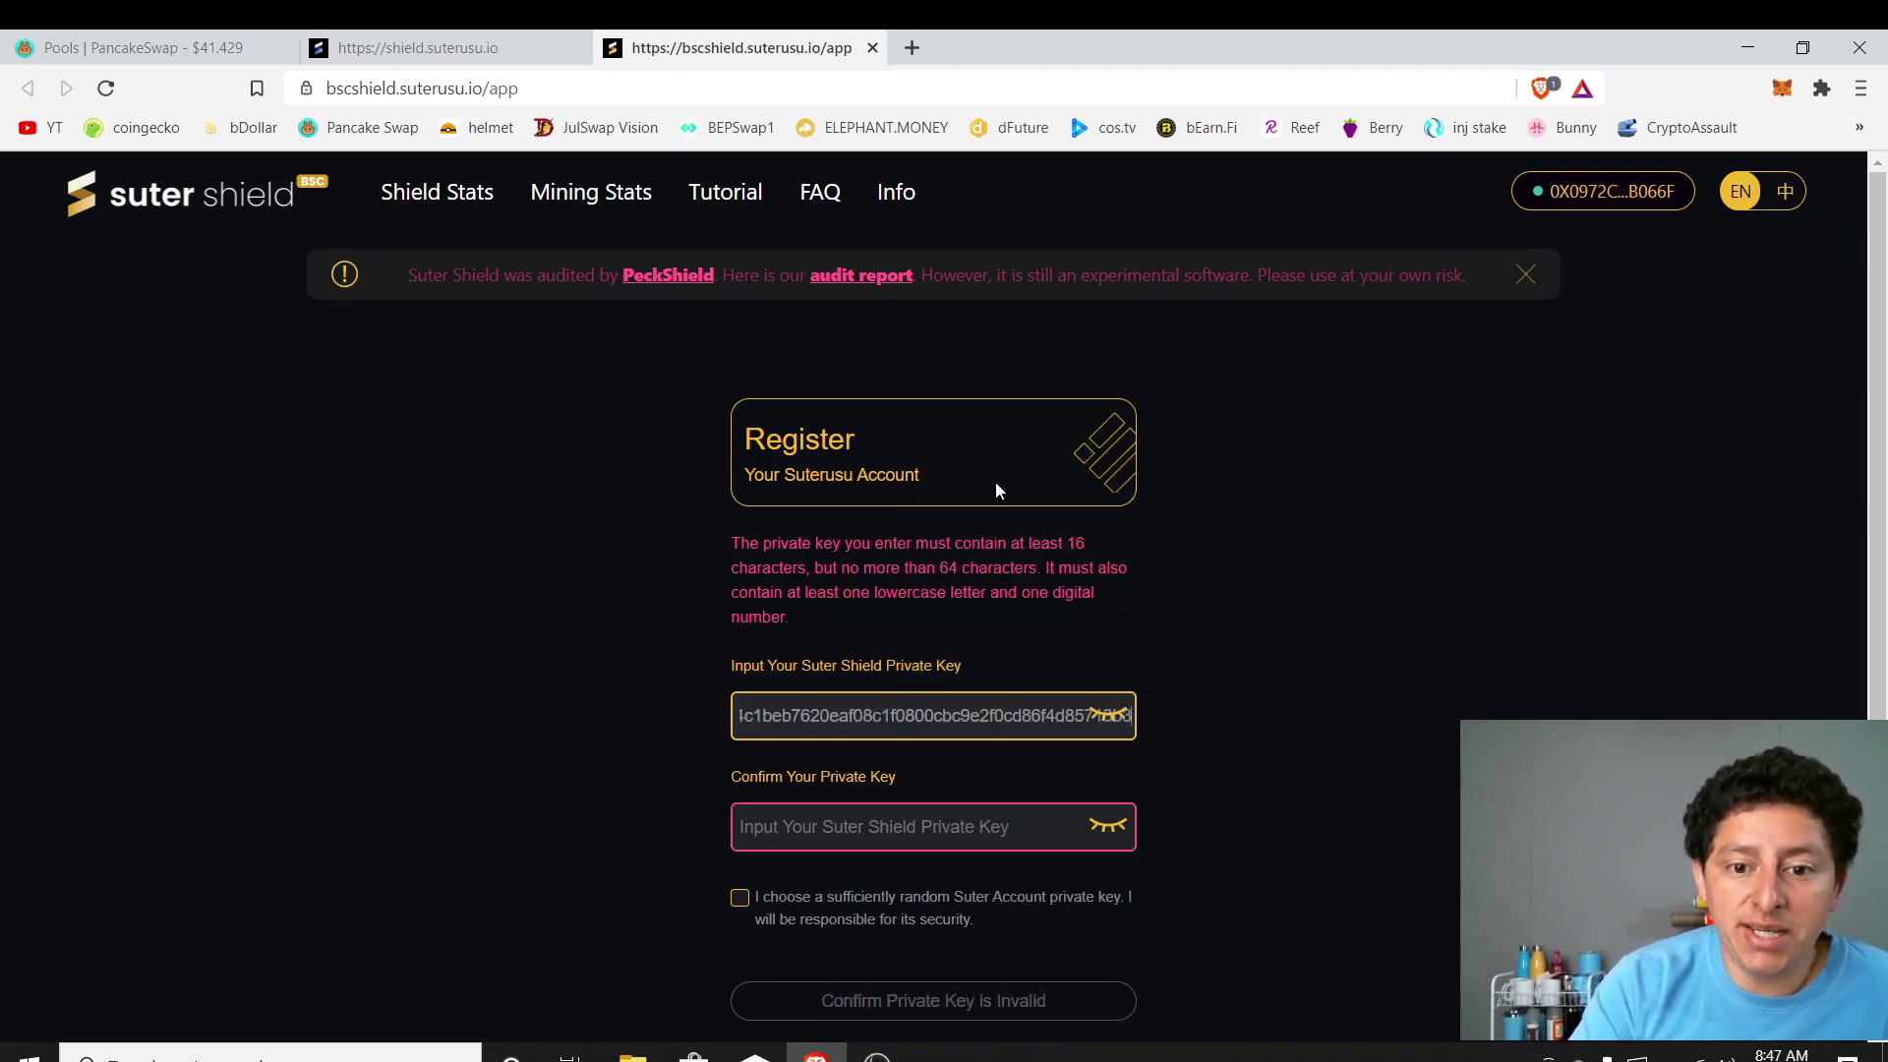
pyautogui.click(1111, 718)
pyautogui.click(1111, 718)
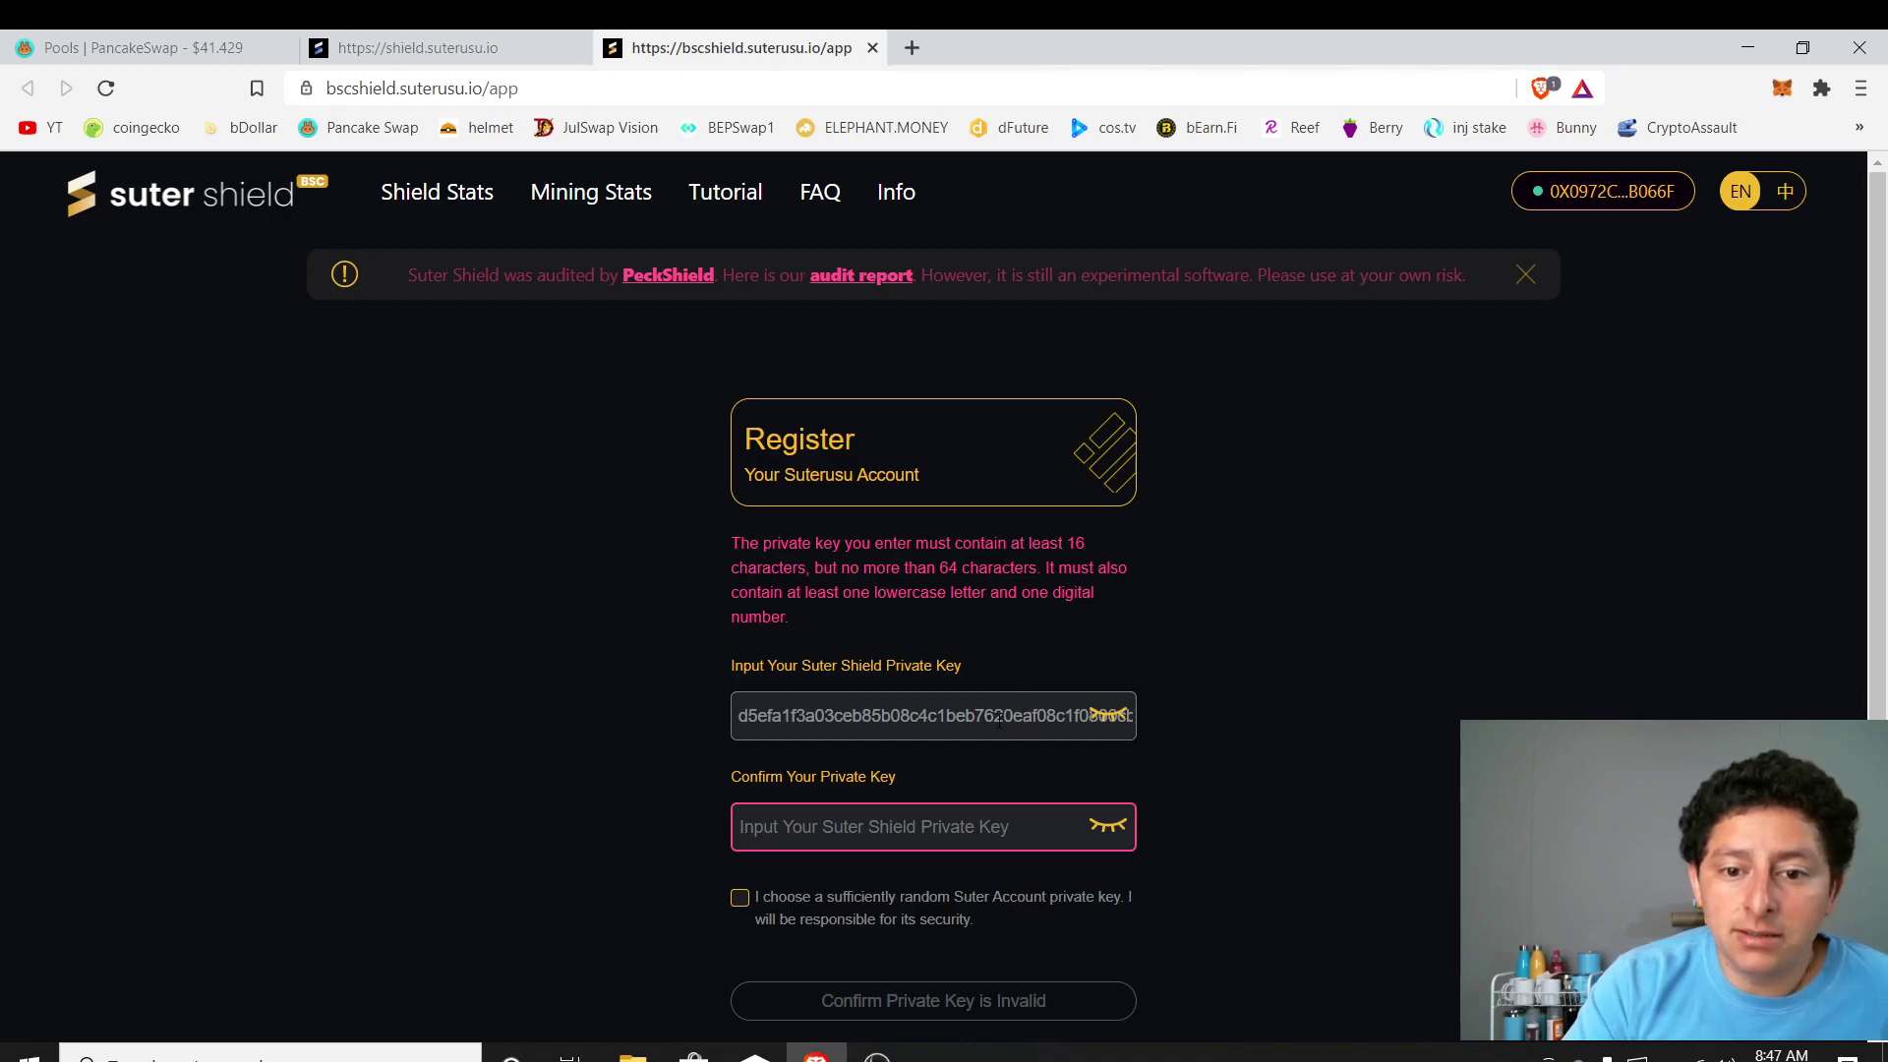
# - Paste the same private key into the confirmation field and check it from its beginning
pyautogui.rightClick(954, 831)
pyautogui.click(1018, 604)
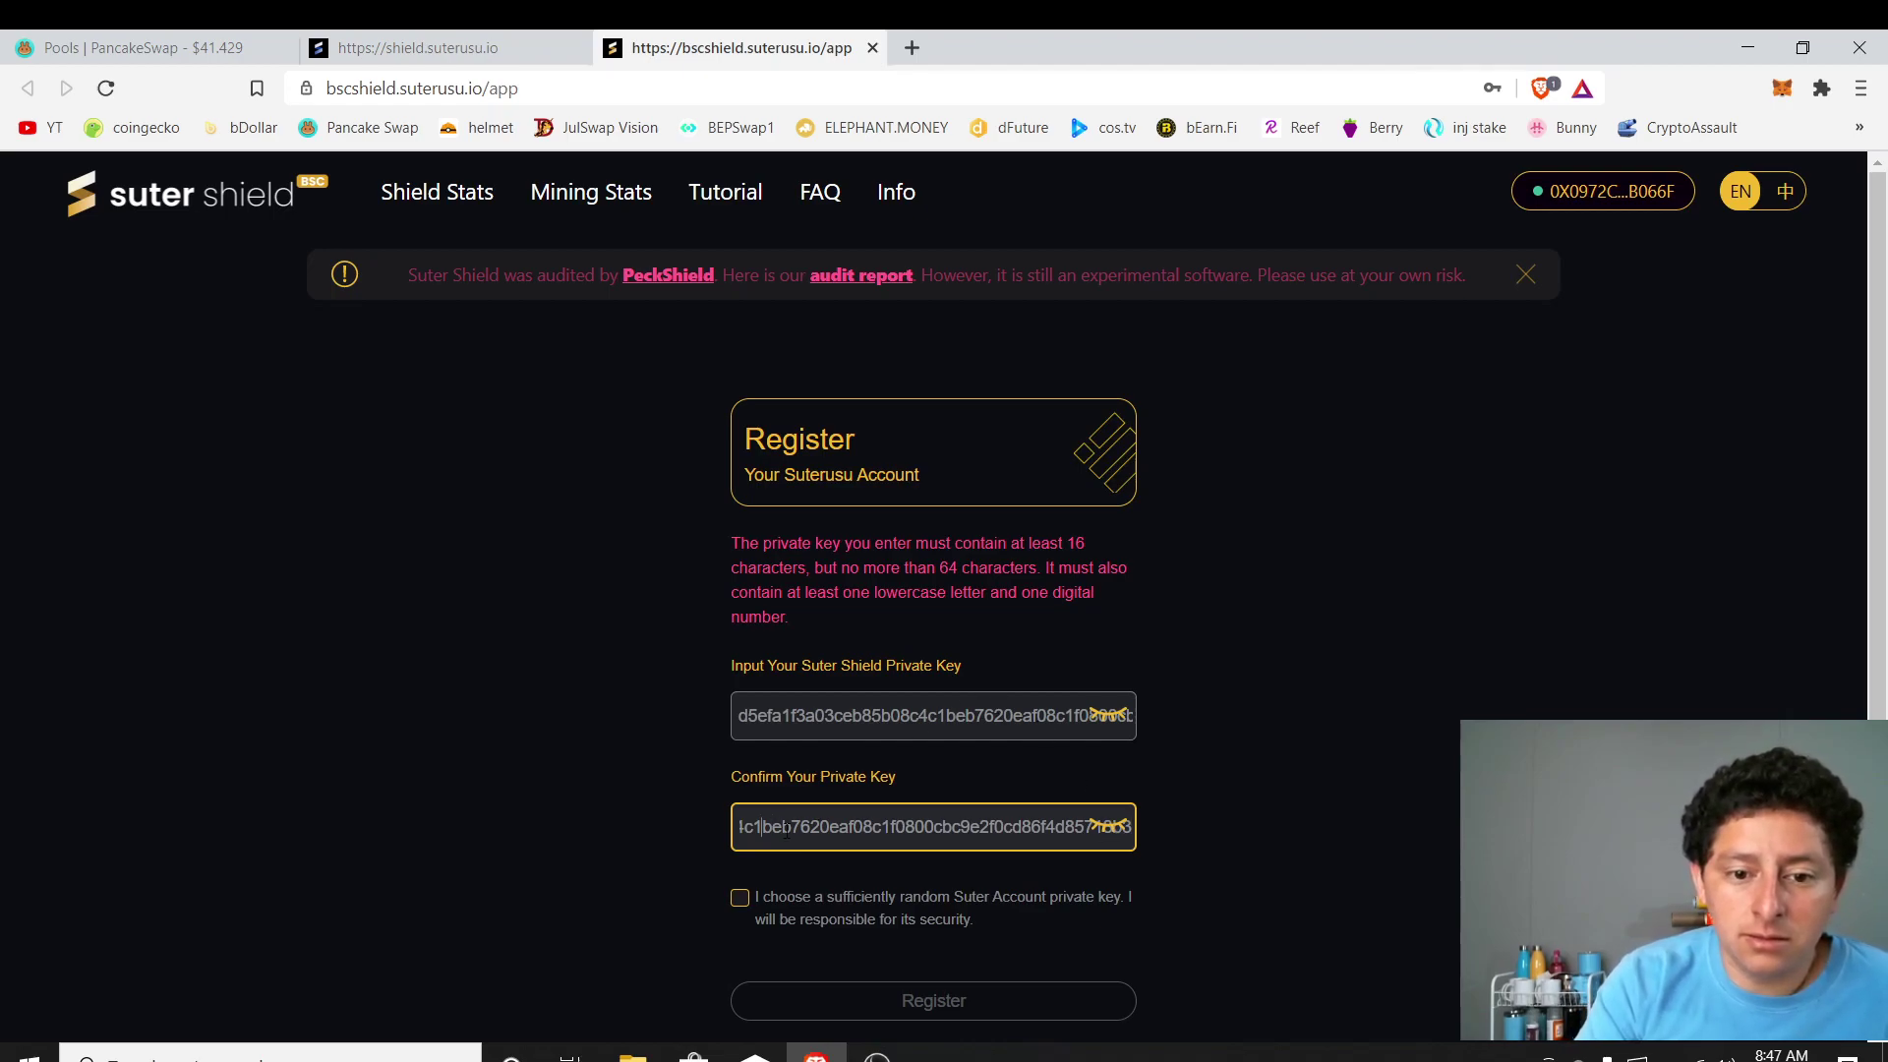
pyautogui.press('Left')
pyautogui.press('Left')
pyautogui.press('Left')
pyautogui.press('Left')
pyautogui.press('Left')
pyautogui.press('Left')
pyautogui.press('Left')
pyautogui.press('Left')
pyautogui.press('Left')
pyautogui.press('Left')
pyautogui.press('Left')
pyautogui.press('Left')
pyautogui.press('Left')
pyautogui.press('Left')
pyautogui.press('Left')
pyautogui.press('Left')
pyautogui.press('Left')
pyautogui.press('Left')
pyautogui.press('Left')
pyautogui.press('Left')
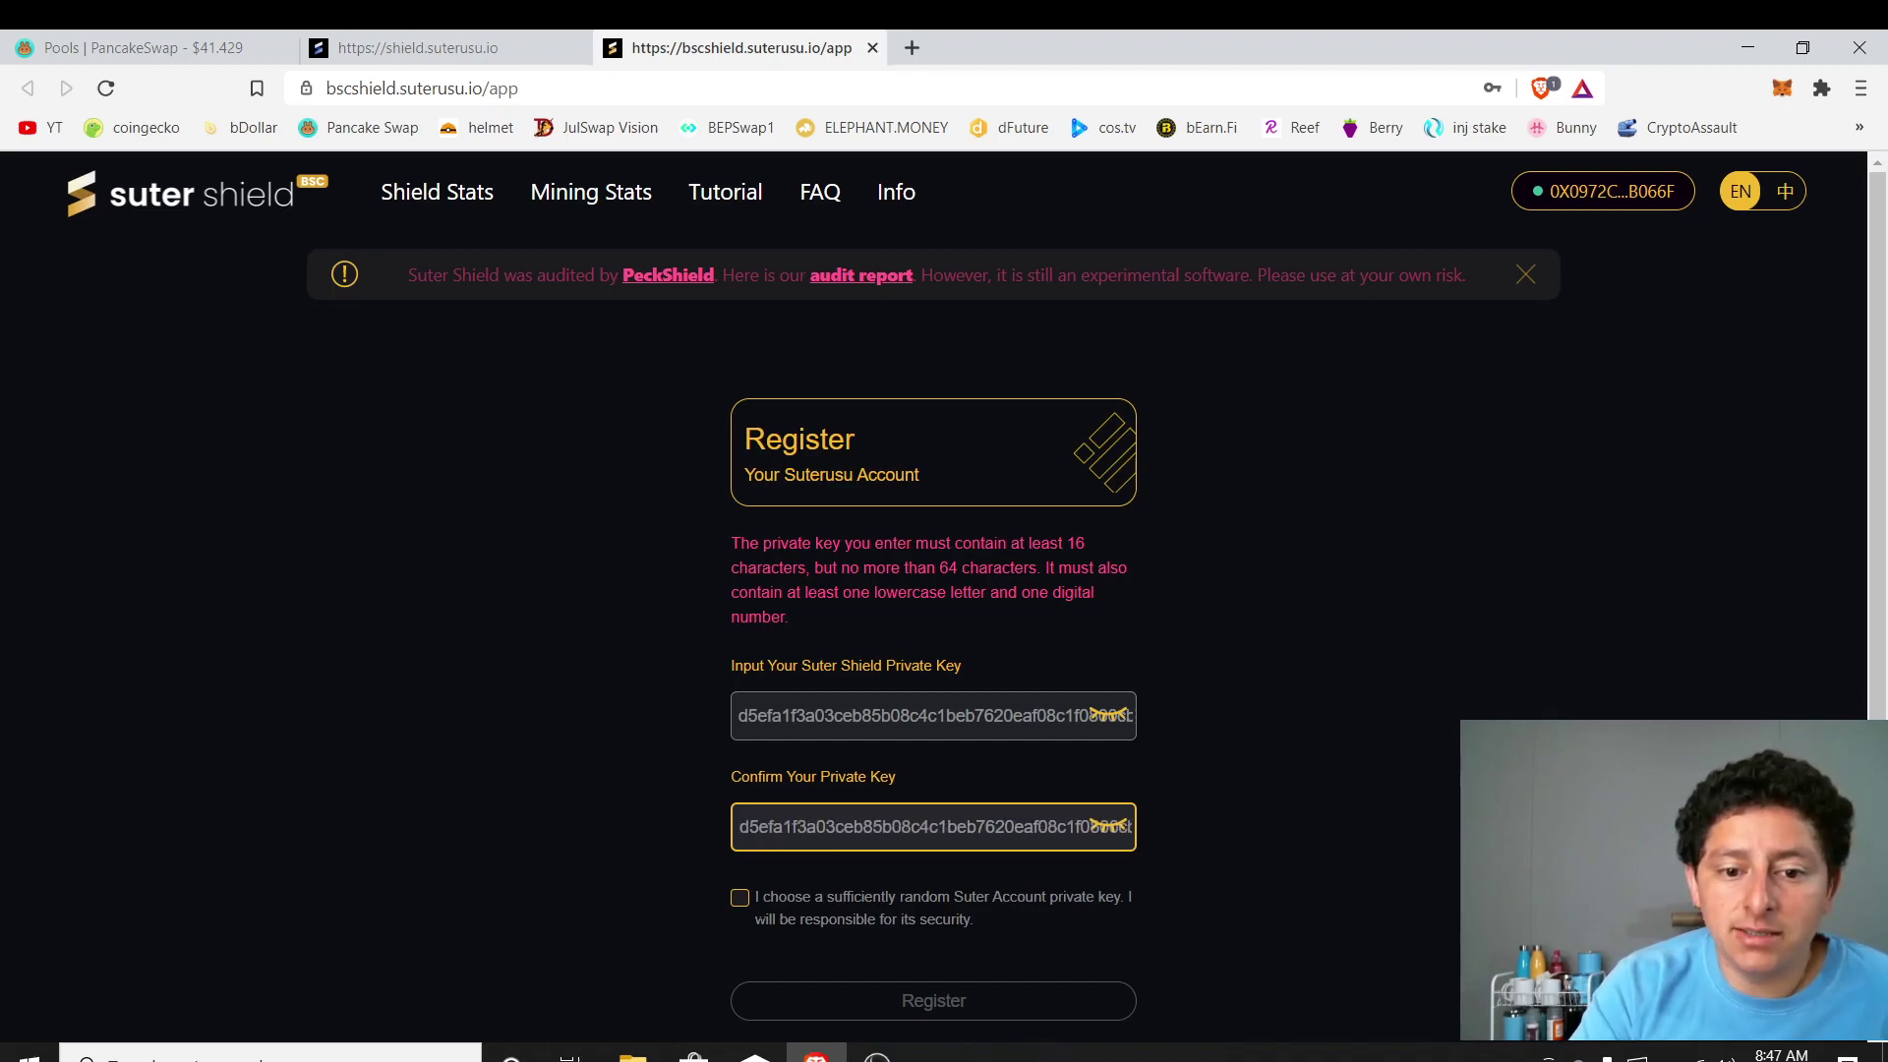
# - Accept responsibility for the private key's security and submit the account registration
pyautogui.click(739, 896)
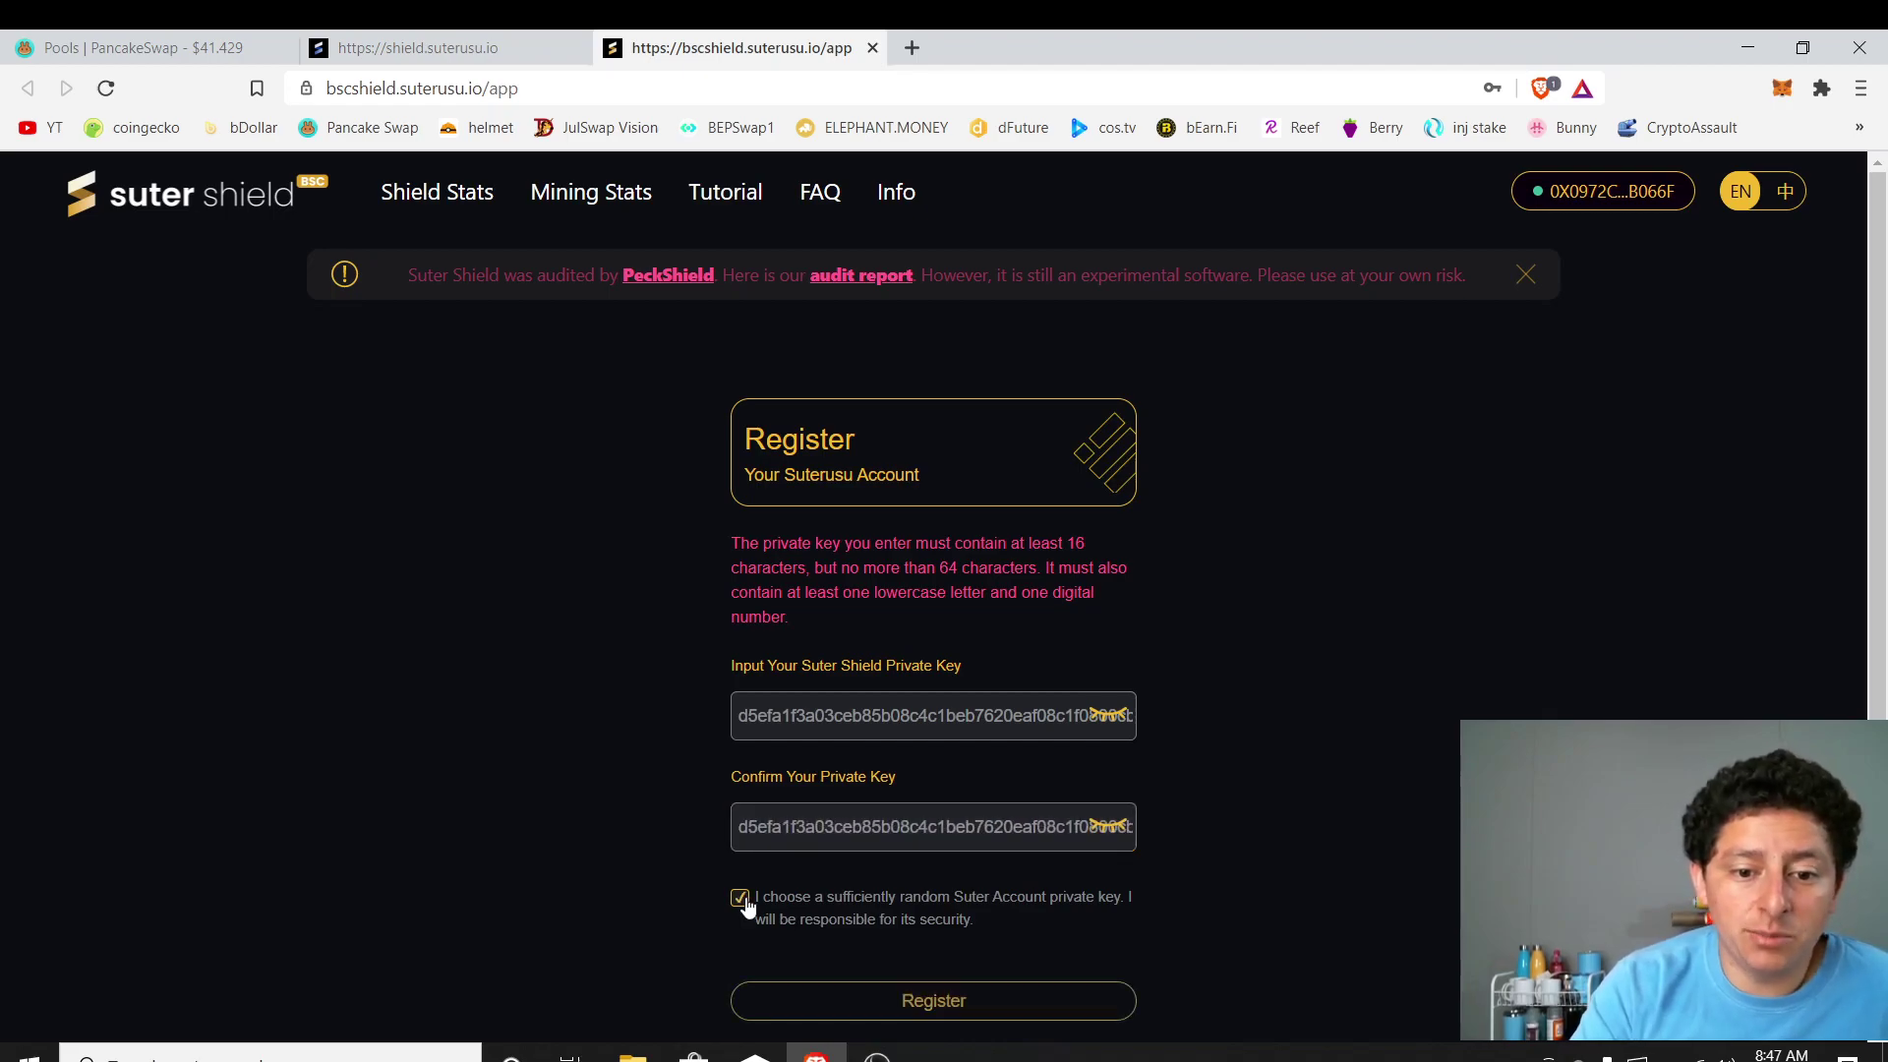
pyautogui.click(949, 1001)
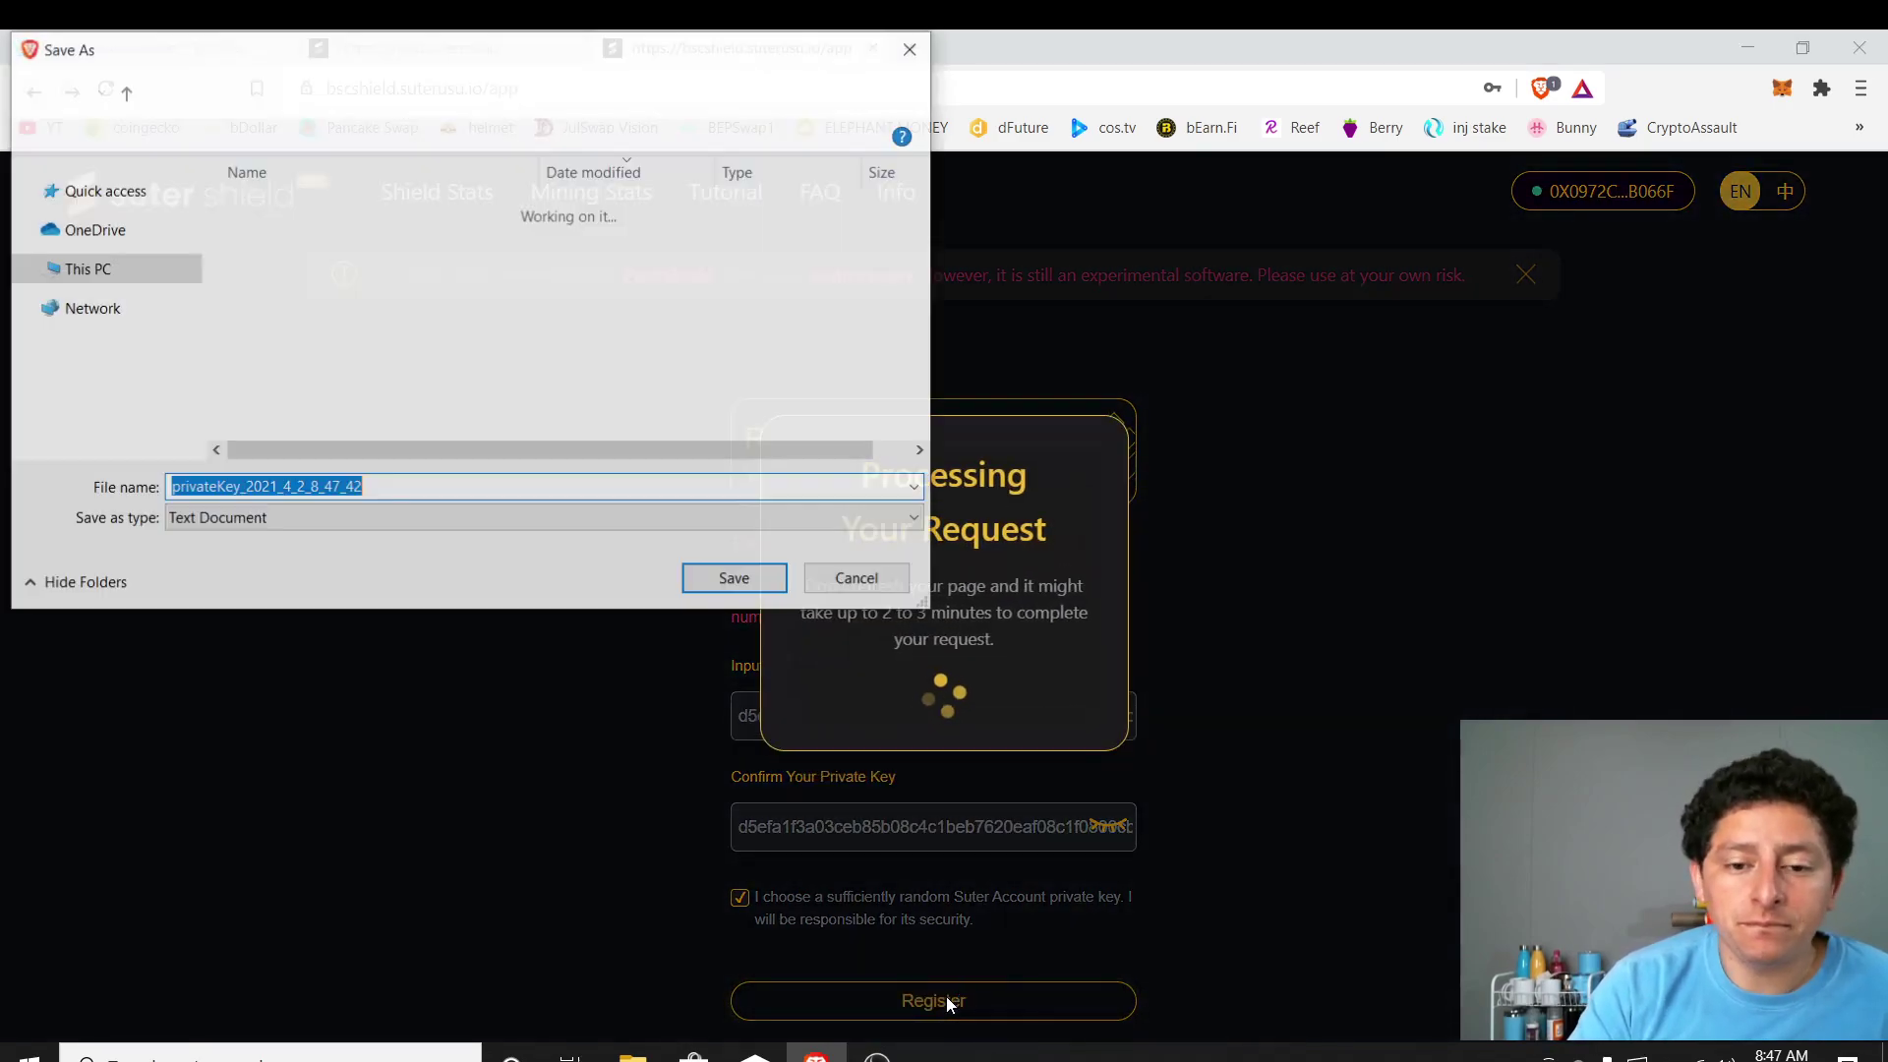
# - Save the private key text file in Downloads under the name privateKey_suterusu2
pyautogui.click(388, 491)
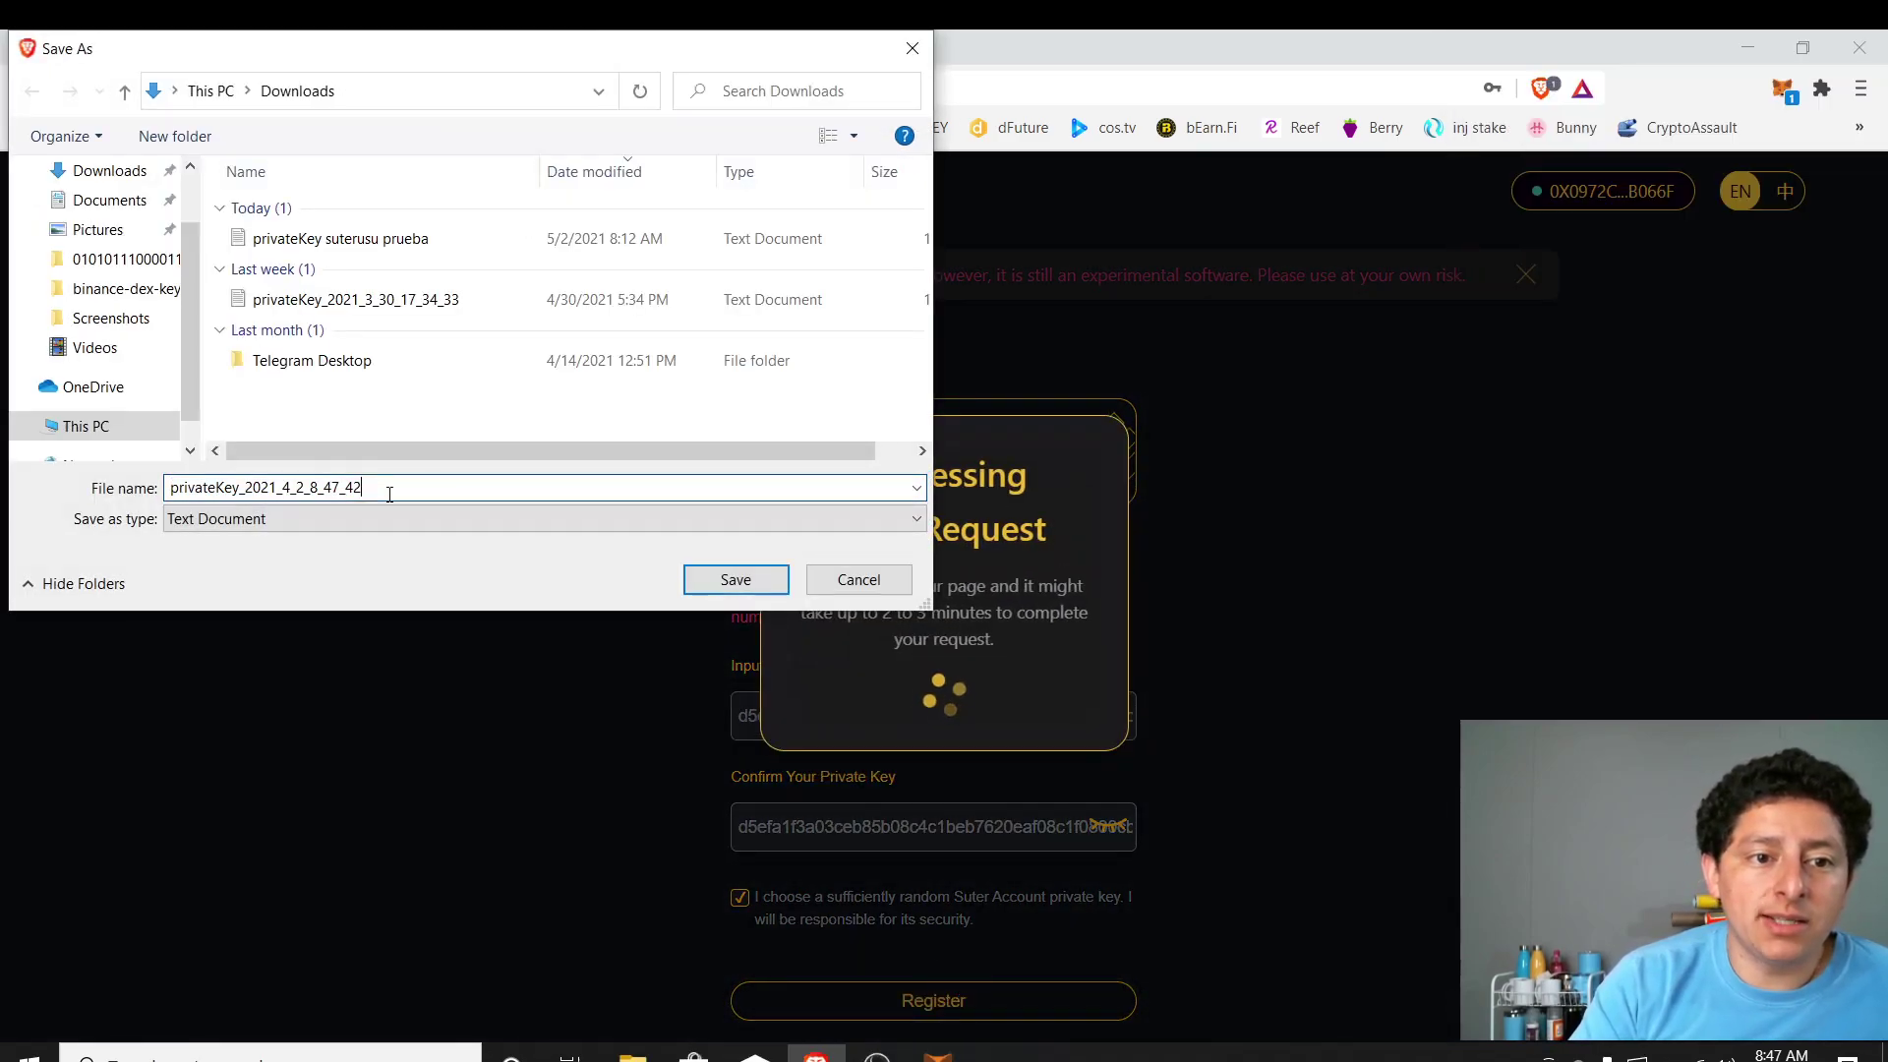
pyautogui.press('BackSpace')
pyautogui.press('BackSpace')
pyautogui.press('BackSpace')
pyautogui.press('BackSpace')
pyautogui.press('BackSpace')
pyautogui.press('BackSpace')
pyautogui.press('BackSpace')
pyautogui.press('BackSpace')
pyautogui.press('BackSpace')
pyautogui.press('BackSpace')
pyautogui.press('BackSpace')
pyautogui.press('BackSpace')
pyautogui.press('BackSpace')
pyautogui.press('BackSpace')
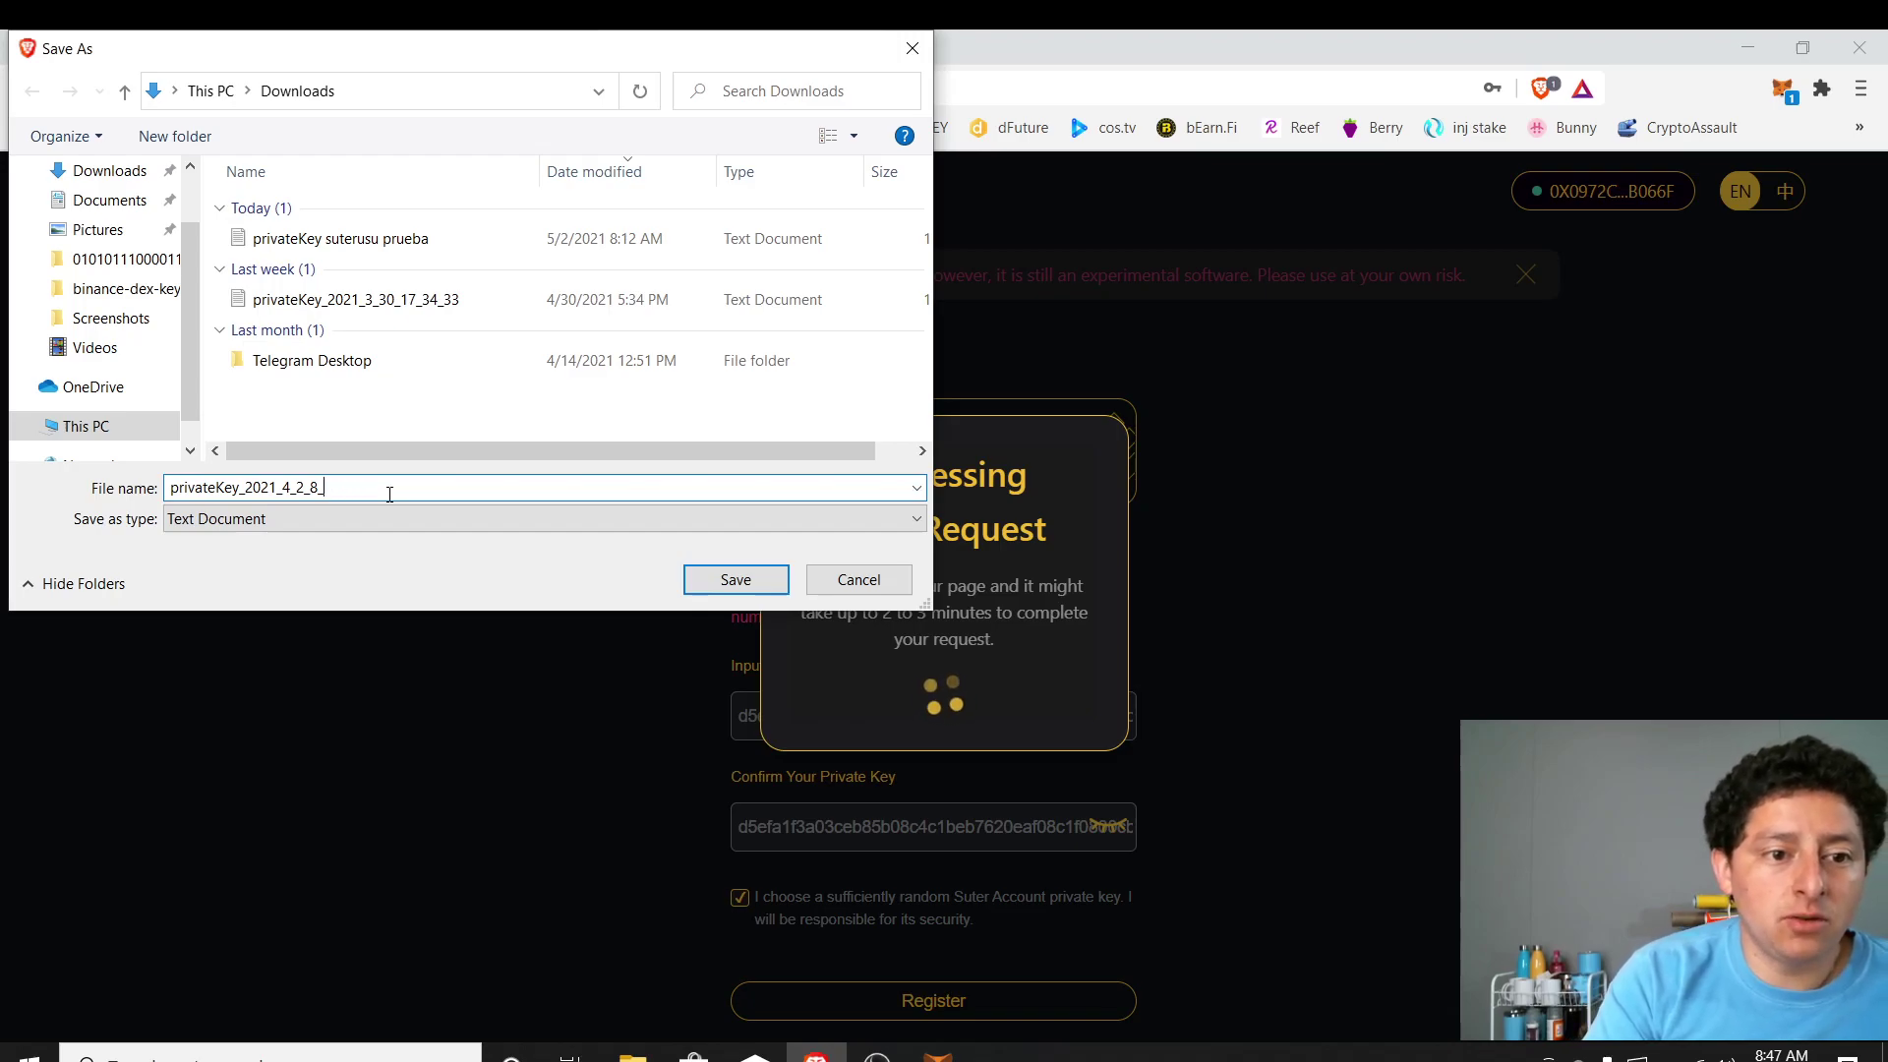
pyautogui.press('BackSpace')
pyautogui.press('BackSpace')
pyautogui.write('s')
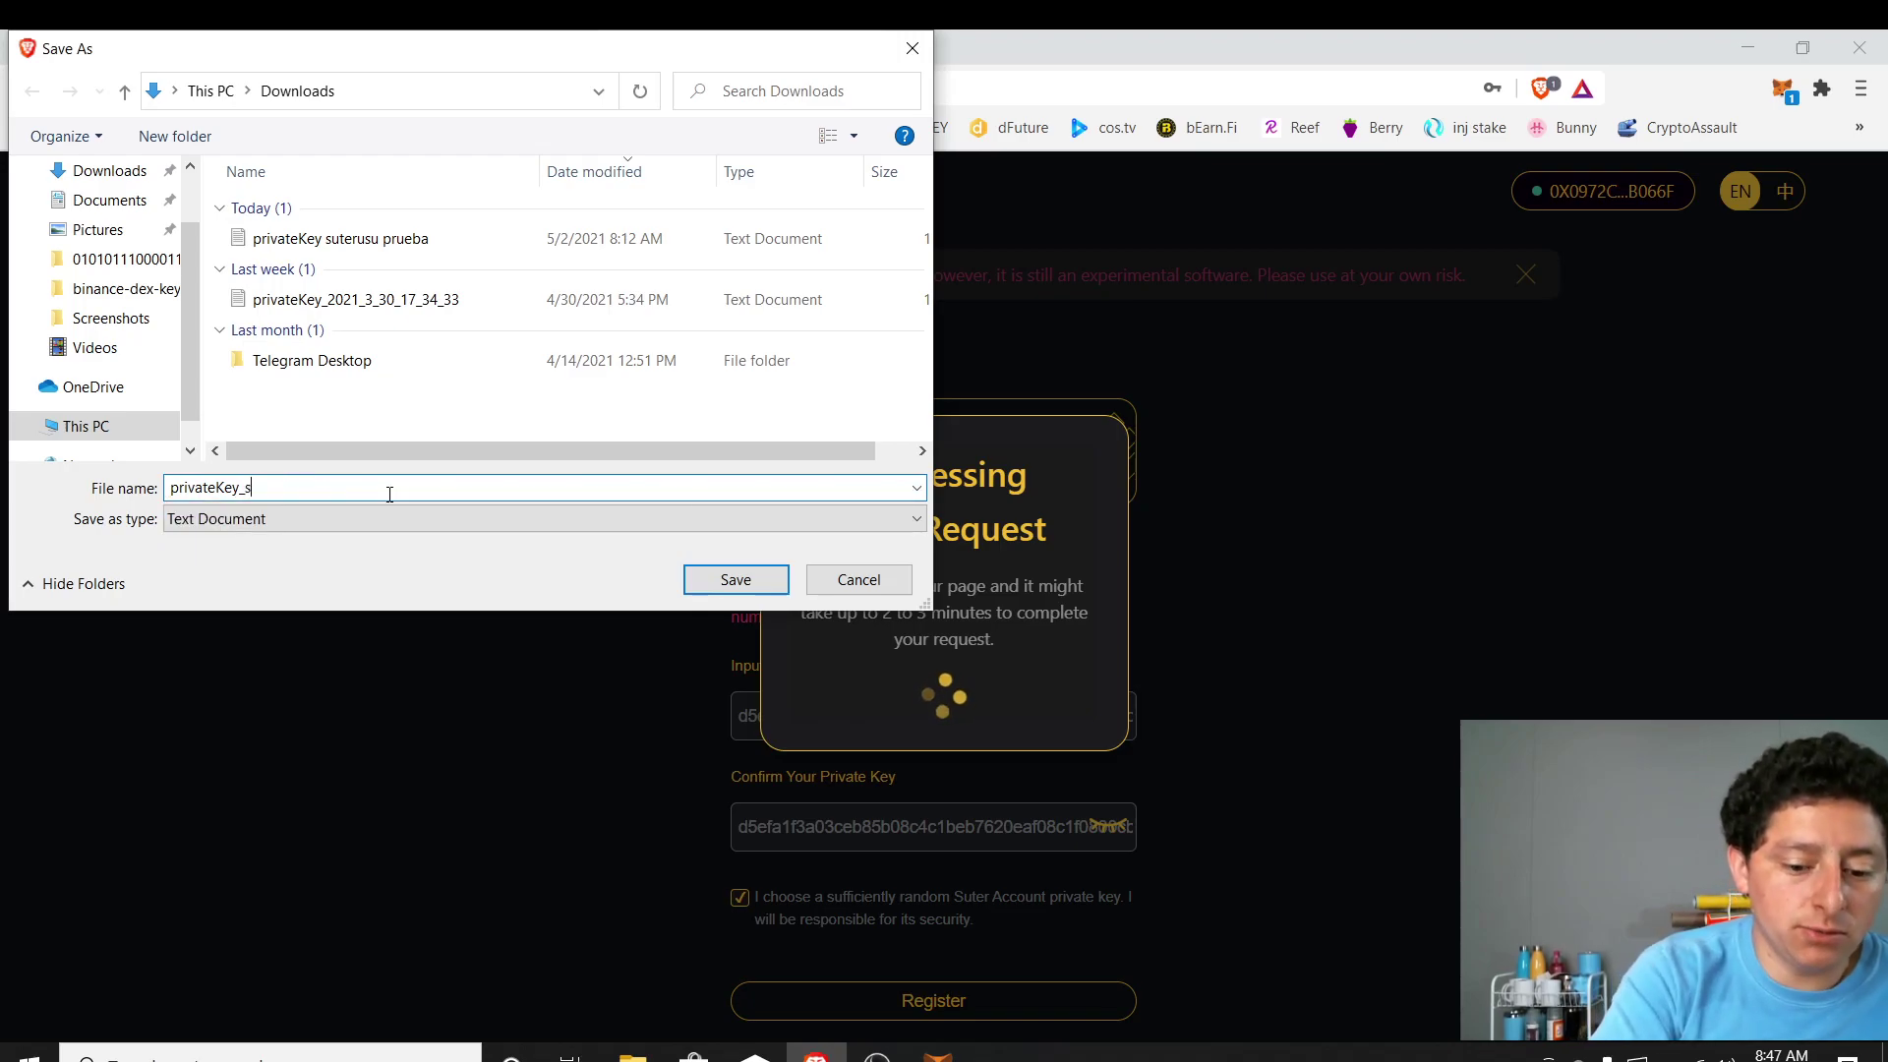
pyautogui.write('uterusu2')
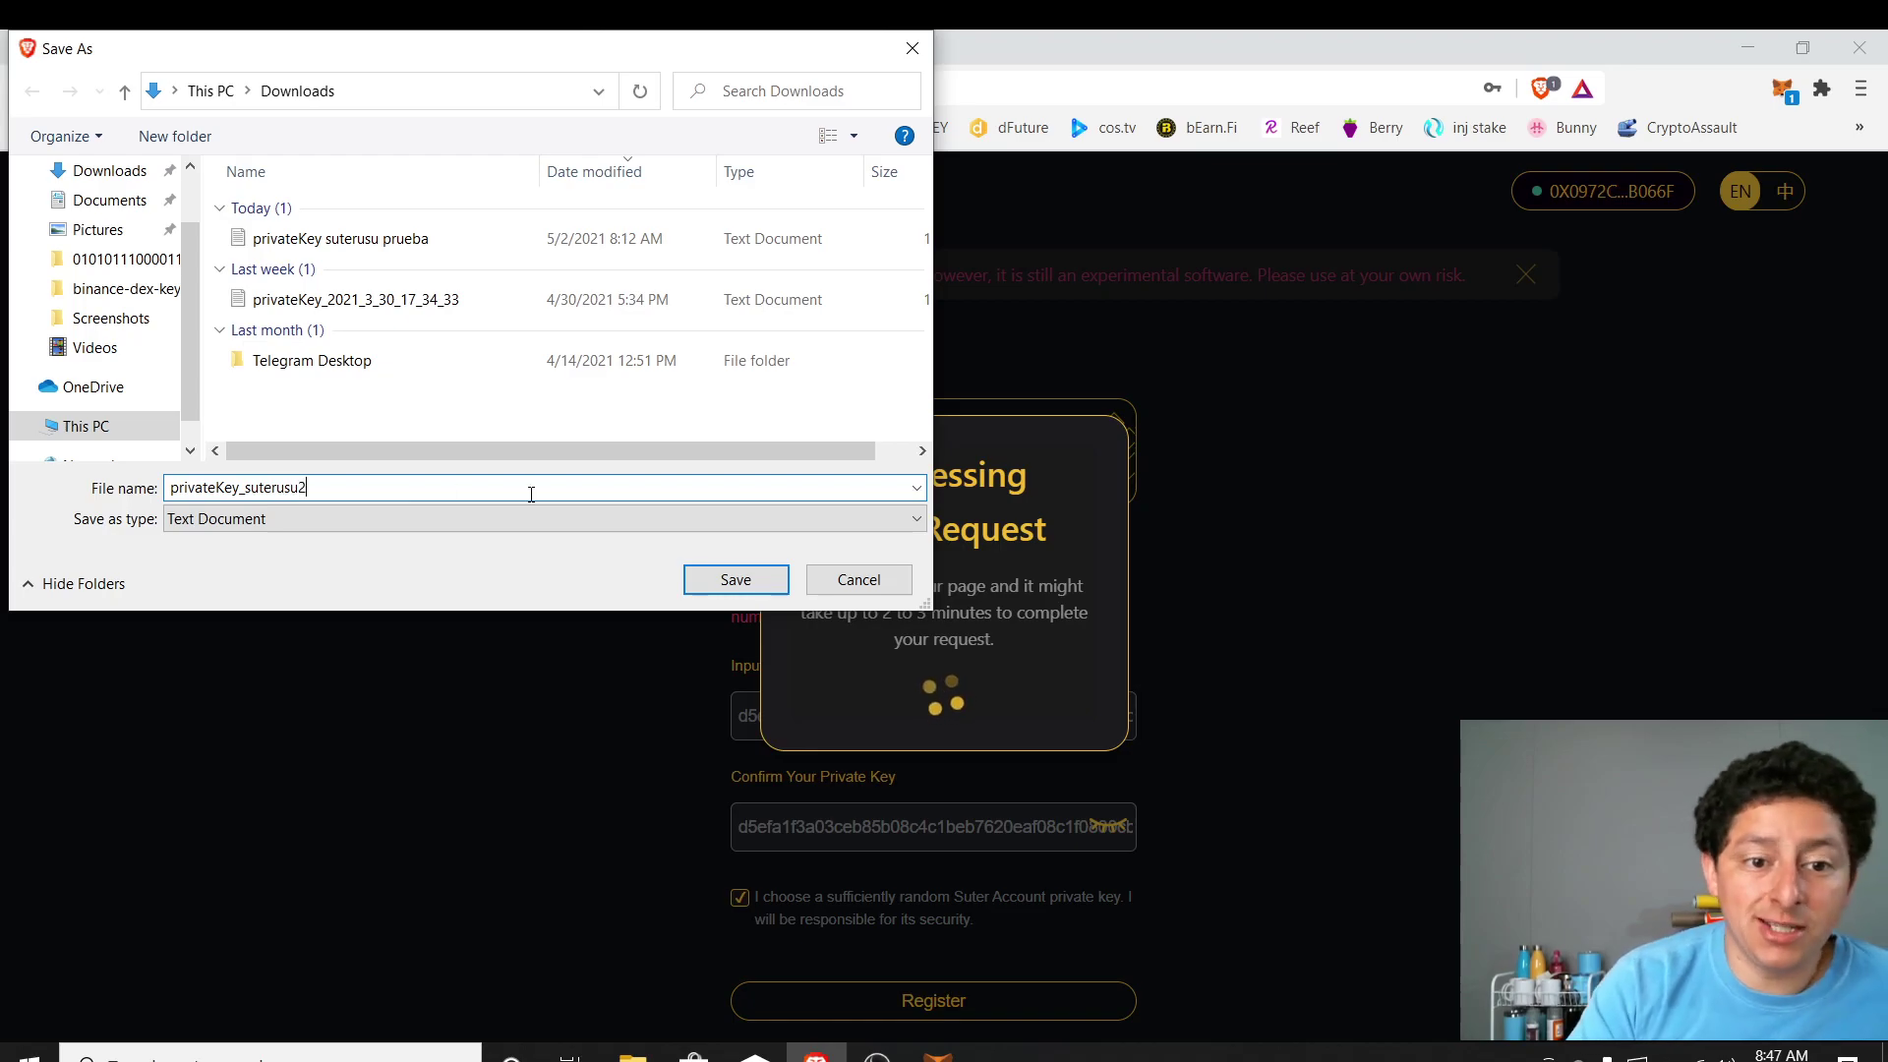
pyautogui.click(735, 580)
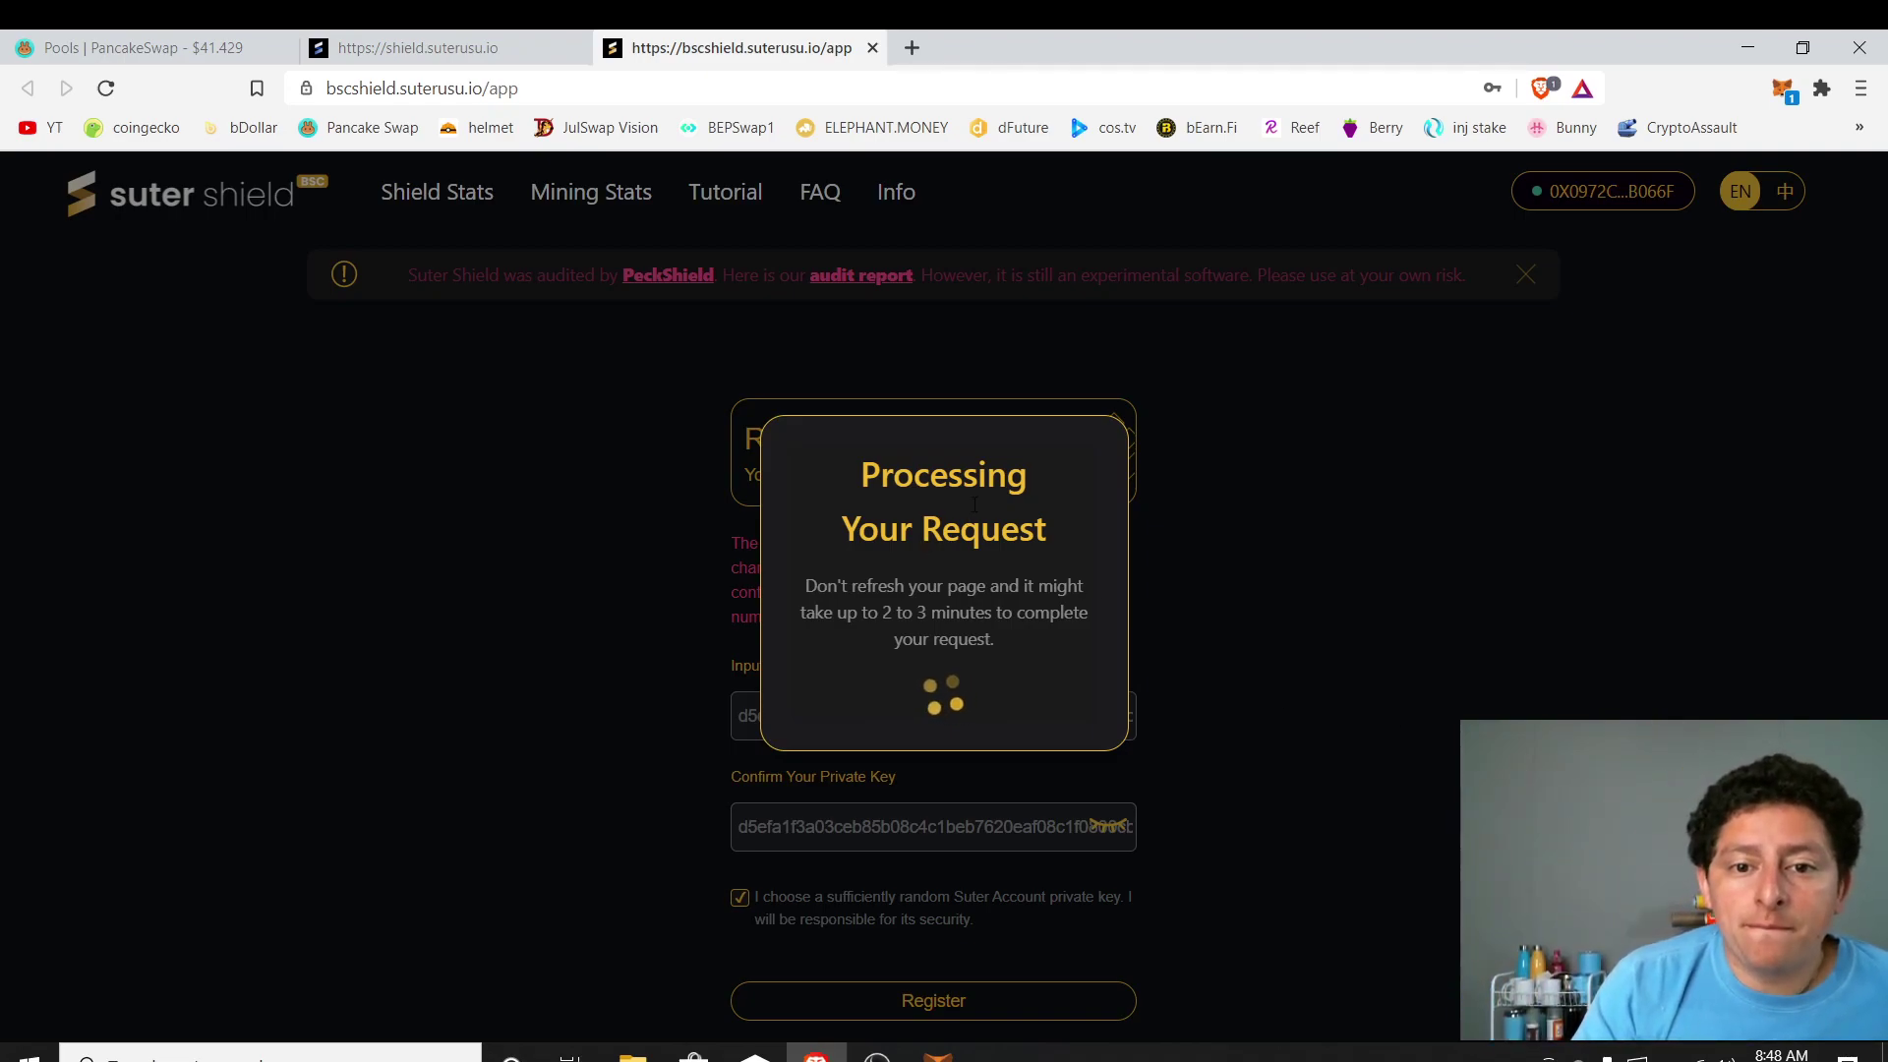
# - Confirm the account registration transaction in the MetaMask wallet and close the wallet
pyautogui.click(1784, 87)
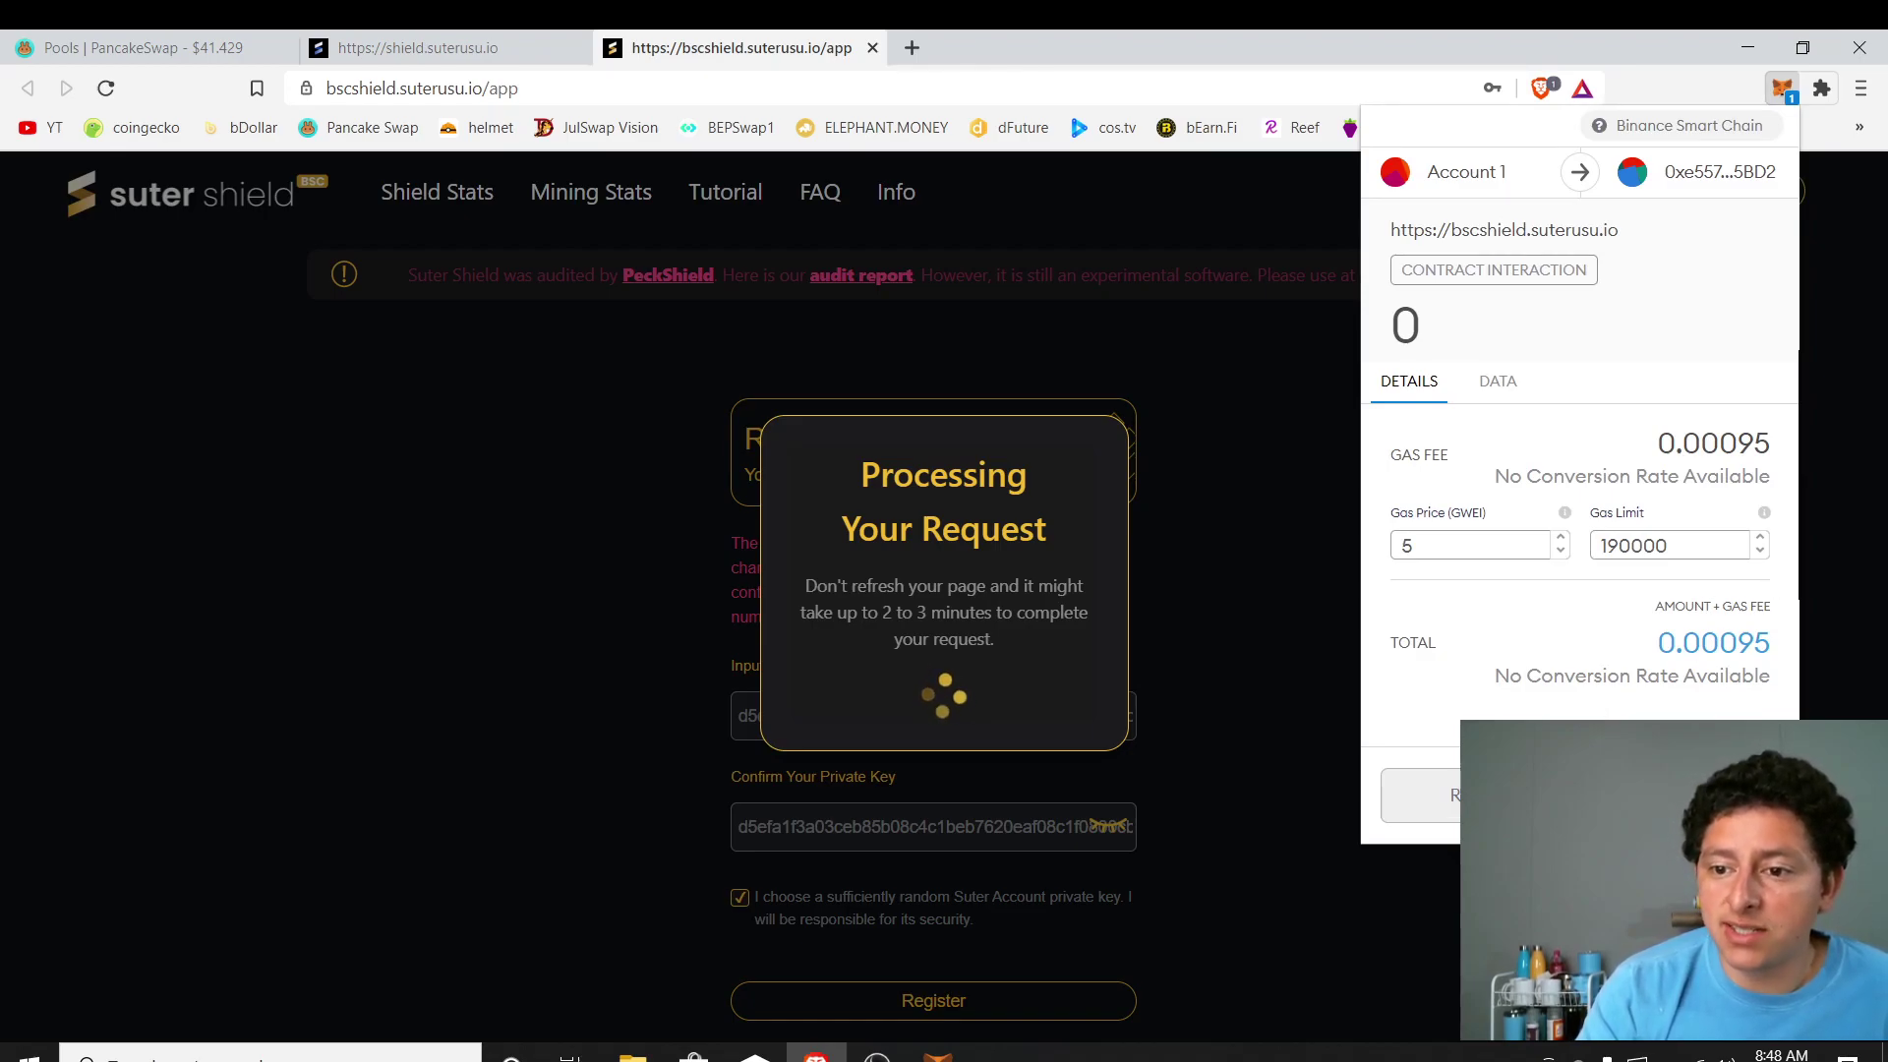
pyautogui.click(1691, 795)
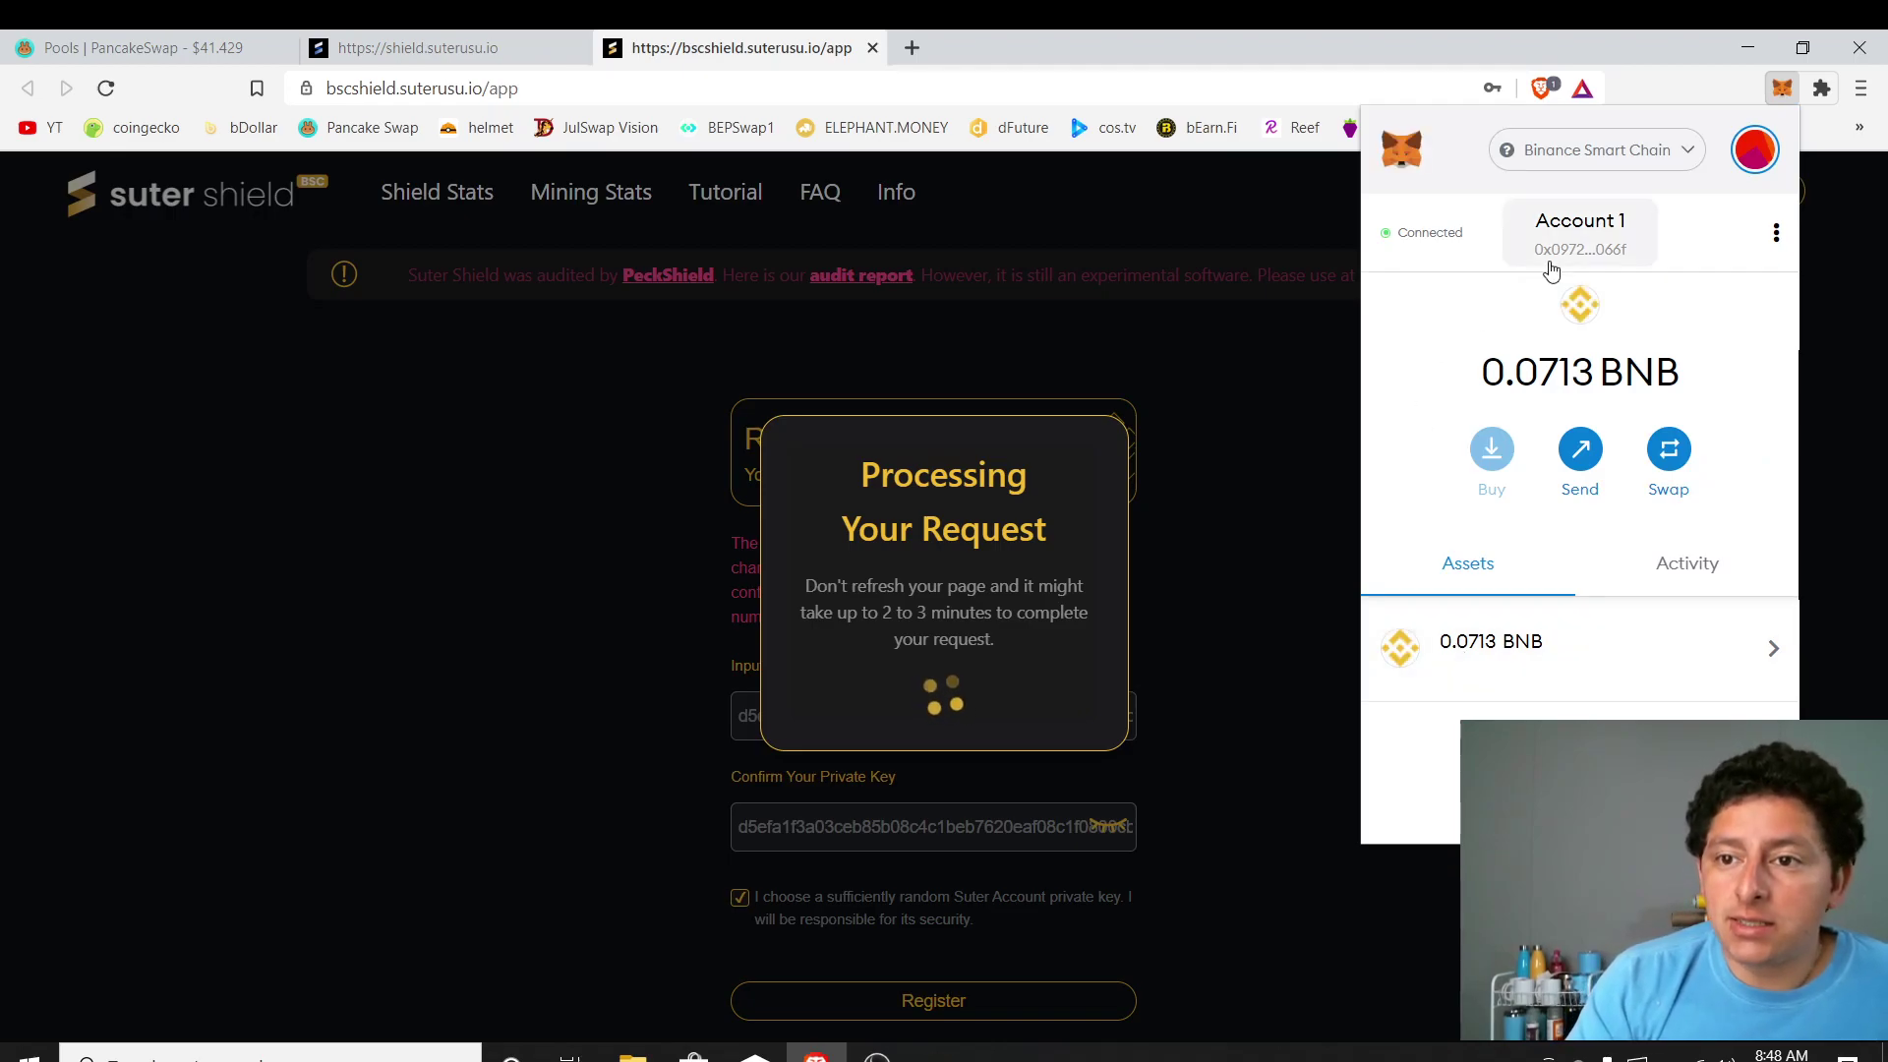
pyautogui.click(1251, 389)
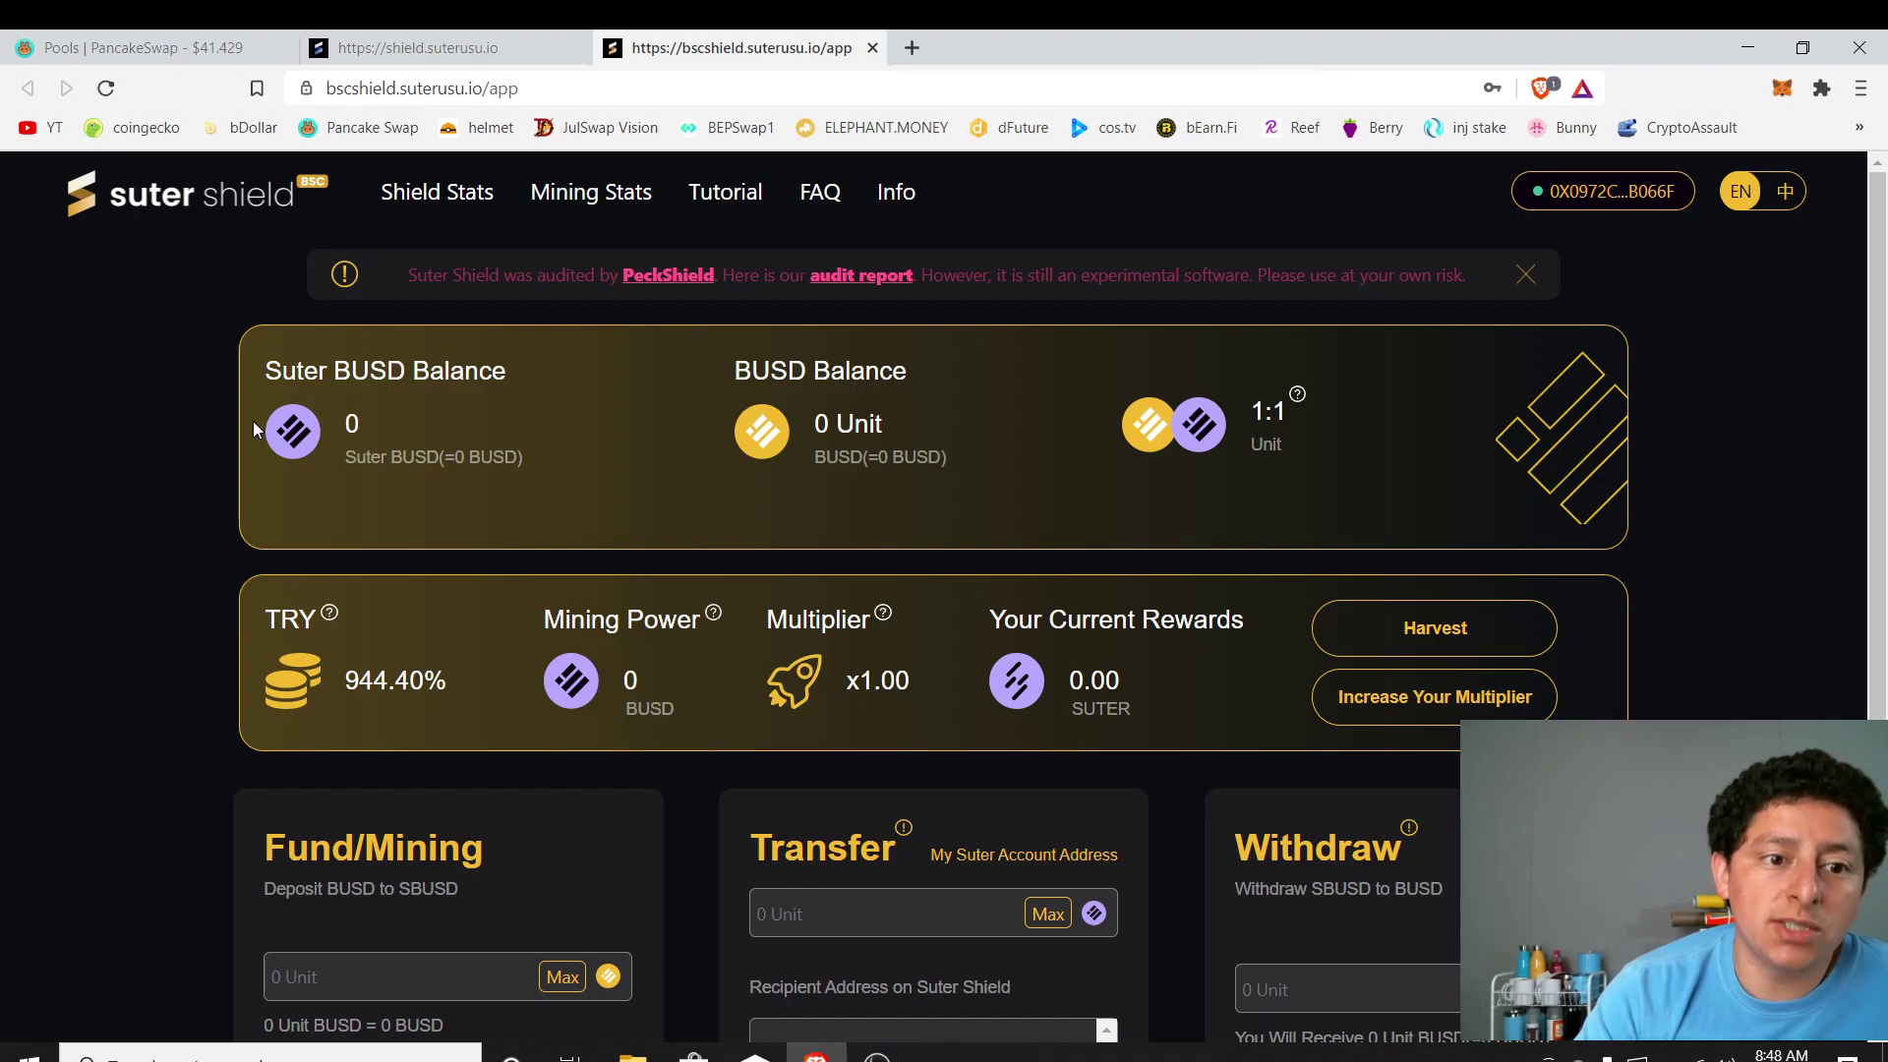
# - Check the Suter BUSD and BUSD balances in the account and the token holdings in the MetaMask wallet
pyautogui.tripleClick(307, 448)
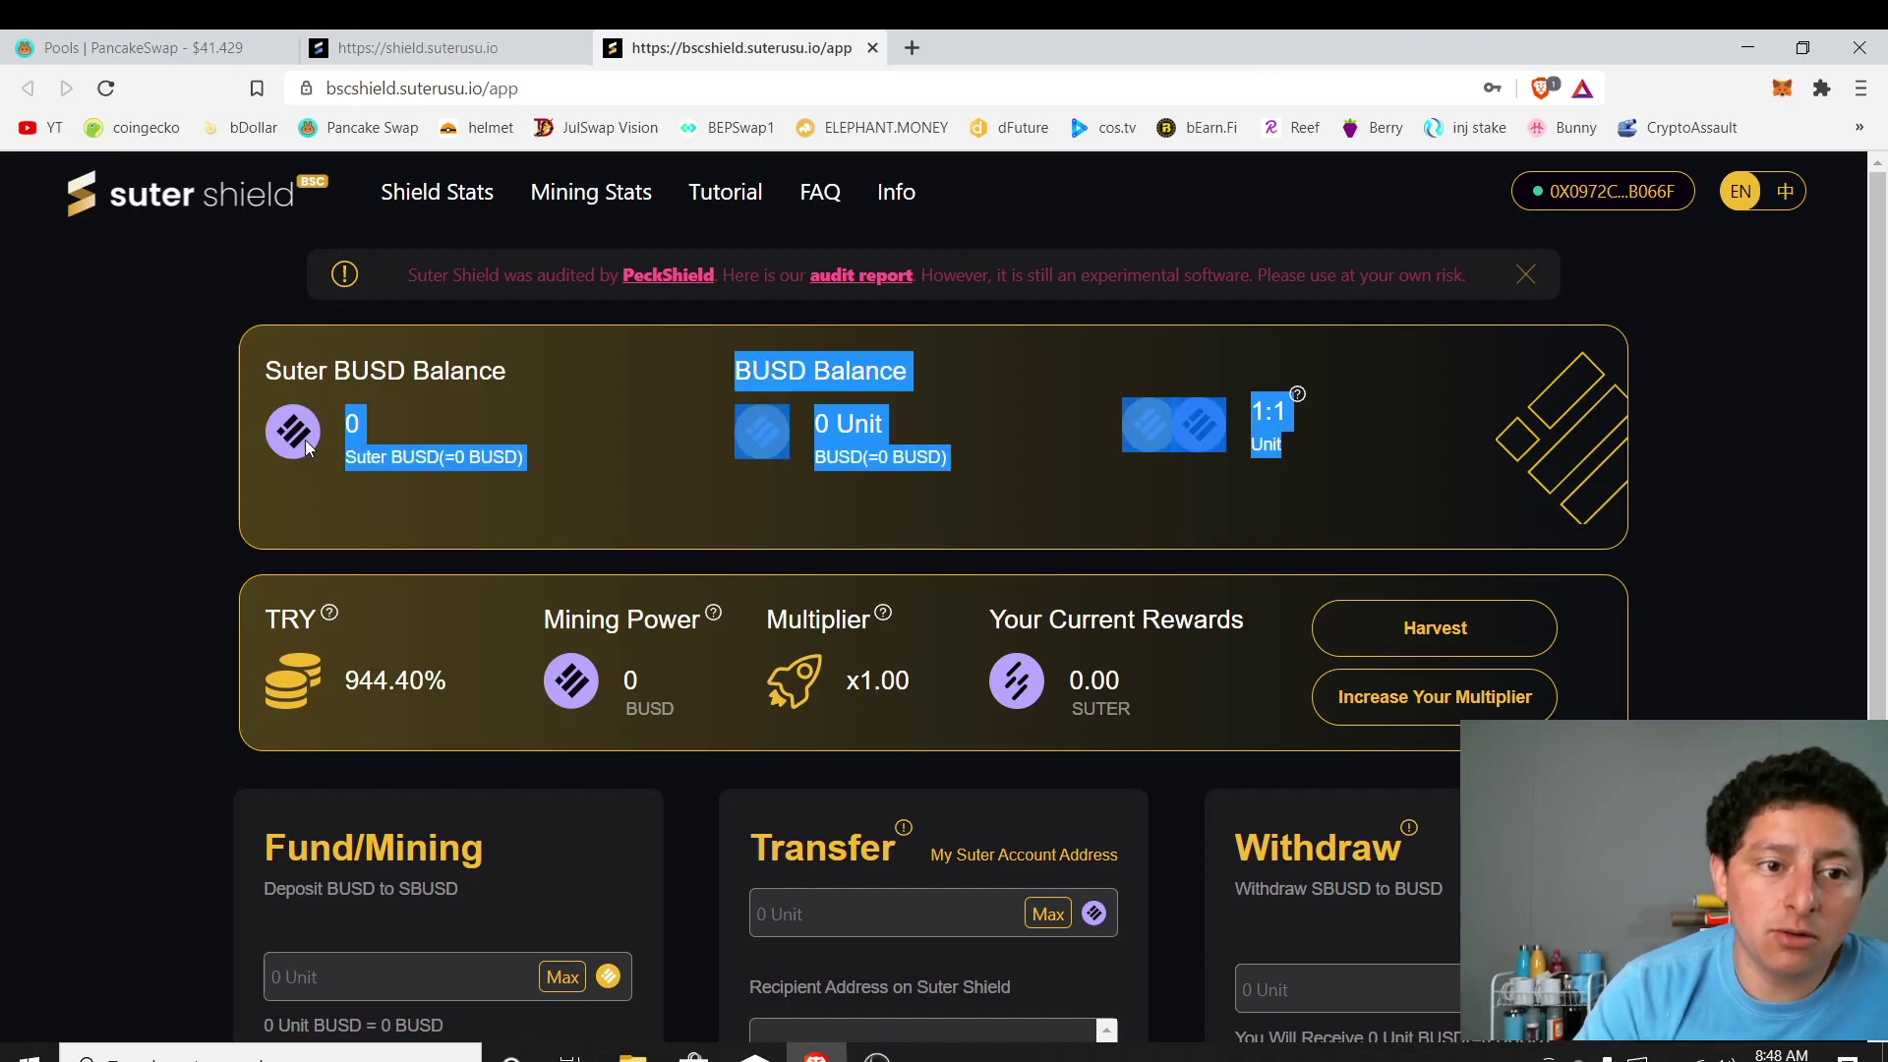
pyautogui.click(307, 489)
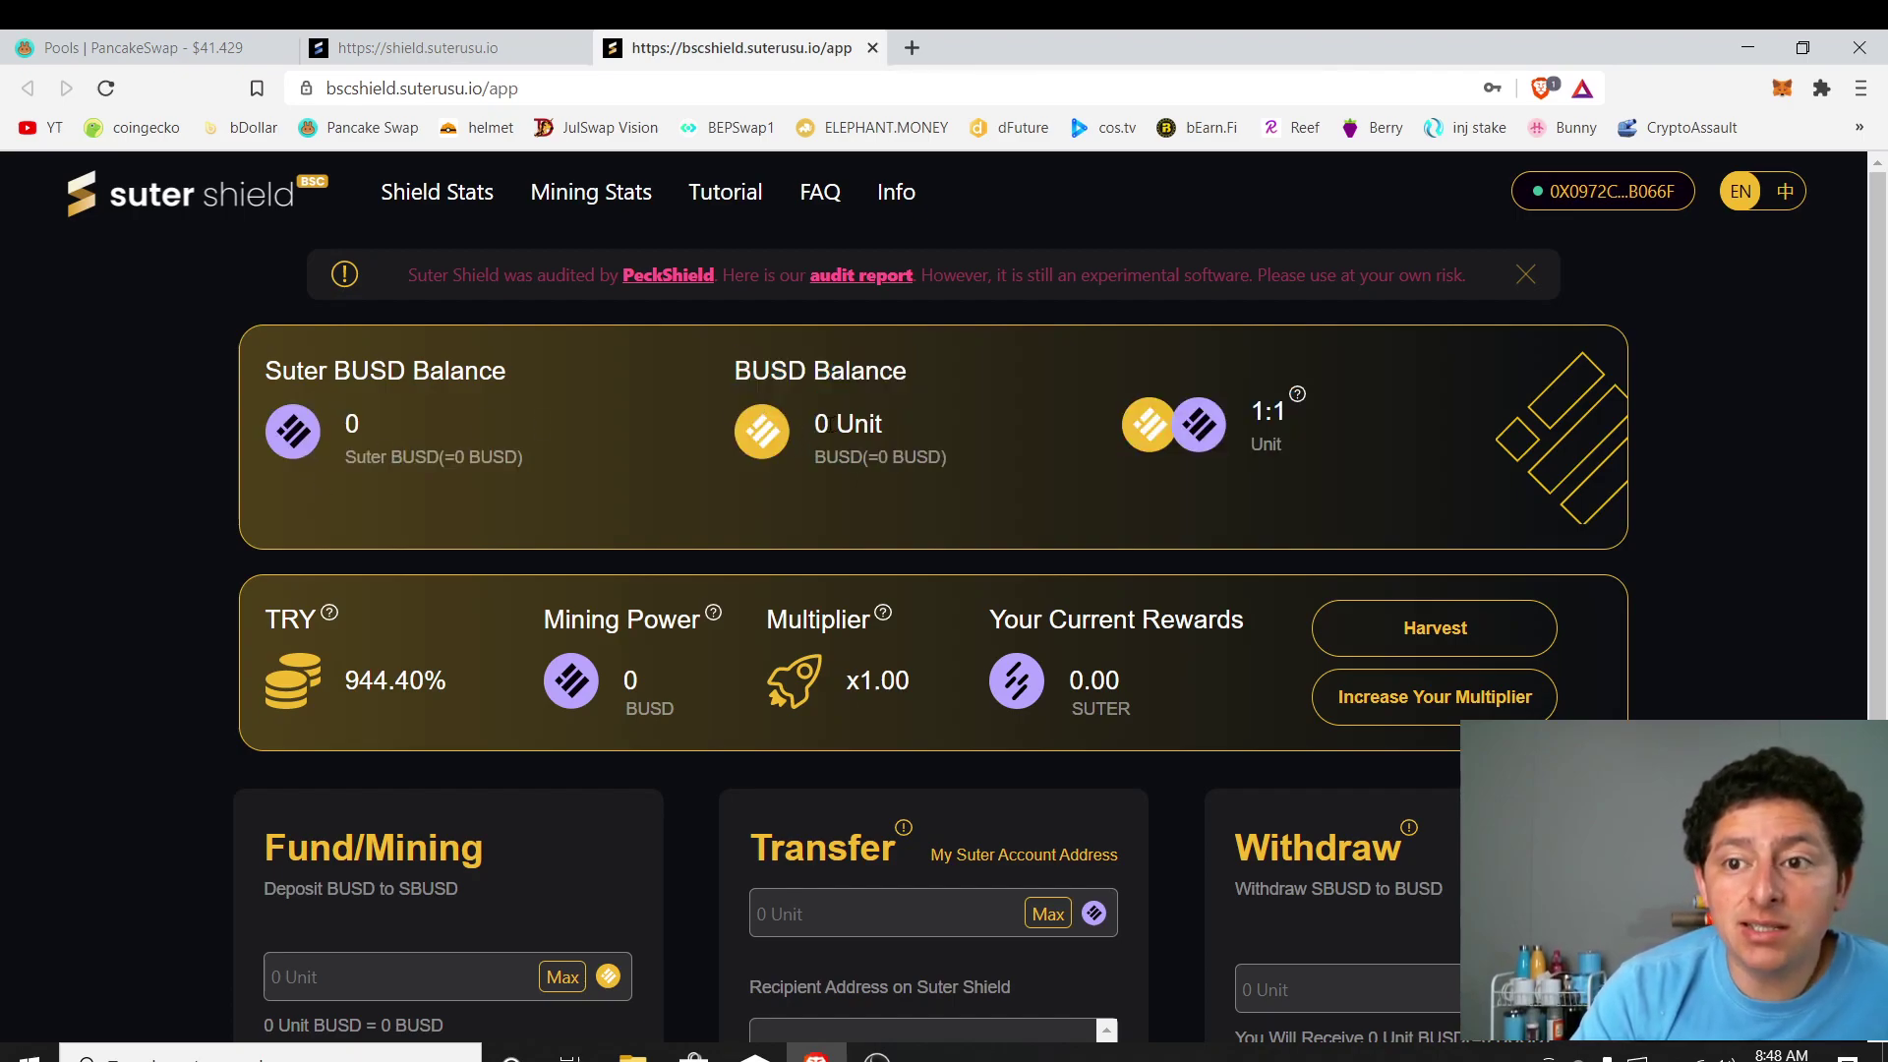
pyautogui.click(1781, 91)
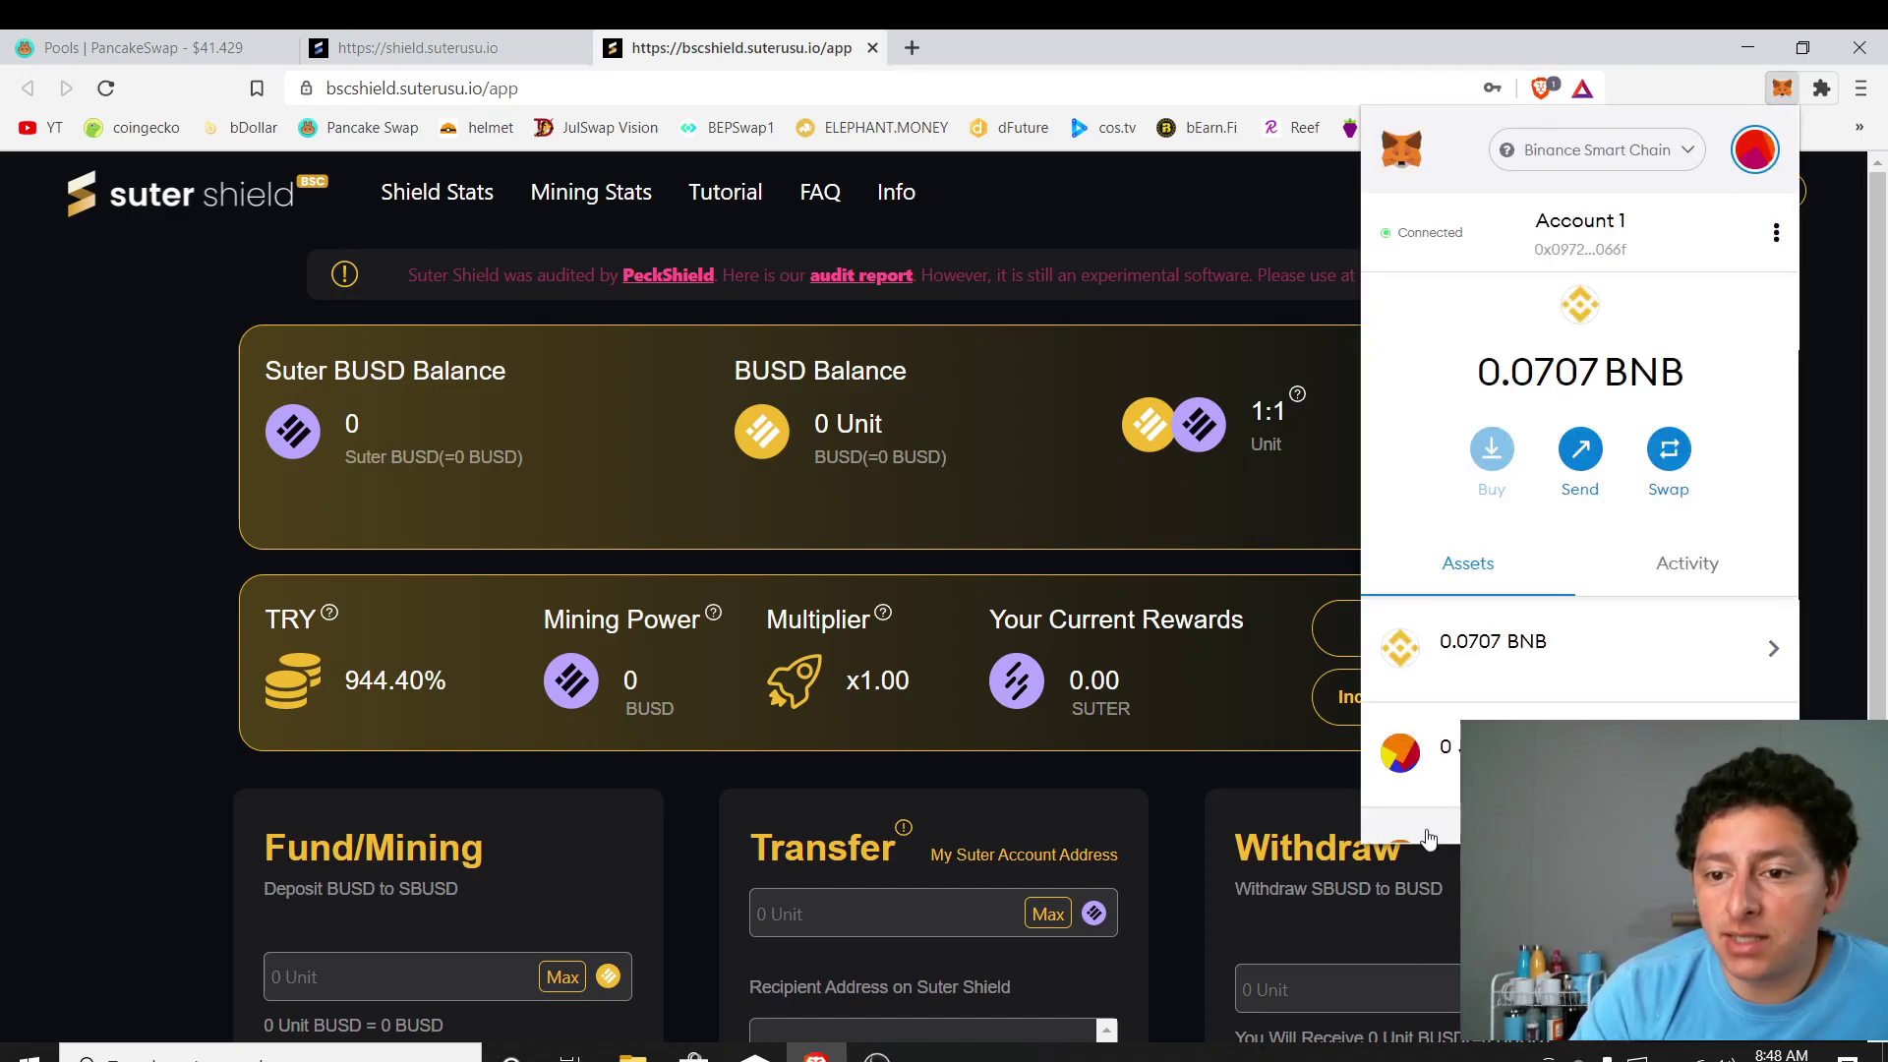
pyautogui.click(1785, 90)
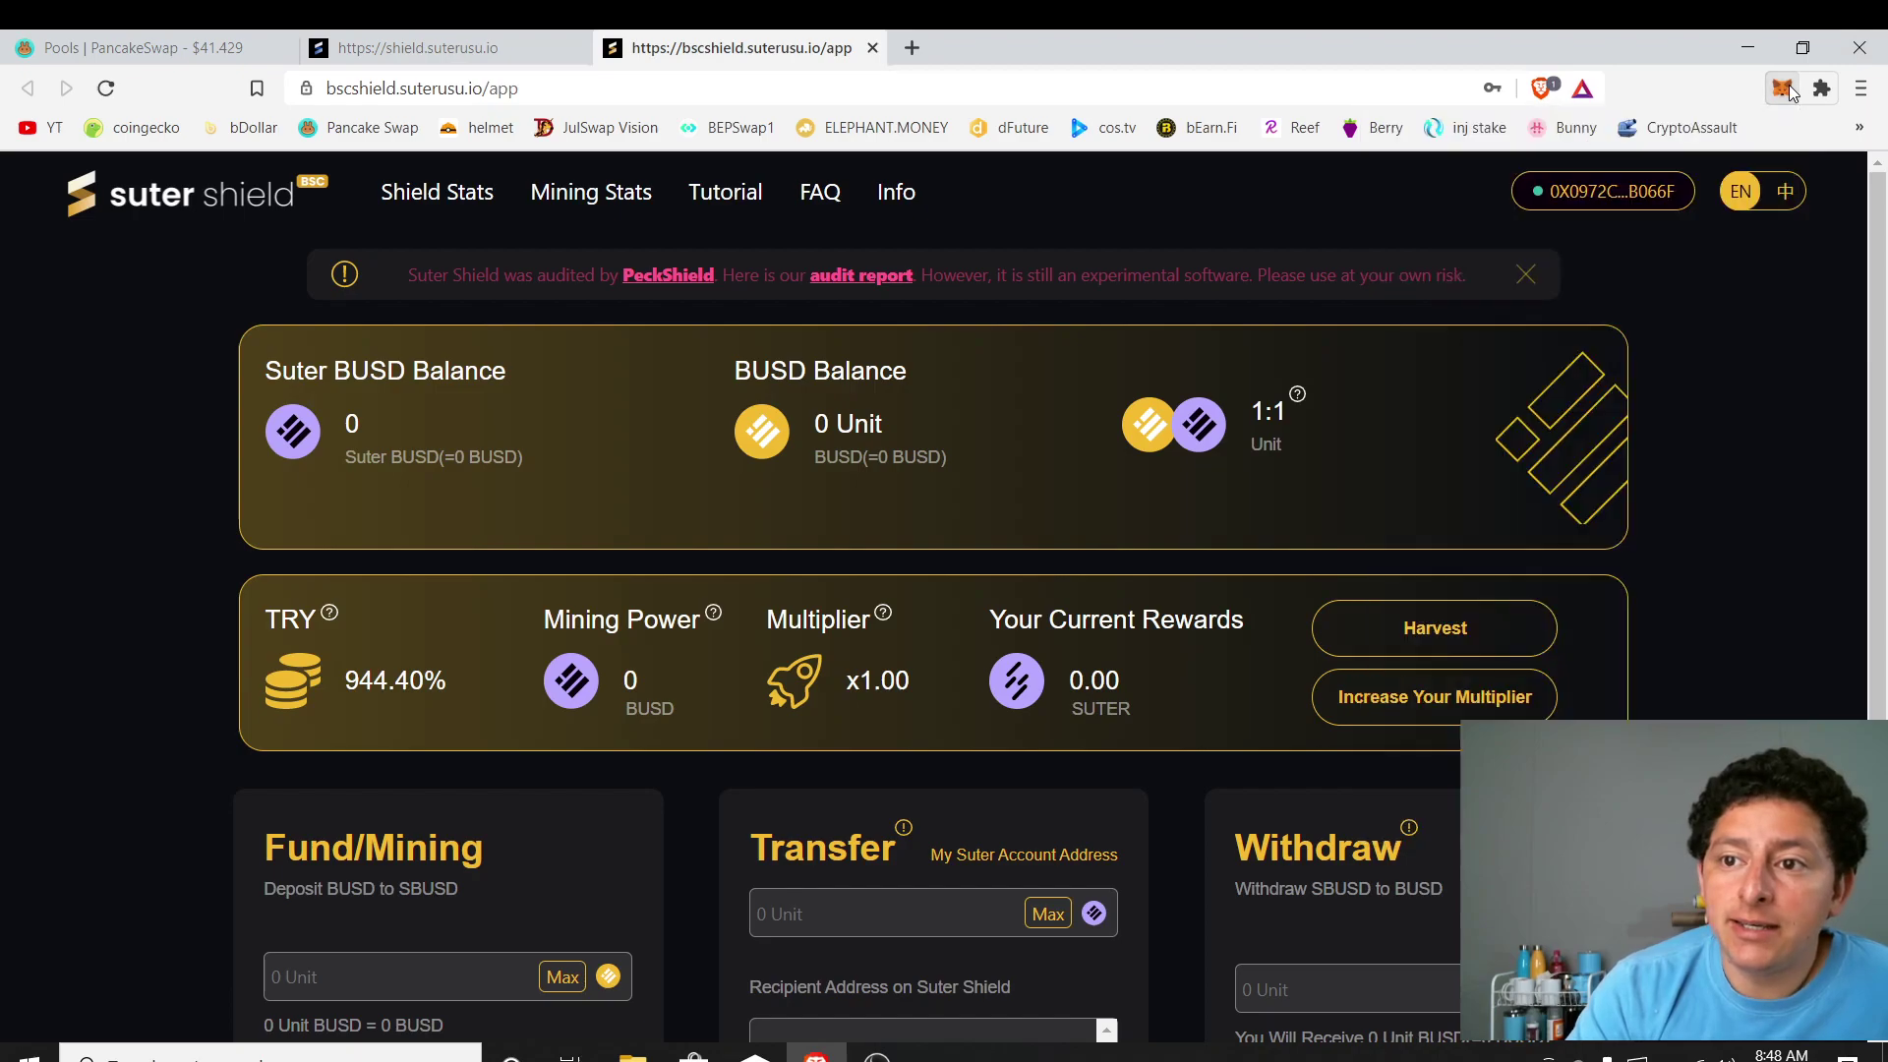
pyautogui.doubleClick(820, 424)
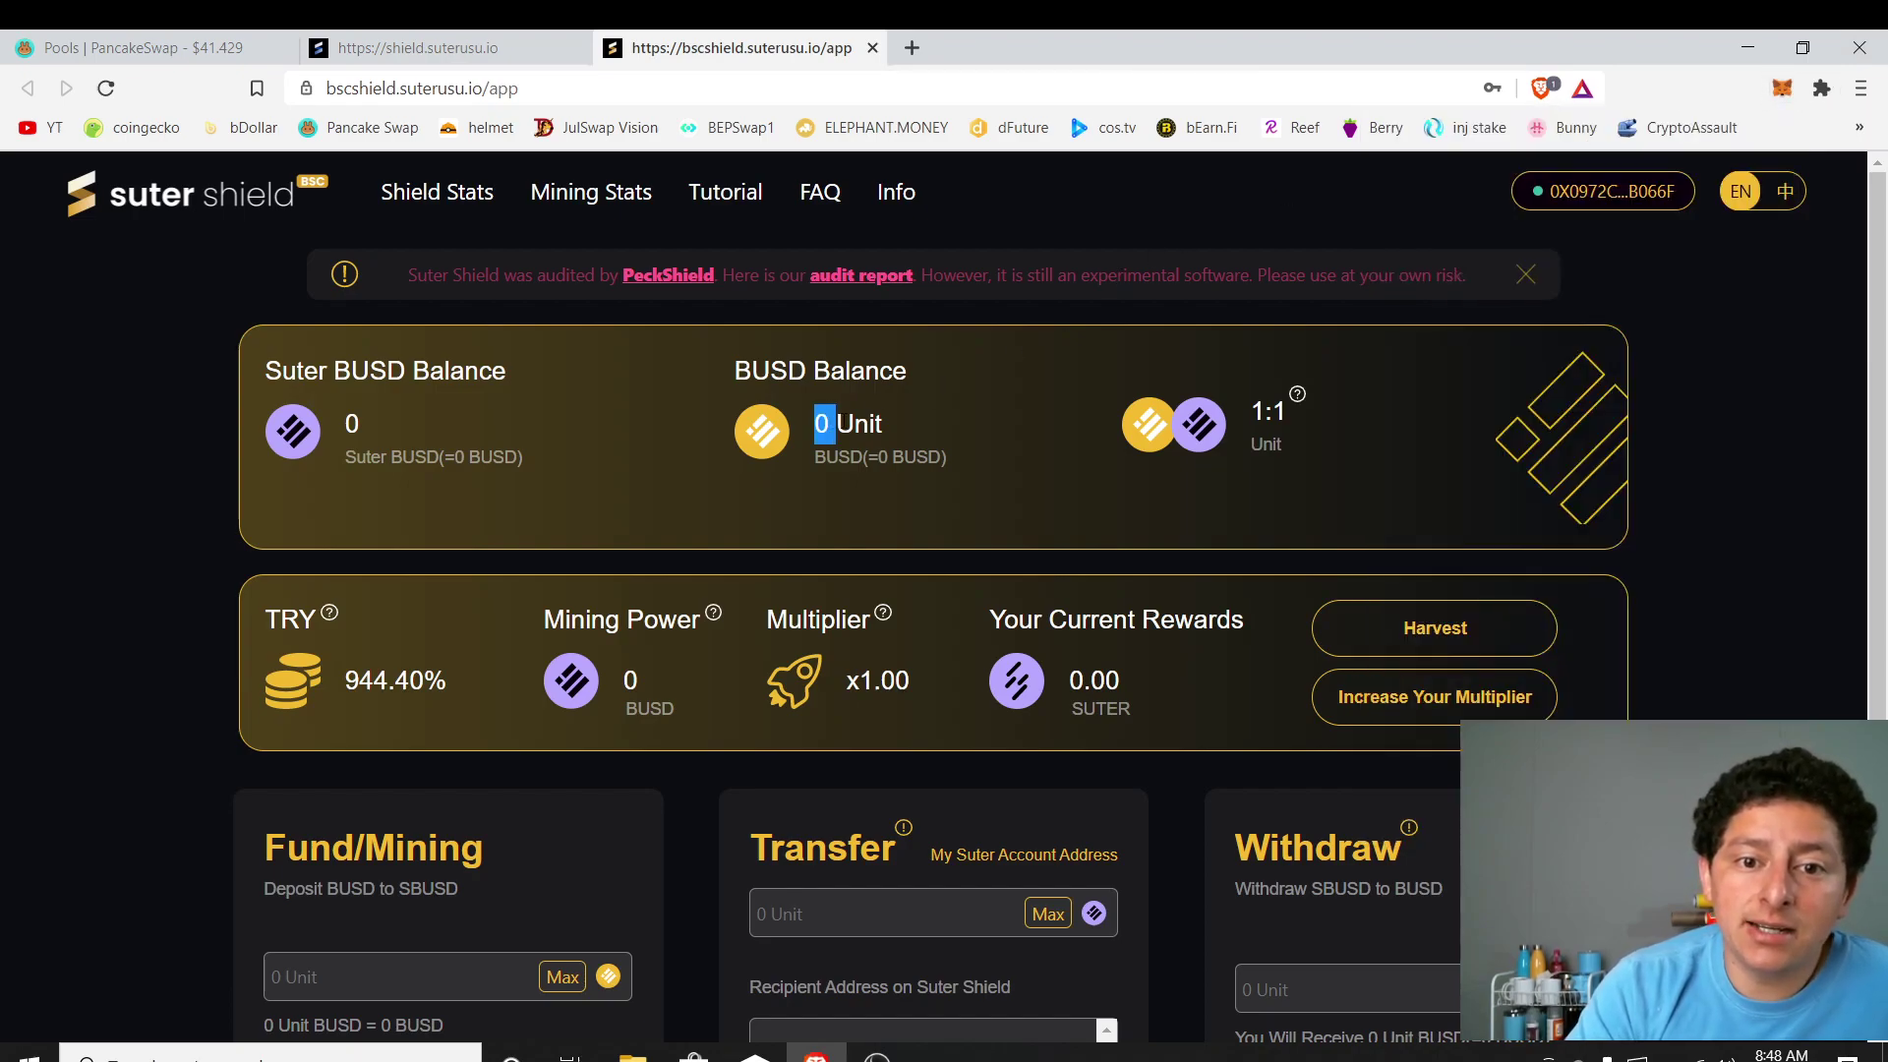
pyautogui.moveTo(869, 459); pyautogui.dragTo(904, 458)
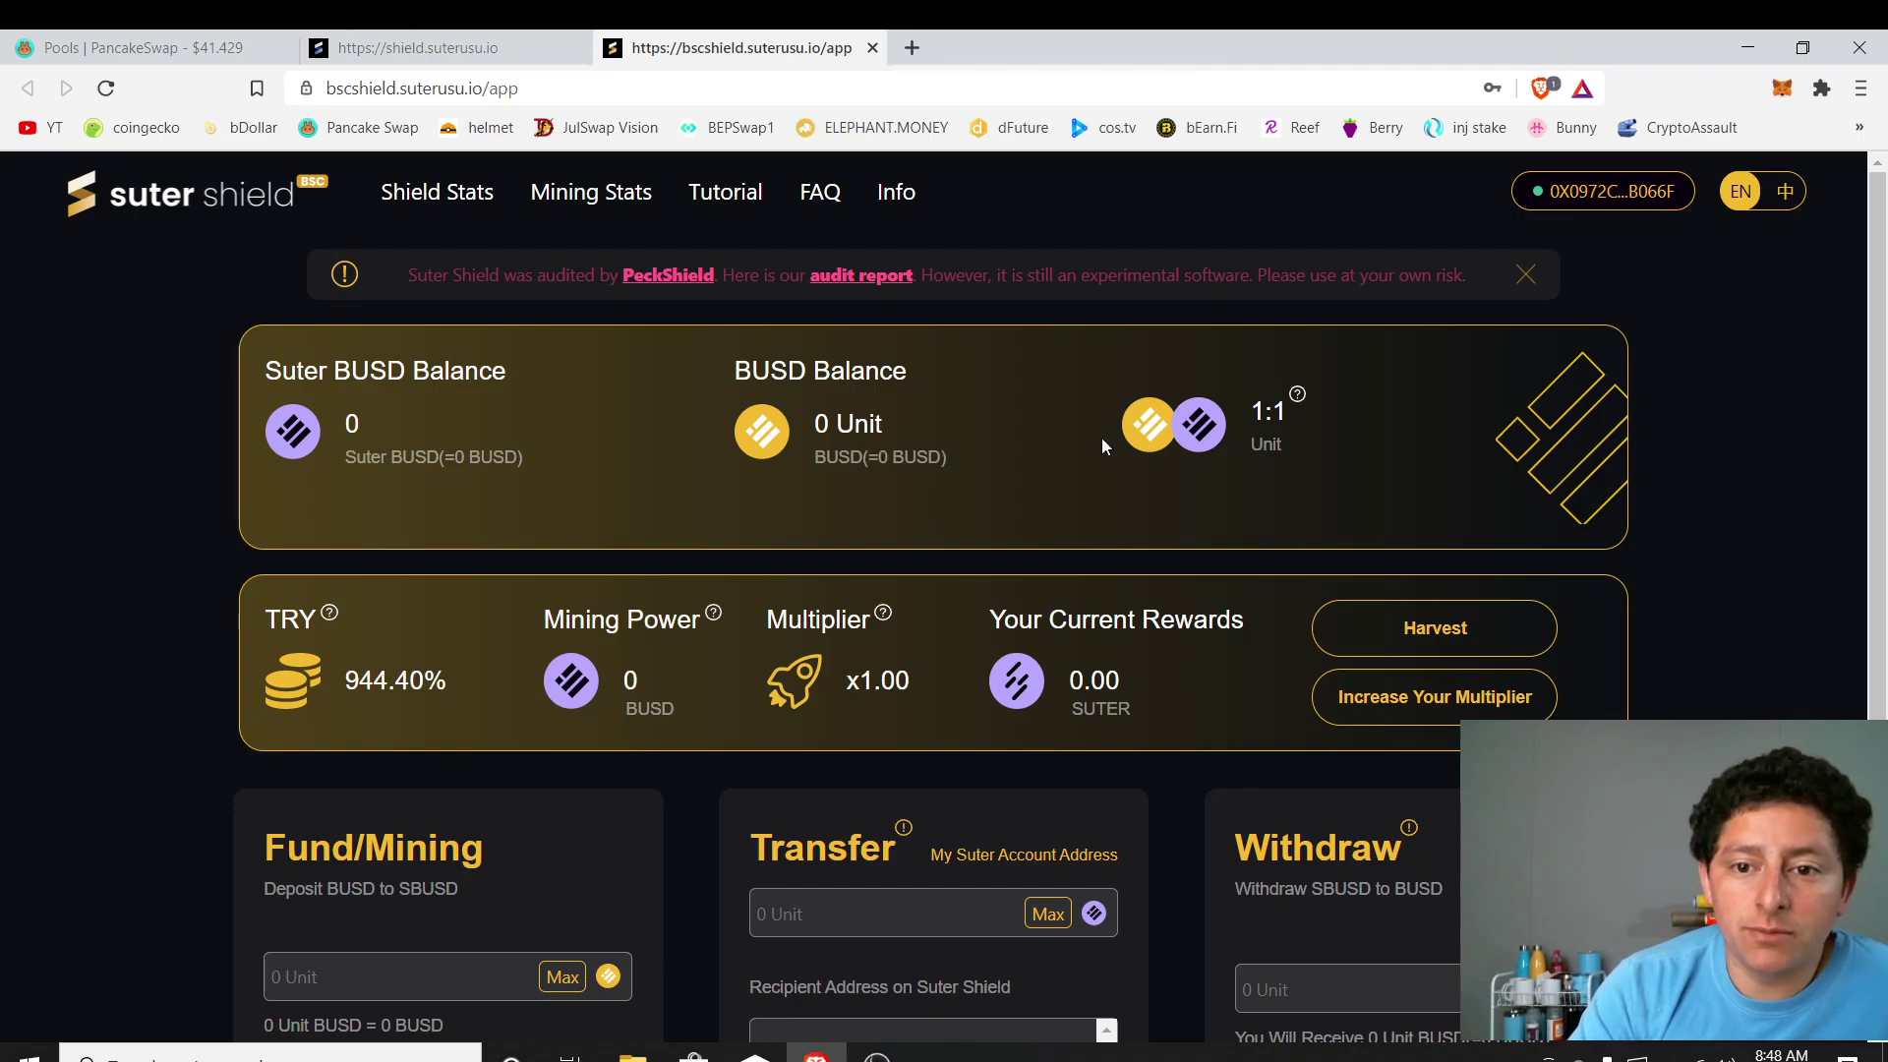
# - Enter 100 units of BUSD as the Fund/Mining deposit amount
pyautogui.scroll(-2, 1472, 479)
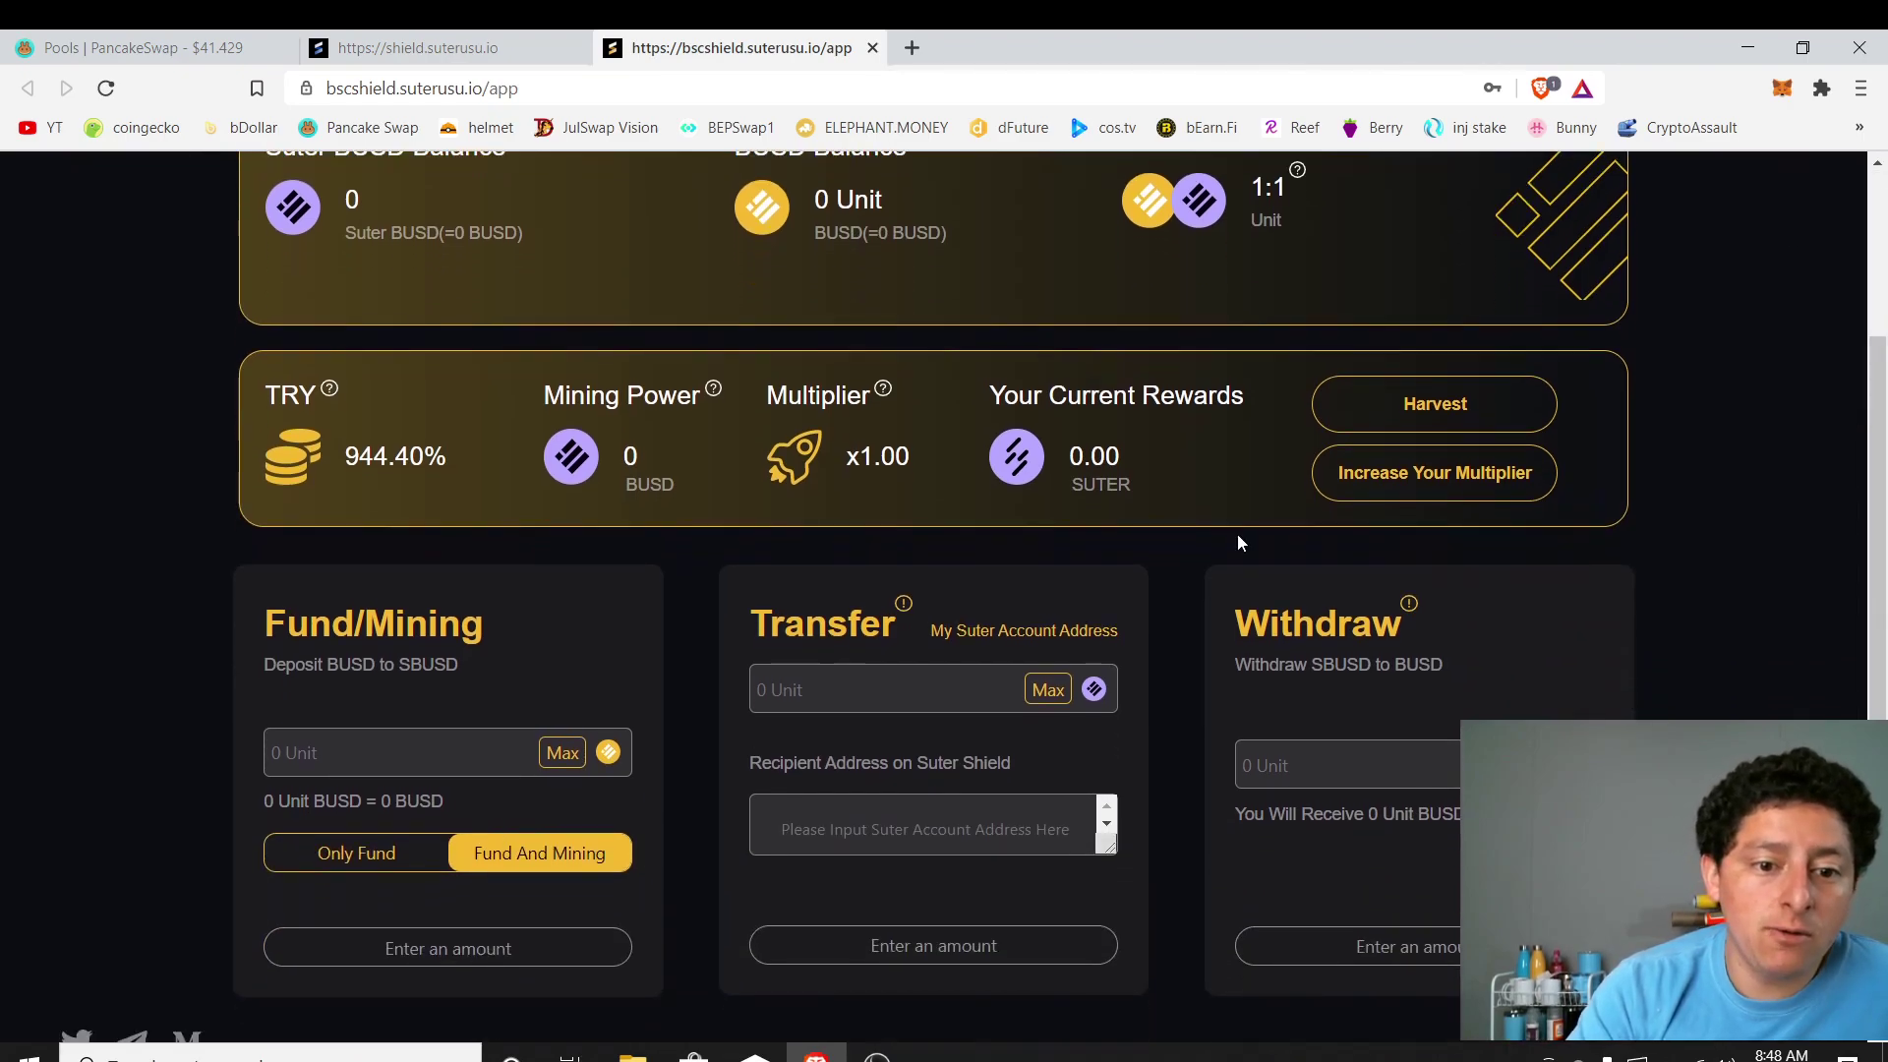
pyautogui.write('1')
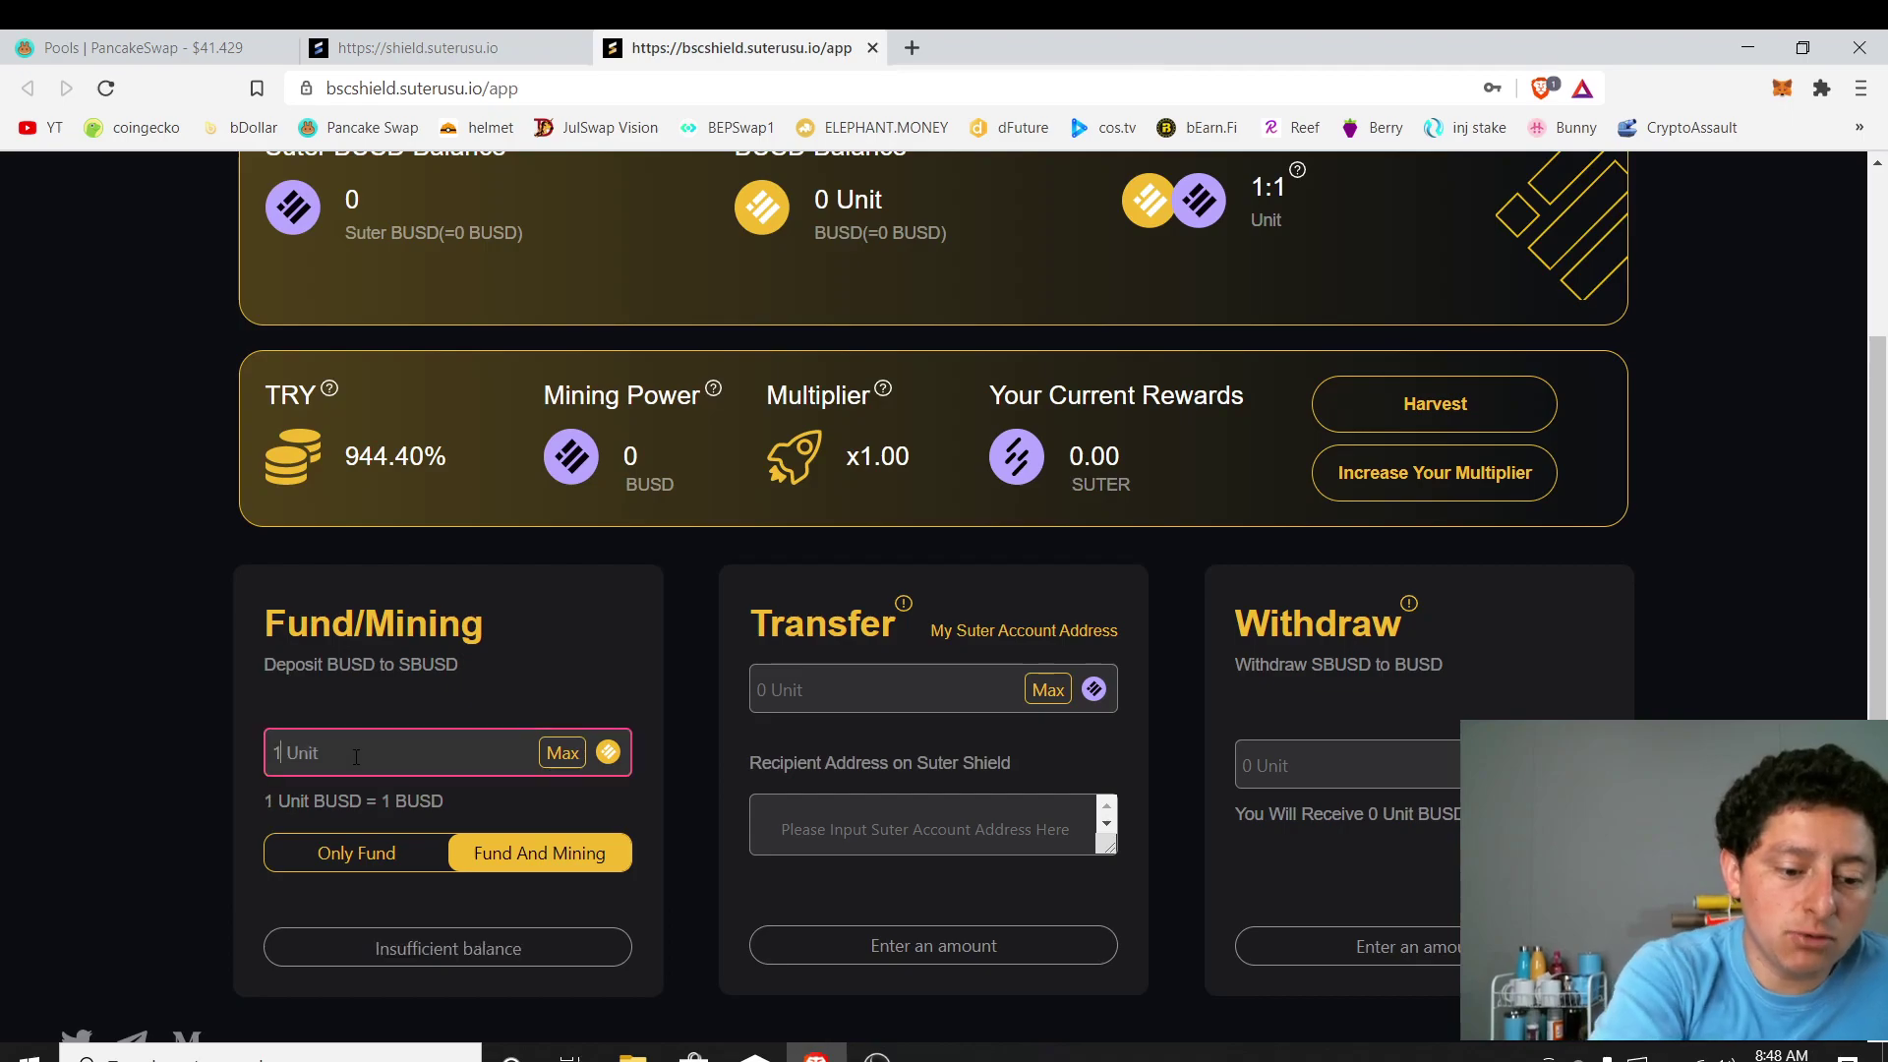
pyautogui.write('00')
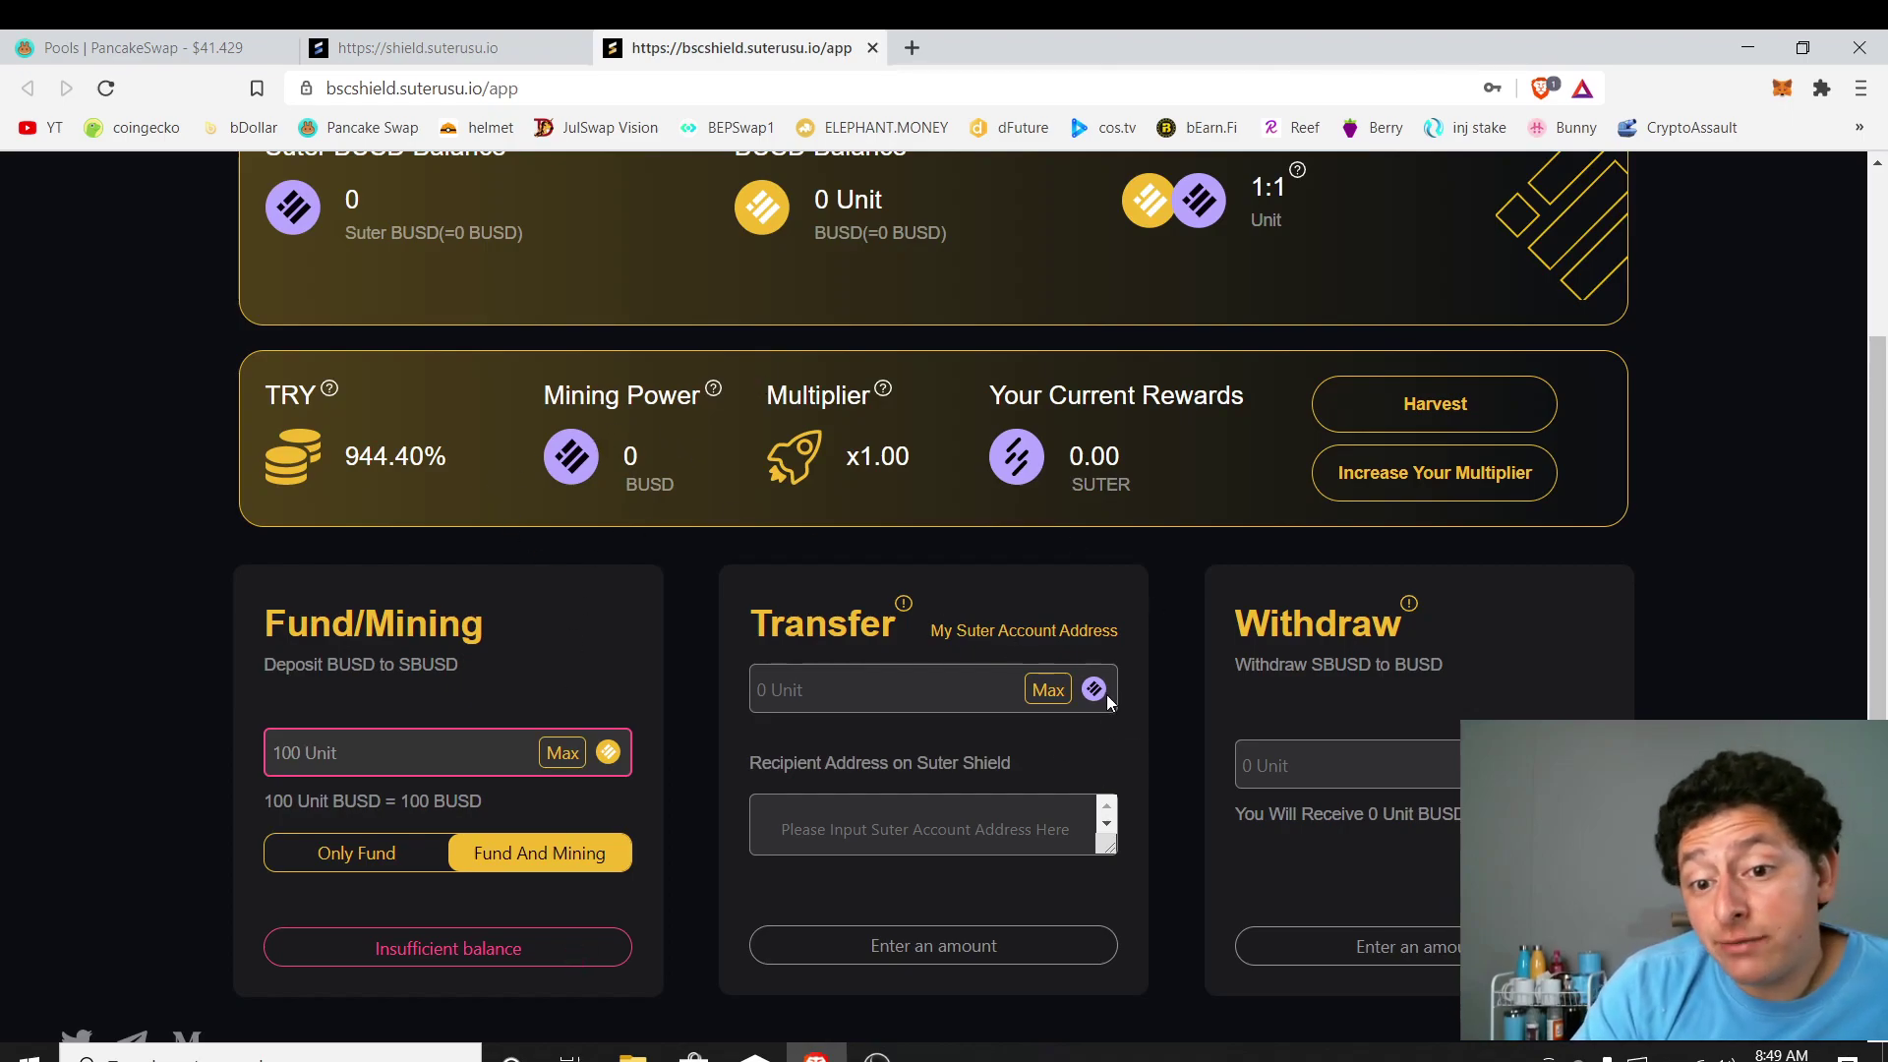
# - Review the Transfer information and the mining figures for TRY, mining power, current rewards and multiplier
pyautogui.moveTo(903, 608)
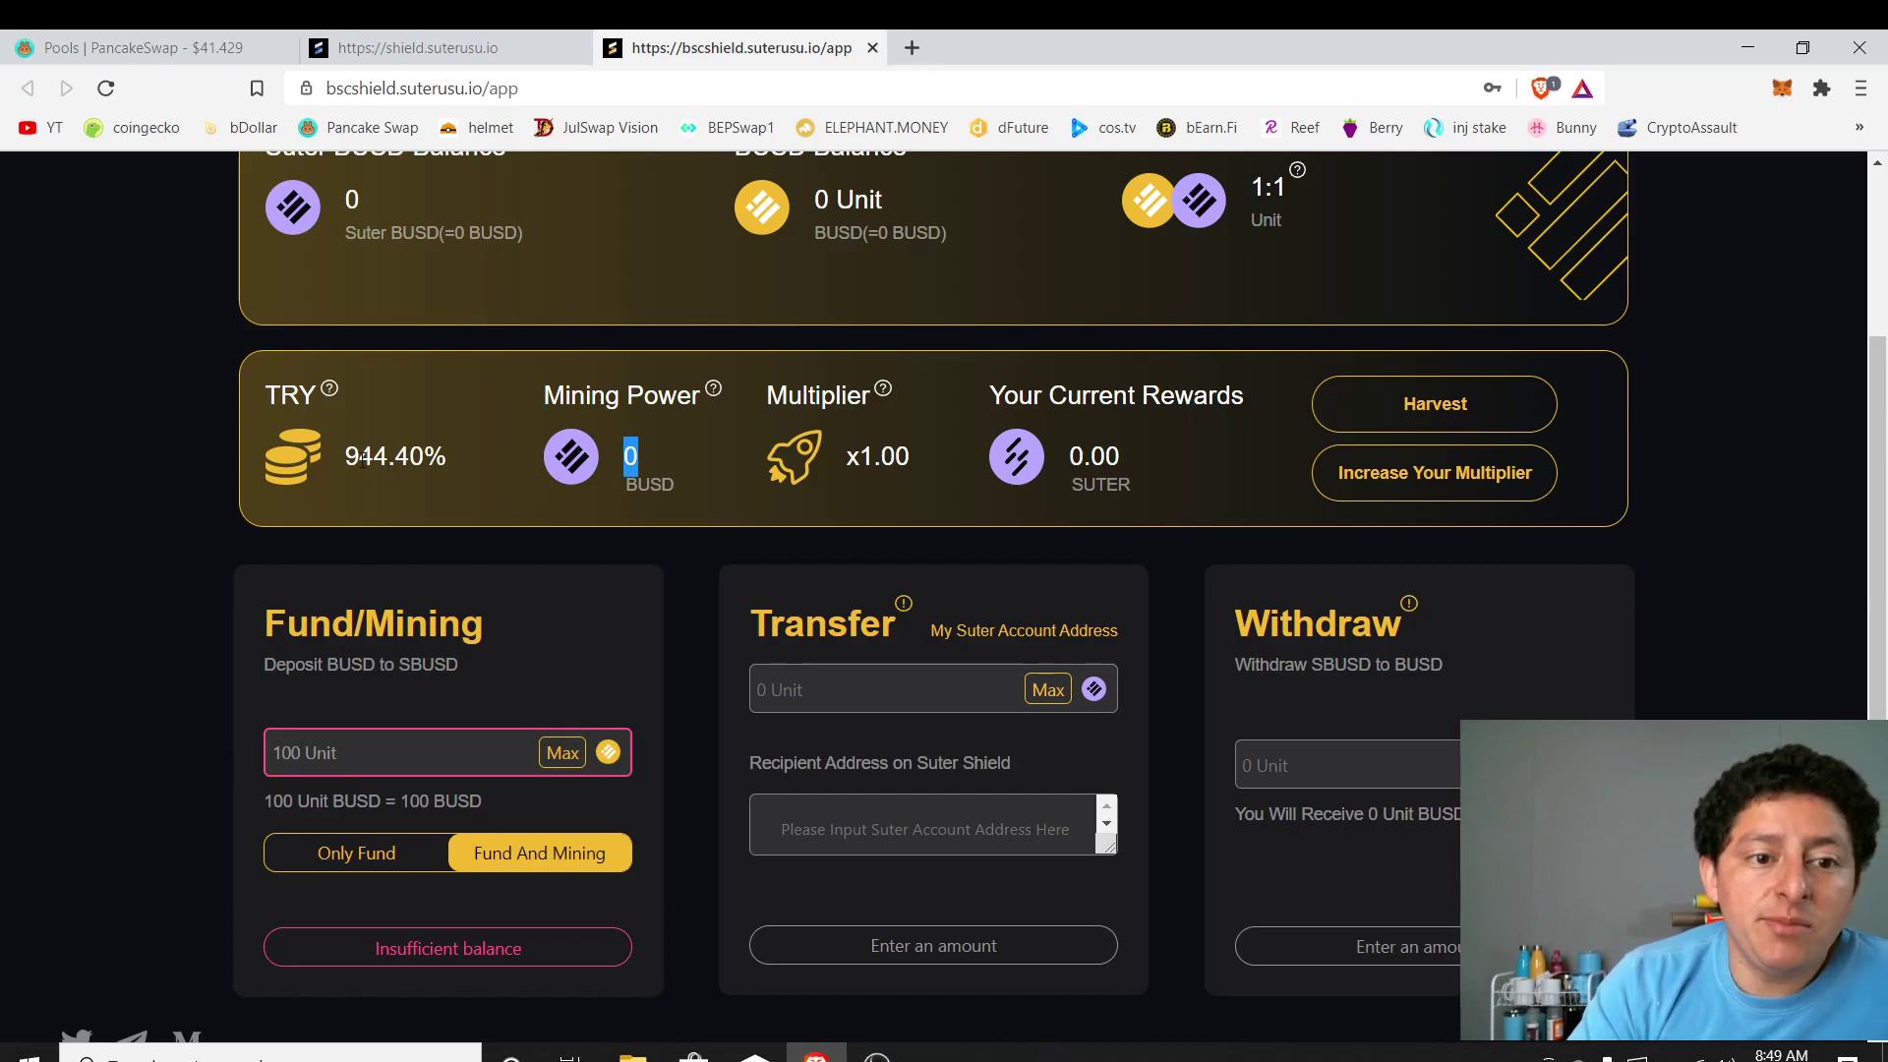
pyautogui.moveTo(347, 455); pyautogui.dragTo(423, 455)
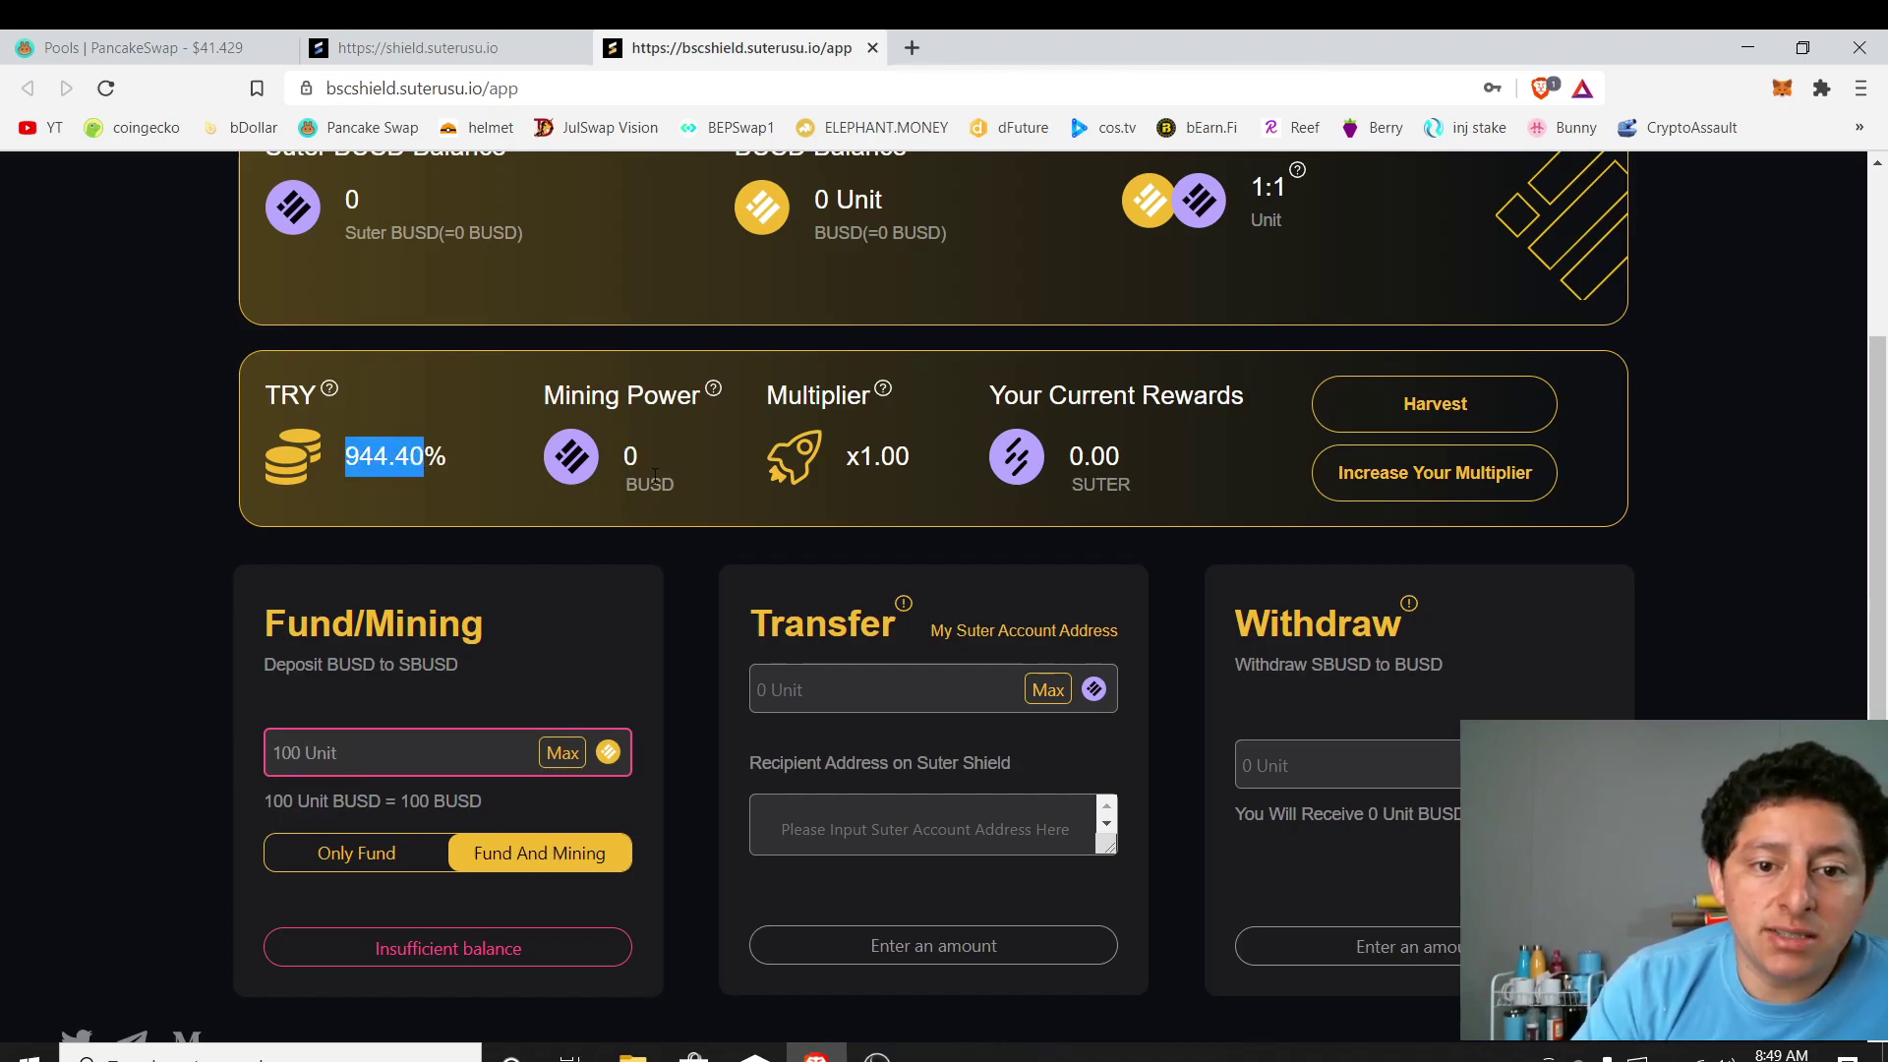
pyautogui.moveTo(1070, 455); pyautogui.dragTo(1161, 454)
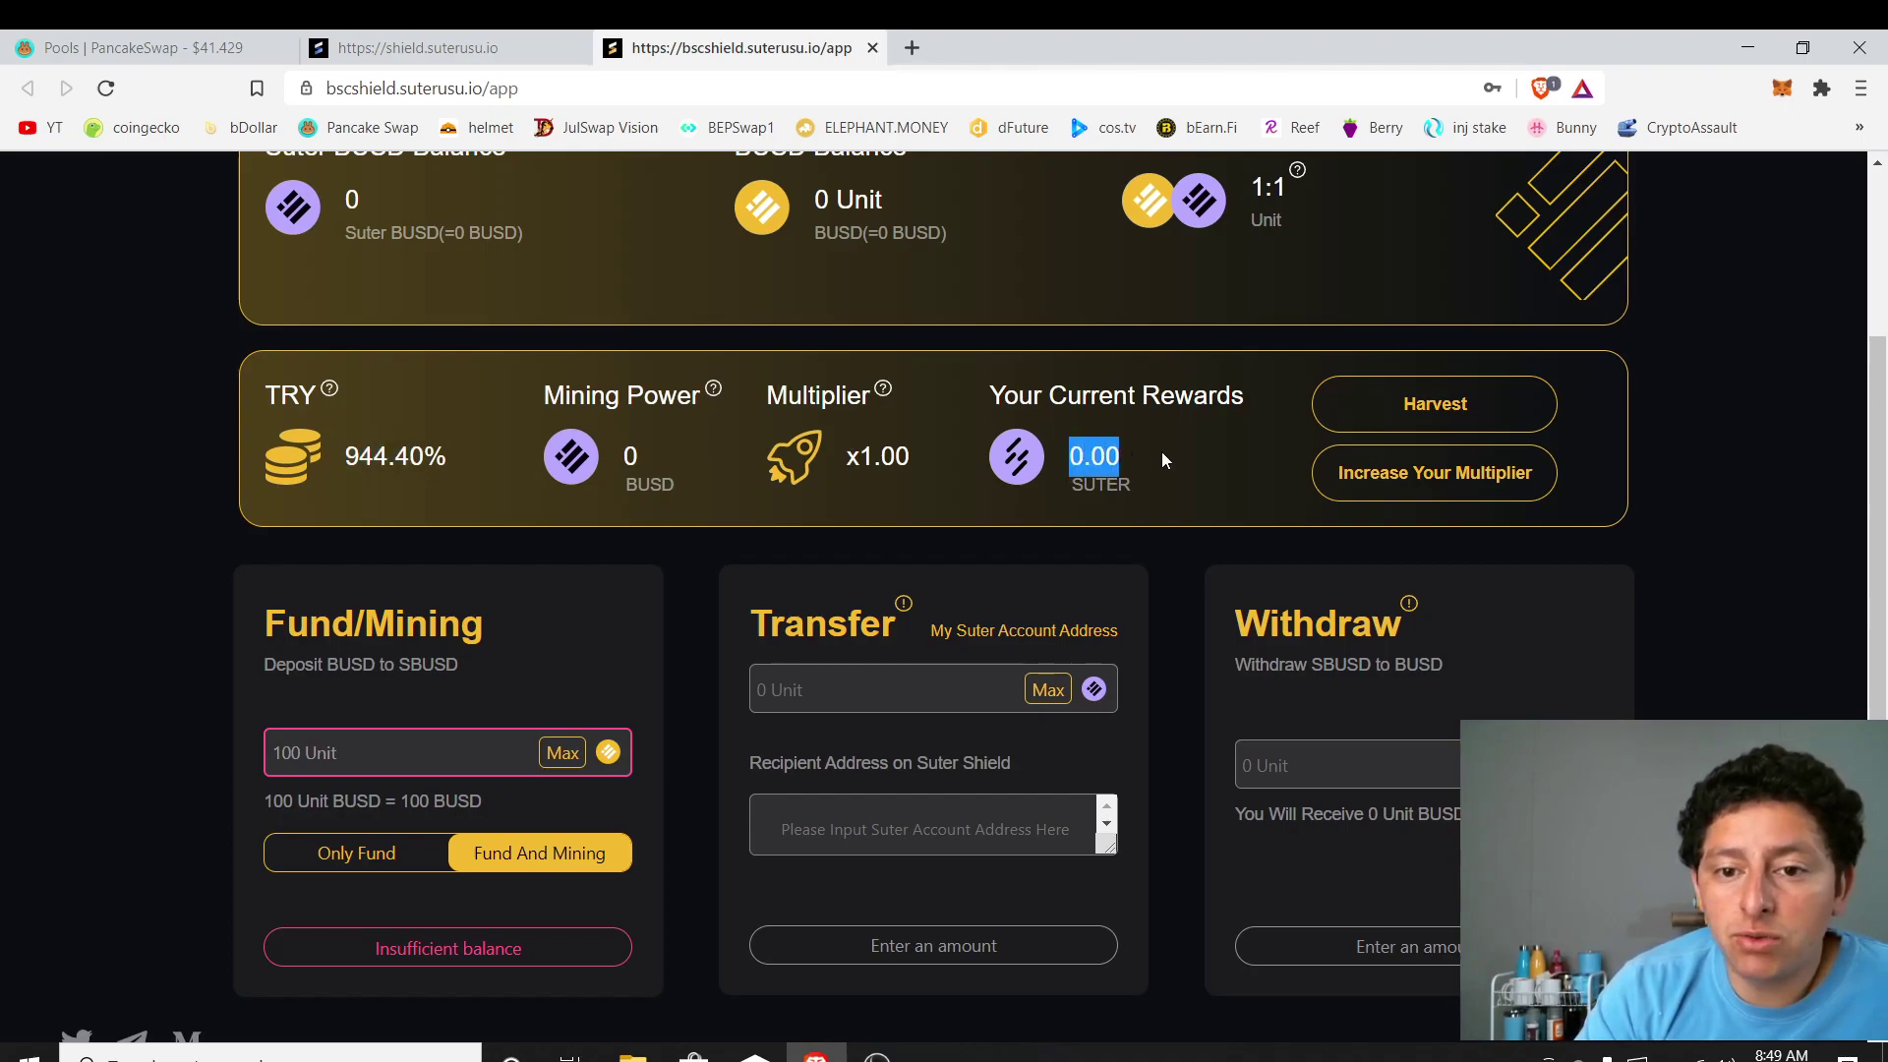
pyautogui.moveTo(863, 458); pyautogui.dragTo(901, 464)
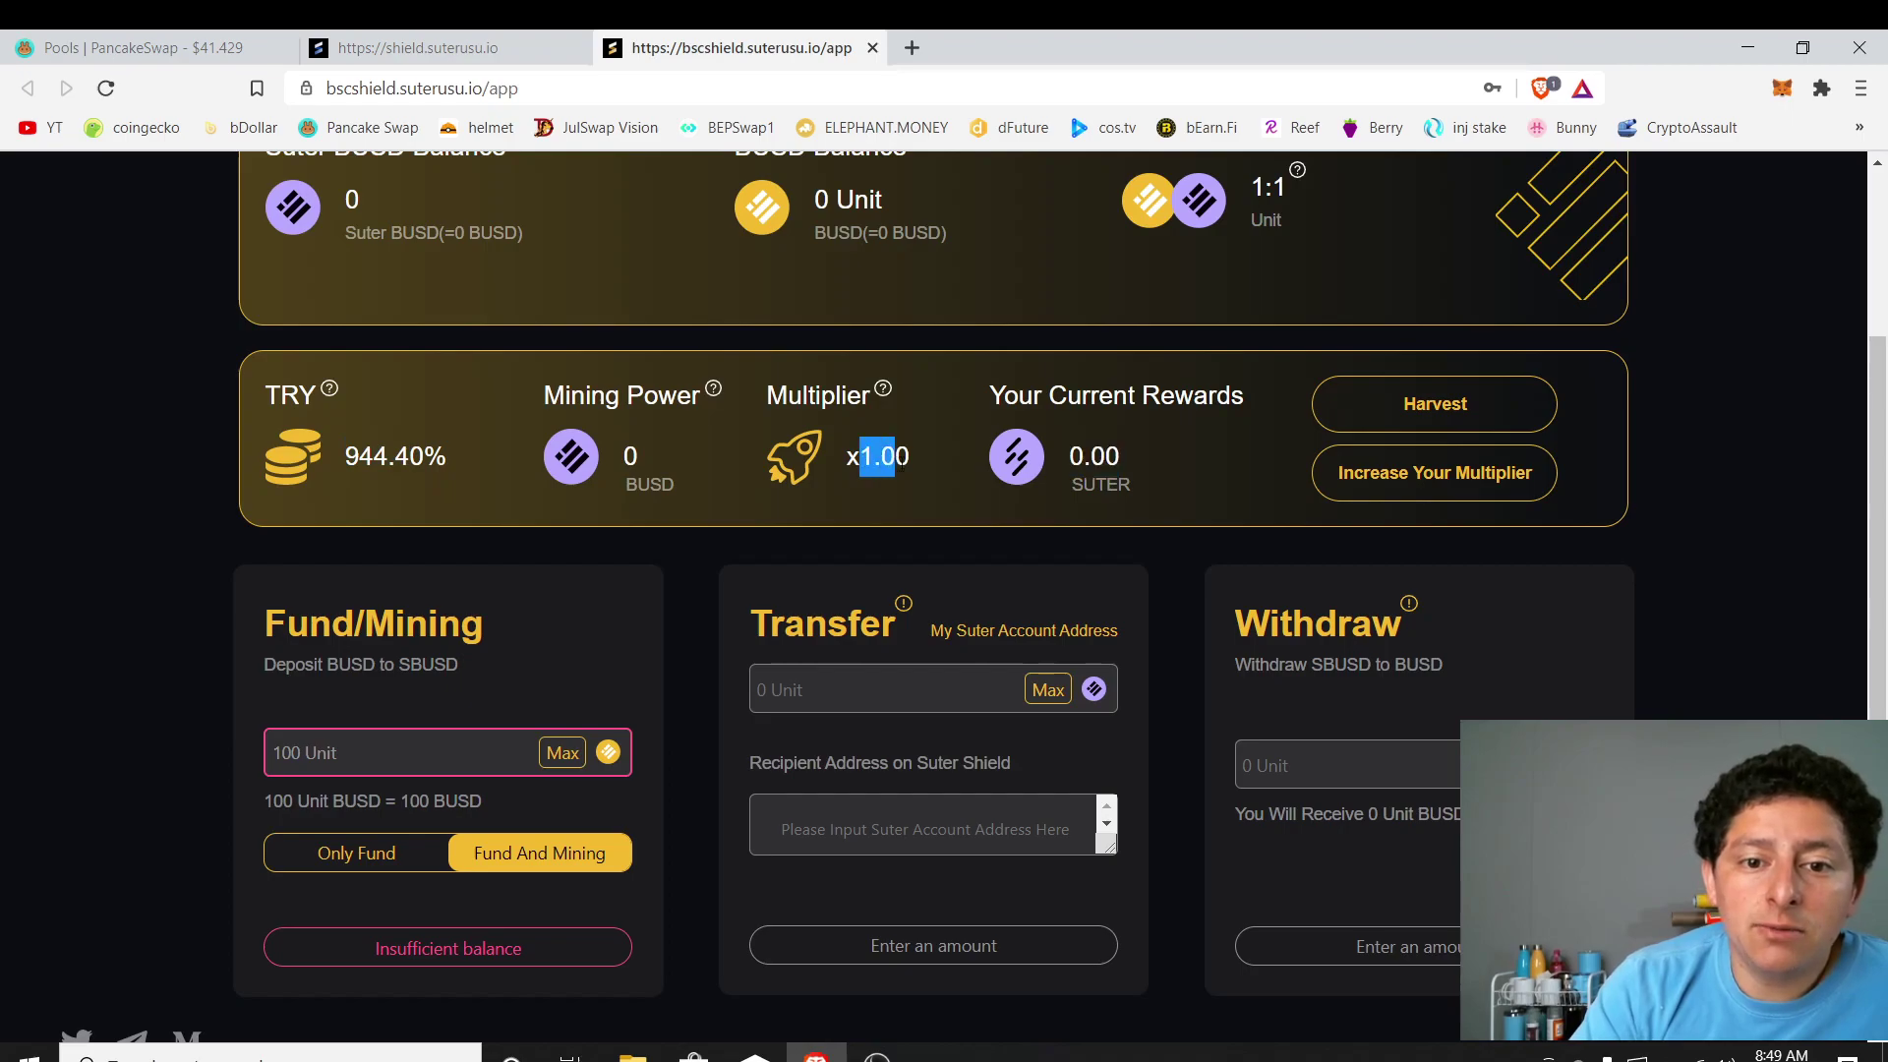
pyautogui.click(922, 466)
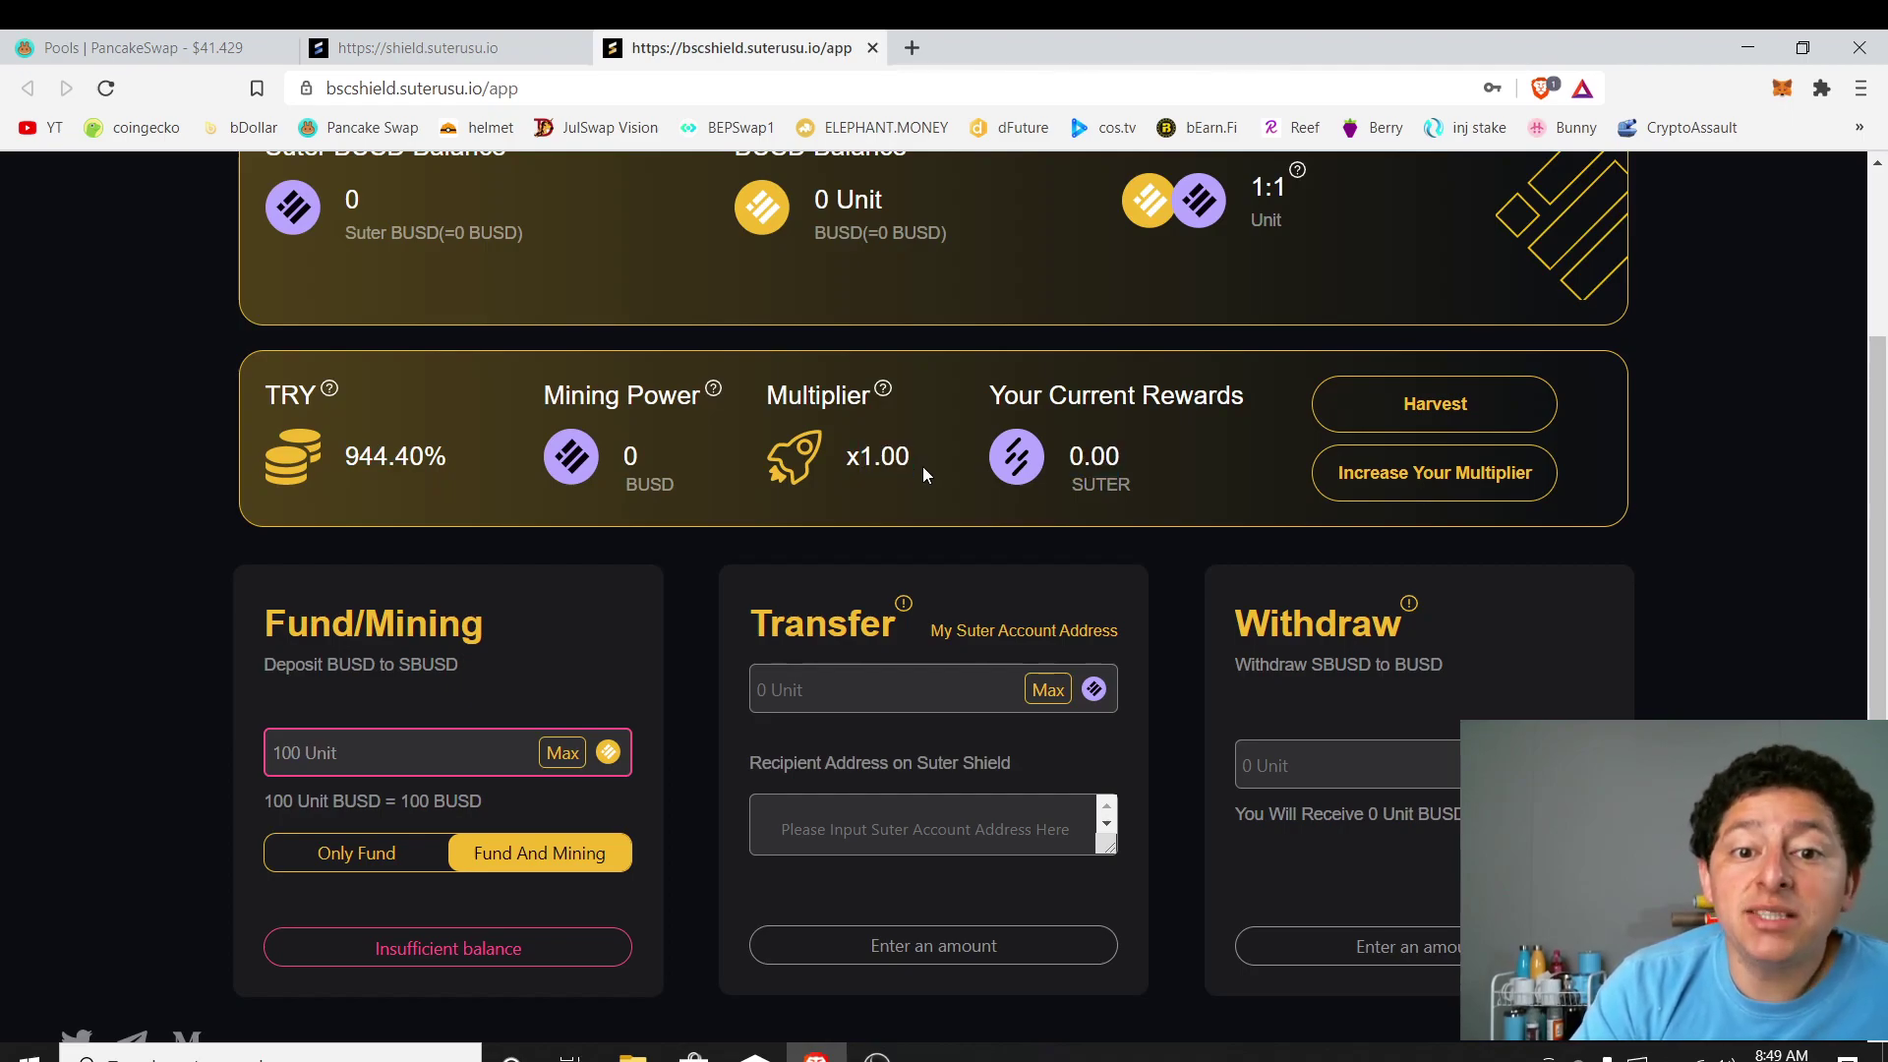
# - Open the multiplier staking dialog and set the mining multiplier to x1.01 with a 30,000 SUTER stake
pyautogui.click(1427, 476)
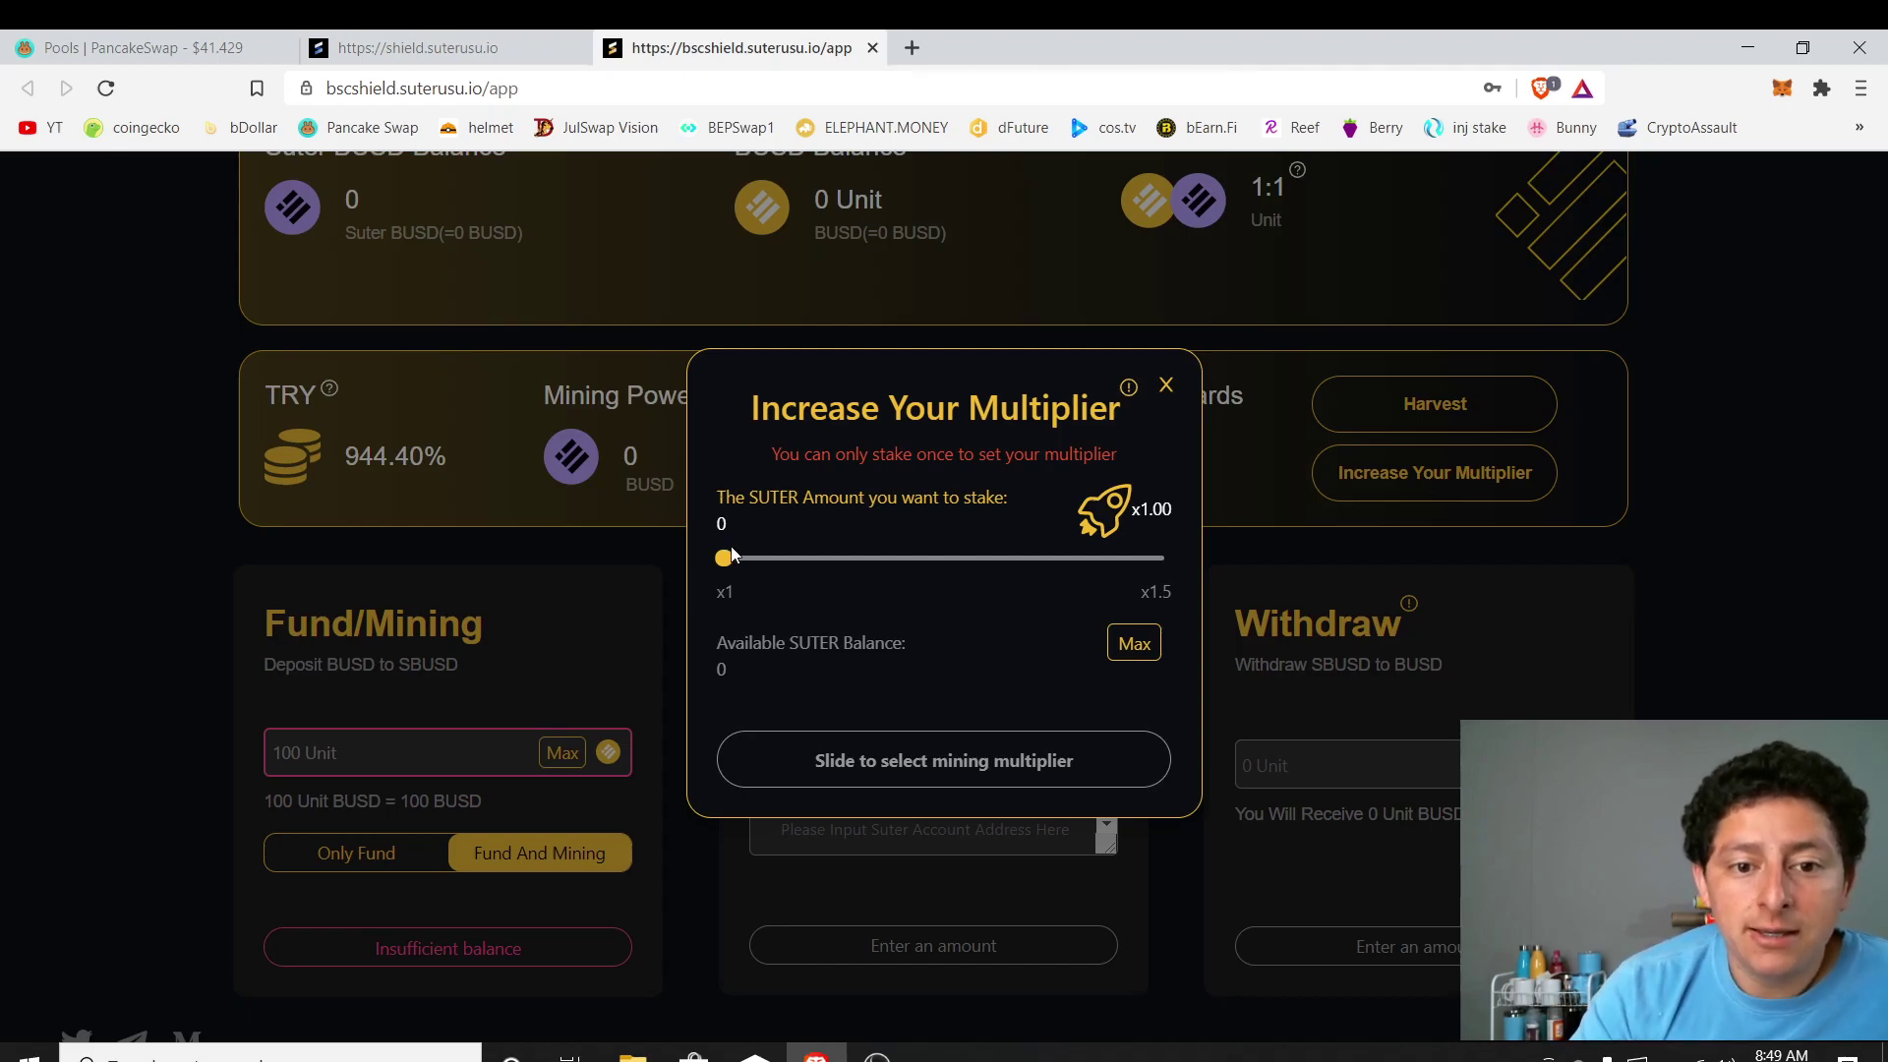
pyautogui.moveTo(728, 569)
pyautogui.moveTo(728, 569); pyautogui.dragTo(735, 568)
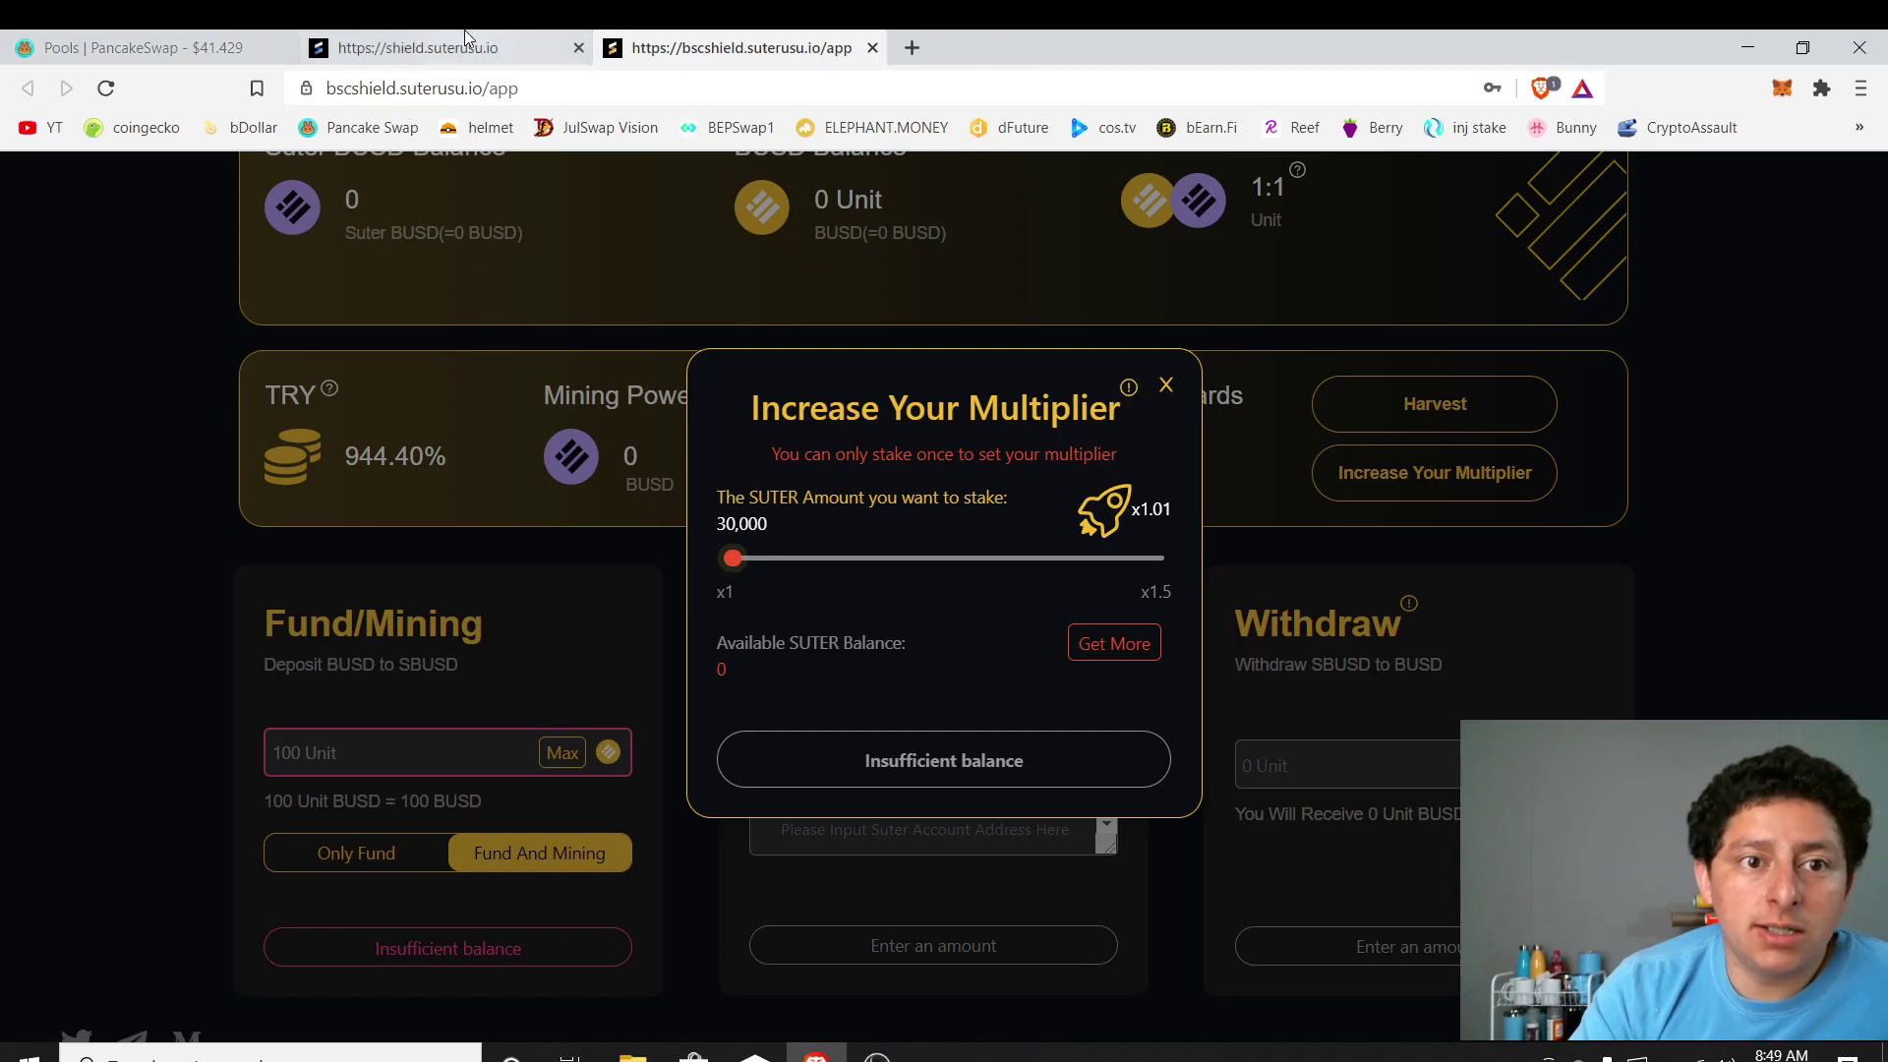
# - Switch to the PancakeSwap page, load CoinGecko there, search for "suter" and open the Suterusu (SUTER) coin page
pyautogui.click(239, 54)
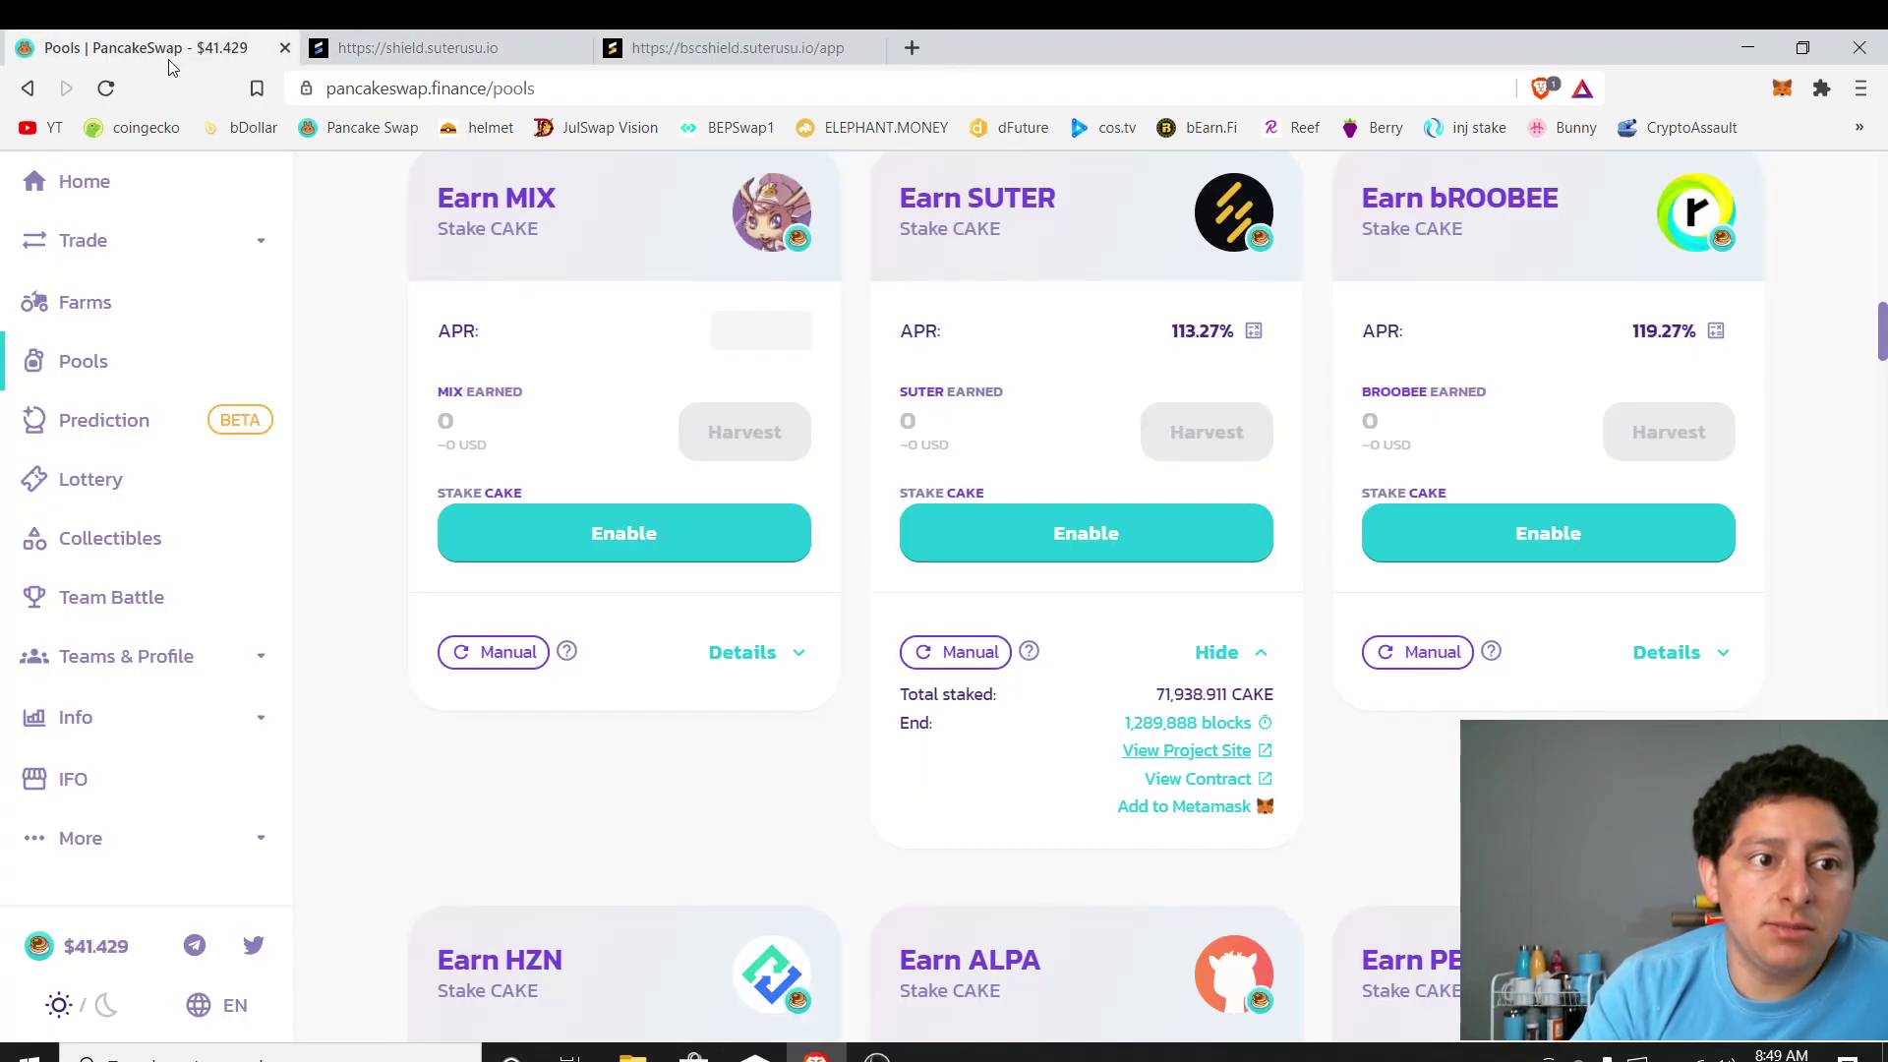
pyautogui.click(118, 133)
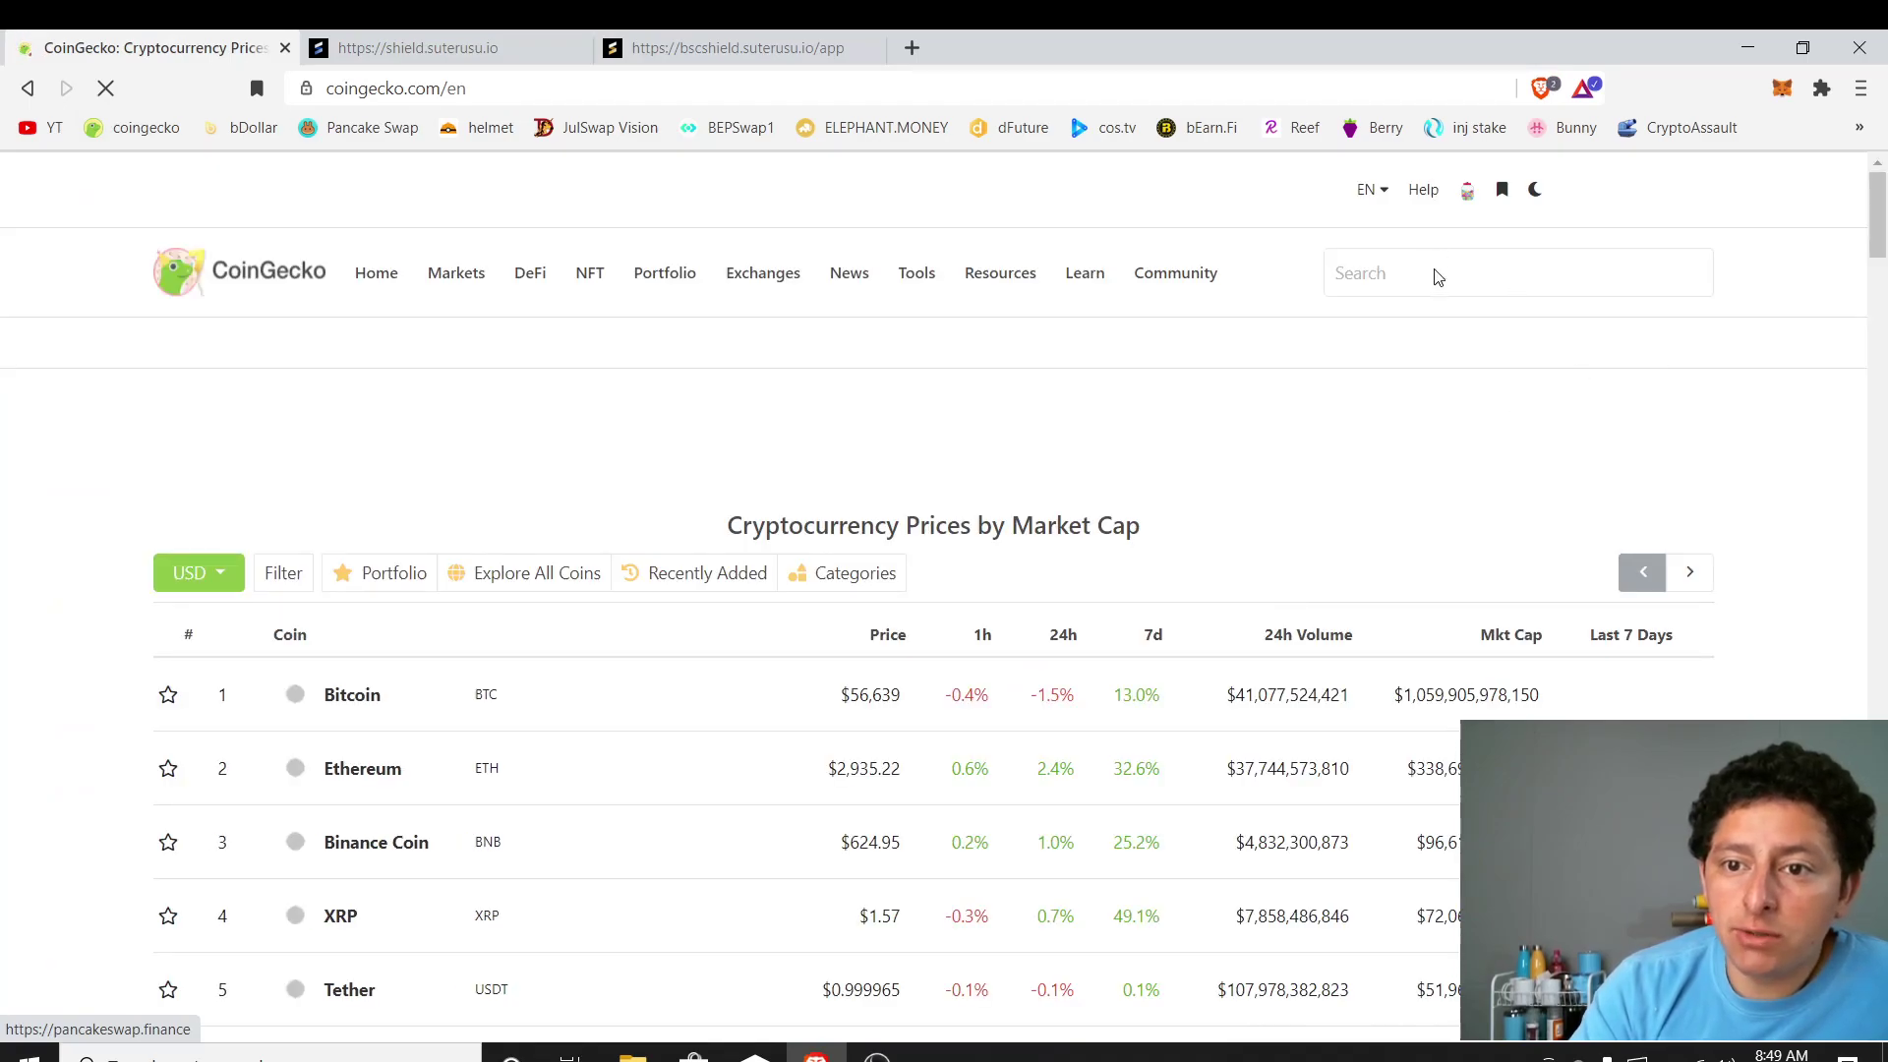
pyautogui.click(1434, 275)
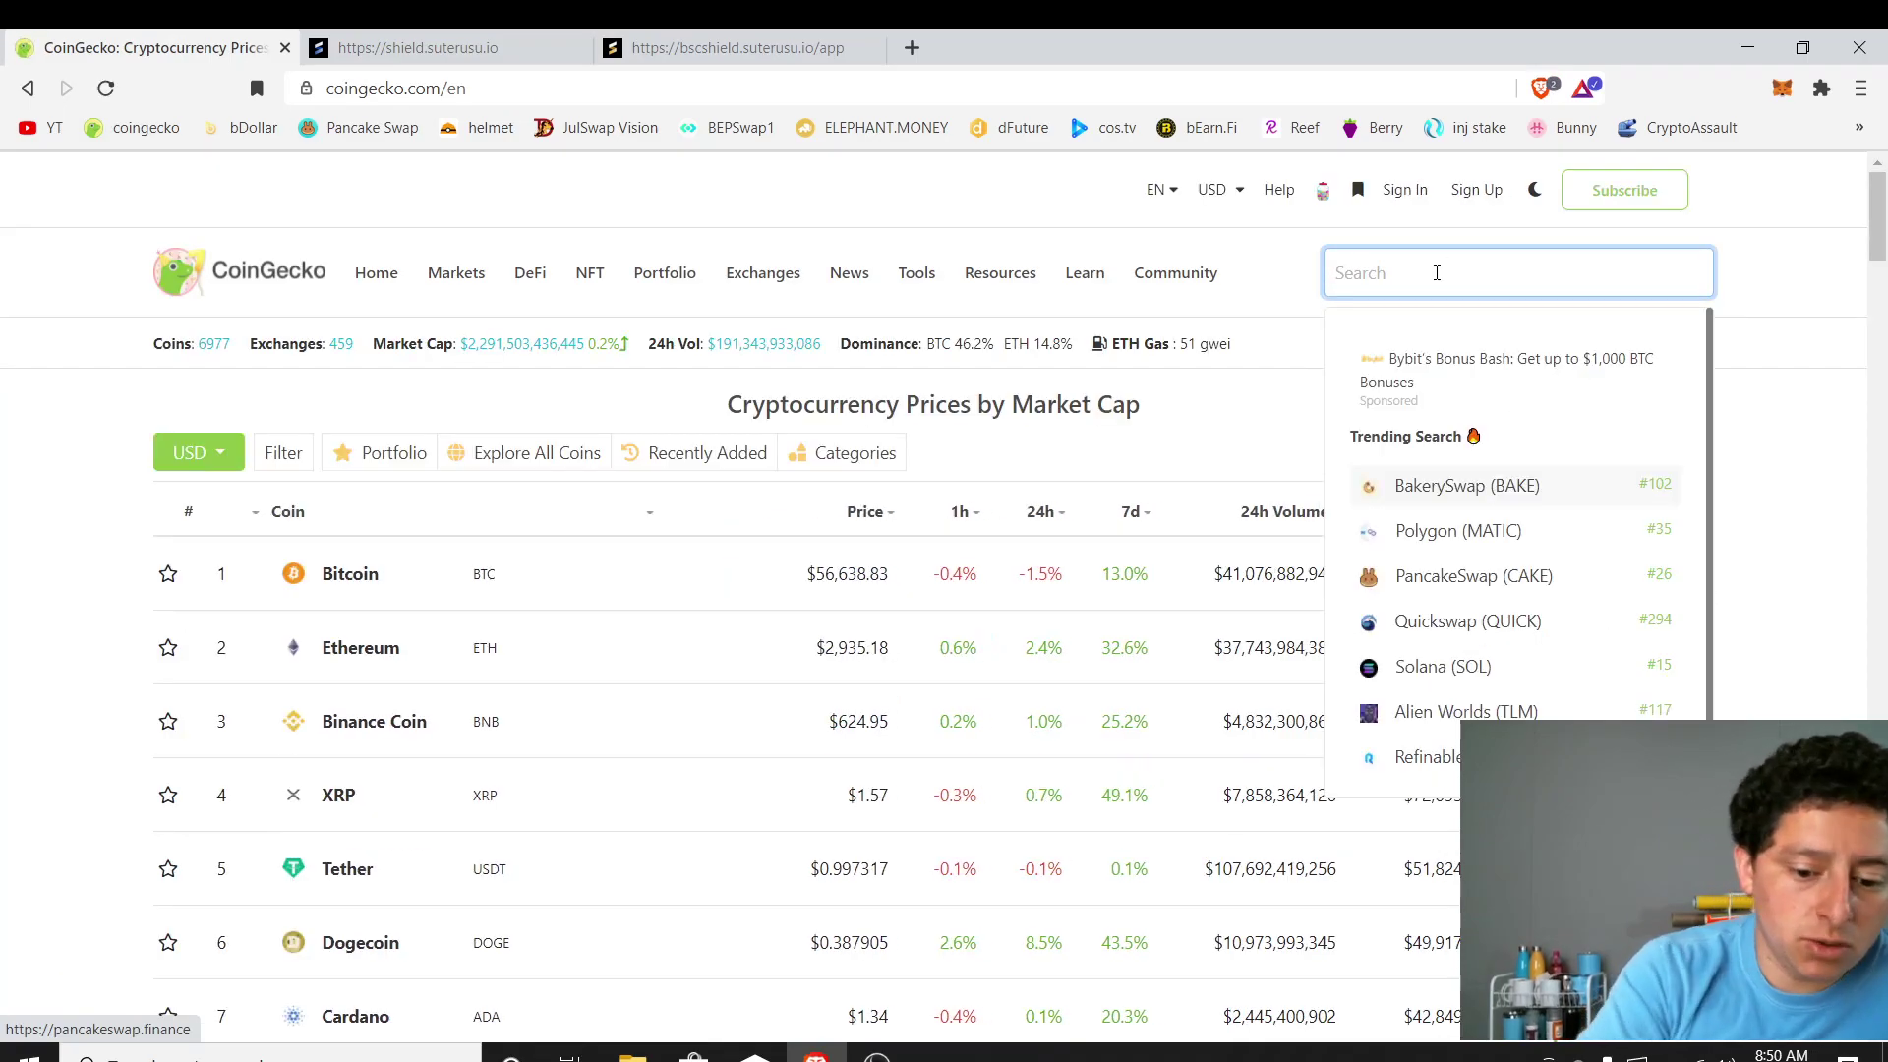
pyautogui.write('suter')
pyautogui.click(1419, 496)
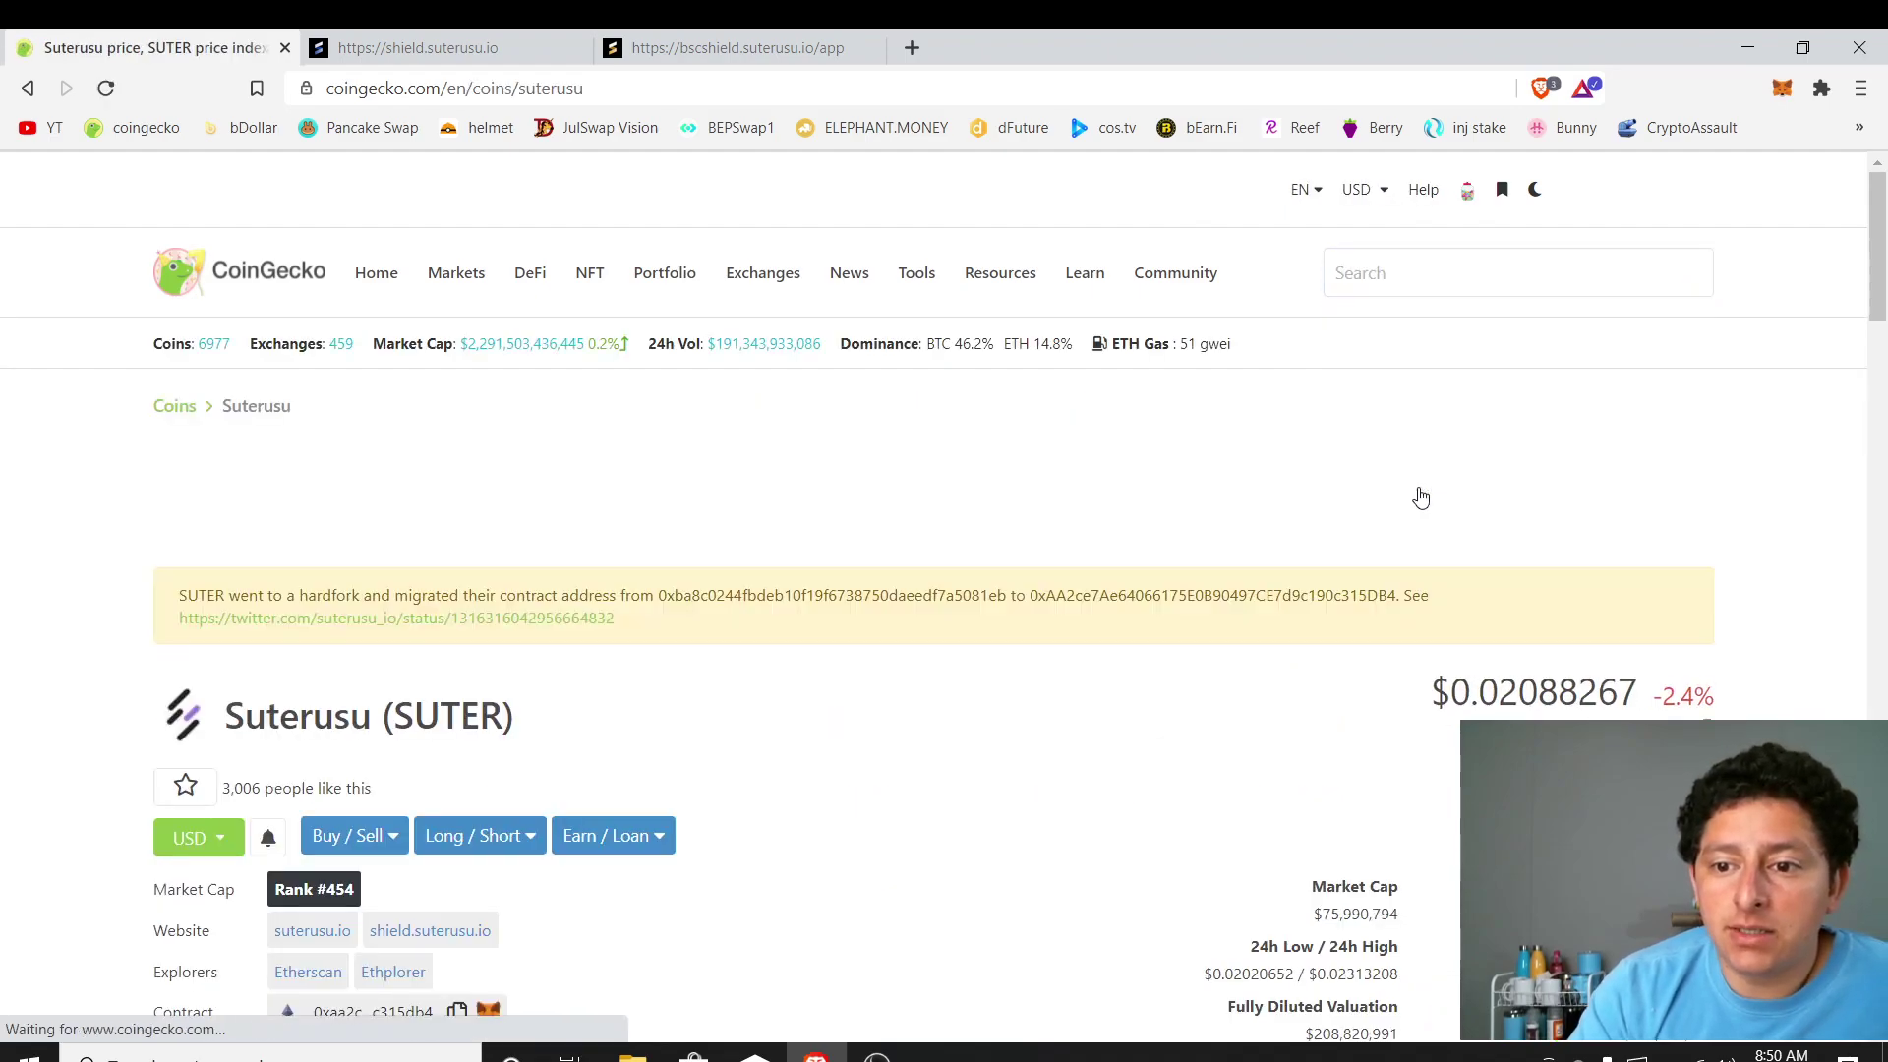
# - Convert 30000 SUTER to USD with the converter on the coin page
pyautogui.scroll(-4, 1881, 263)
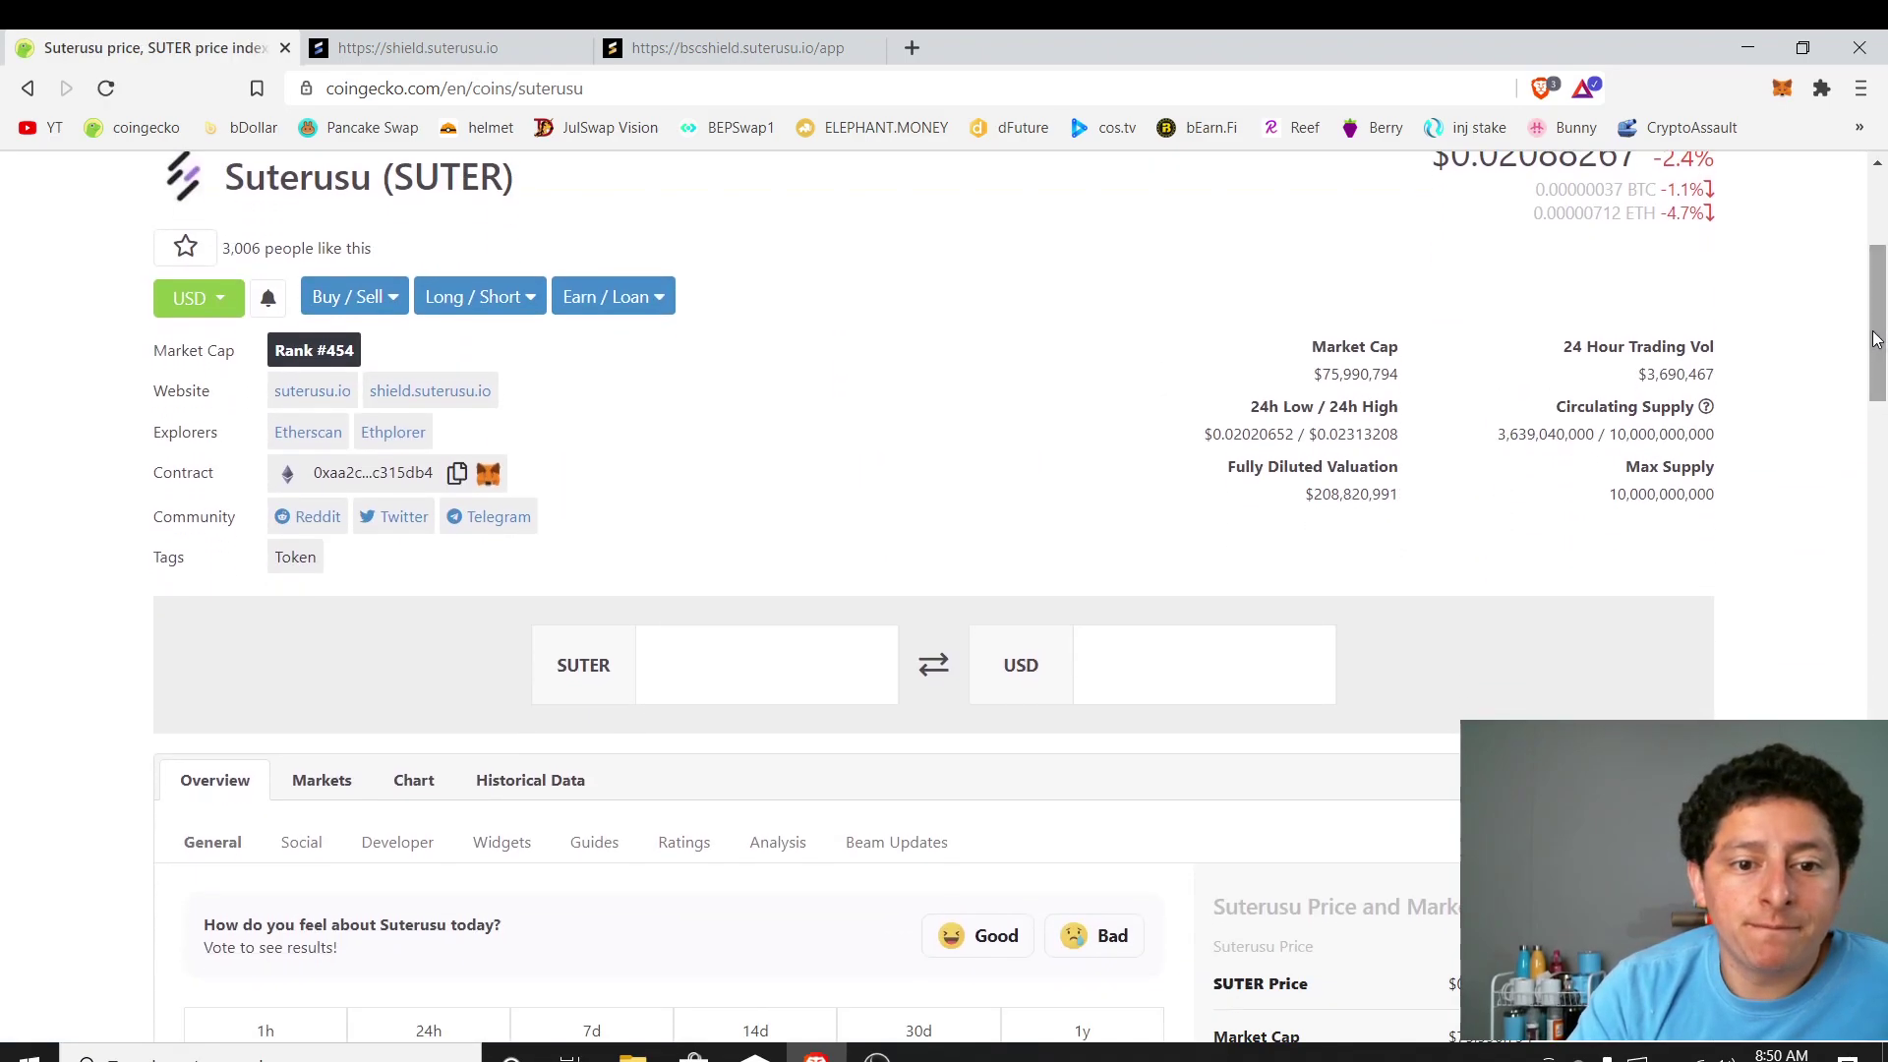
pyautogui.click(739, 685)
pyautogui.write('30000')
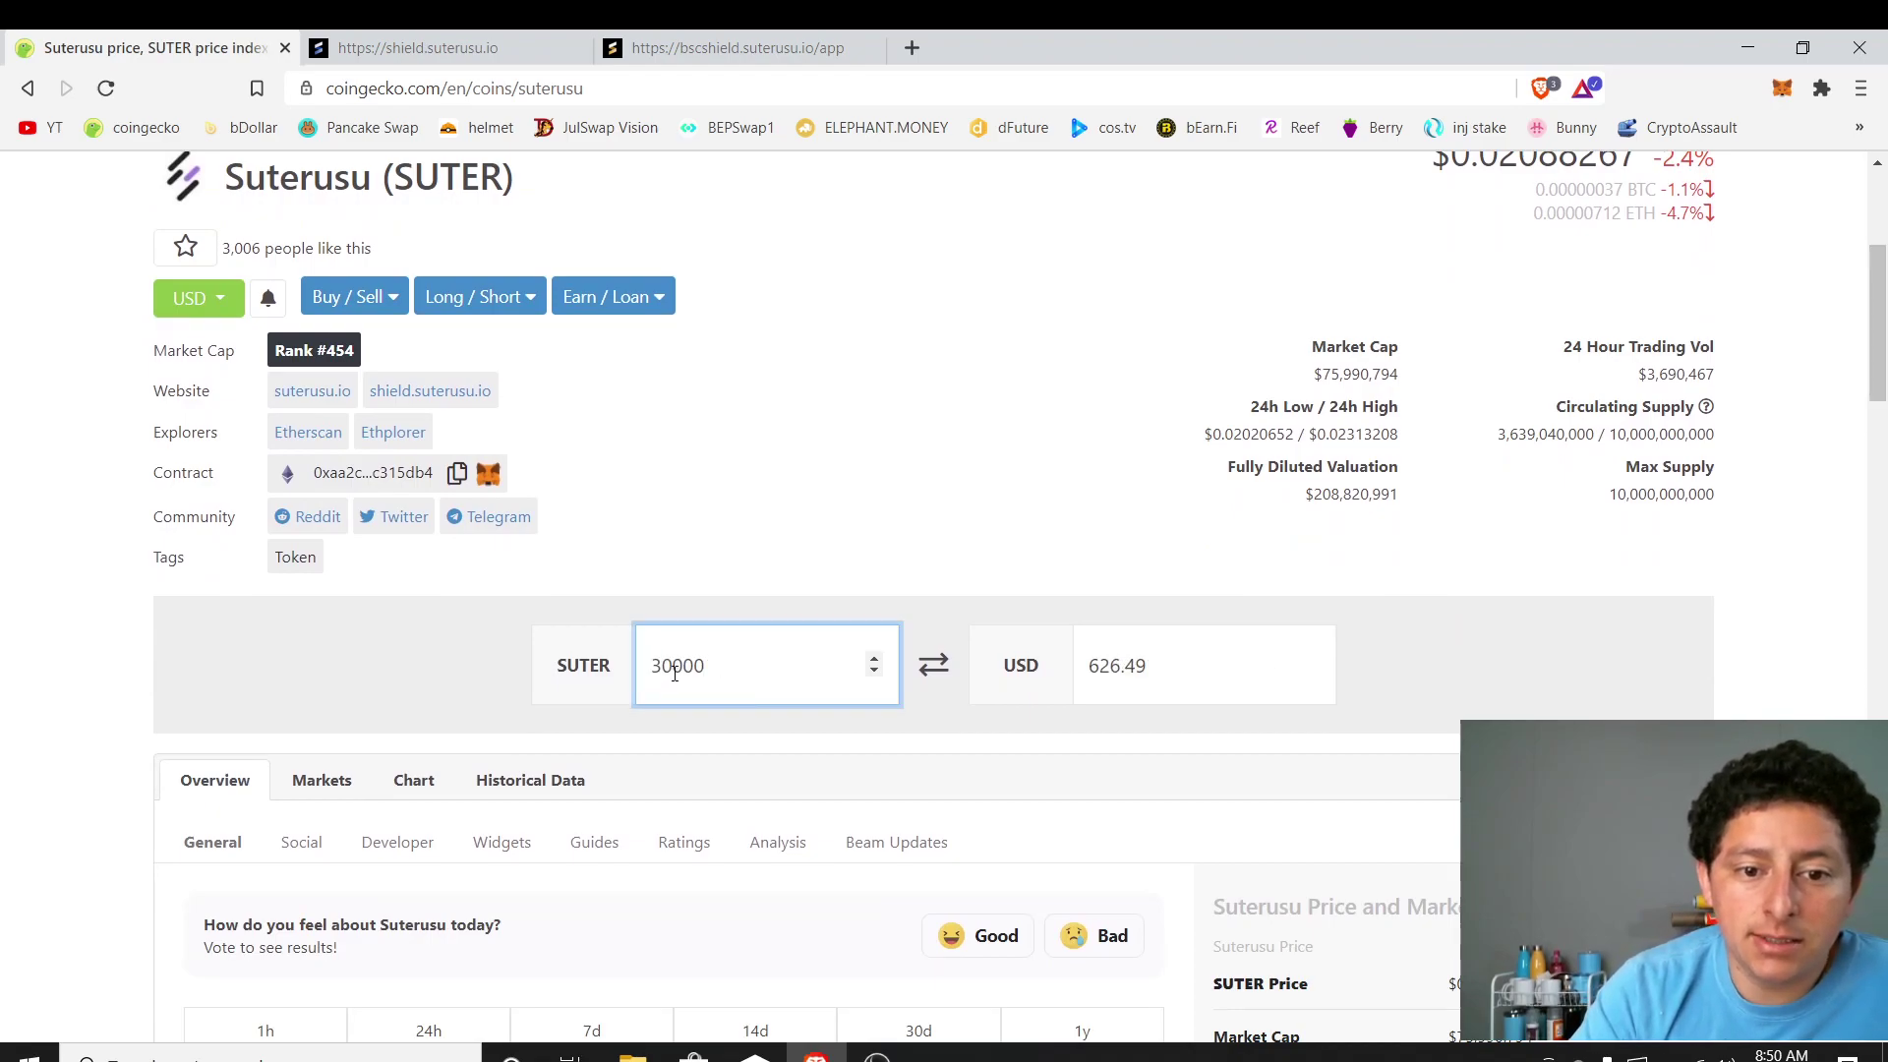
pyautogui.moveTo(674, 669); pyautogui.dragTo(707, 669)
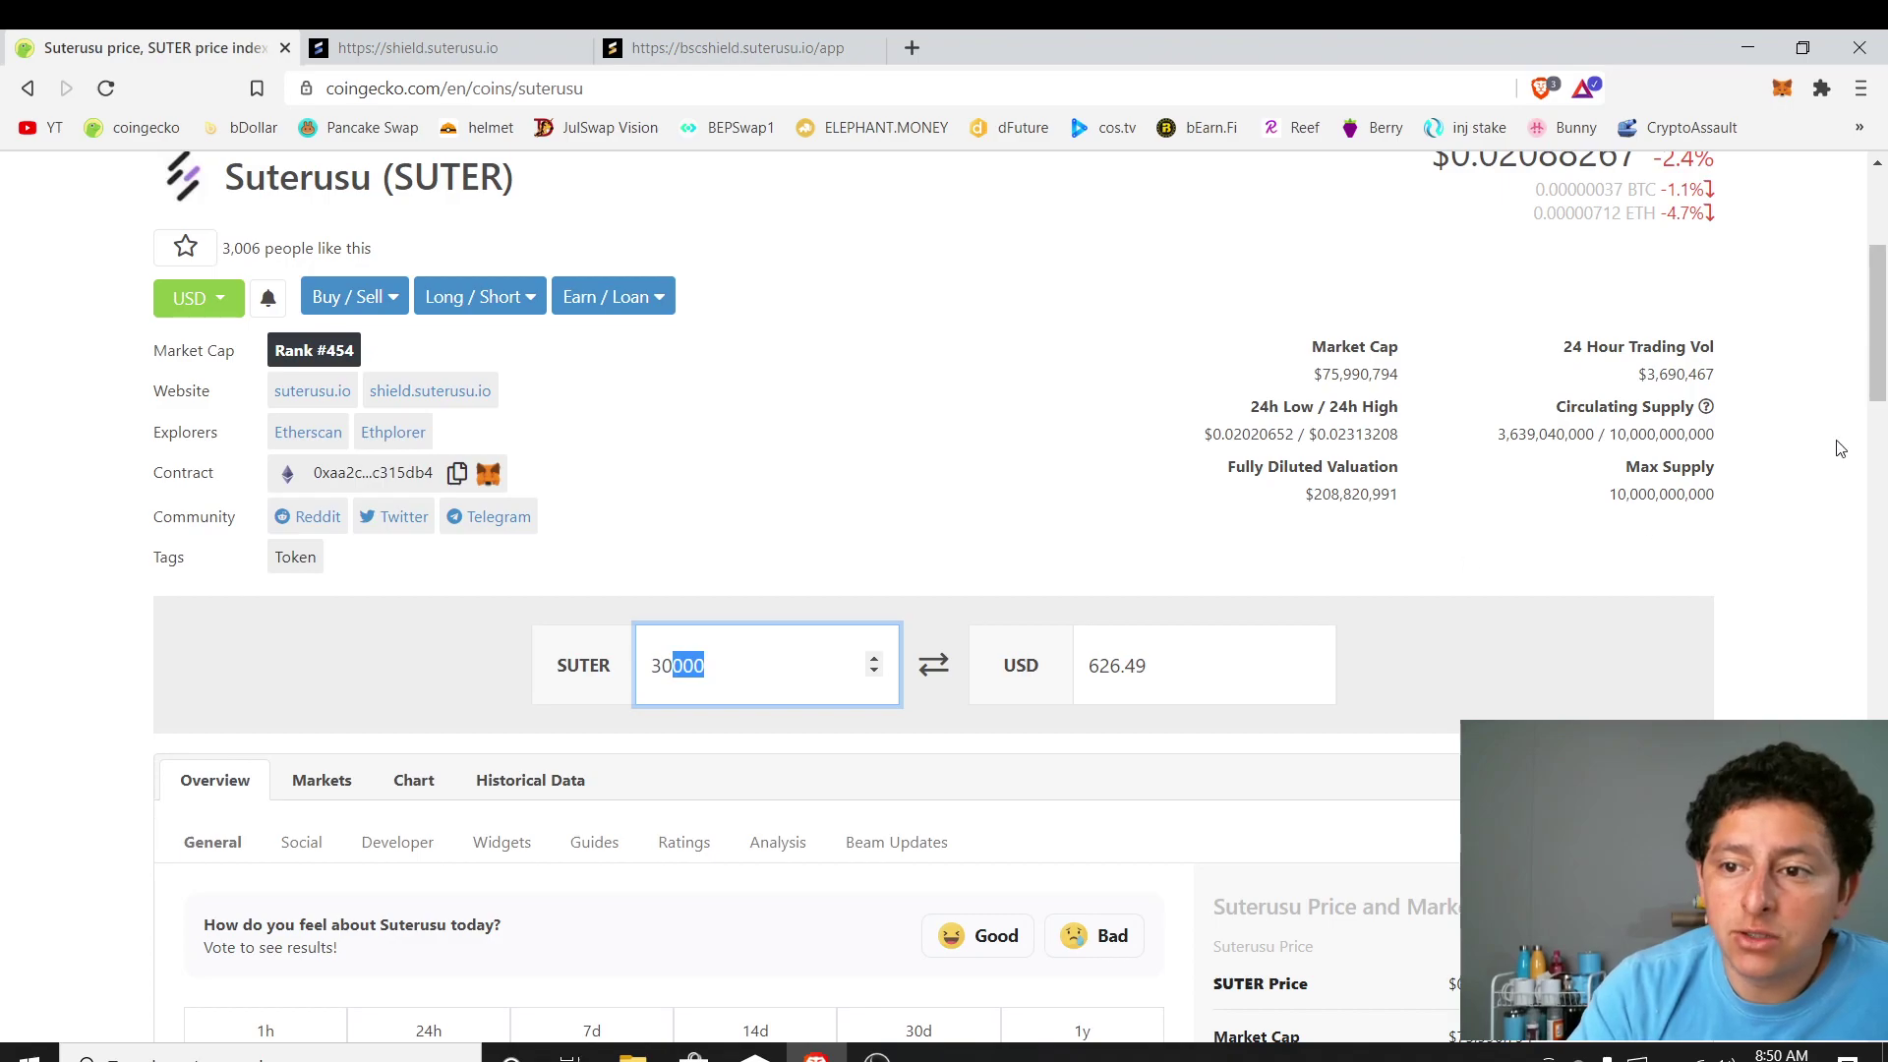
# - Examine the SUTER price chart over 7 days, 14 days and its maximum range, and return to the Suter Shield multiplier dialog
pyautogui.moveTo(1878, 380); pyautogui.dragTo(1878, 438)
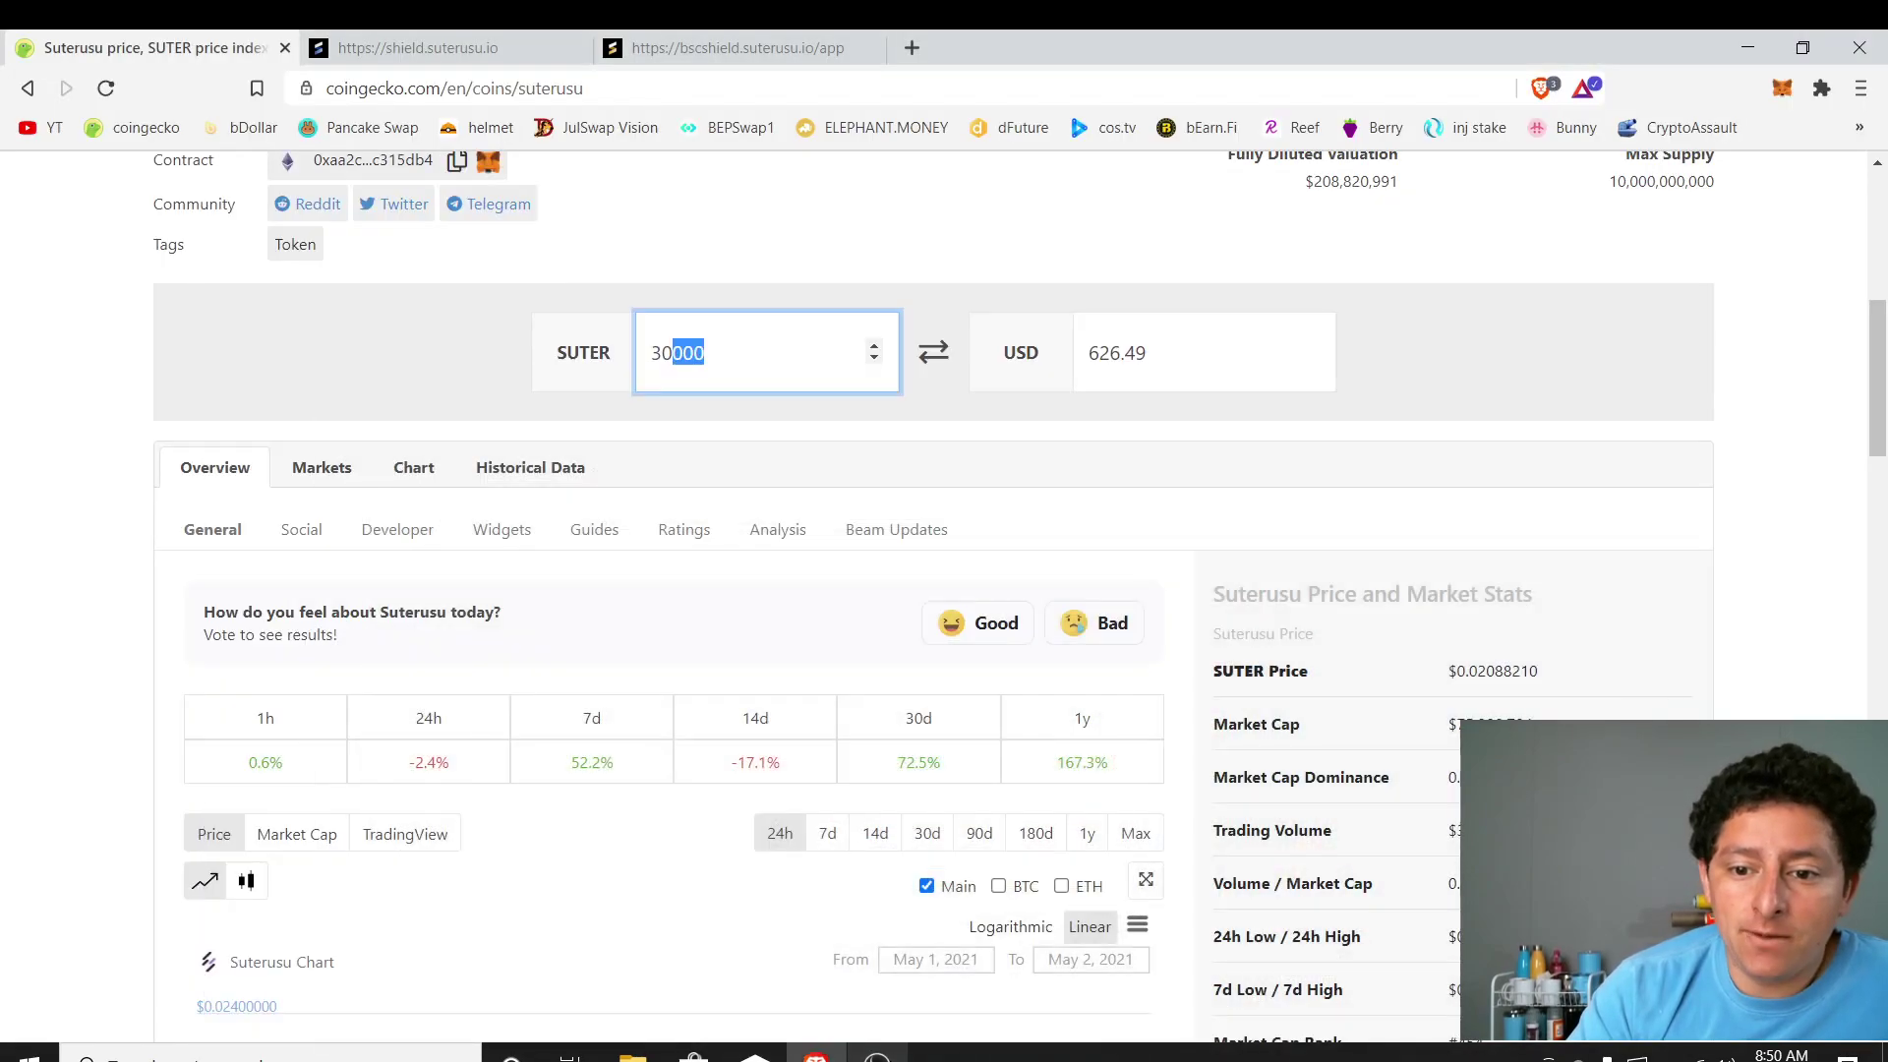
pyautogui.moveTo(1880, 398); pyautogui.dragTo(1878, 487)
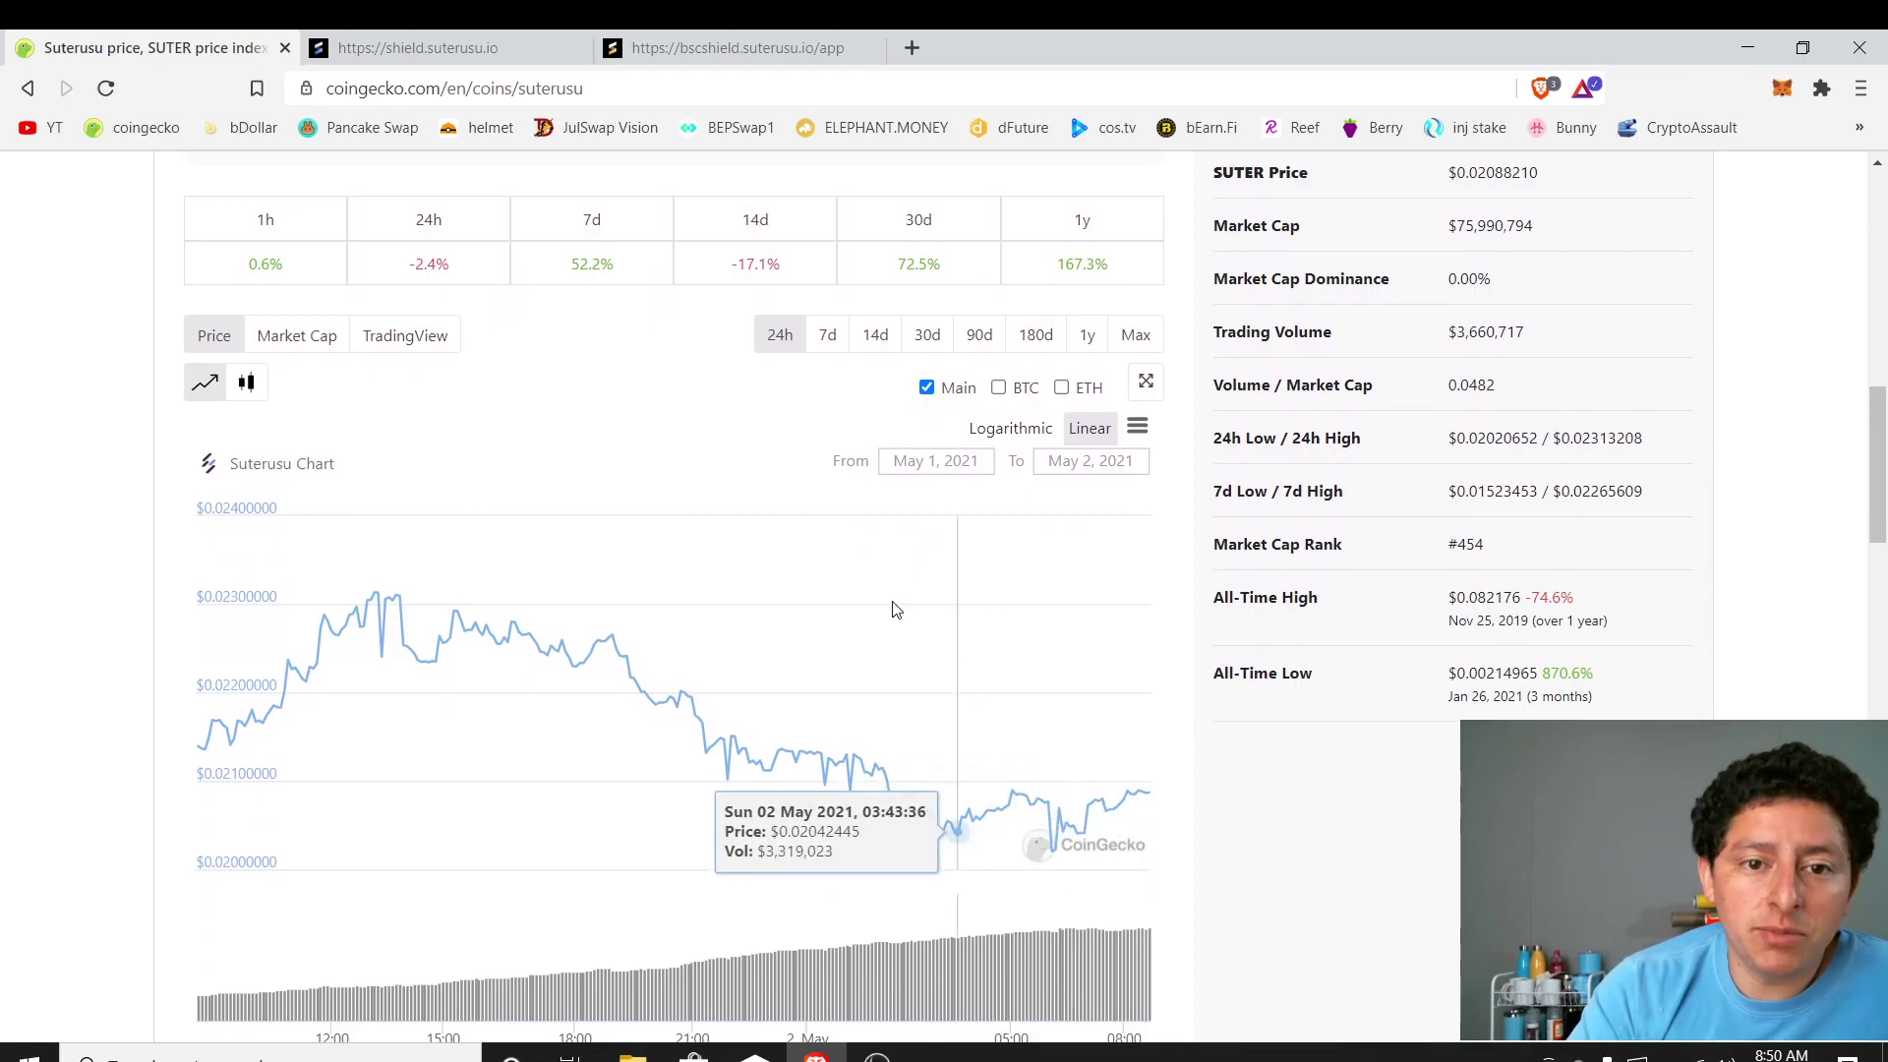
pyautogui.click(828, 336)
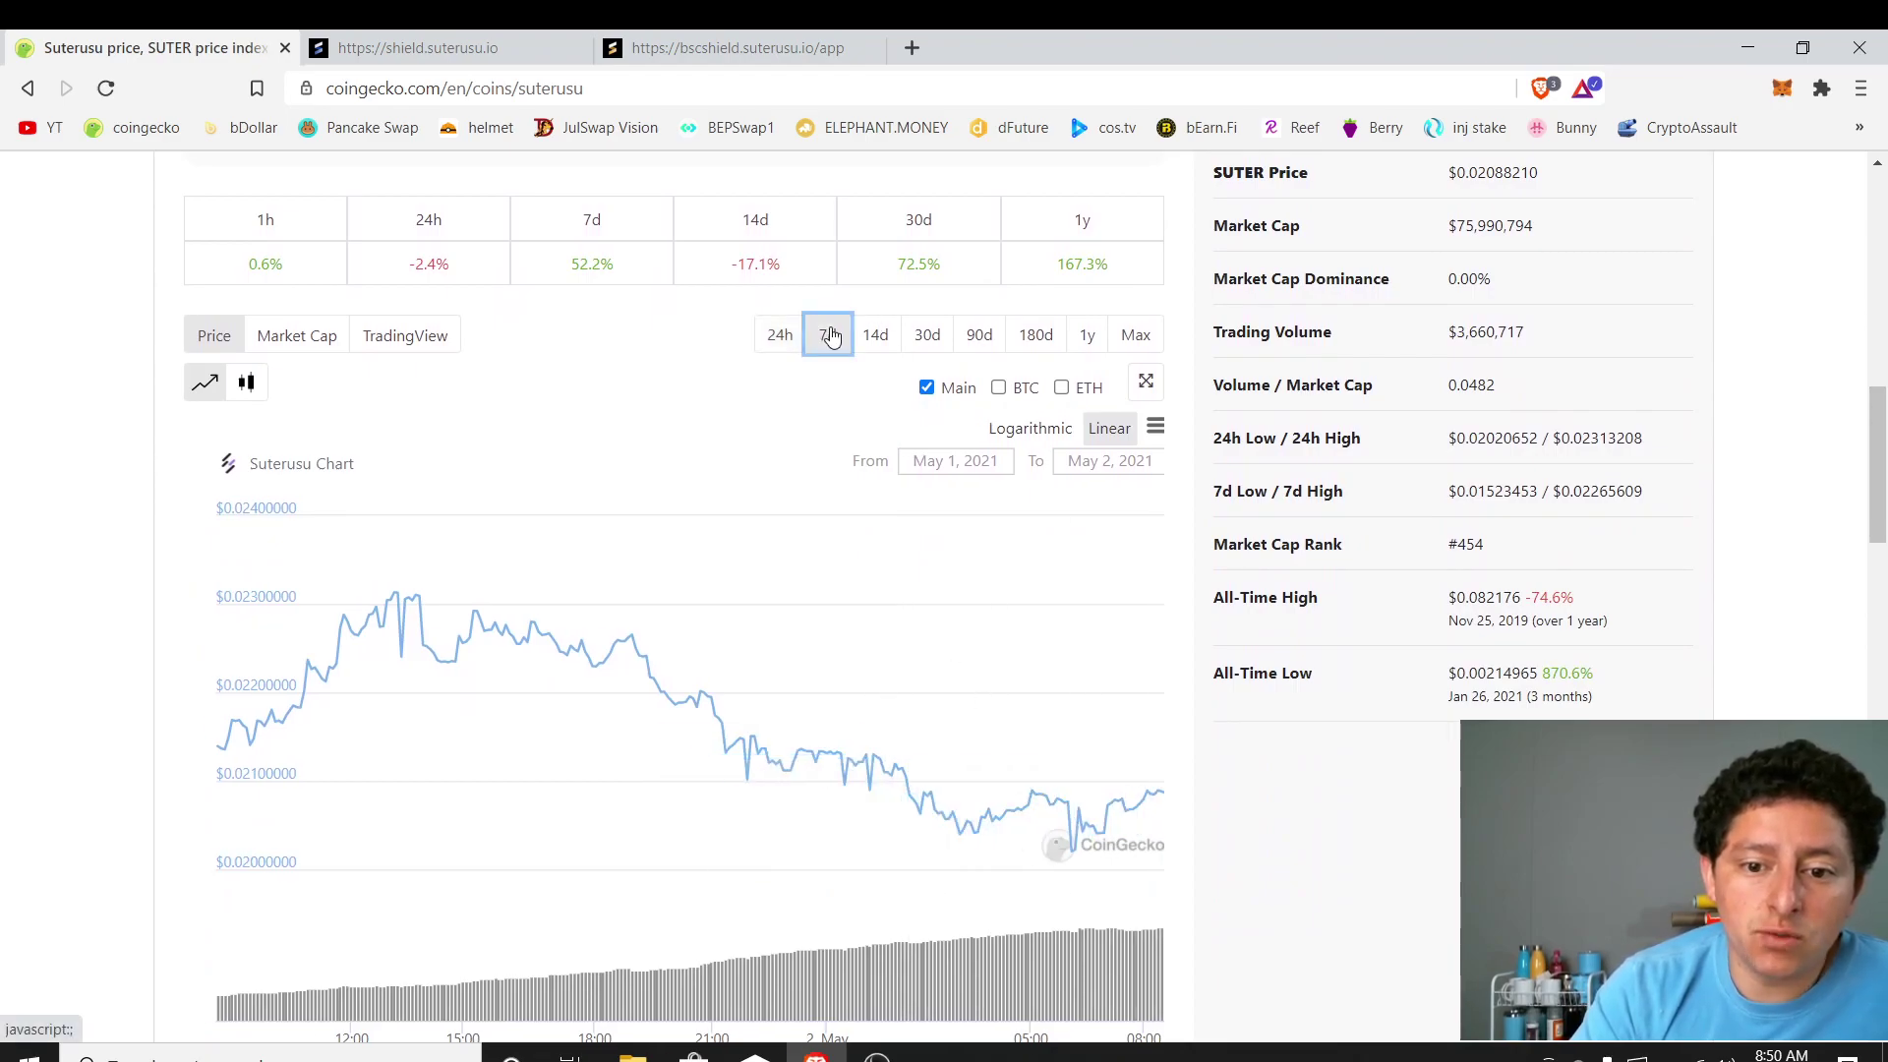
pyautogui.click(892, 337)
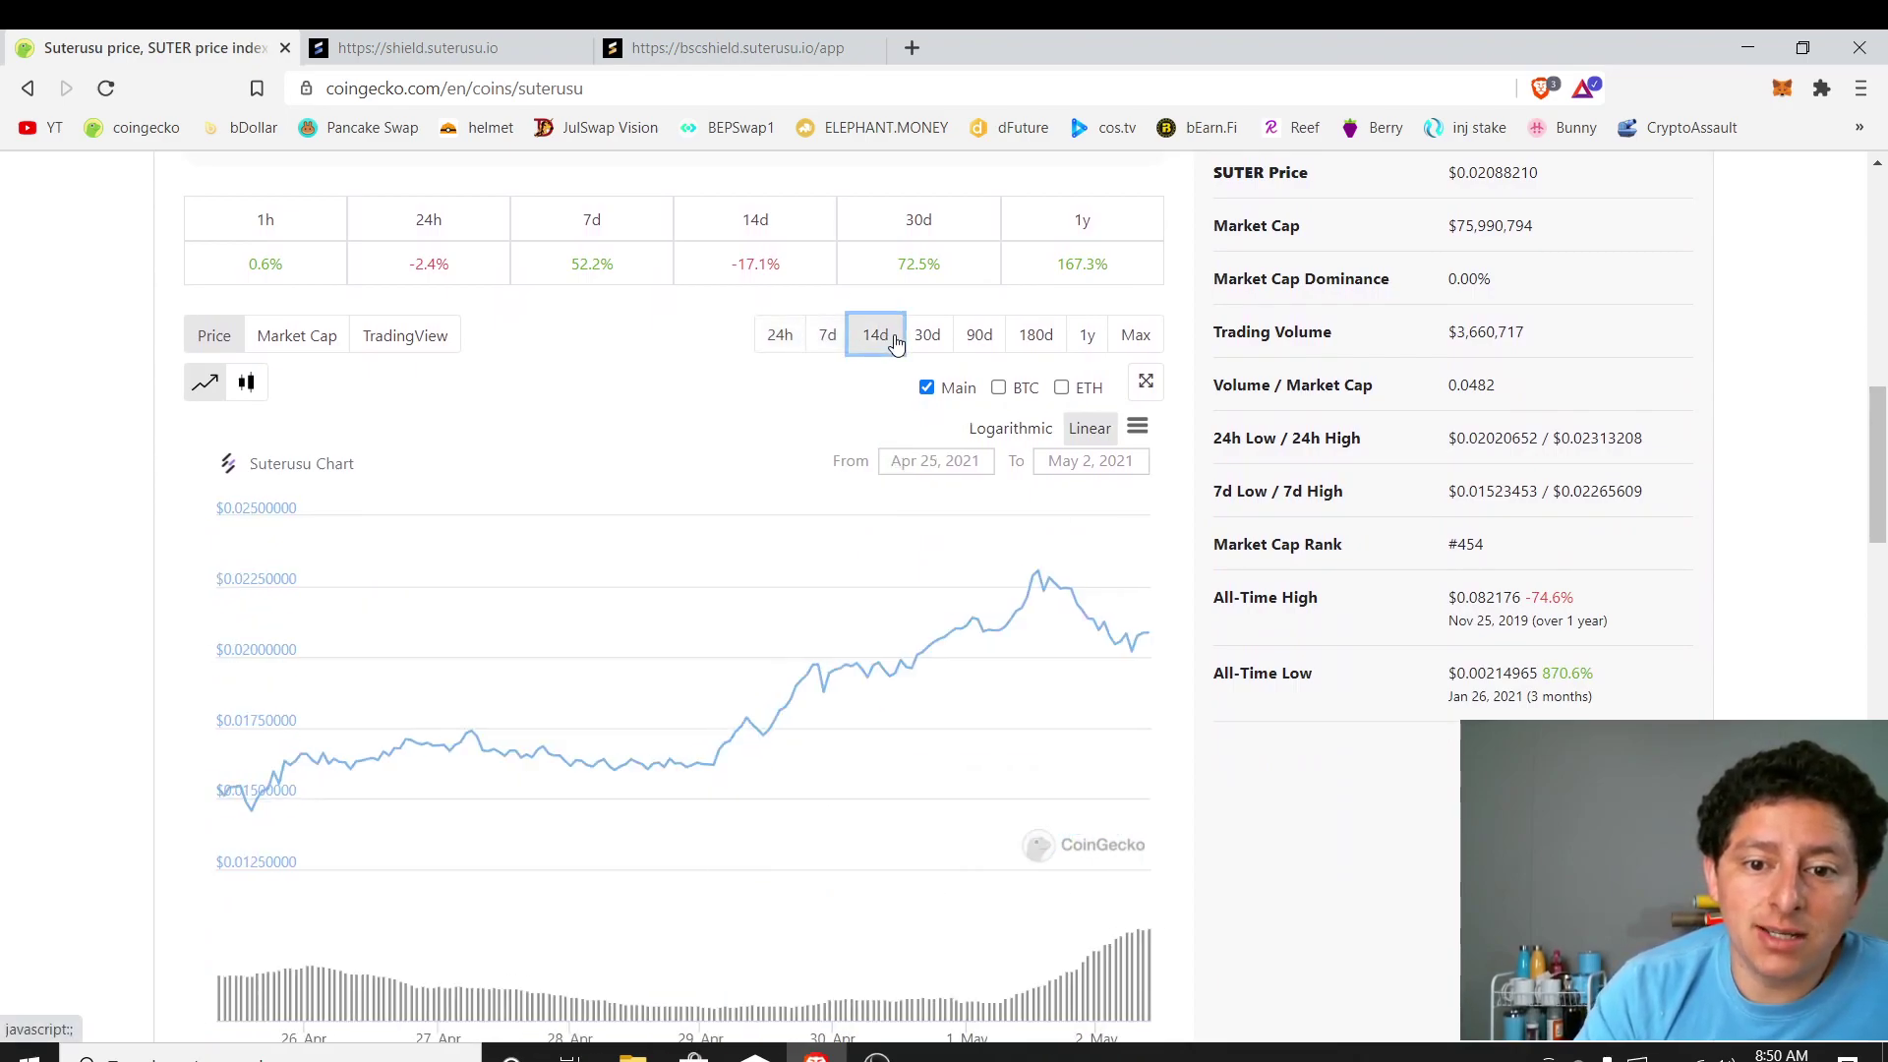
pyautogui.click(1136, 339)
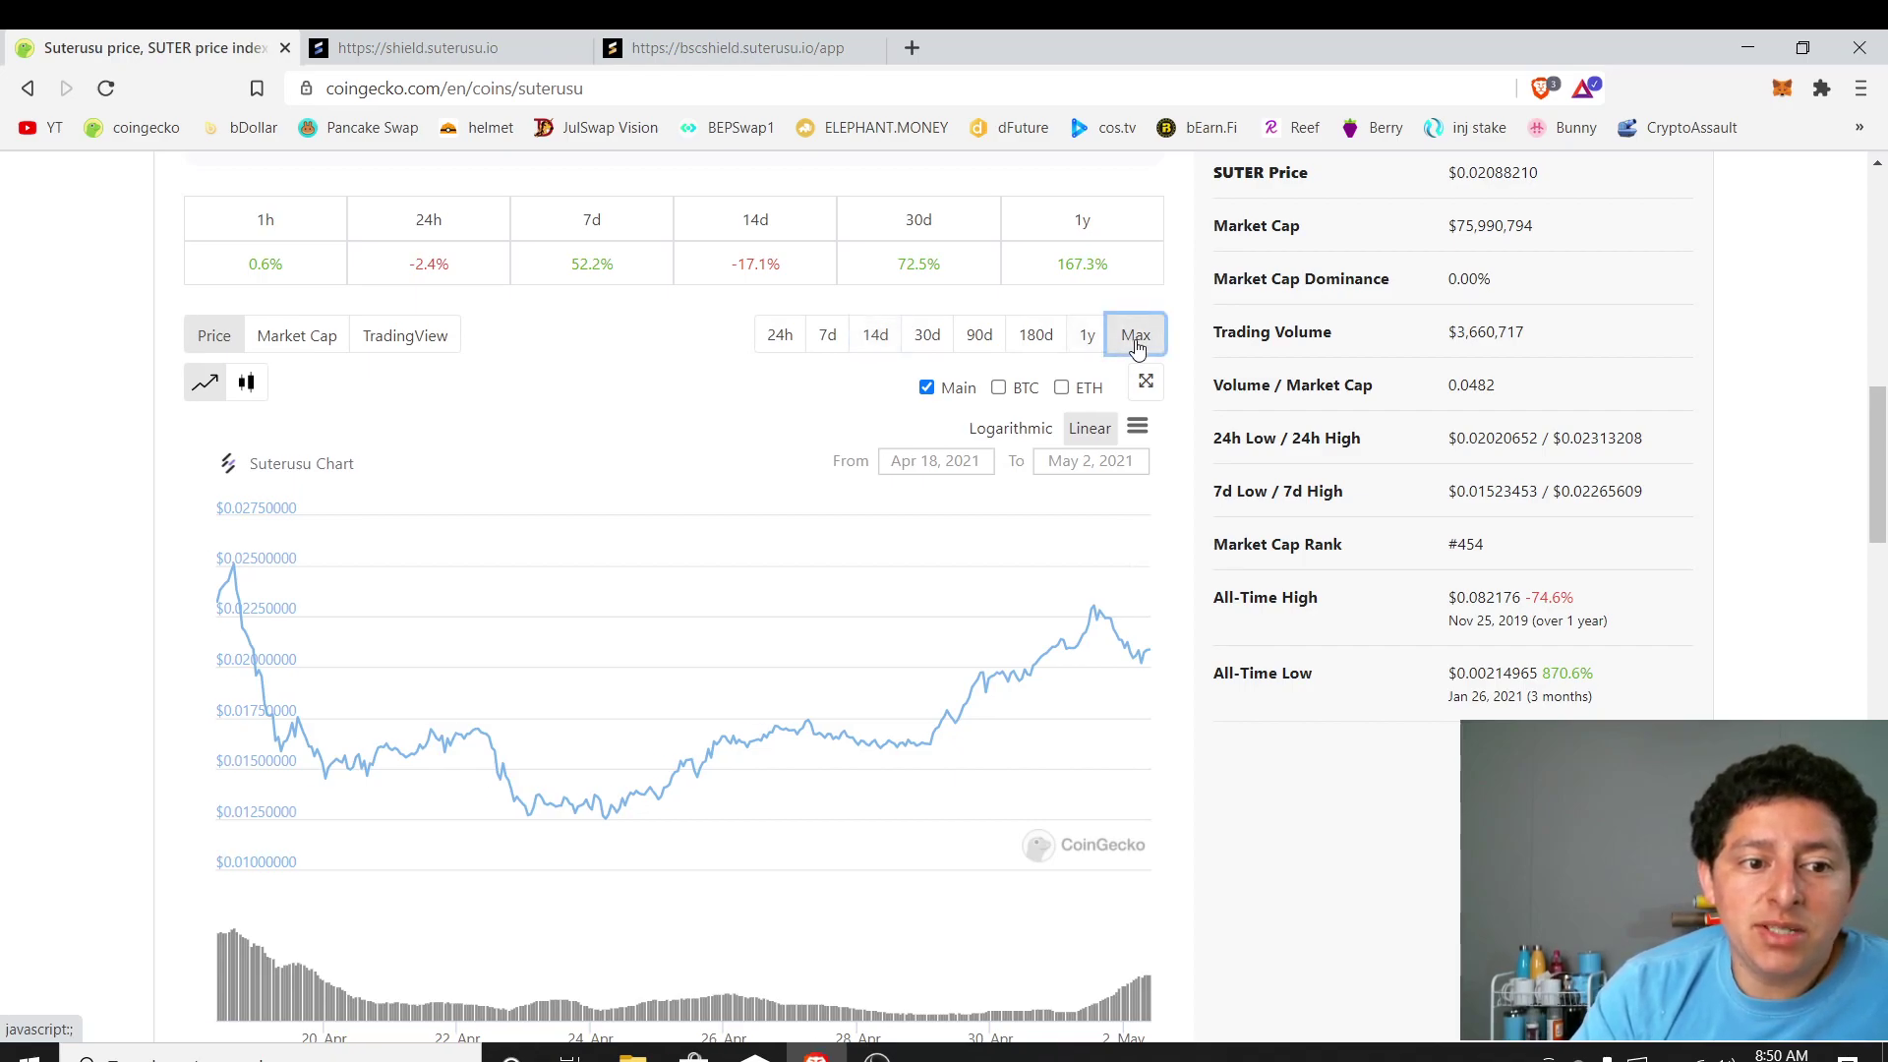
pyautogui.moveTo(241, 598)
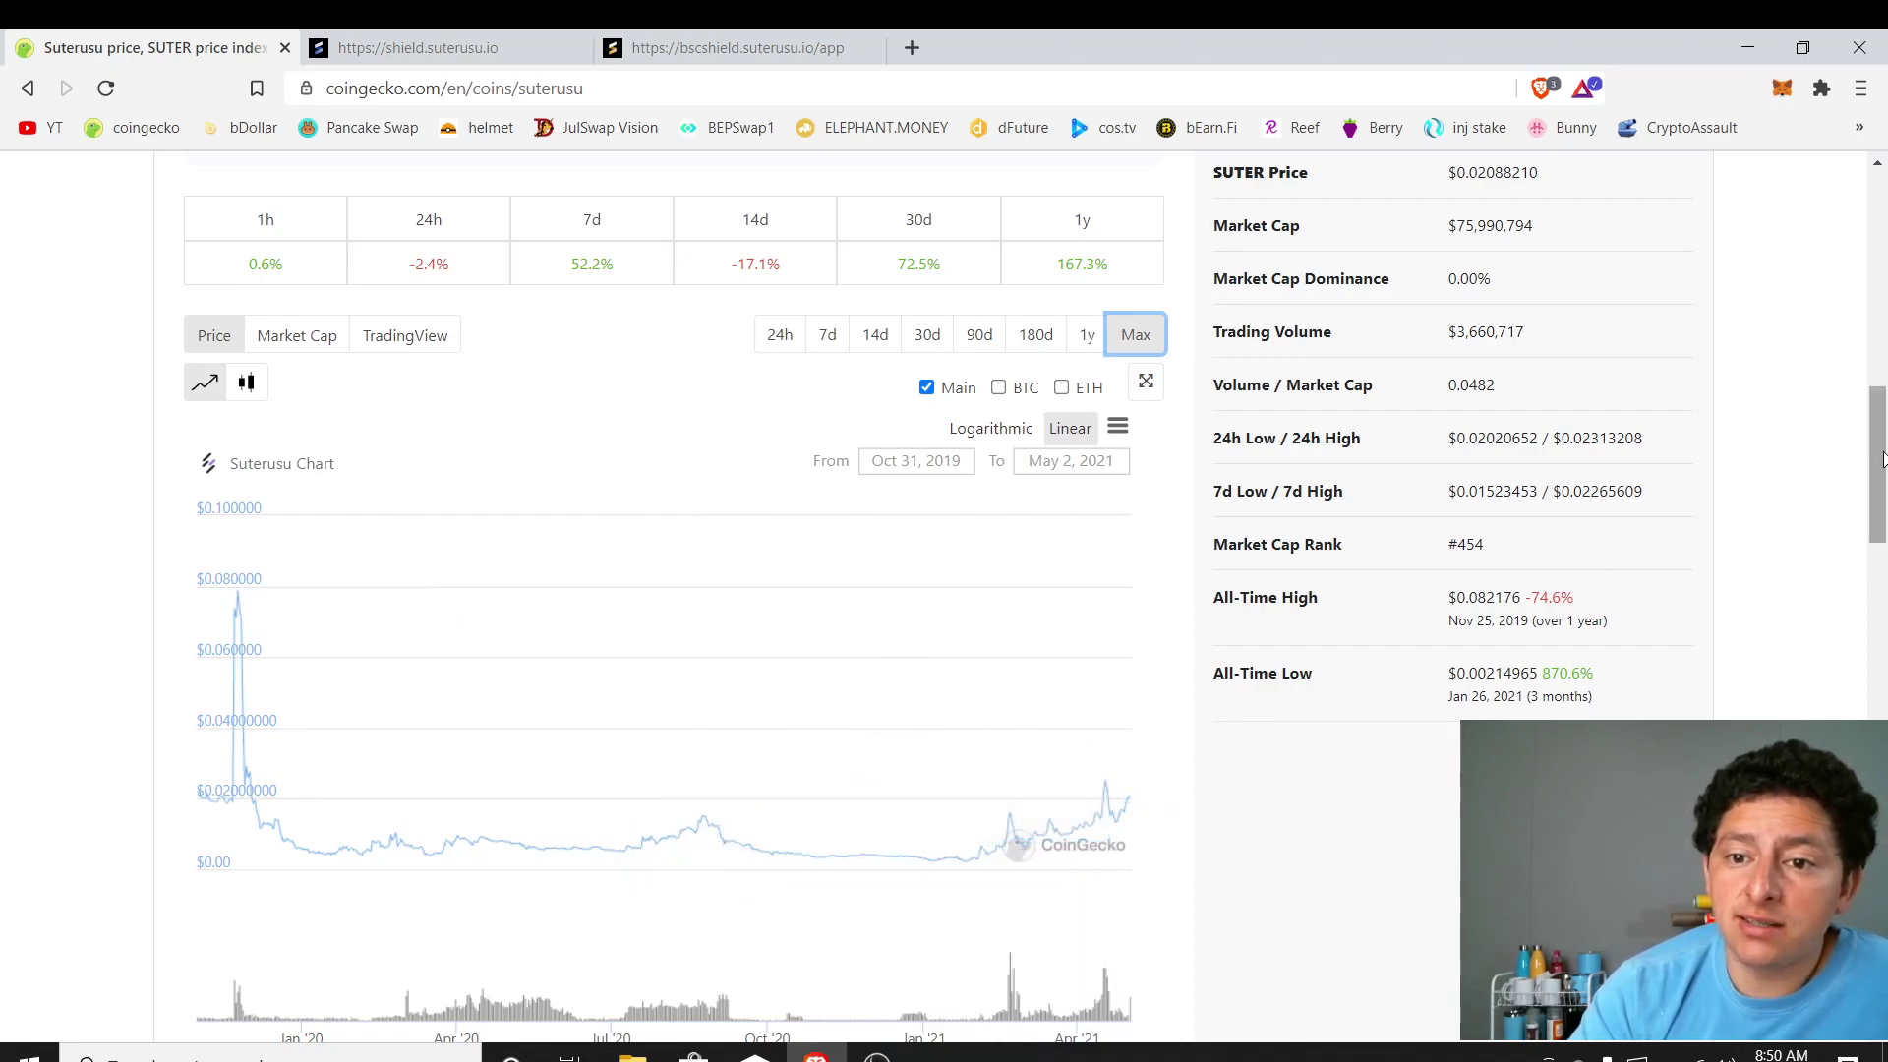
pyautogui.scroll(1, 1882, 459)
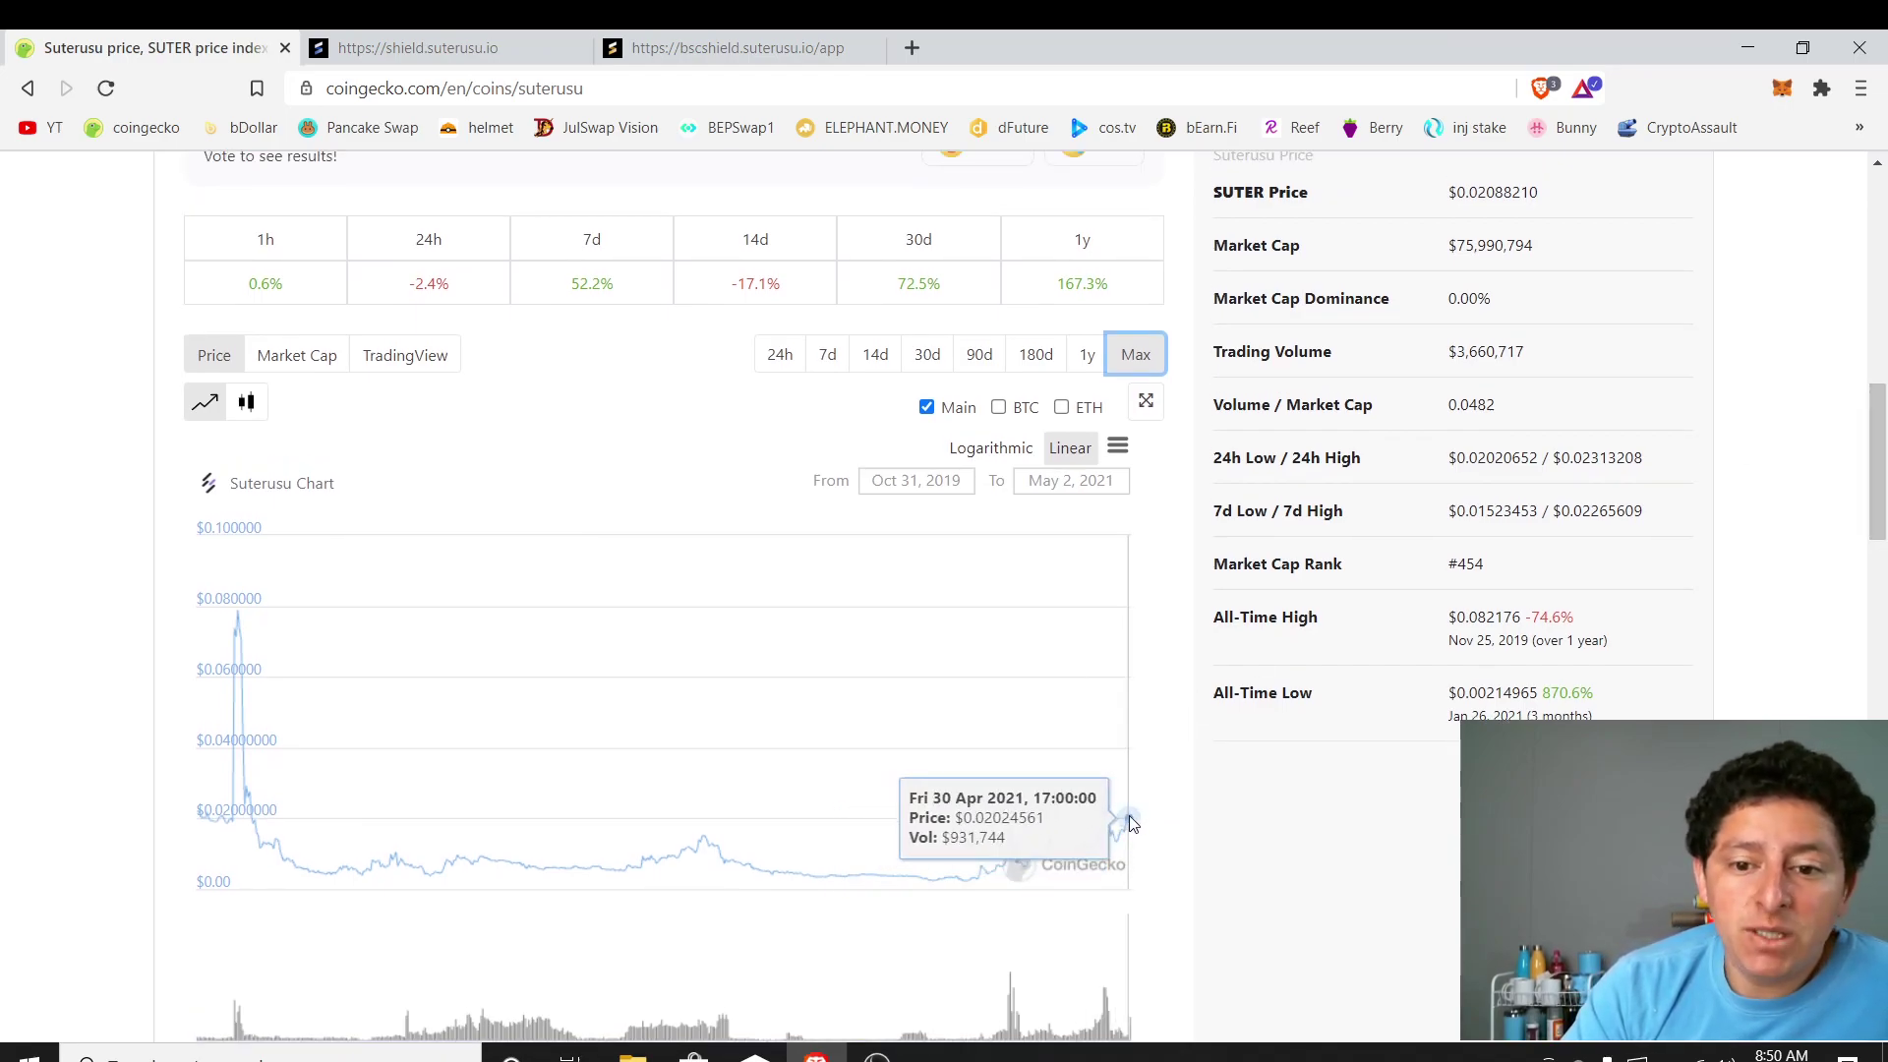
pyautogui.moveTo(1881, 508); pyautogui.dragTo(1885, 203)
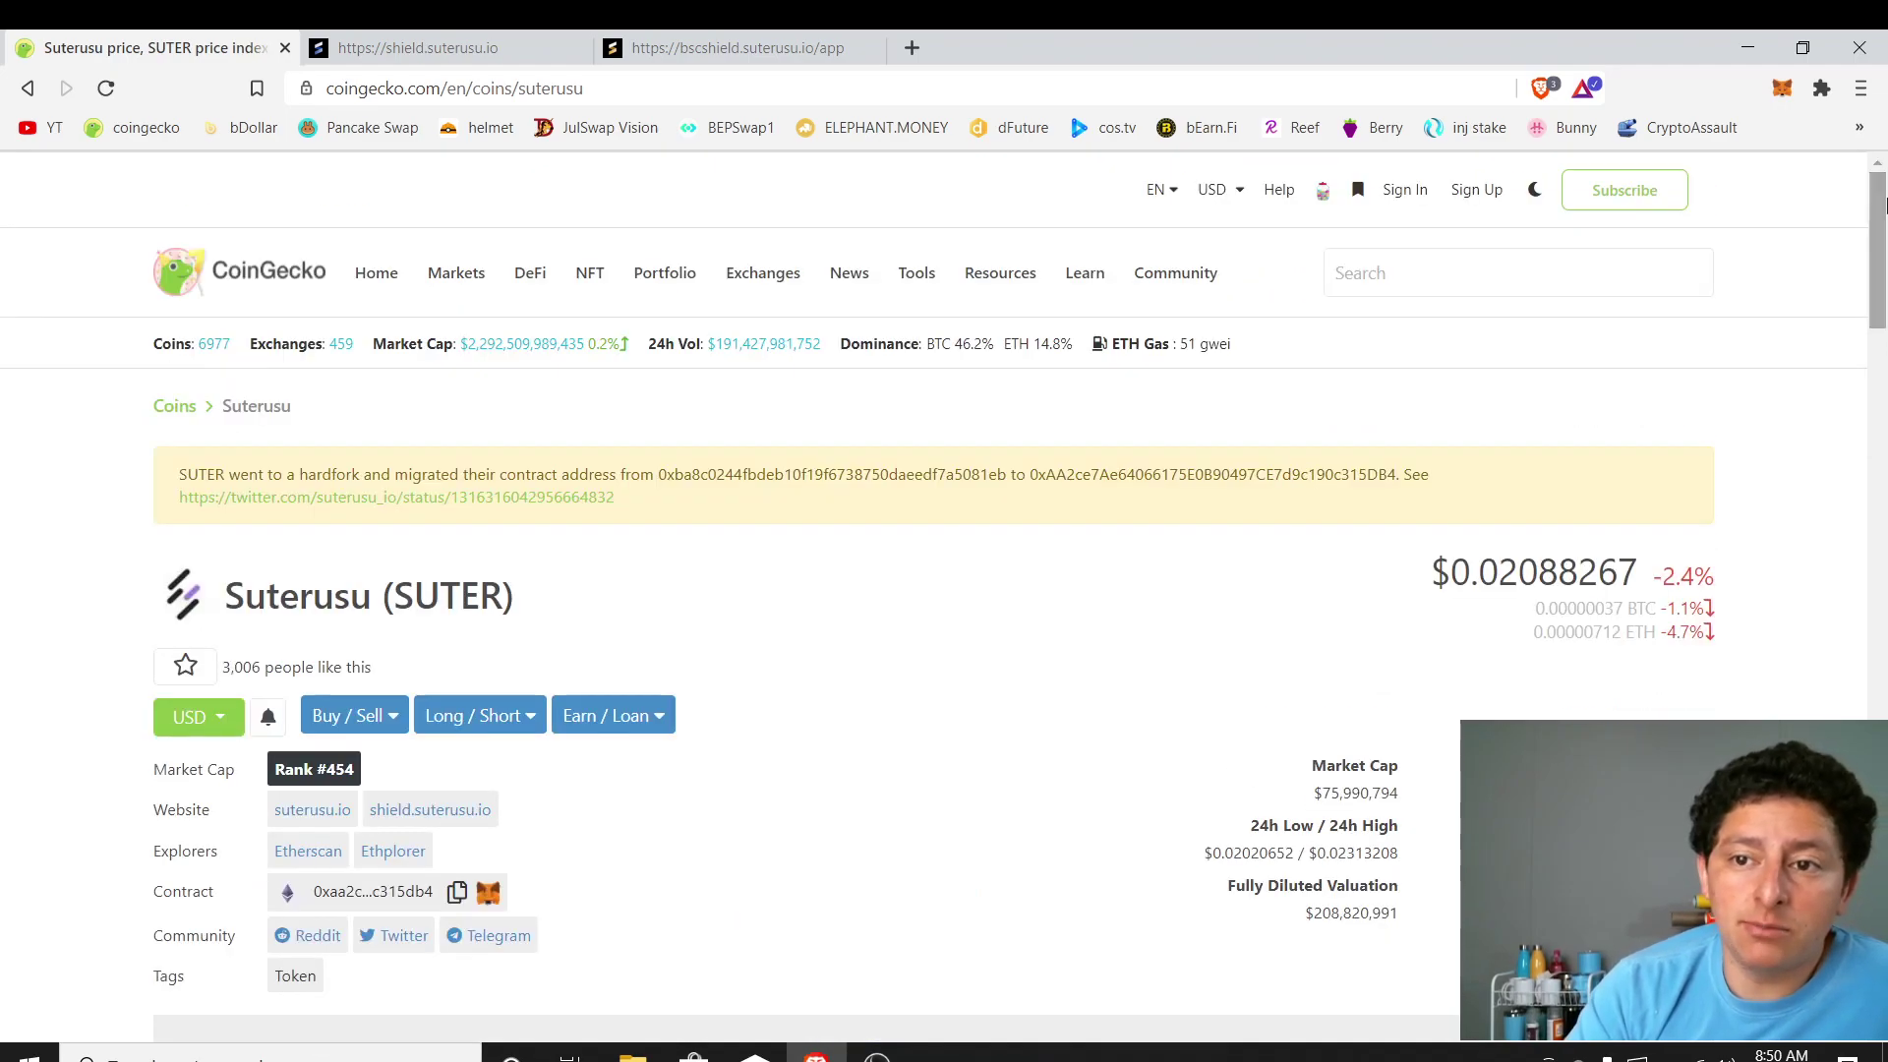
pyautogui.click(718, 44)
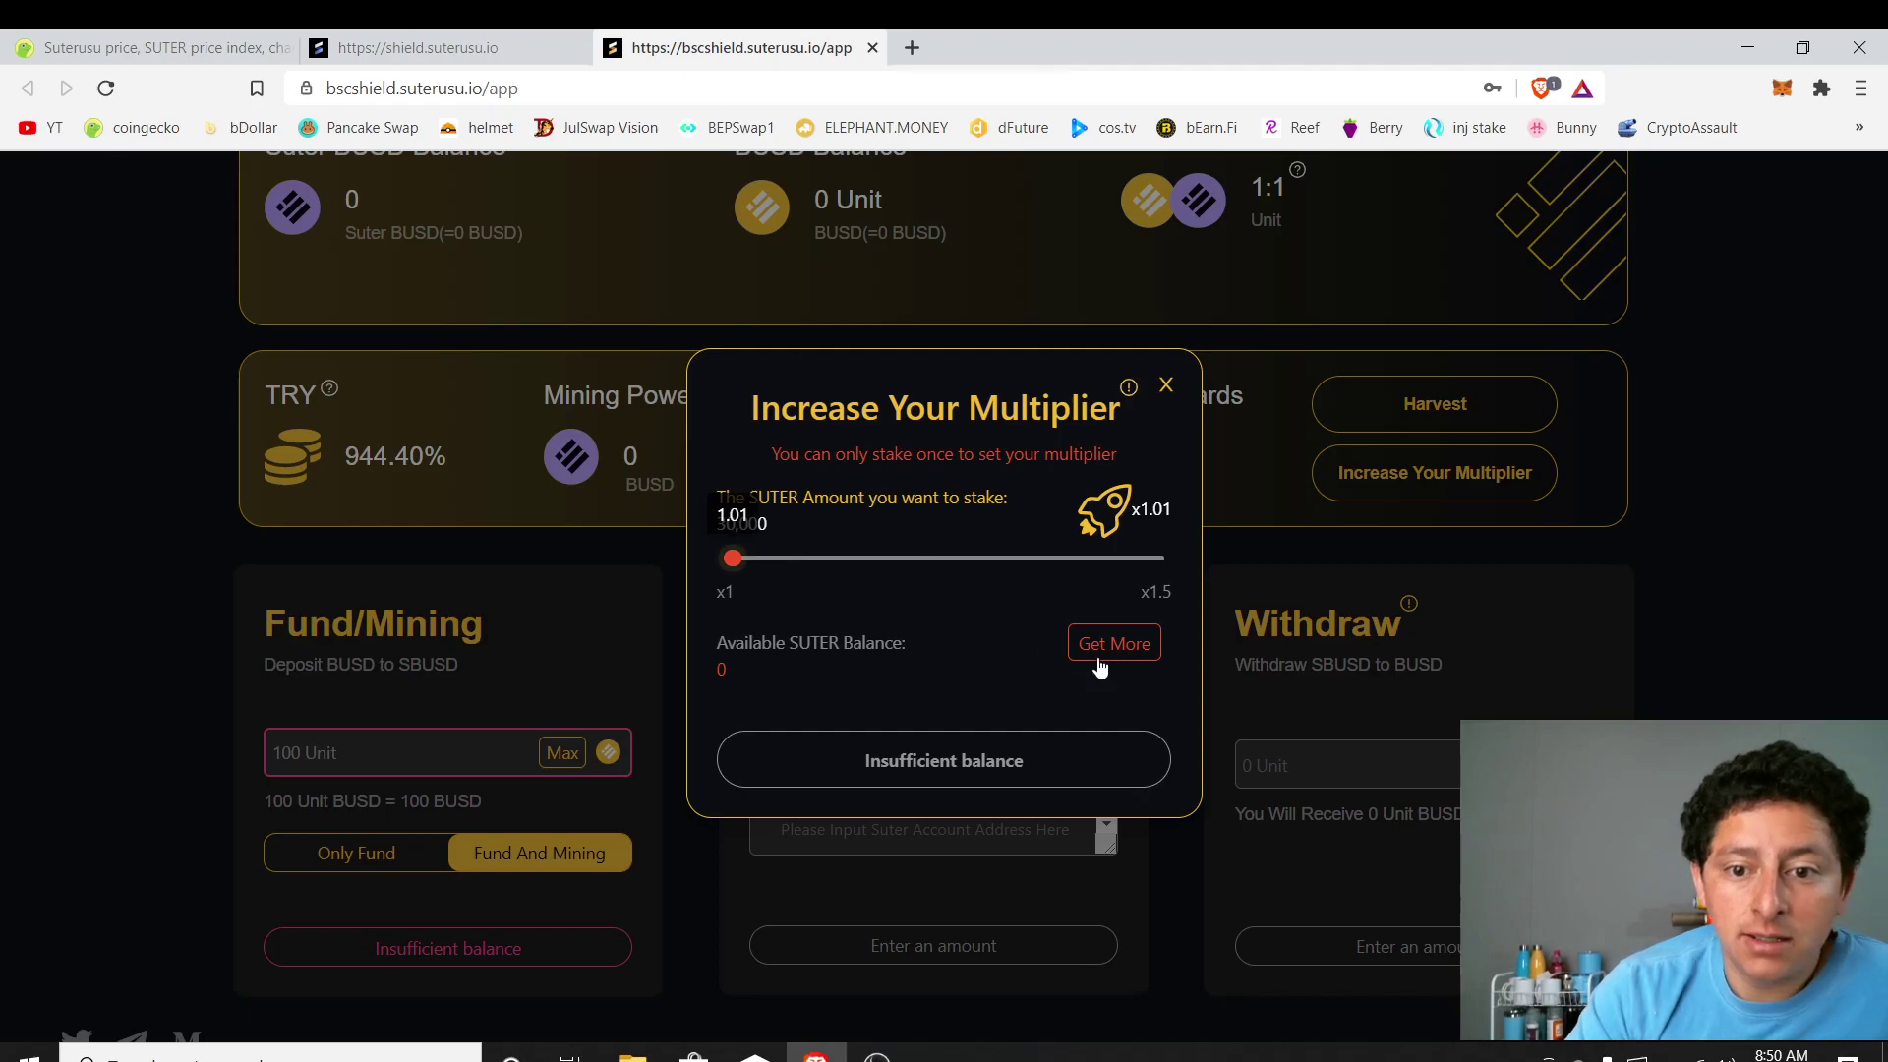
# - Close the multiplier staking dialog and review the TRY rate and current multiplier in the mining summary
pyautogui.doubleClick(774, 496)
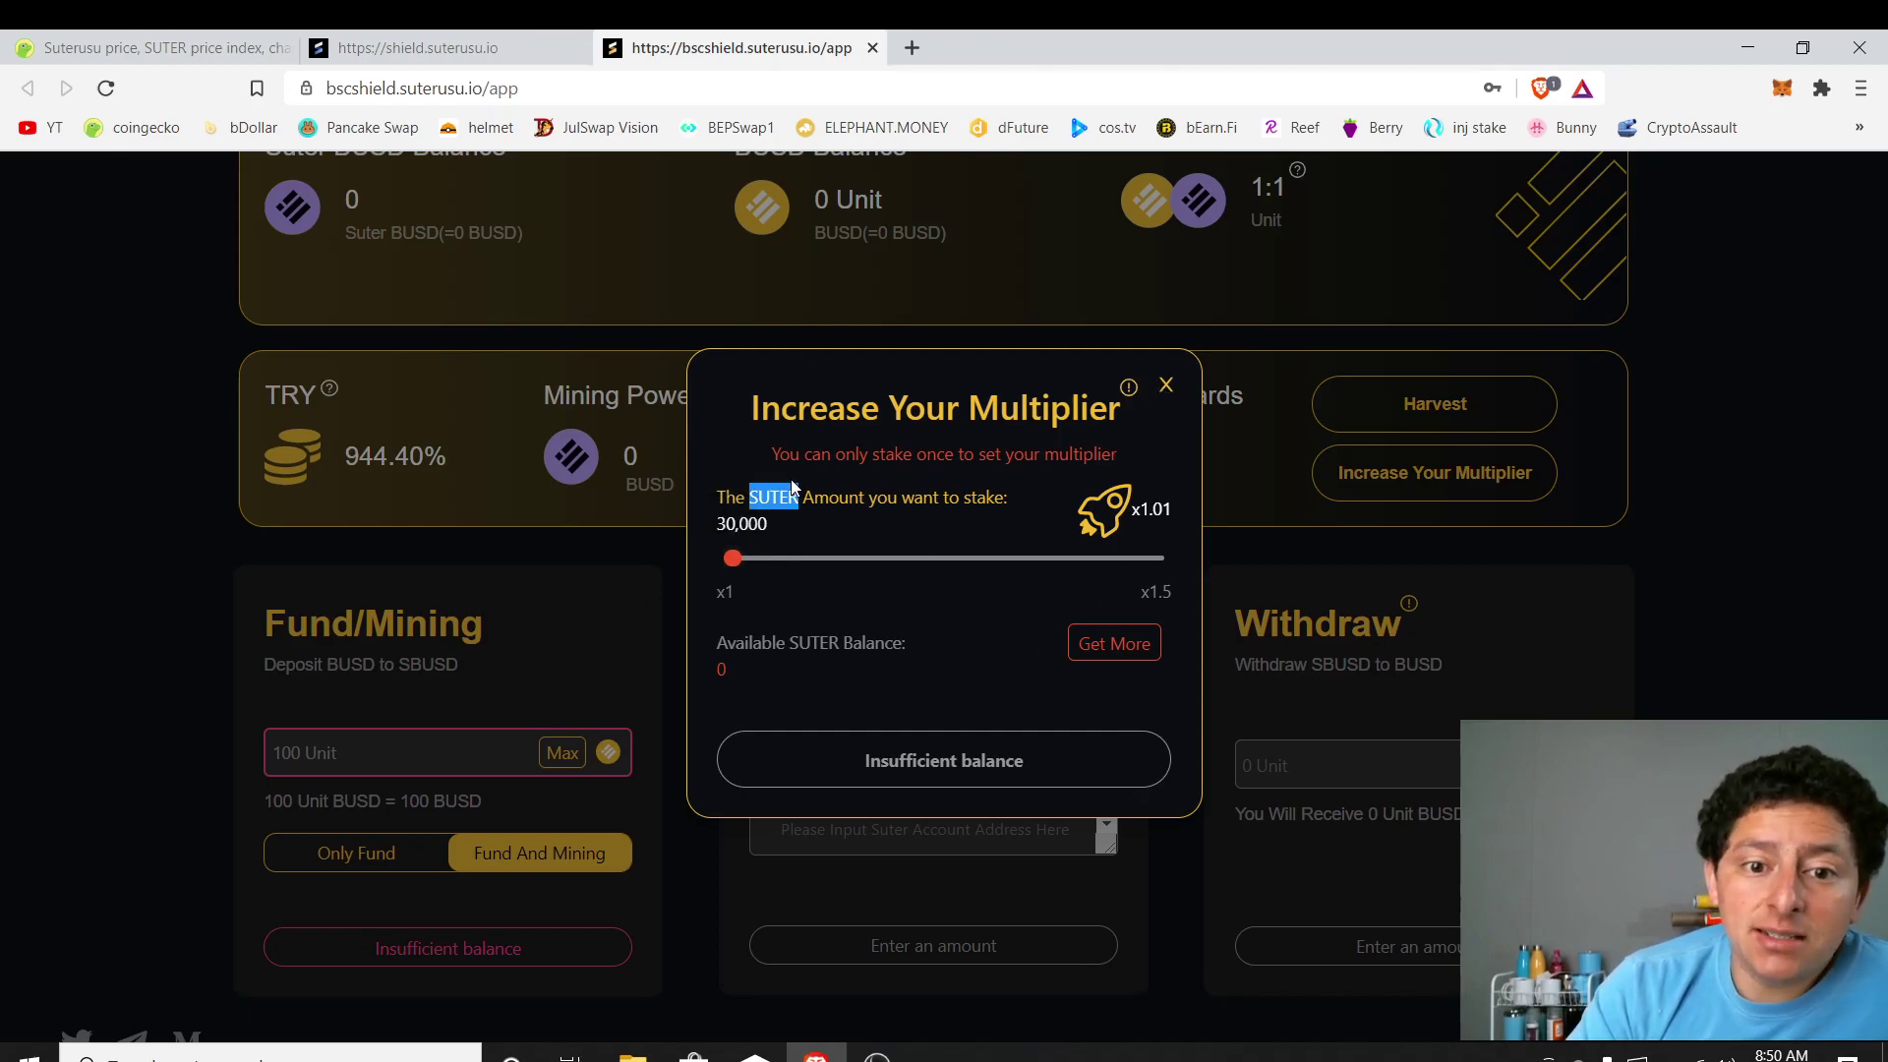
pyautogui.click(733, 452)
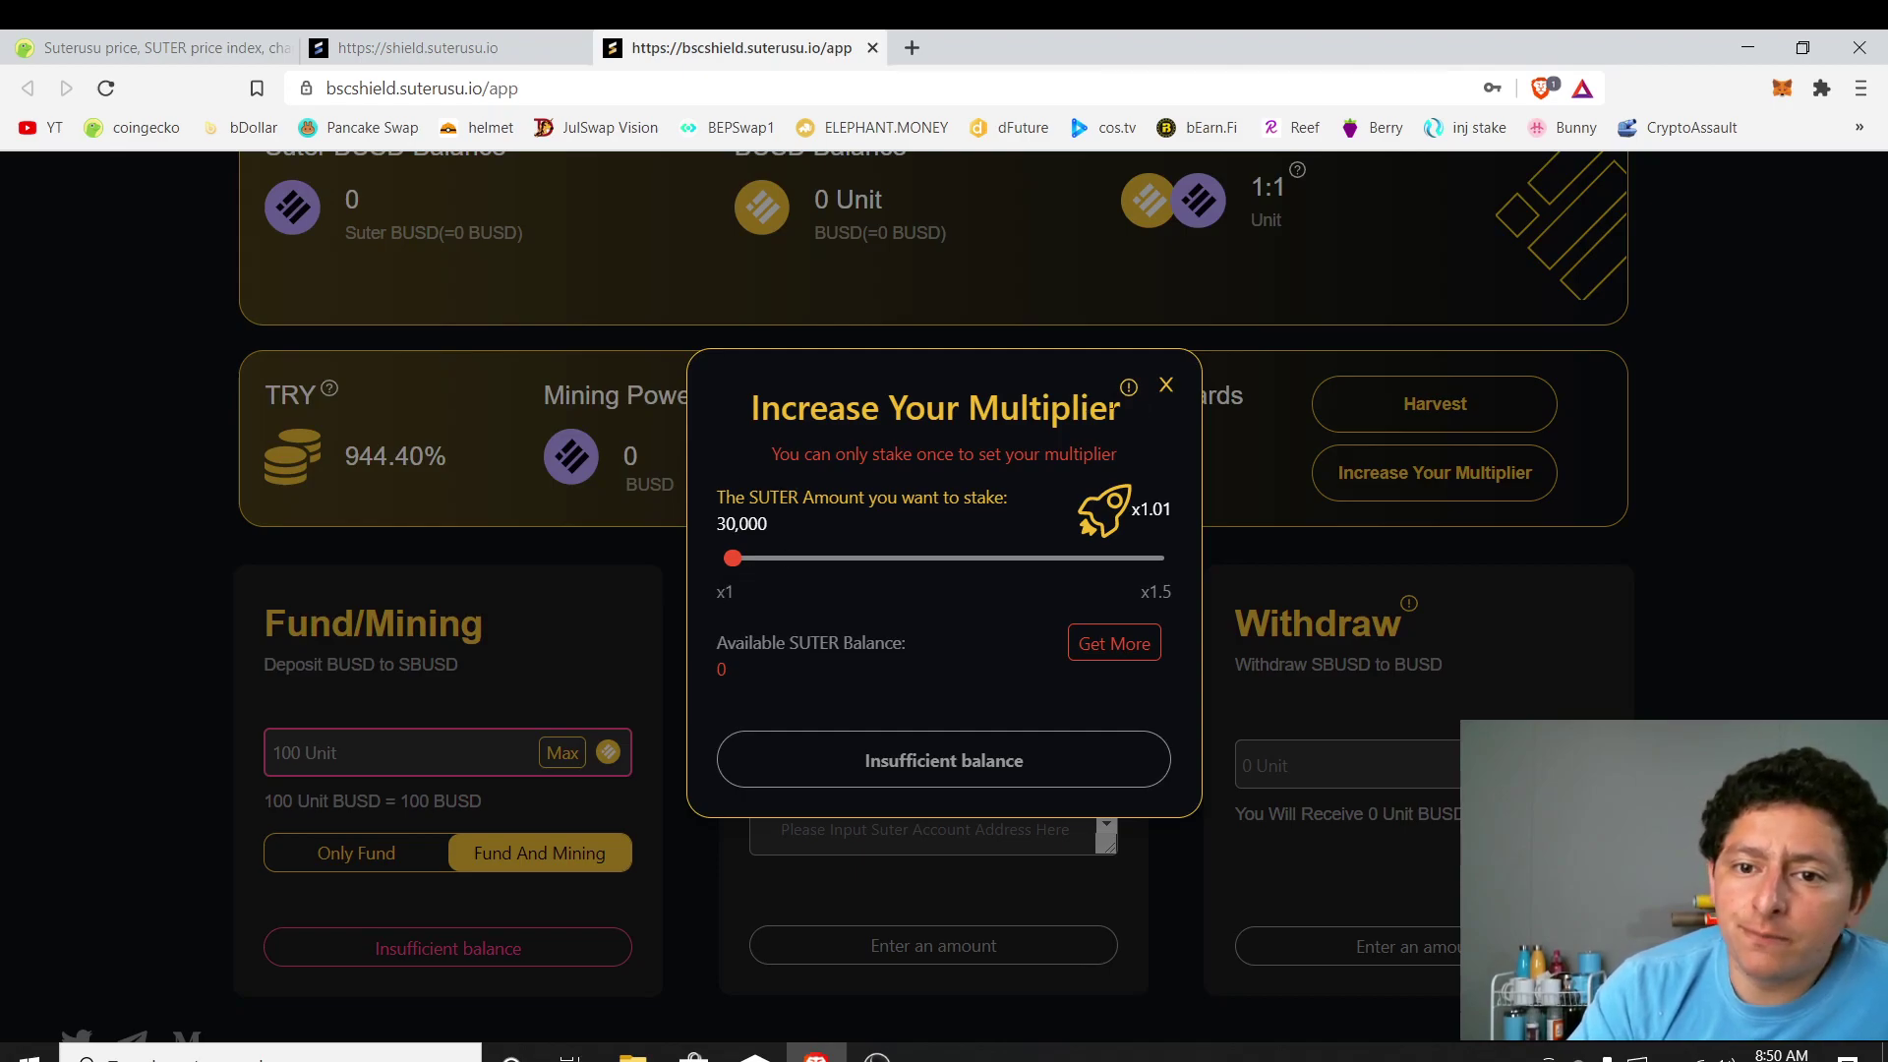
pyautogui.click(1165, 385)
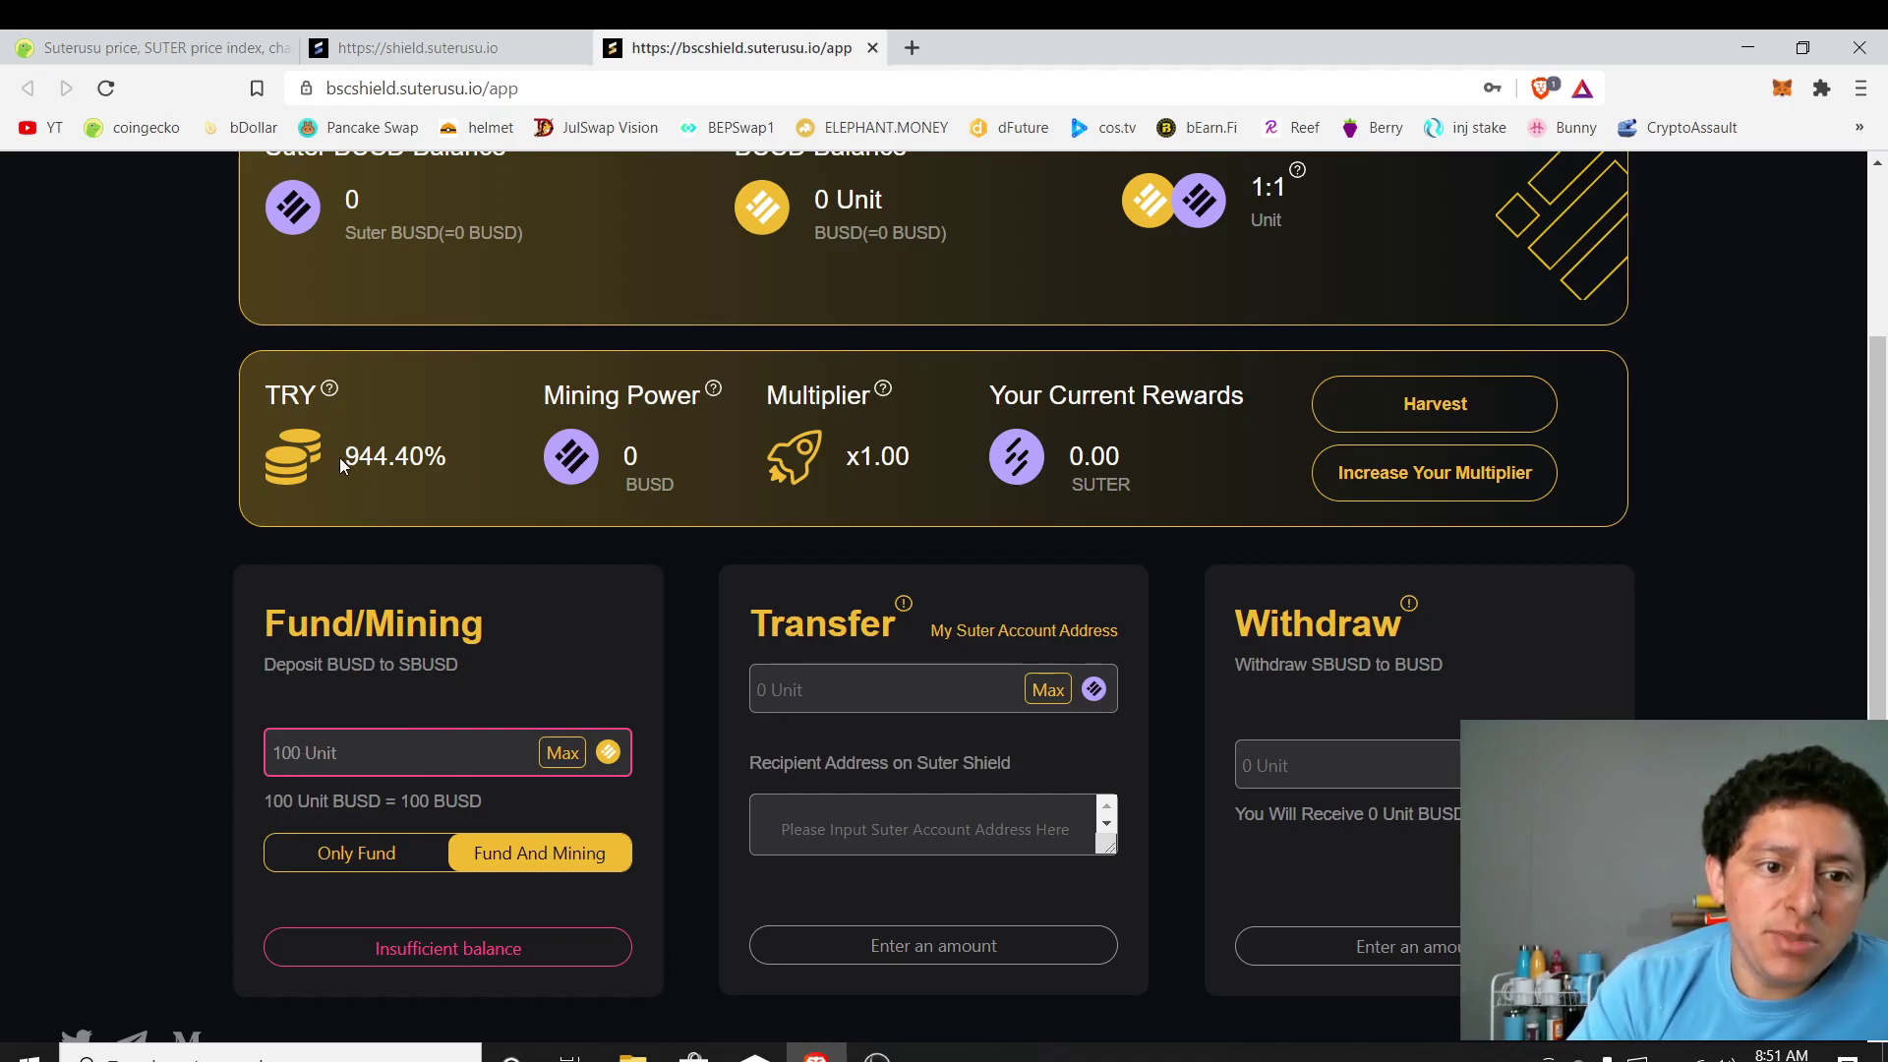
pyautogui.moveTo(346, 456); pyautogui.dragTo(395, 456)
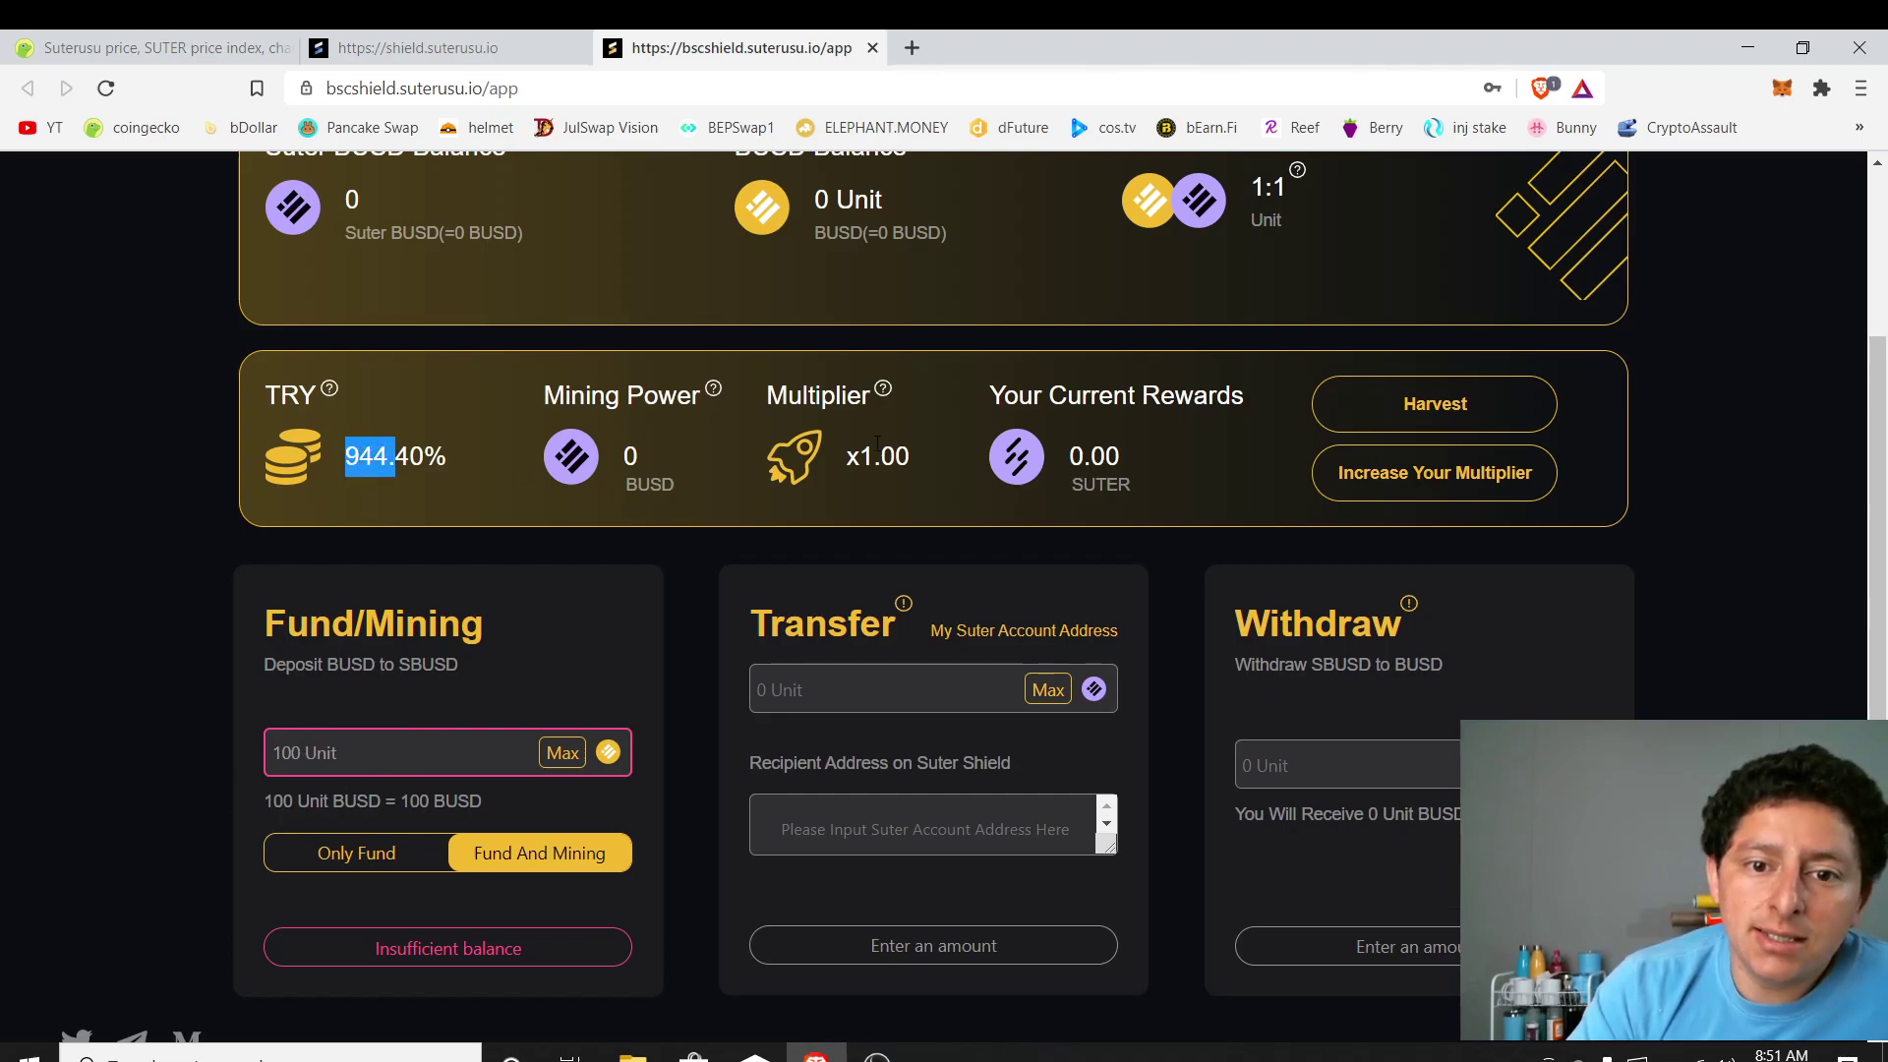
pyautogui.moveTo(860, 456); pyautogui.dragTo(934, 473)
pyautogui.click(934, 474)
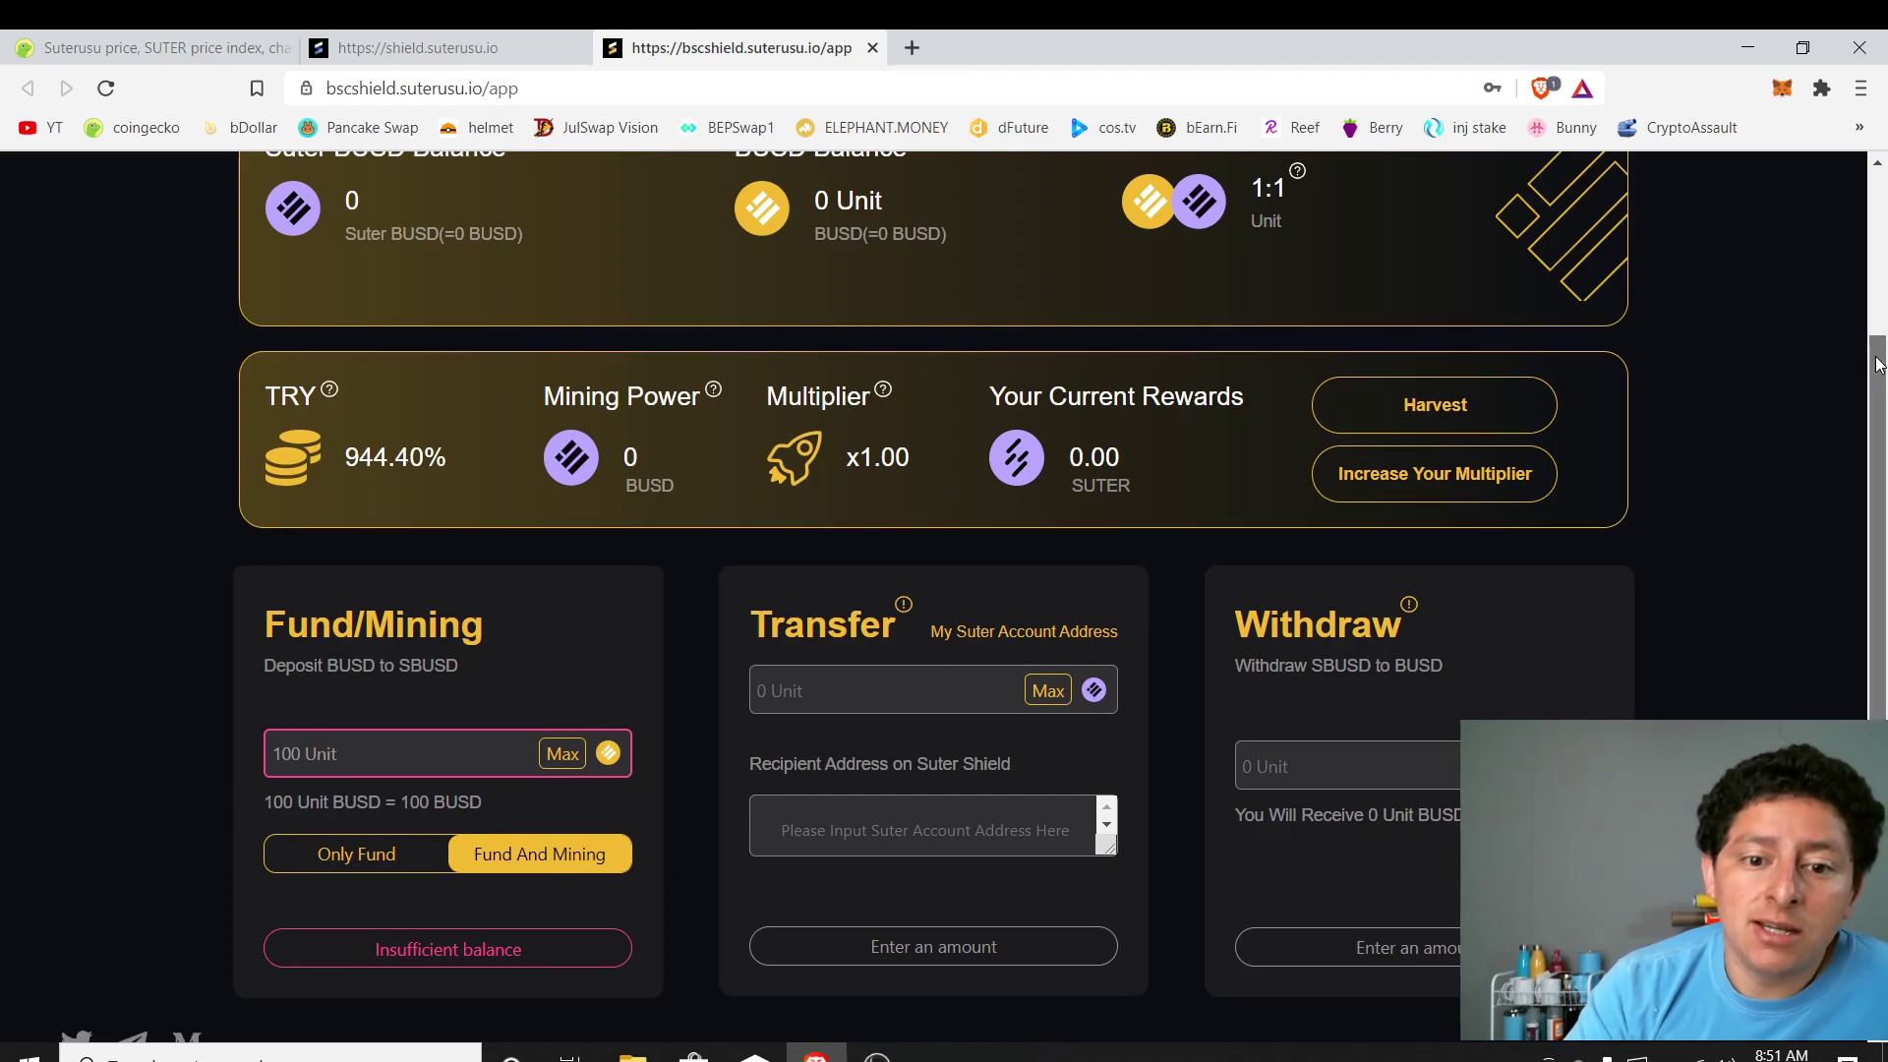
# - Examine the Transfer form's amount and recipient address fields without entering anything
pyautogui.moveTo(1876, 366); pyautogui.dragTo(1875, 413)
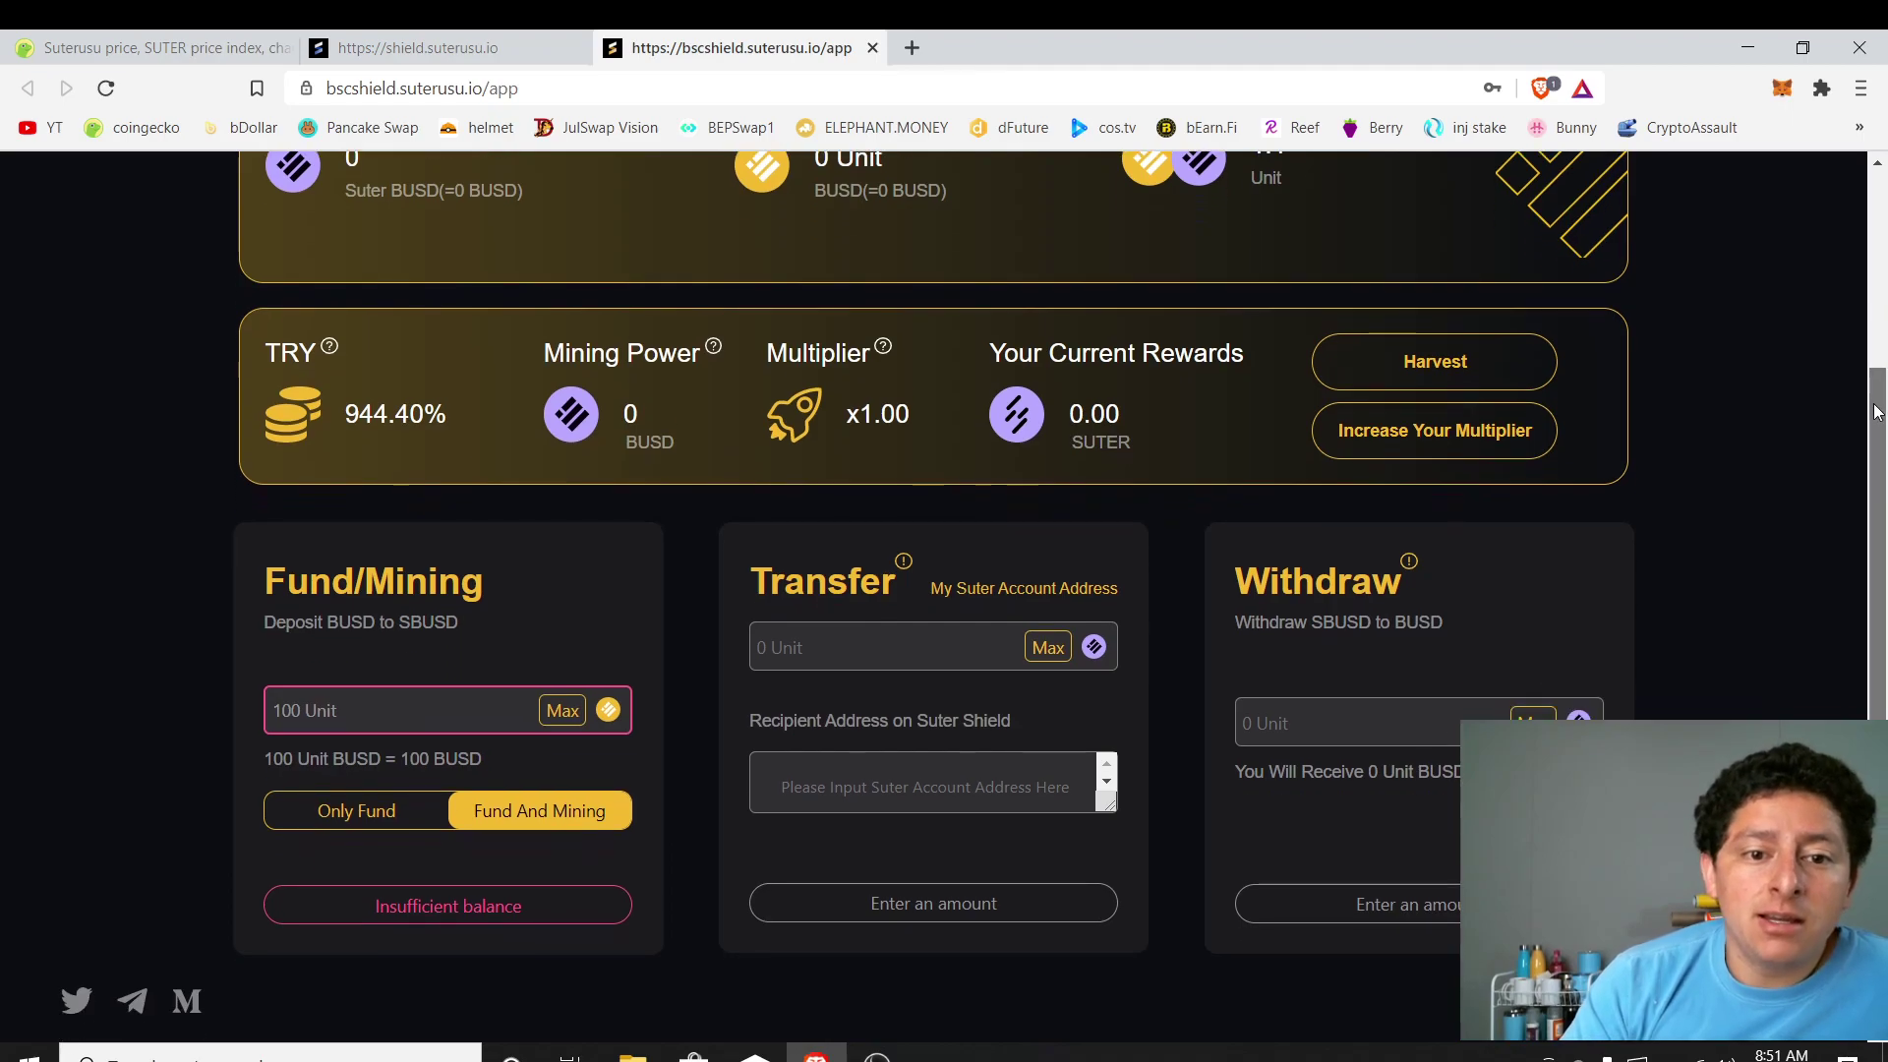
pyautogui.click(810, 648)
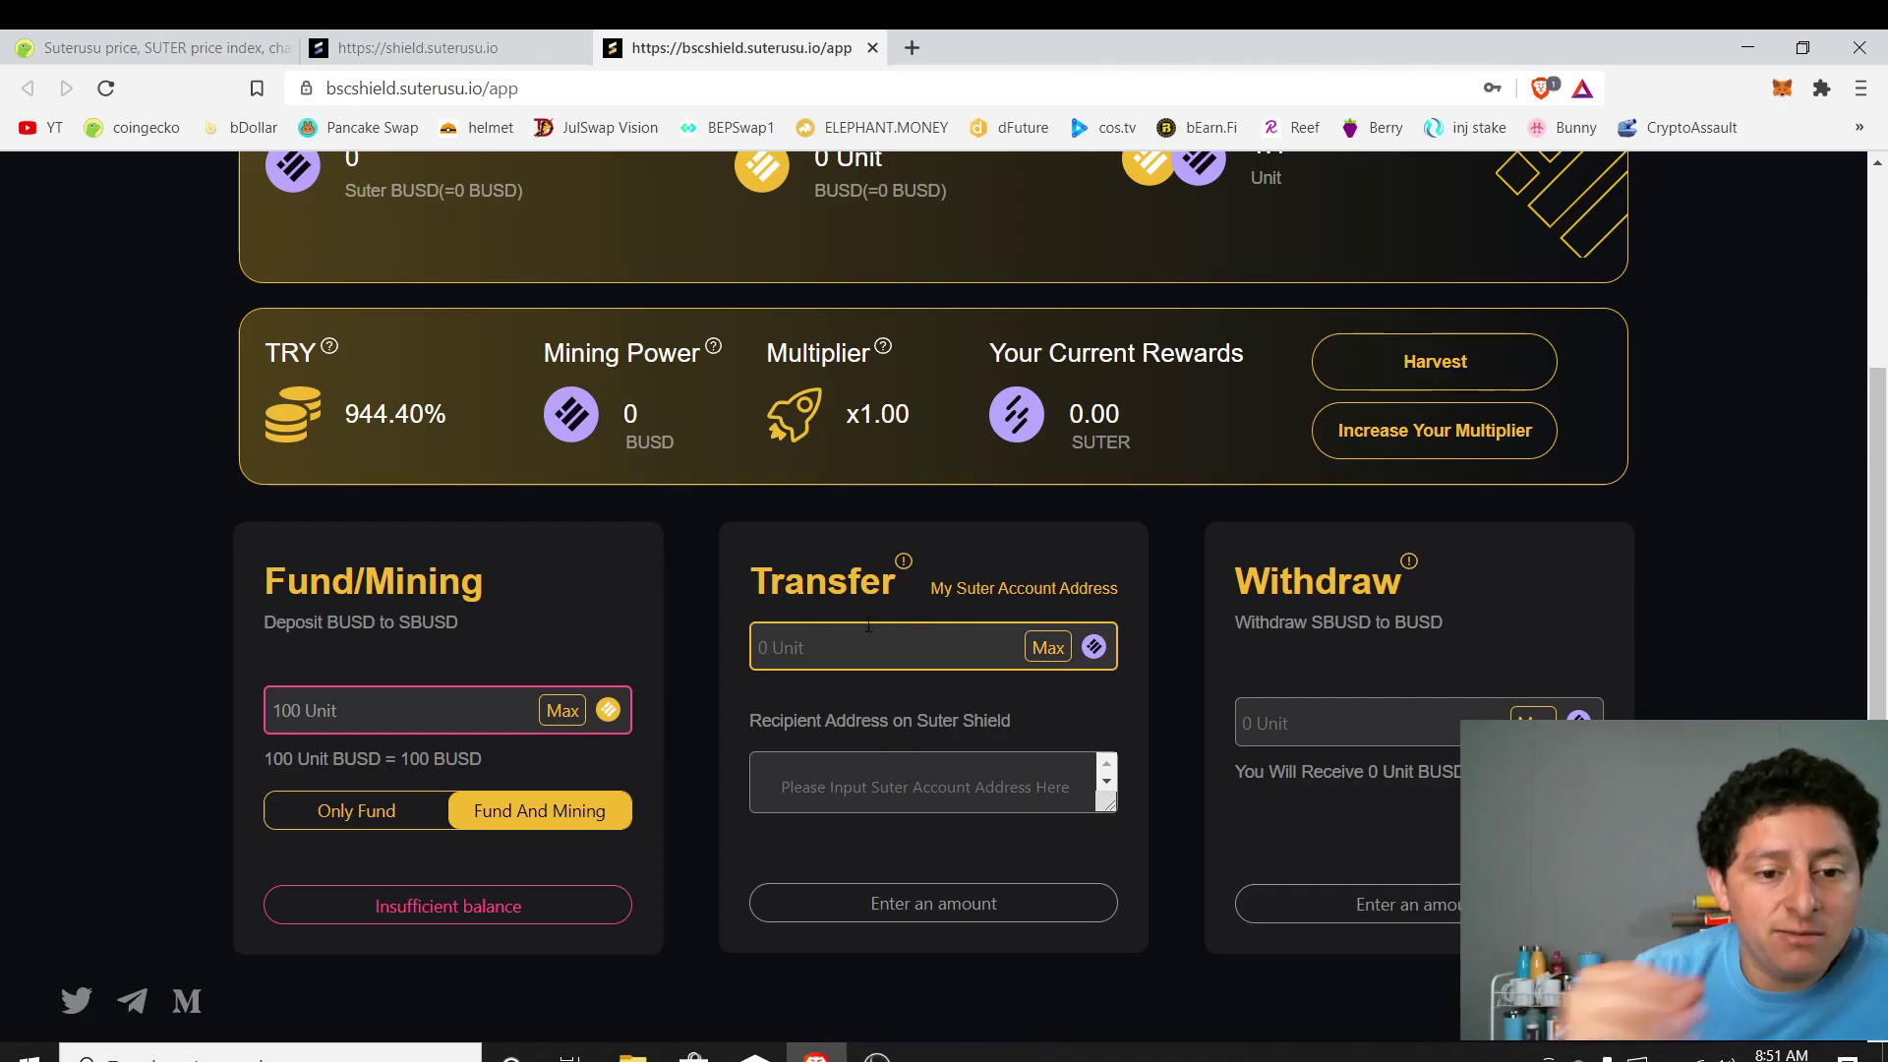
pyautogui.click(826, 784)
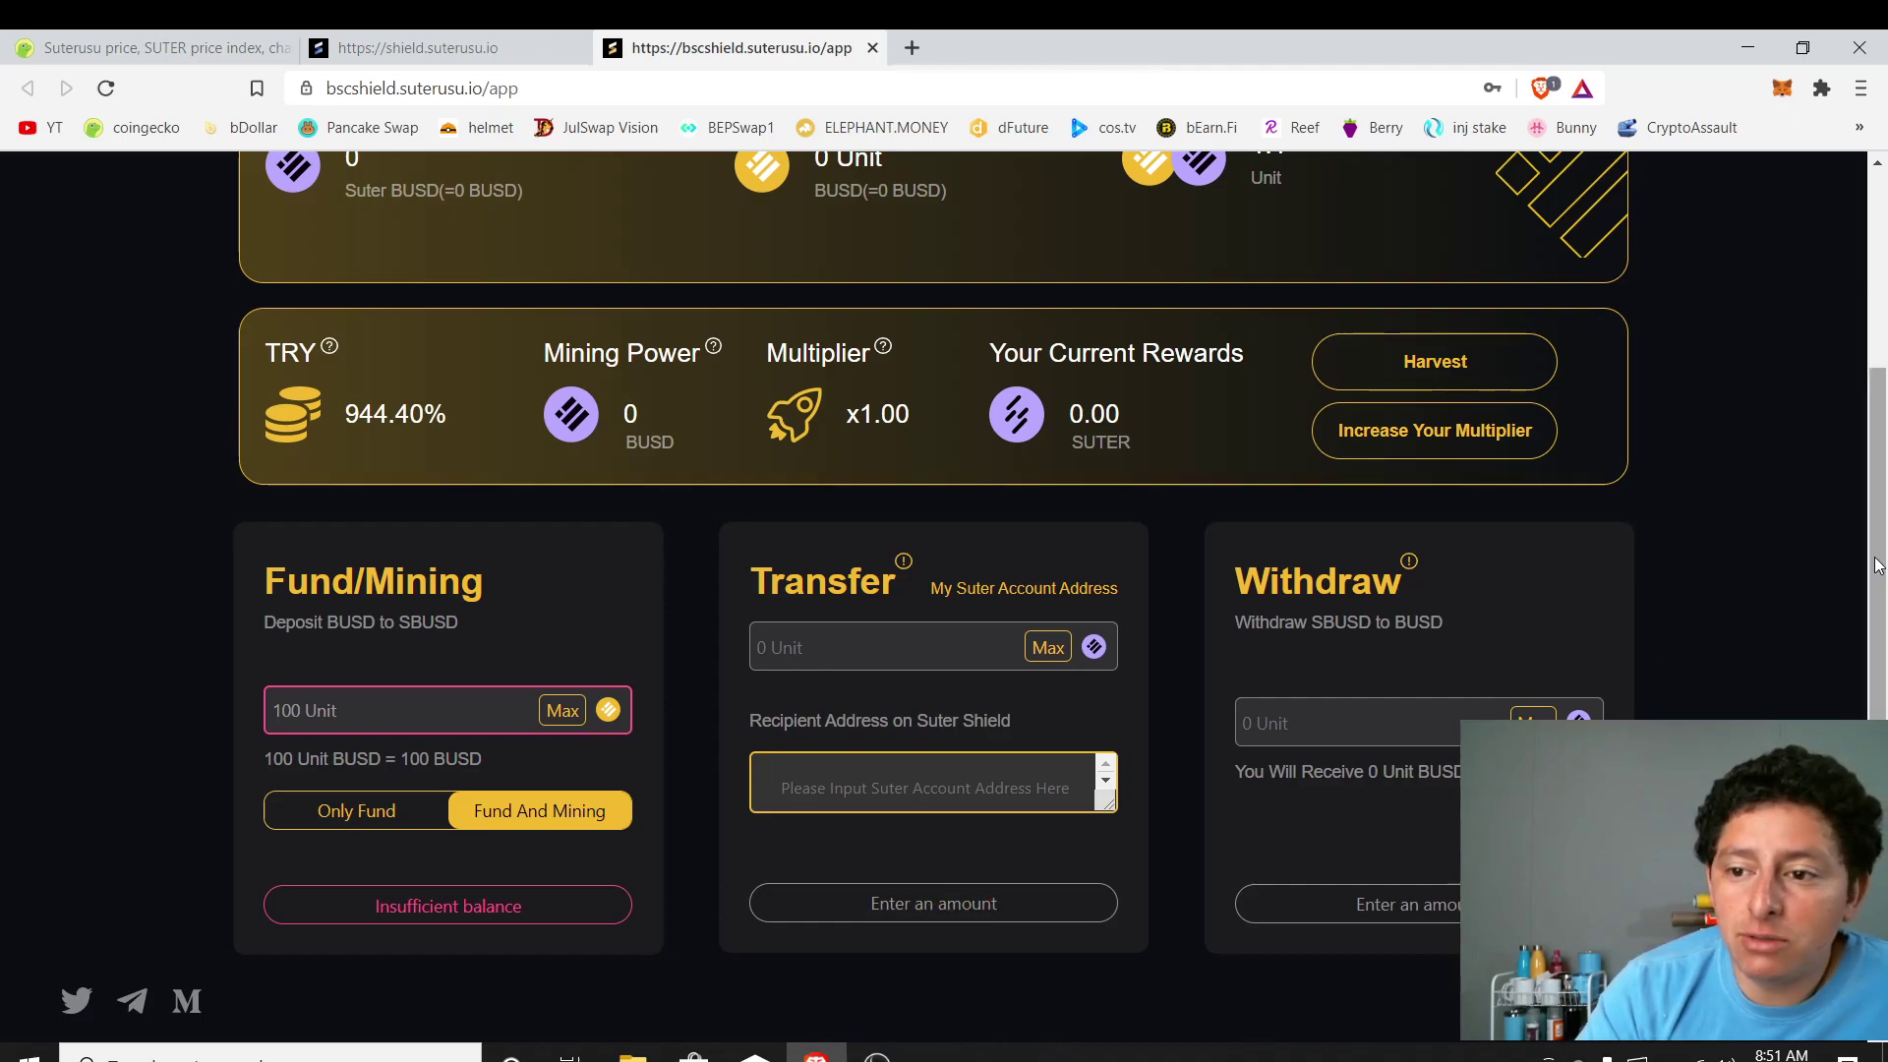
pyautogui.click(1105, 780)
pyautogui.click(1106, 783)
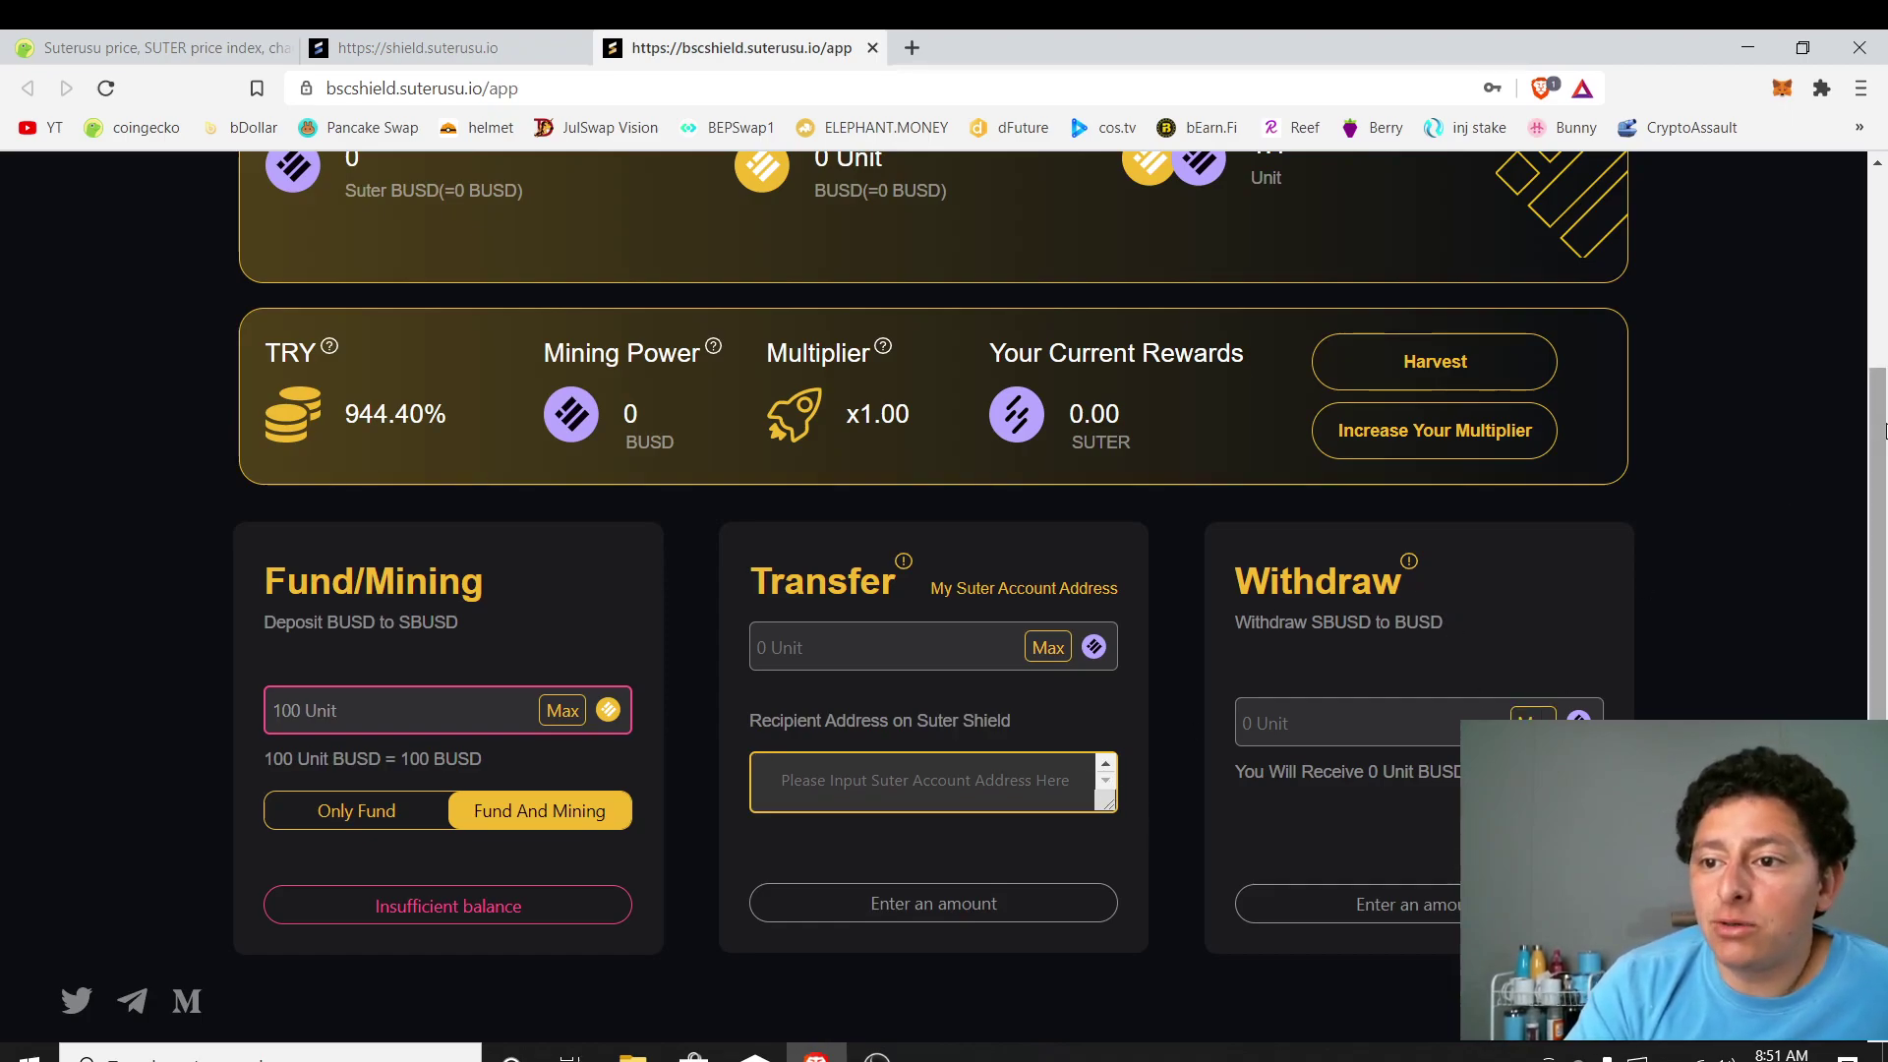
# - Open the Harvest dialog for the current SUTER rewards, read its reward release terms and close it
pyautogui.moveTo(1879, 415); pyautogui.dragTo(1884, 215)
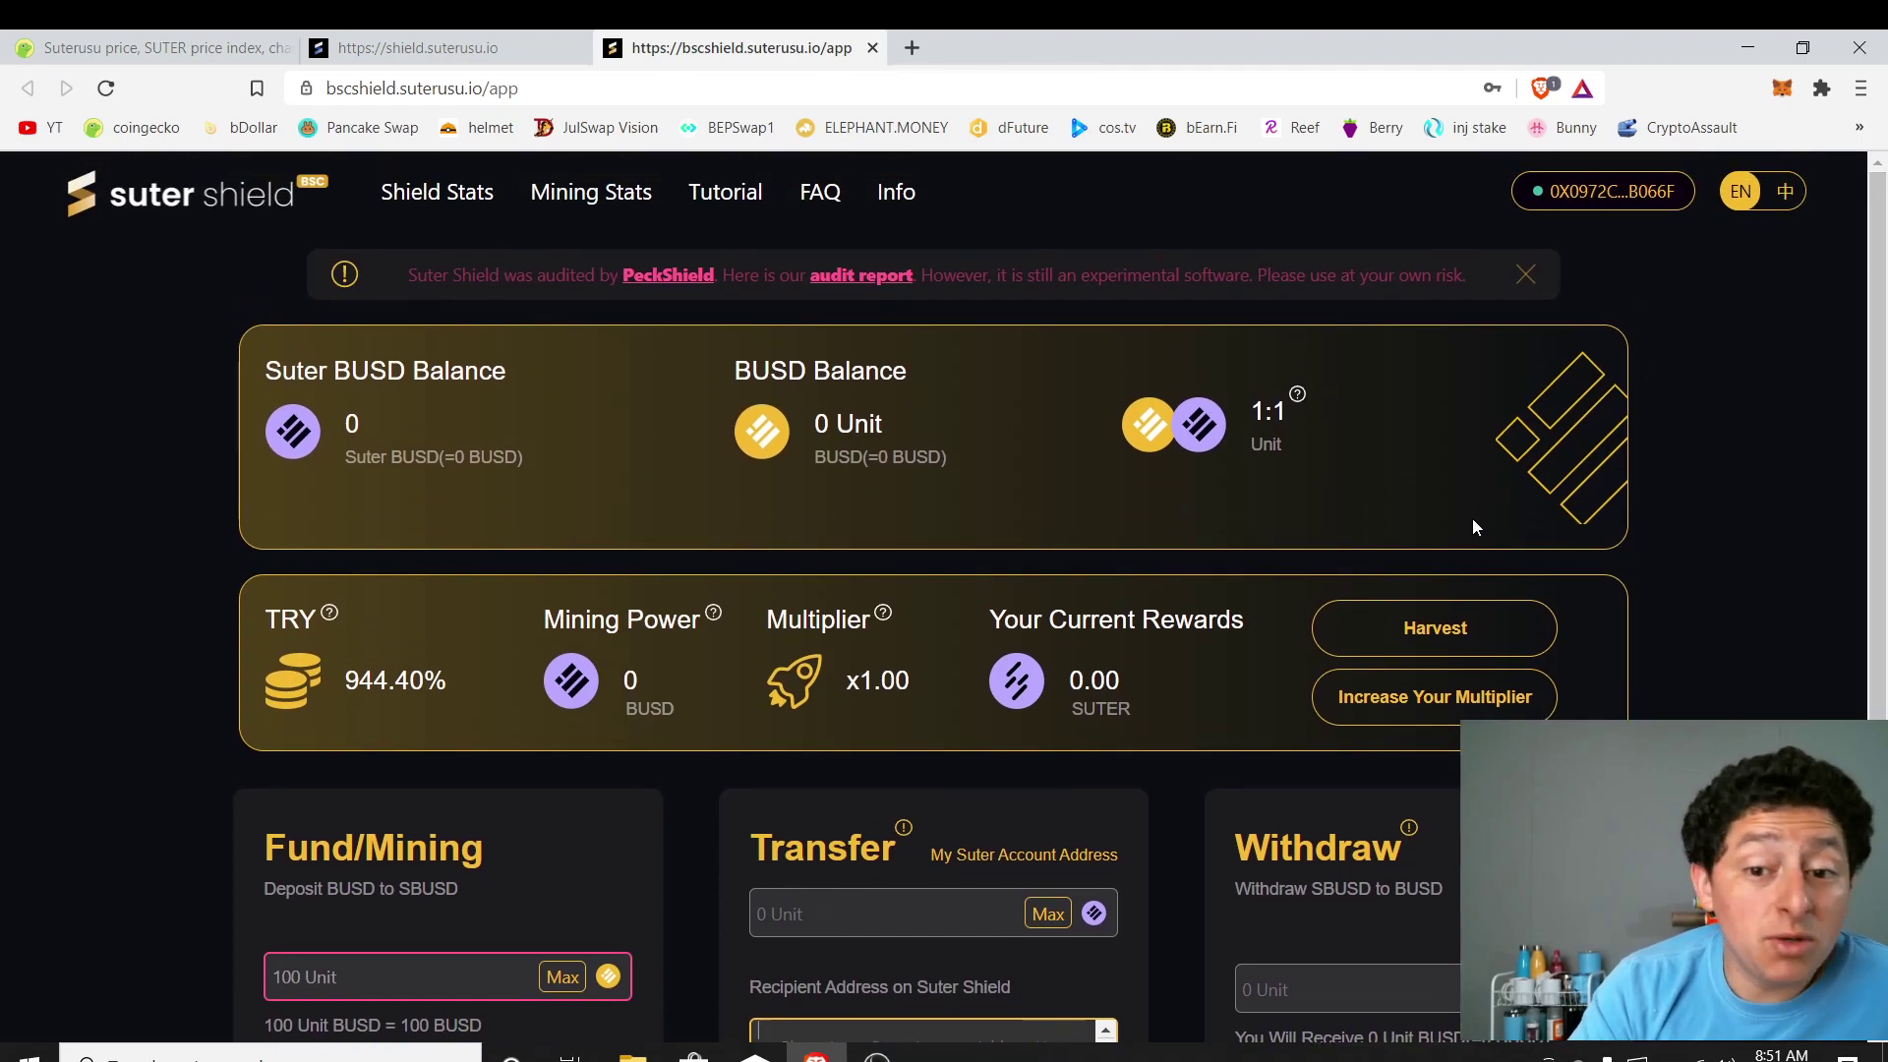
pyautogui.moveTo(1058, 680); pyautogui.dragTo(1119, 680)
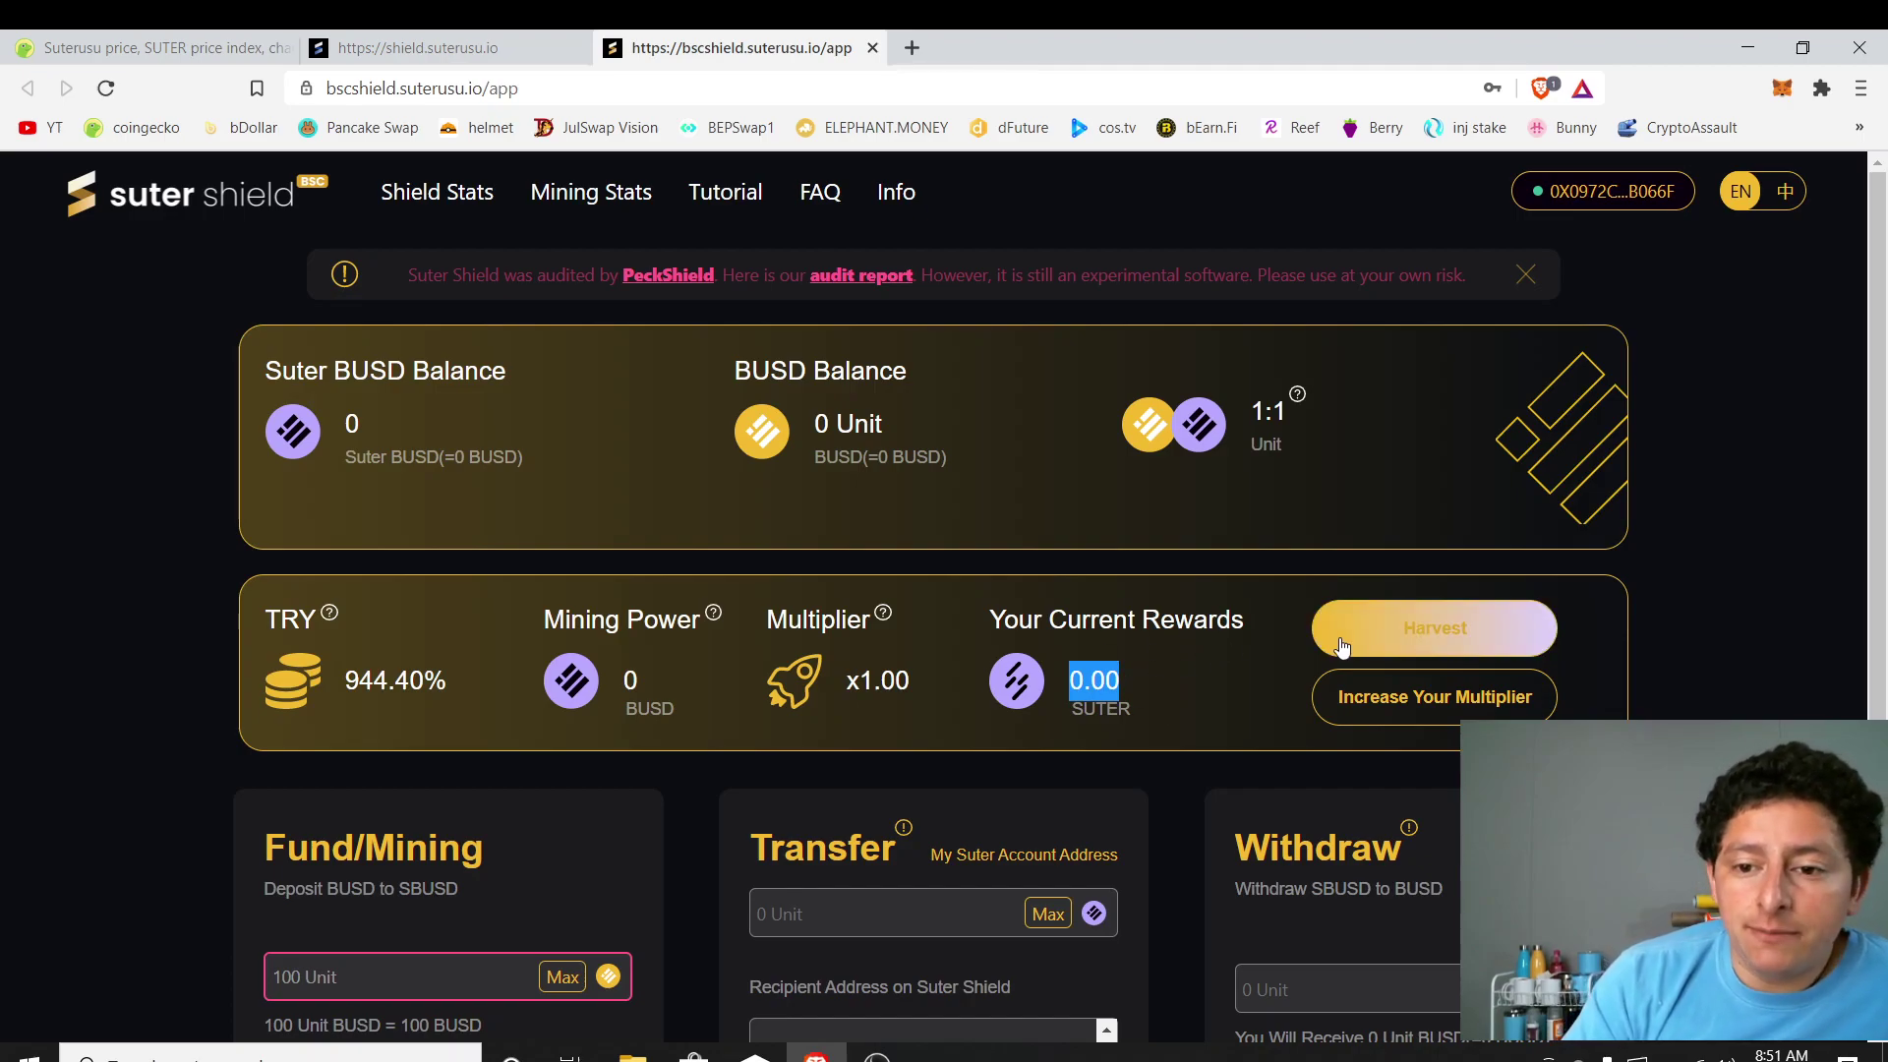
pyautogui.click(1411, 637)
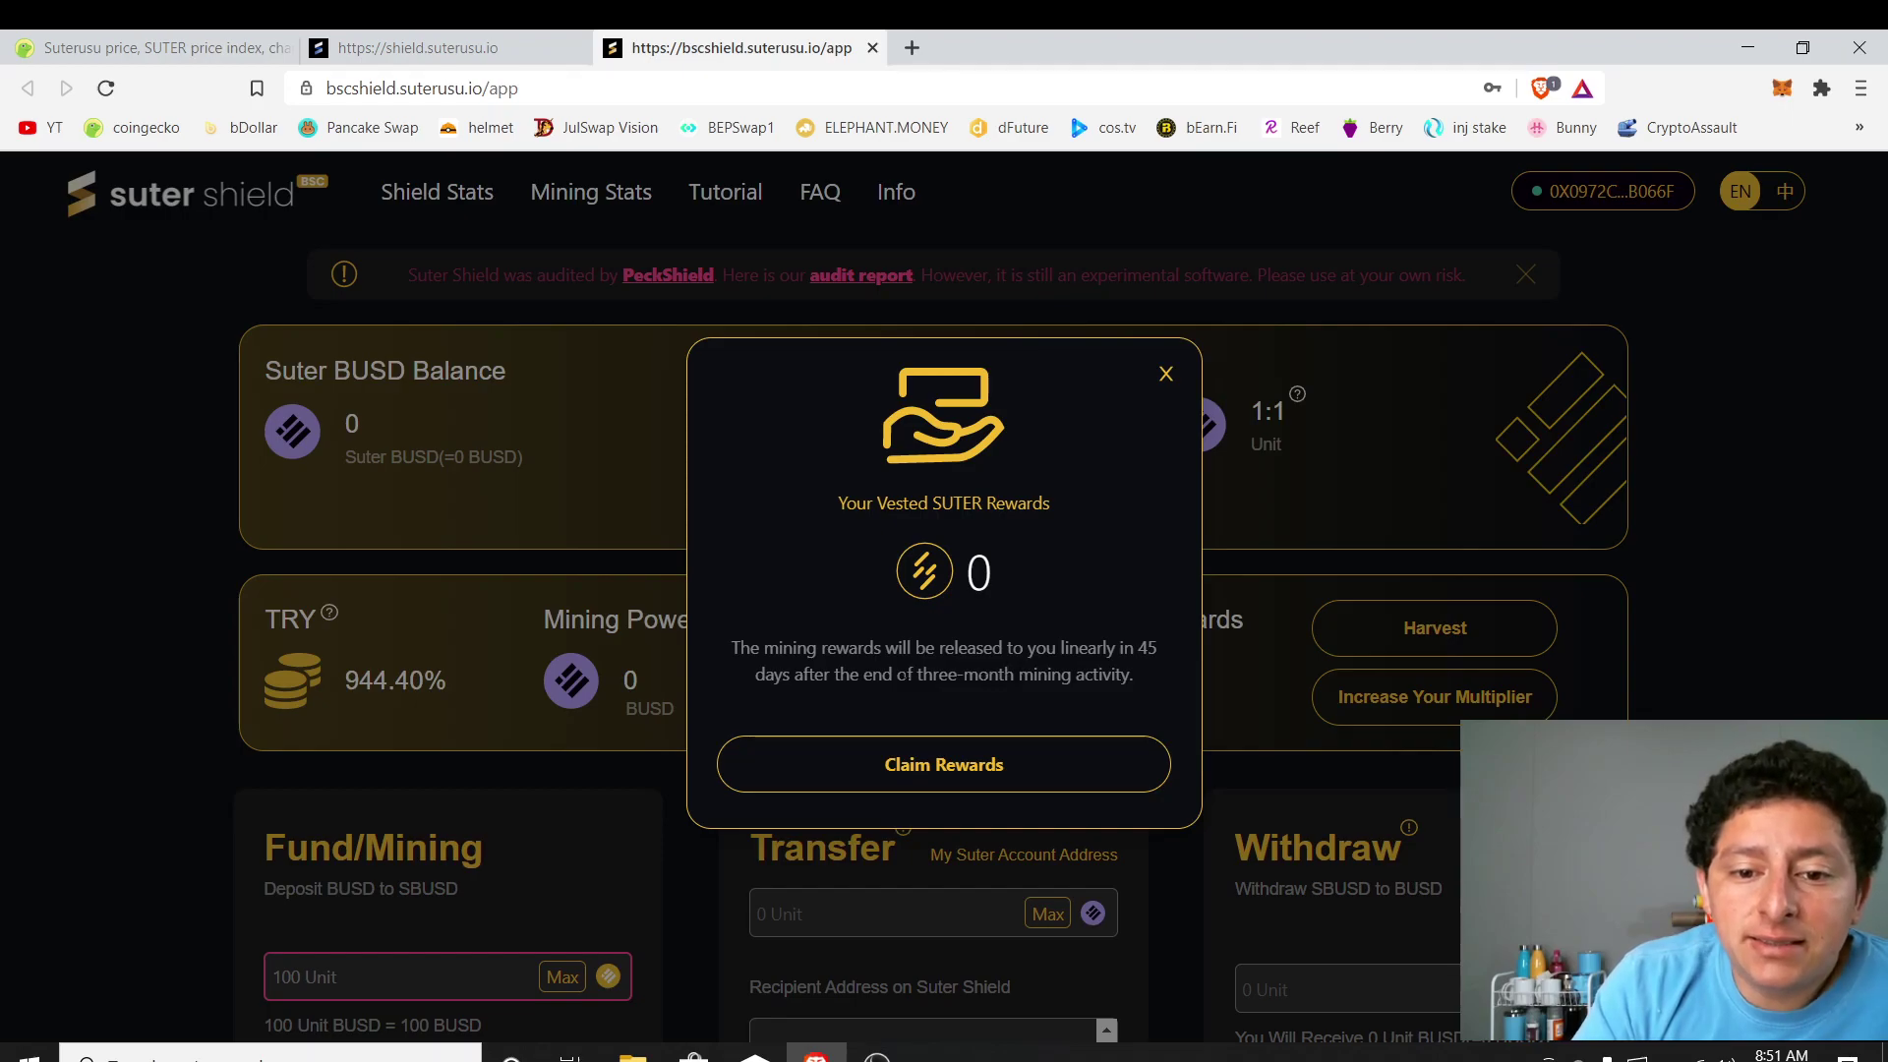
pyautogui.moveTo(921, 675); pyautogui.dragTo(1018, 696)
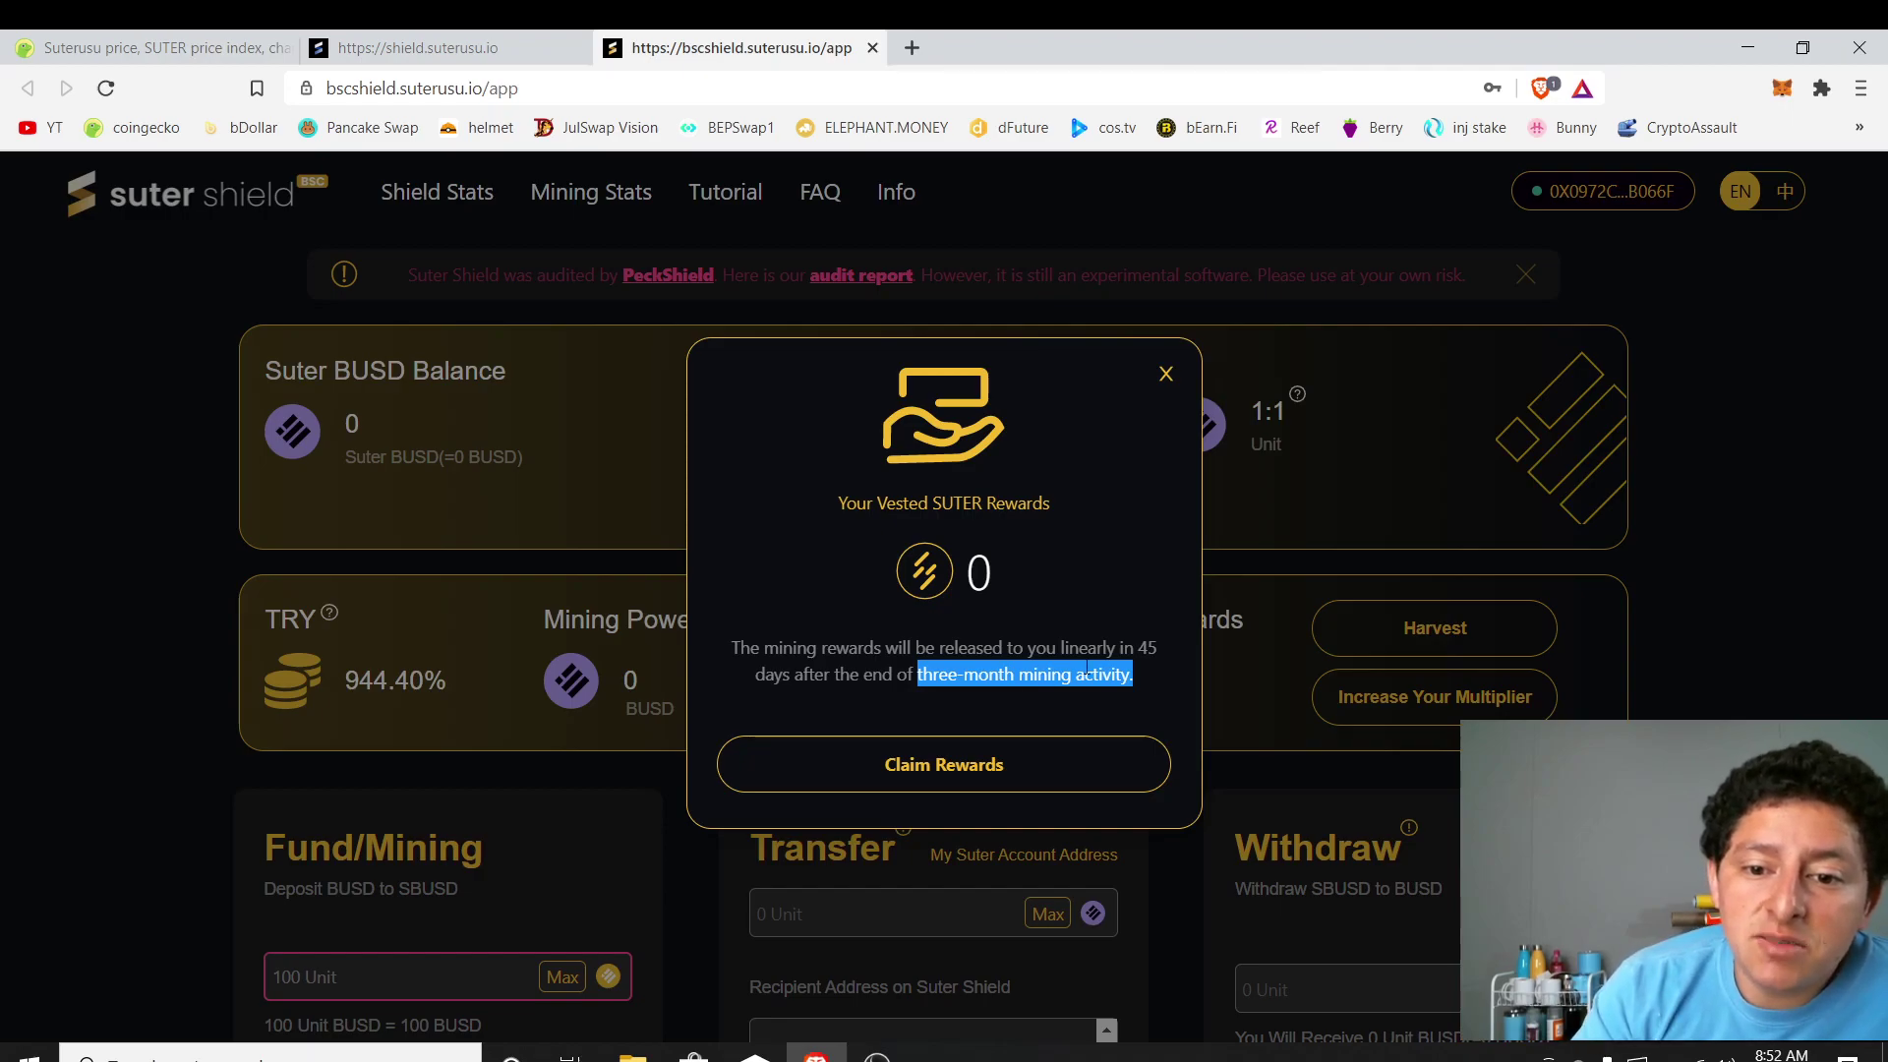
pyautogui.click(1017, 696)
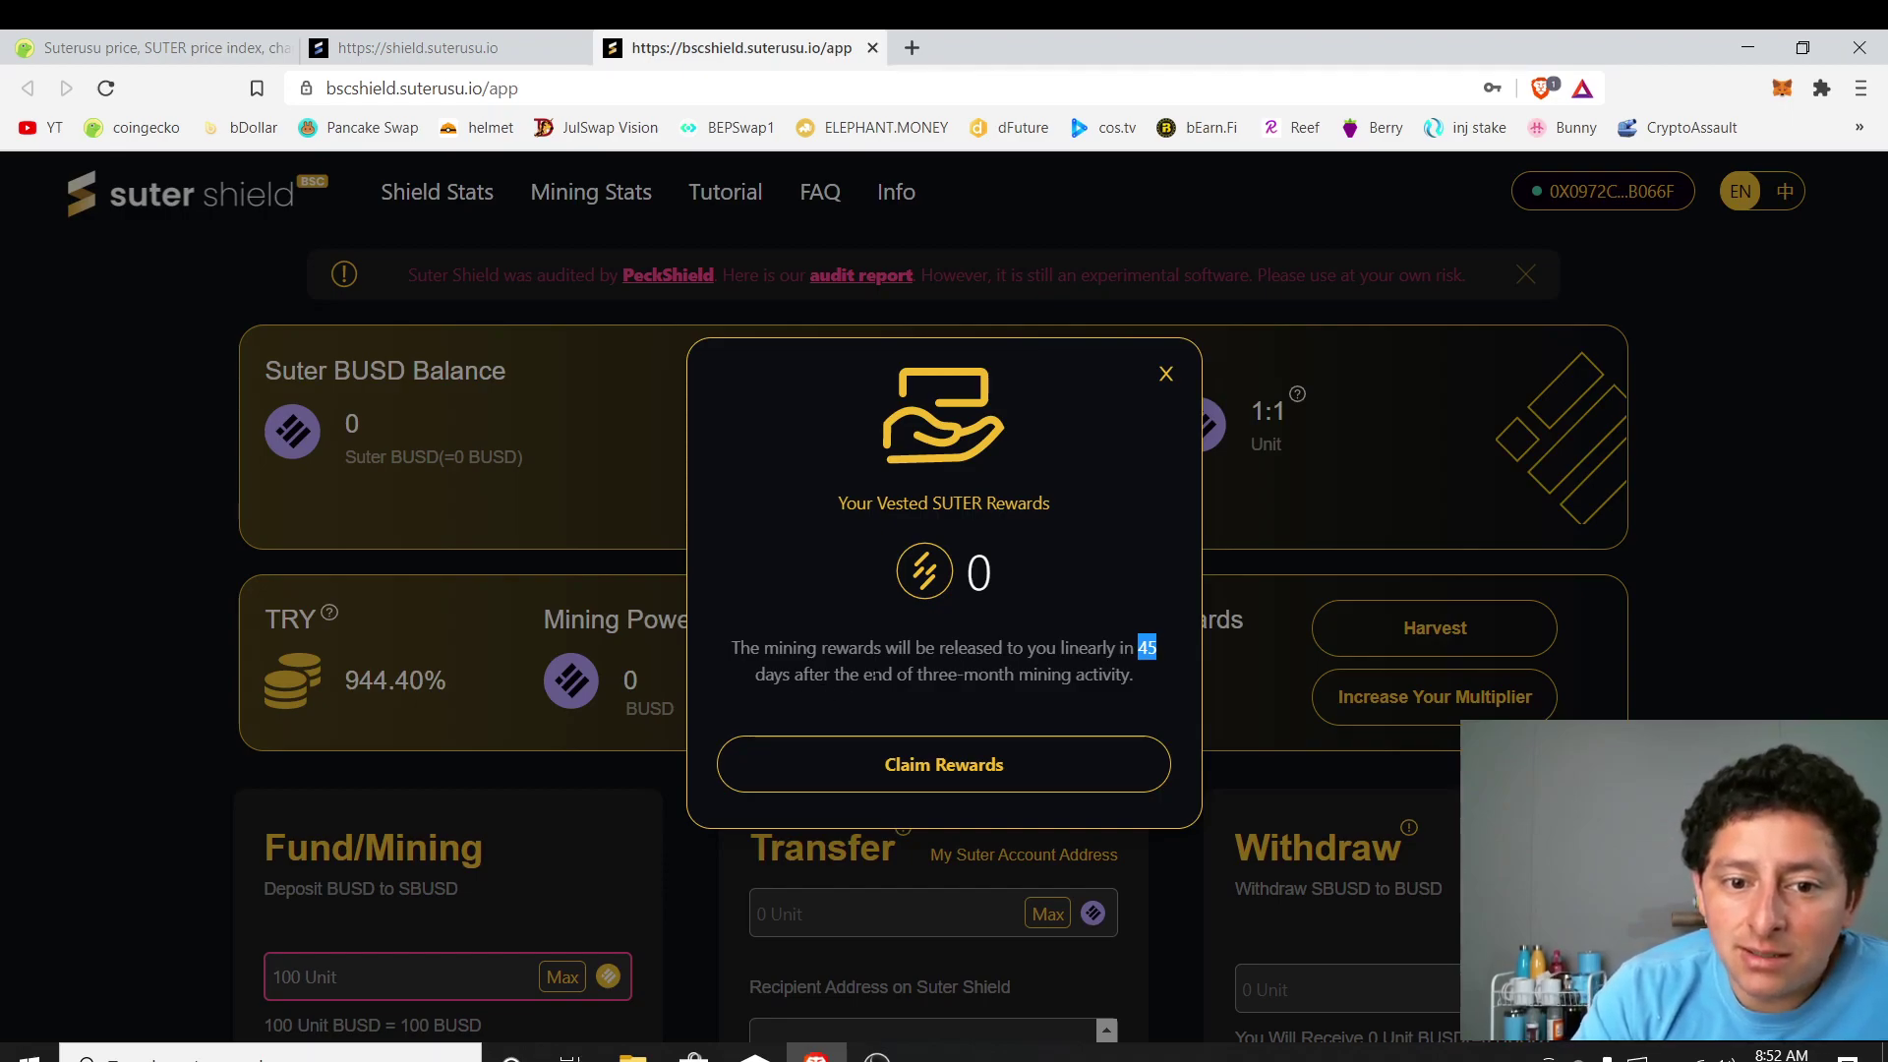
pyautogui.moveTo(792, 649); pyautogui.dragTo(873, 649)
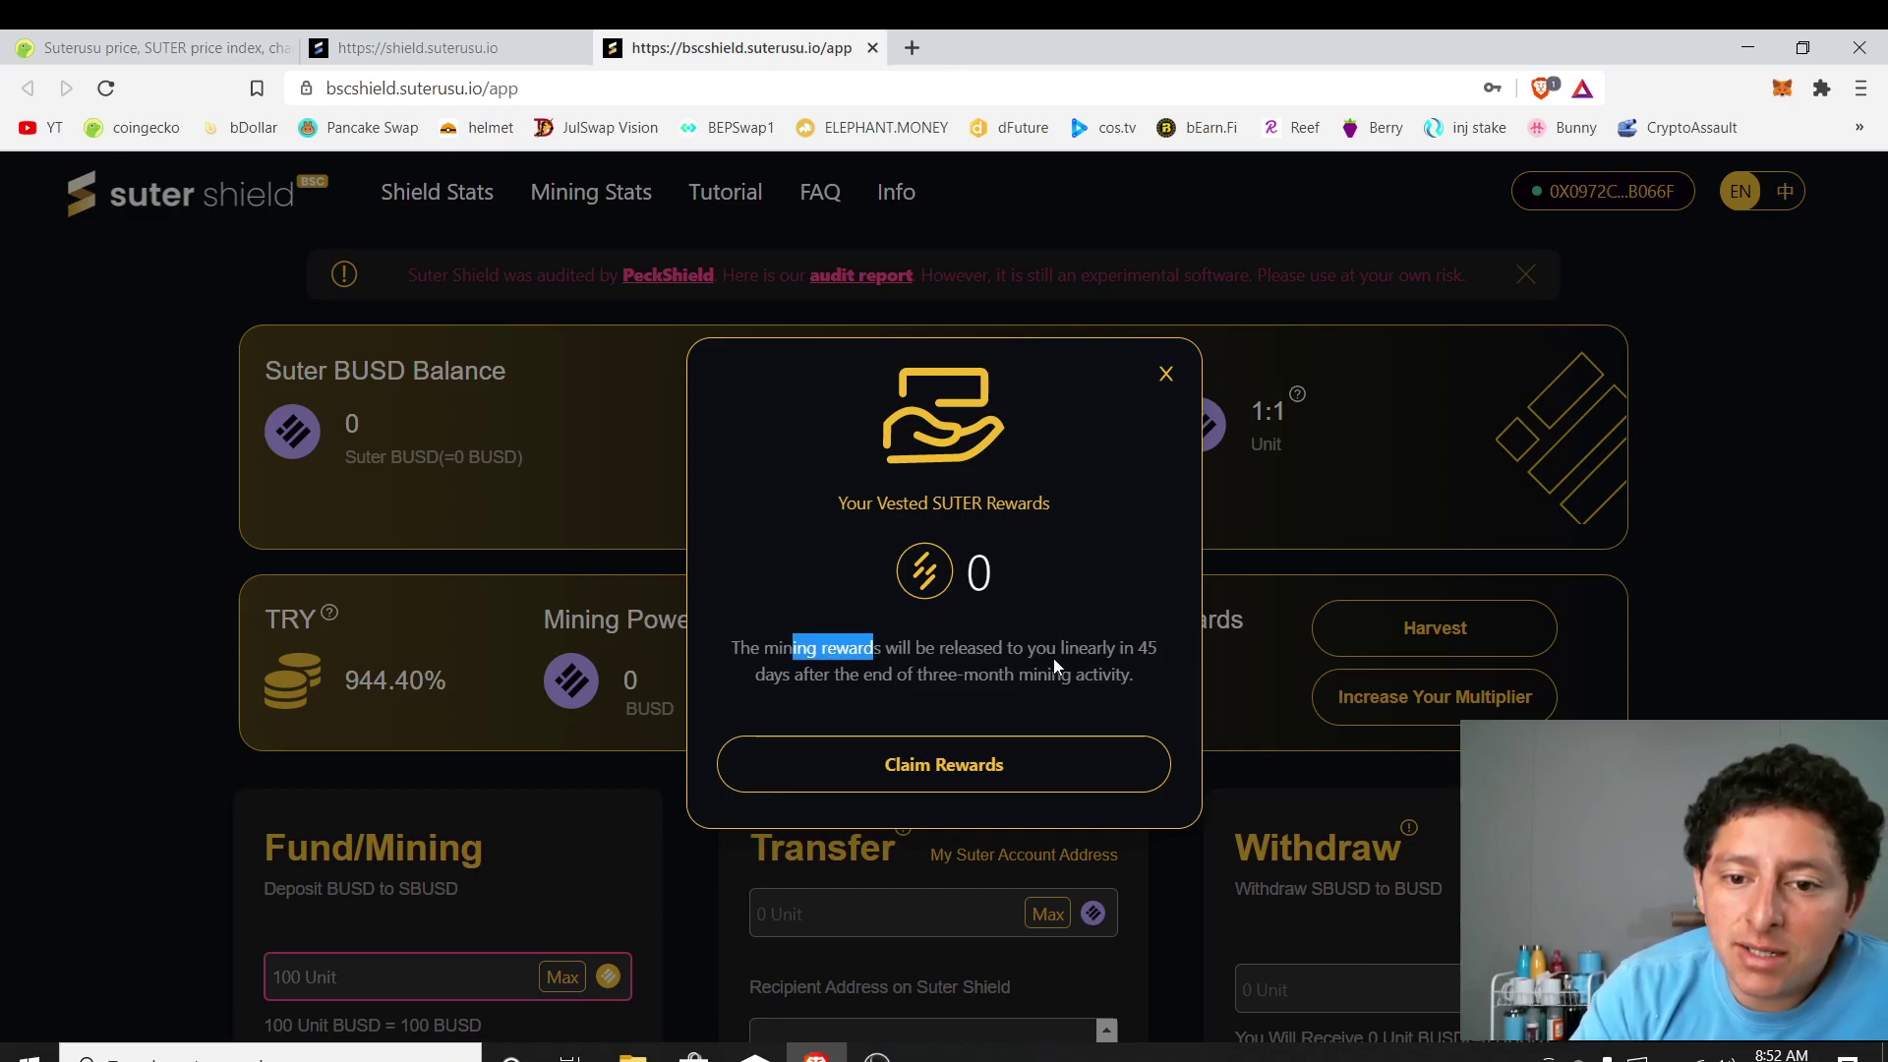
pyautogui.moveTo(983, 646); pyautogui.dragTo(1153, 669)
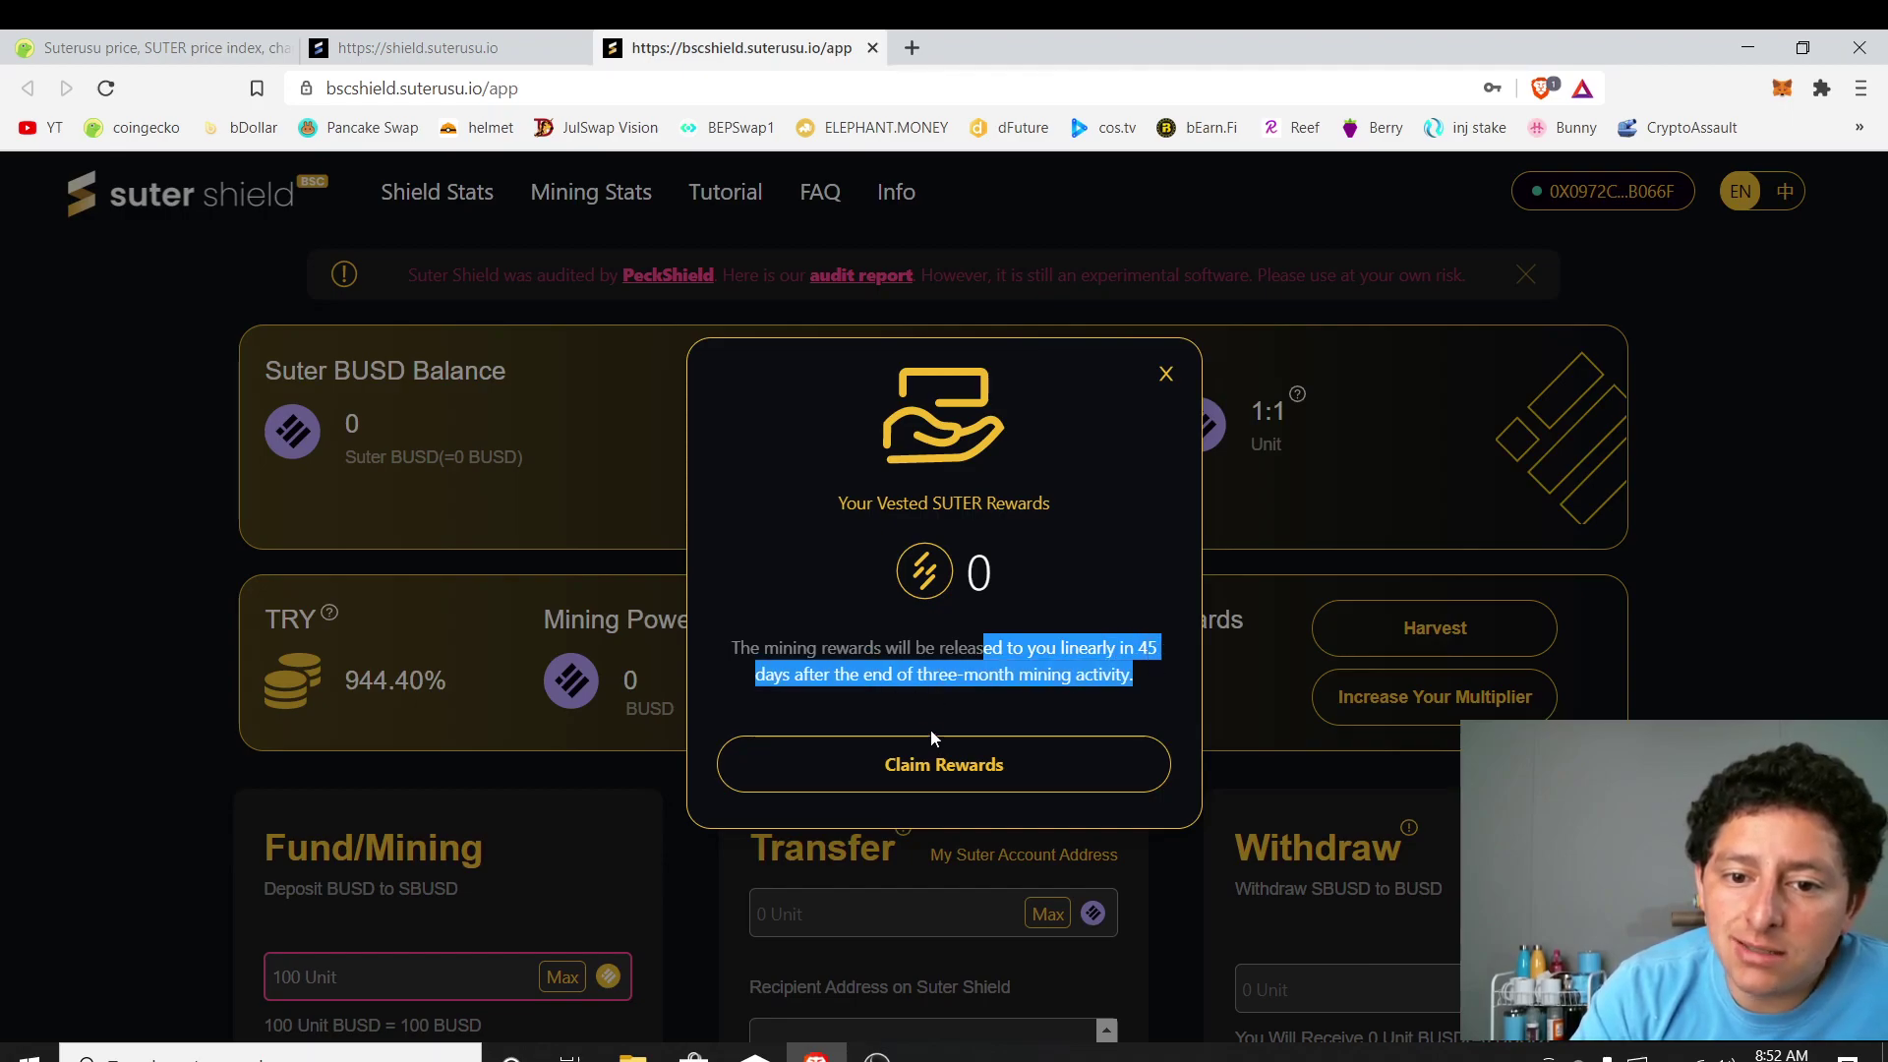
pyautogui.click(956, 714)
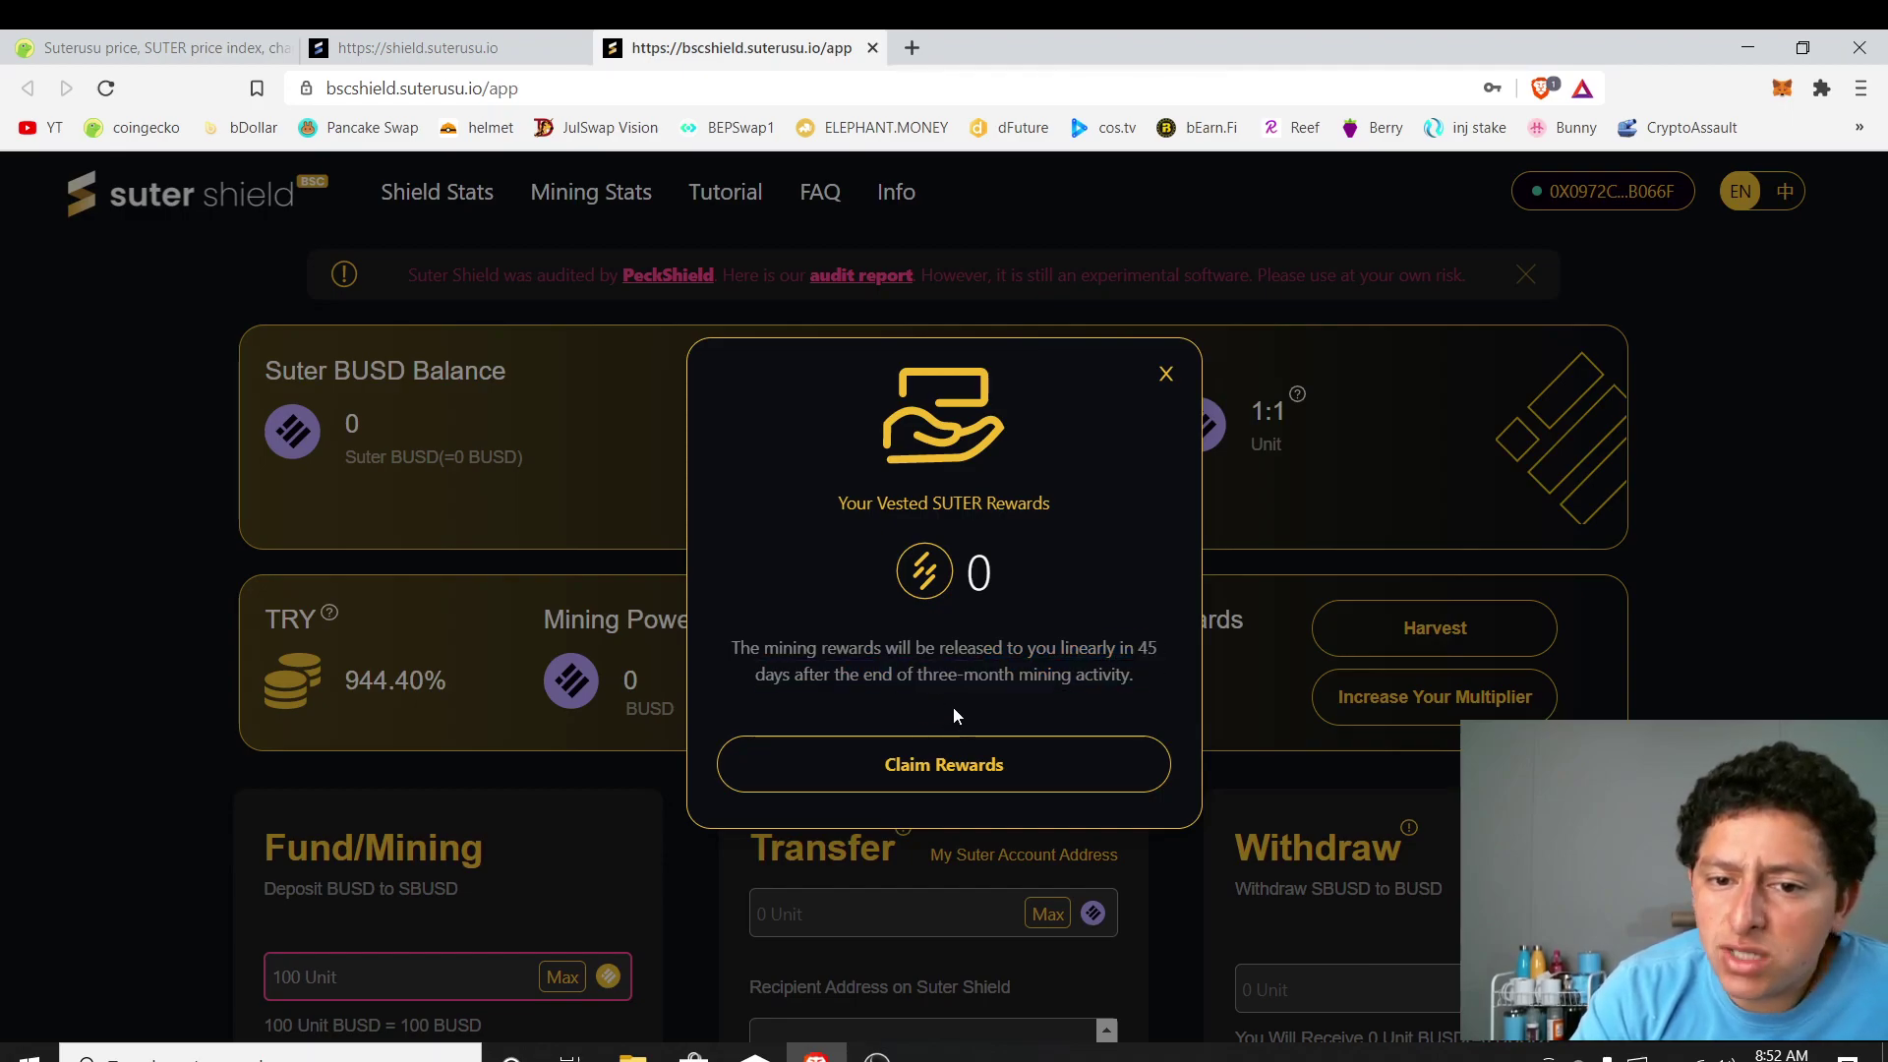
pyautogui.click(1166, 375)
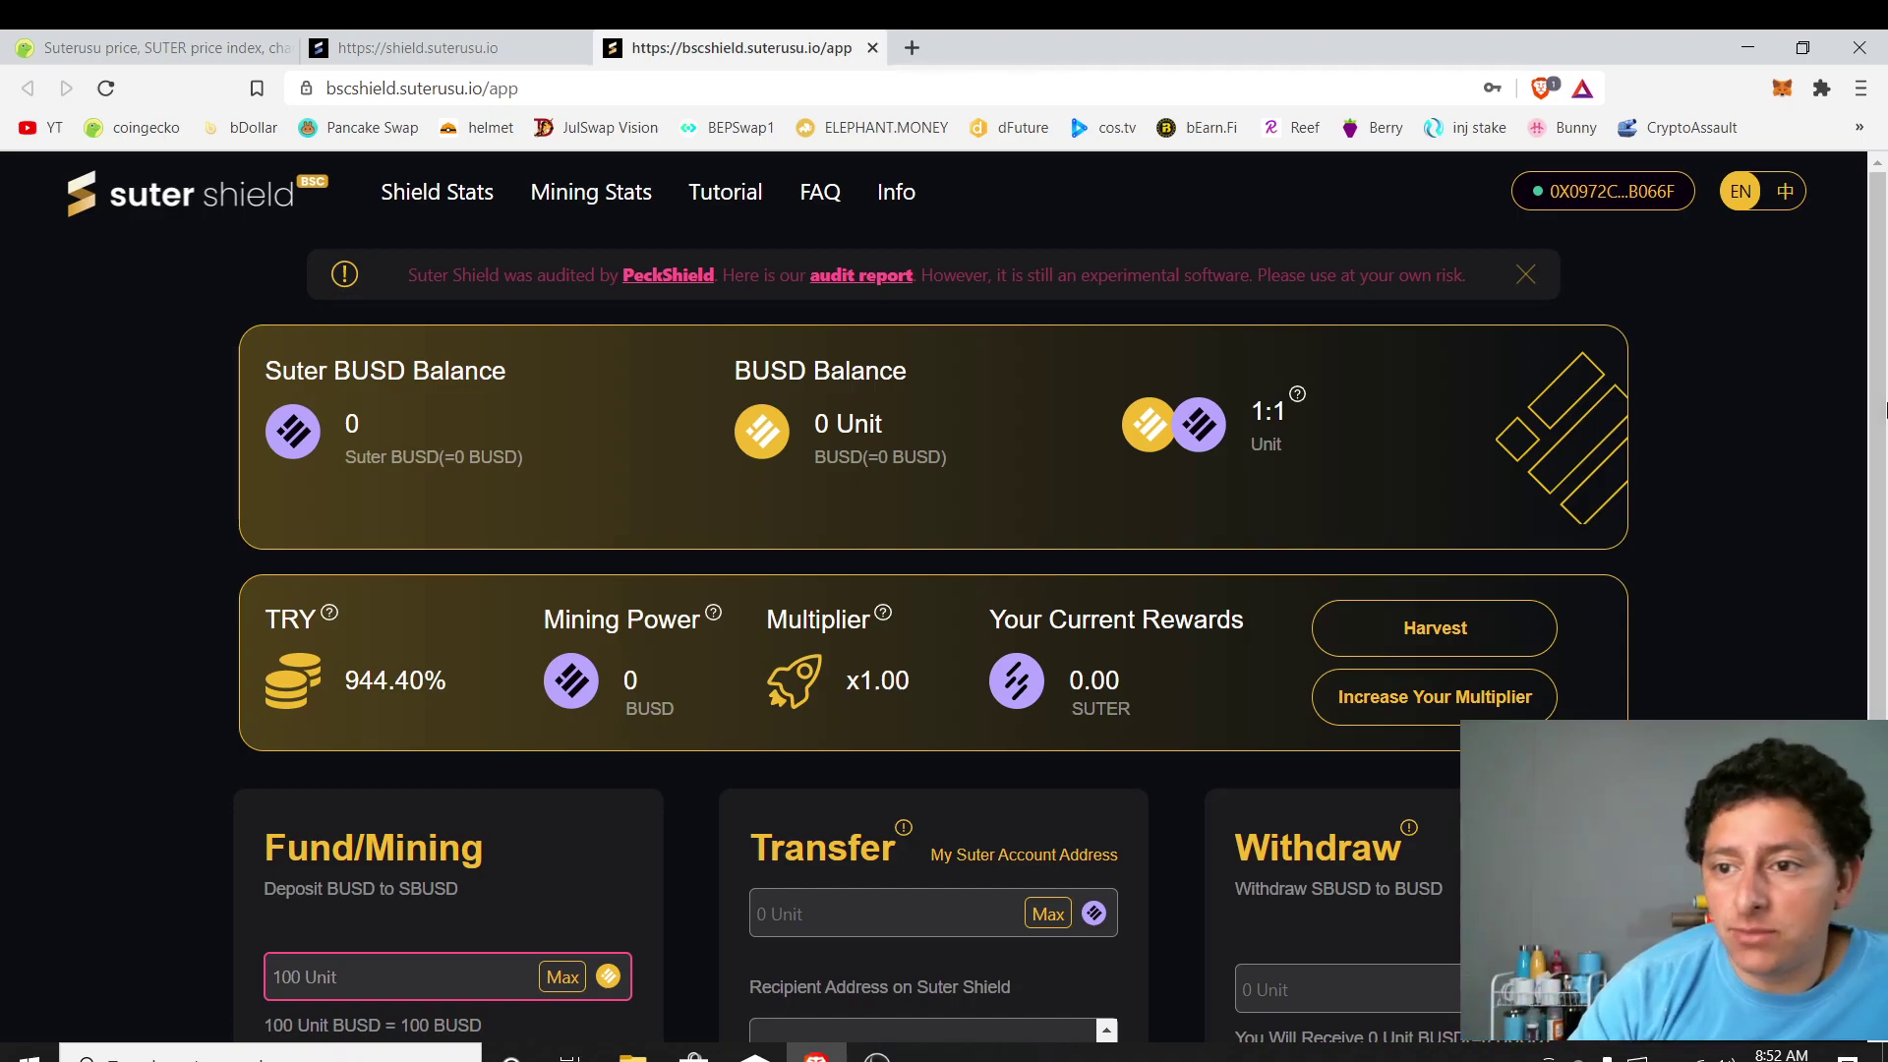
pyautogui.moveTo(1878, 412)
pyautogui.mouseDown()
pyautogui.moveTo(1878, 619)
pyautogui.moveTo(1878, 393)
pyautogui.mouseUp()
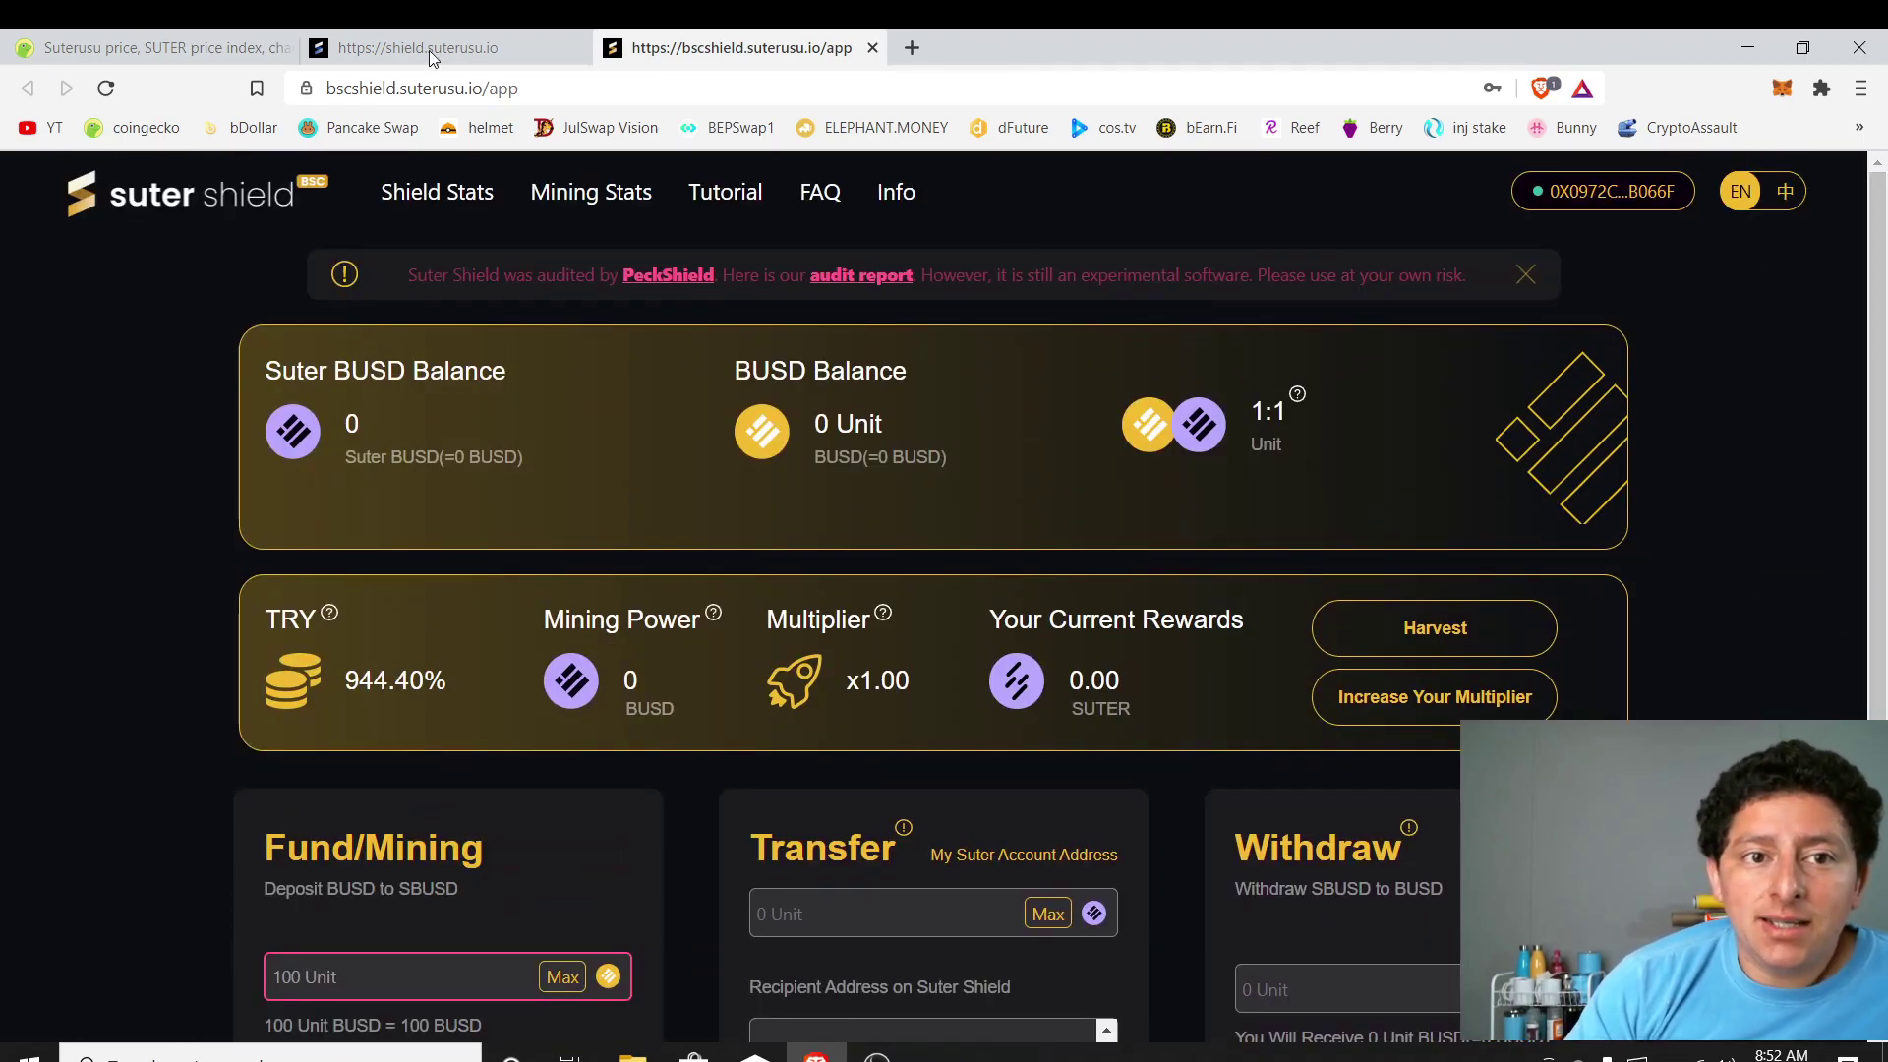
# - Switch to the CoinGecko page, search for "tornad" and review the Tornado Cash (TORN) coin page
pyautogui.click(216, 48)
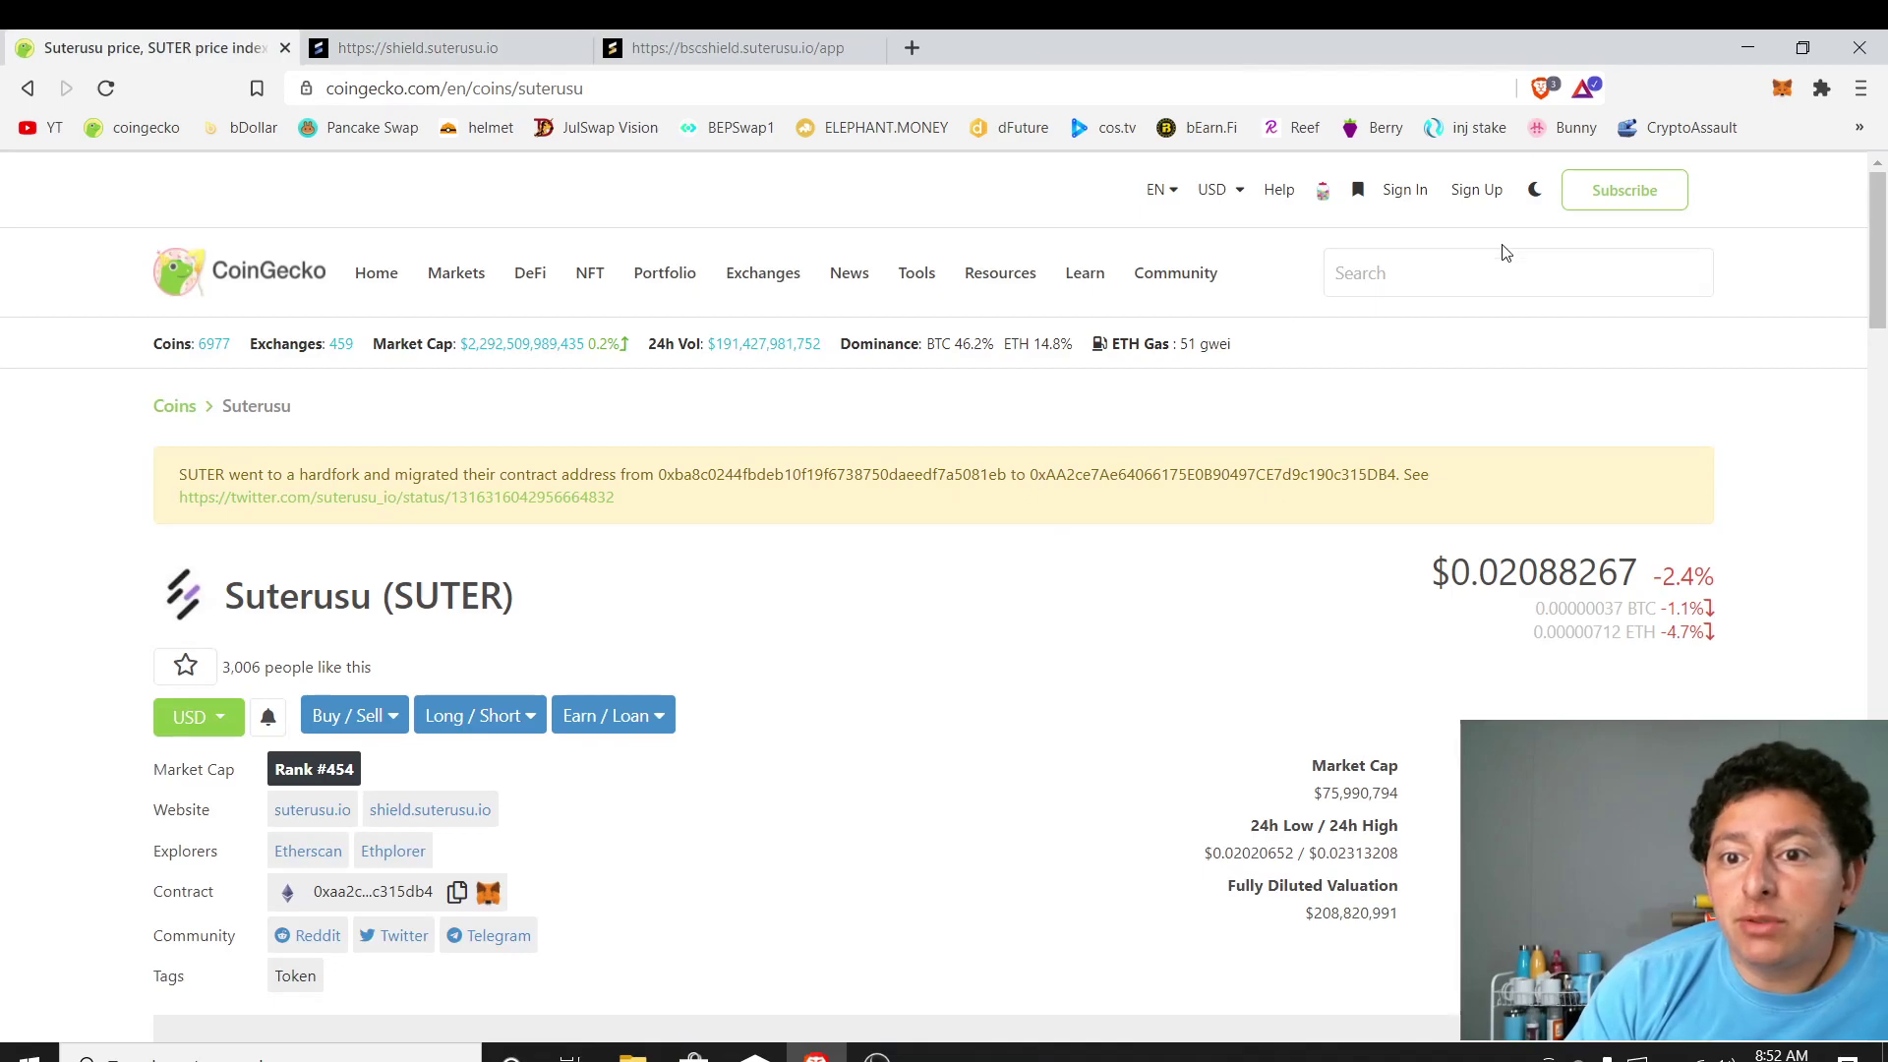
pyautogui.click(1494, 284)
pyautogui.write('tornad')
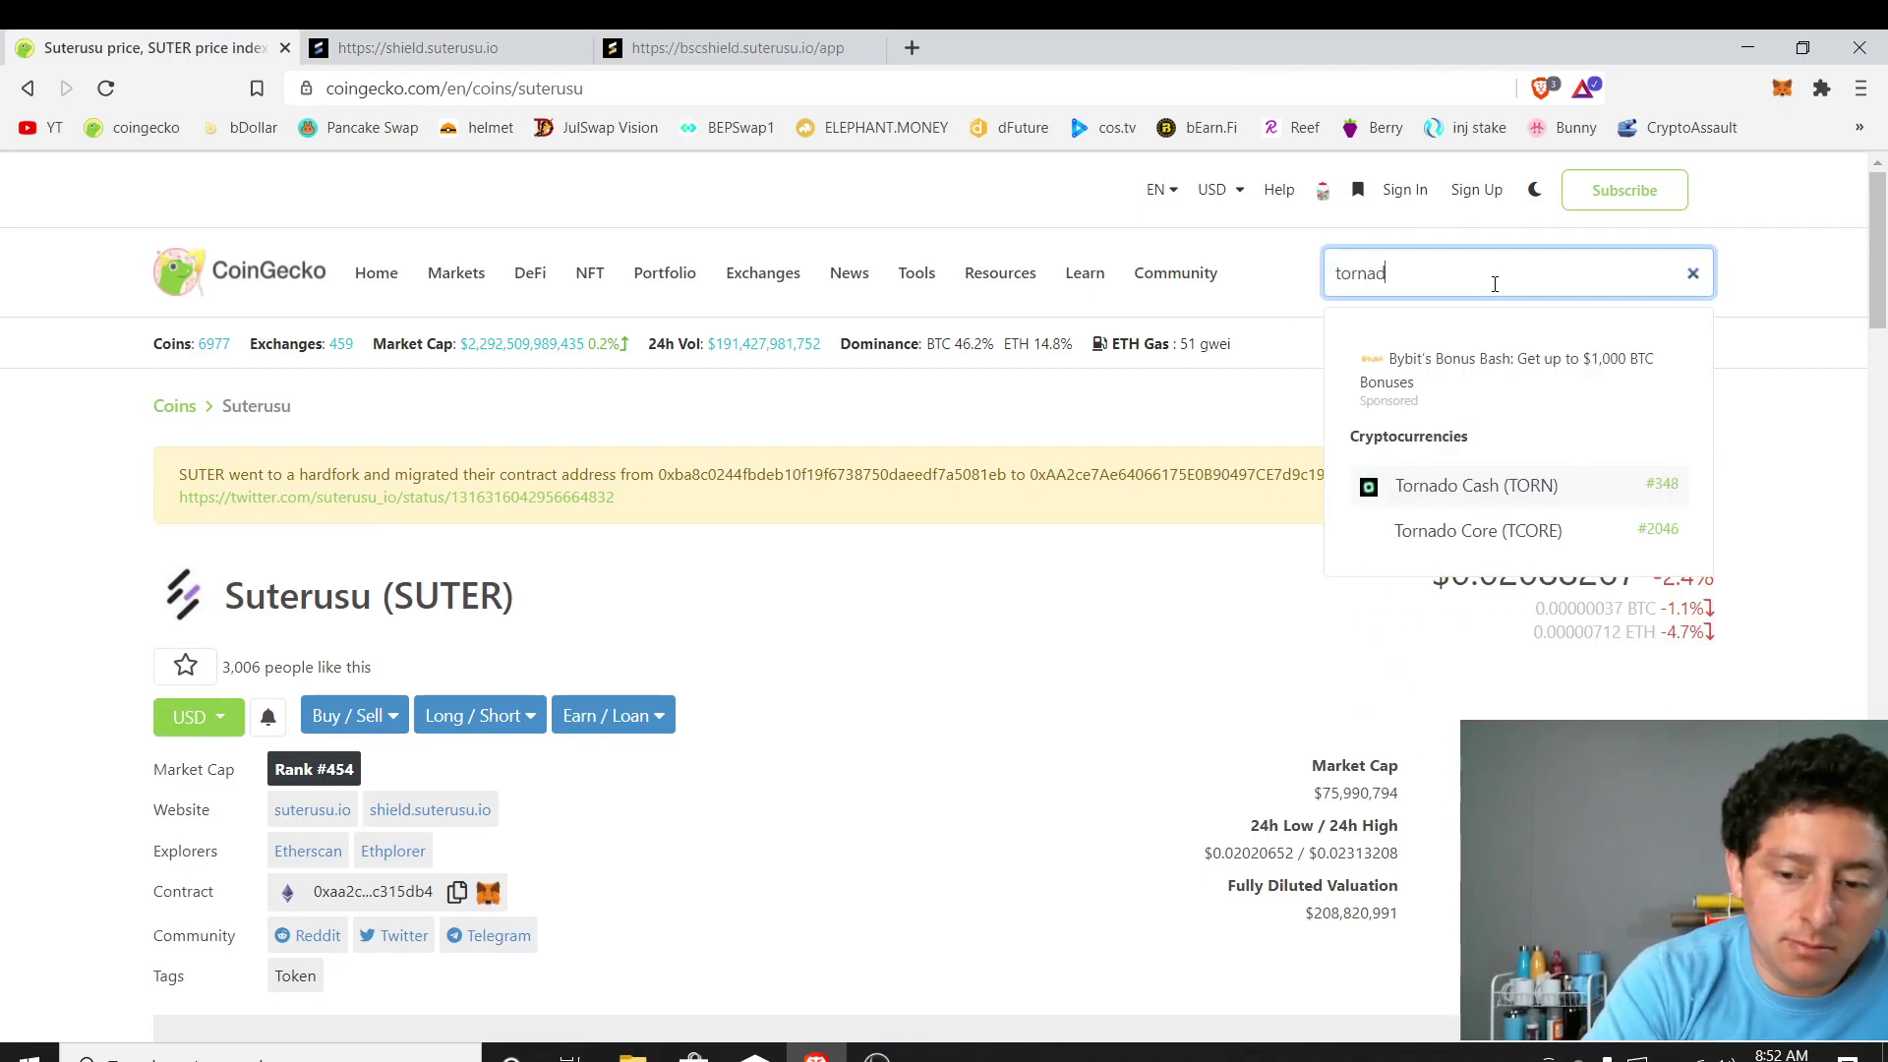
pyautogui.click(1504, 487)
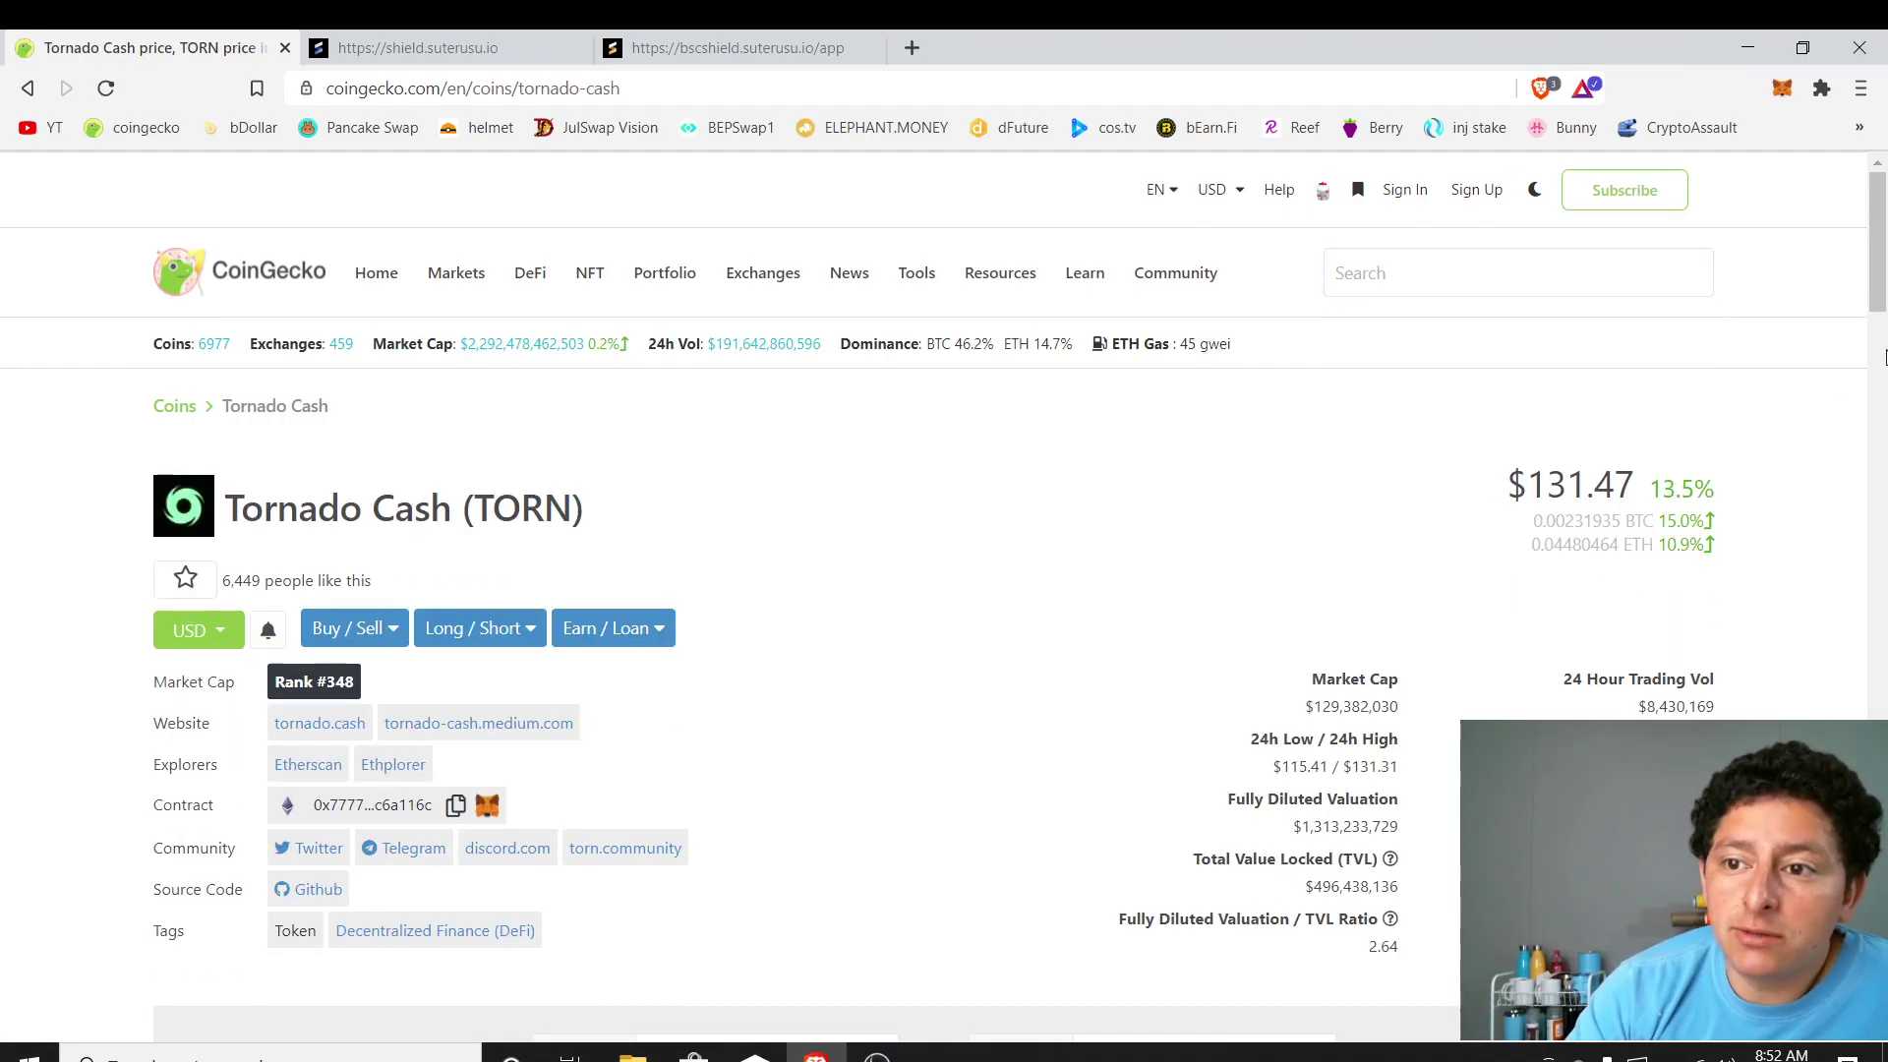
pyautogui.scroll(-2, 1880, 254)
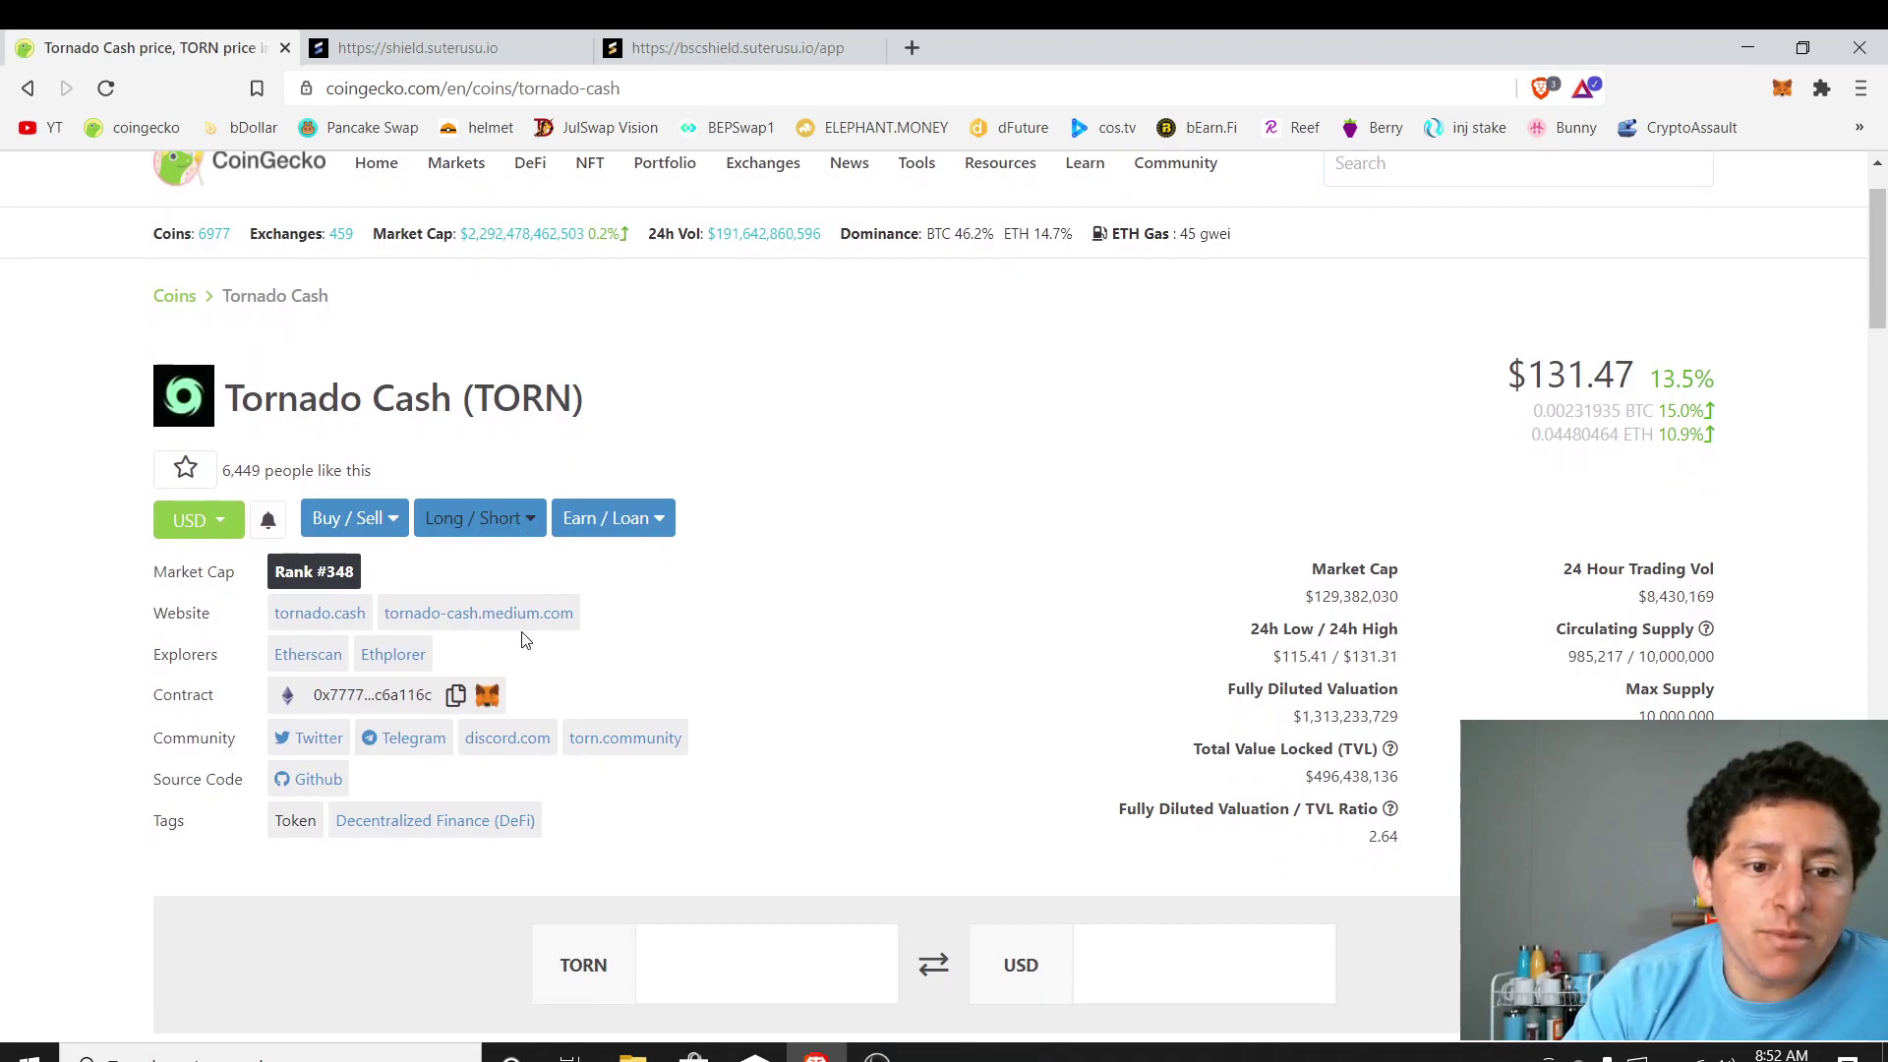
pyautogui.moveTo(1878, 239); pyautogui.dragTo(1880, 159)
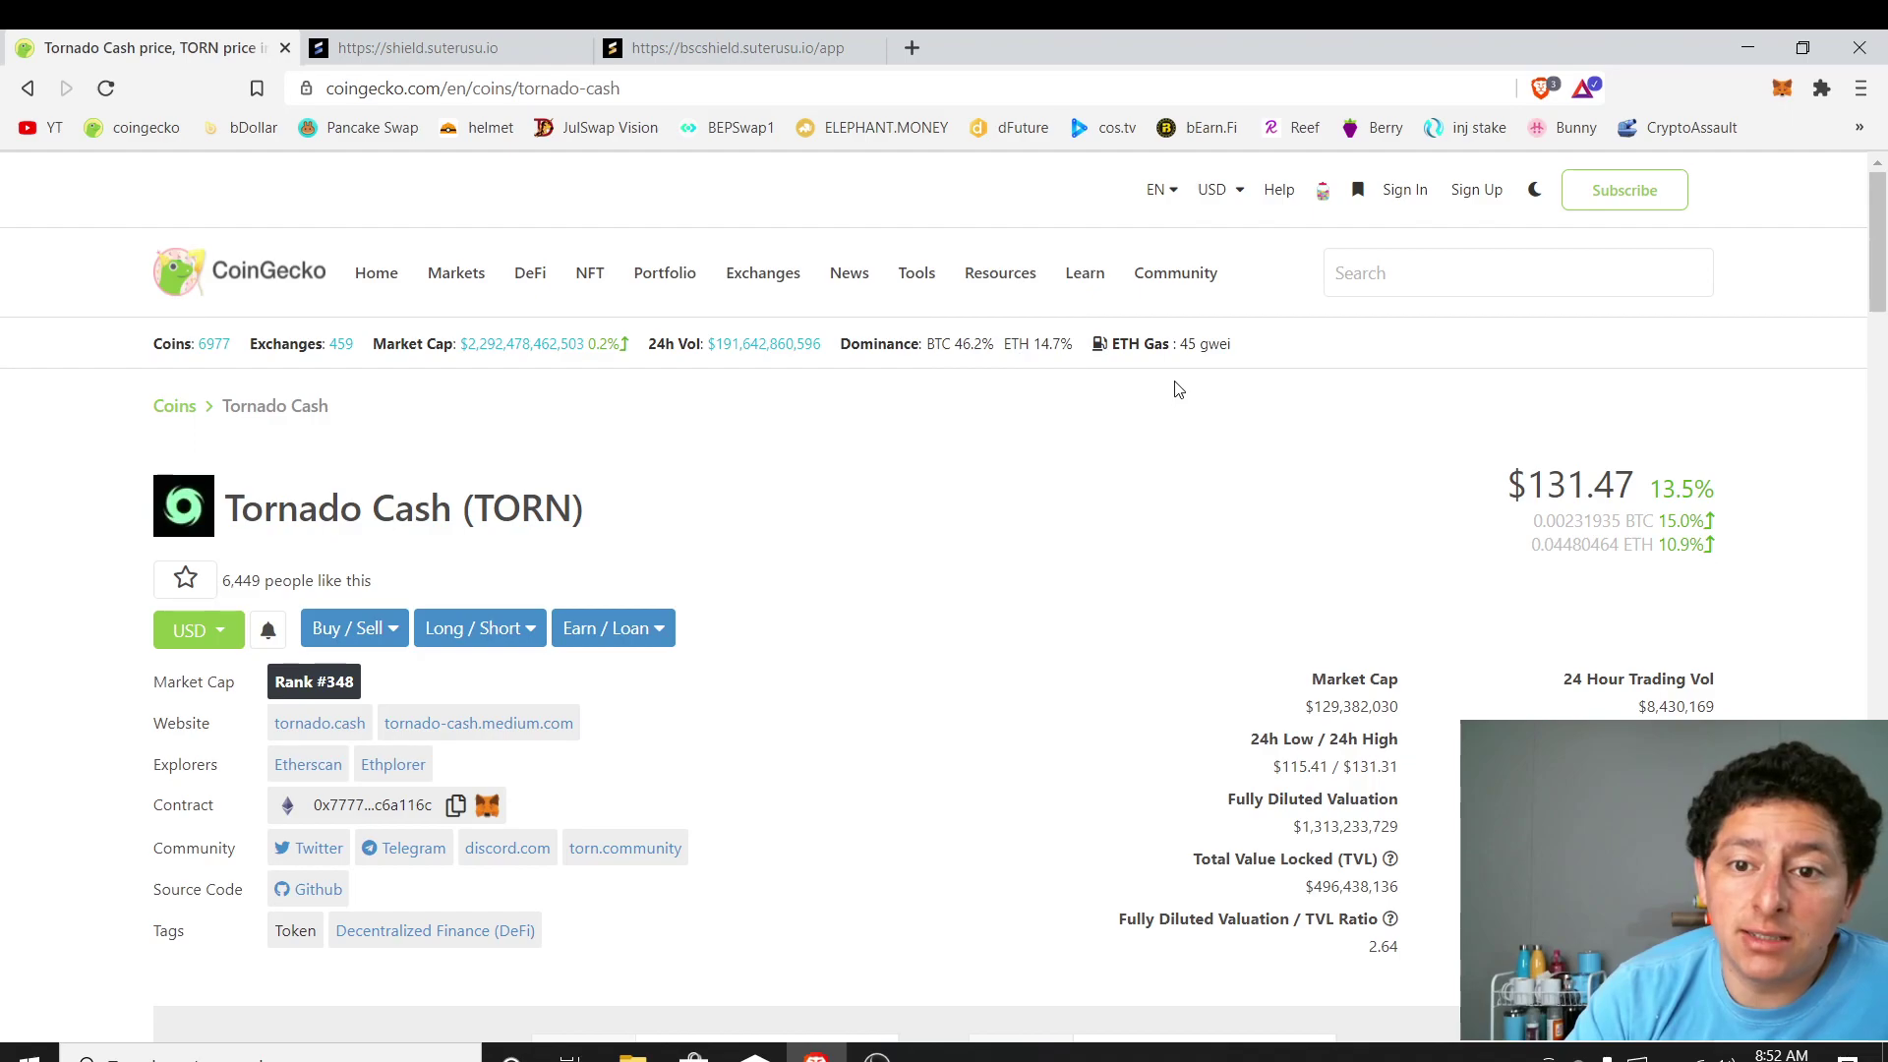
pyautogui.moveTo(1188, 346)
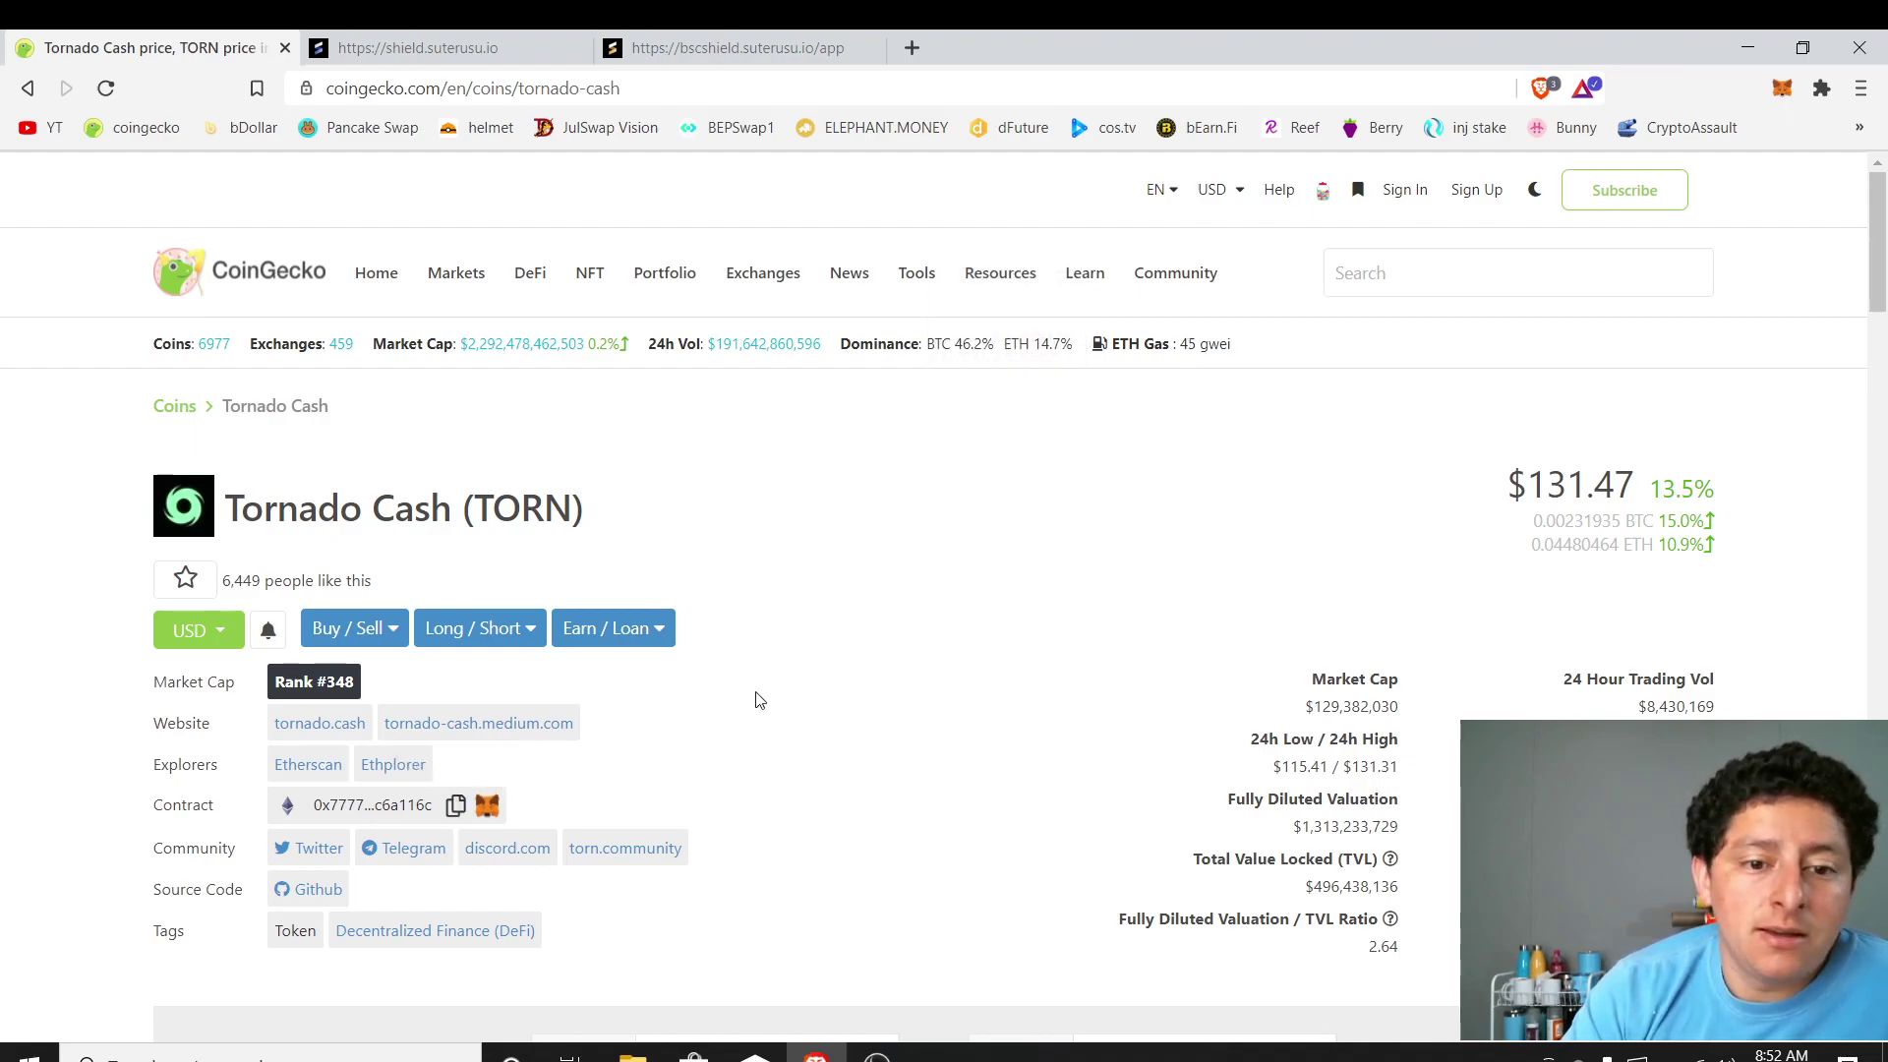
# - Search CoinGecko for "swir", open Swirl Cash (SWIRL) and view its price chart over the maximum range
pyautogui.click(1437, 281)
pyautogui.write('swir')
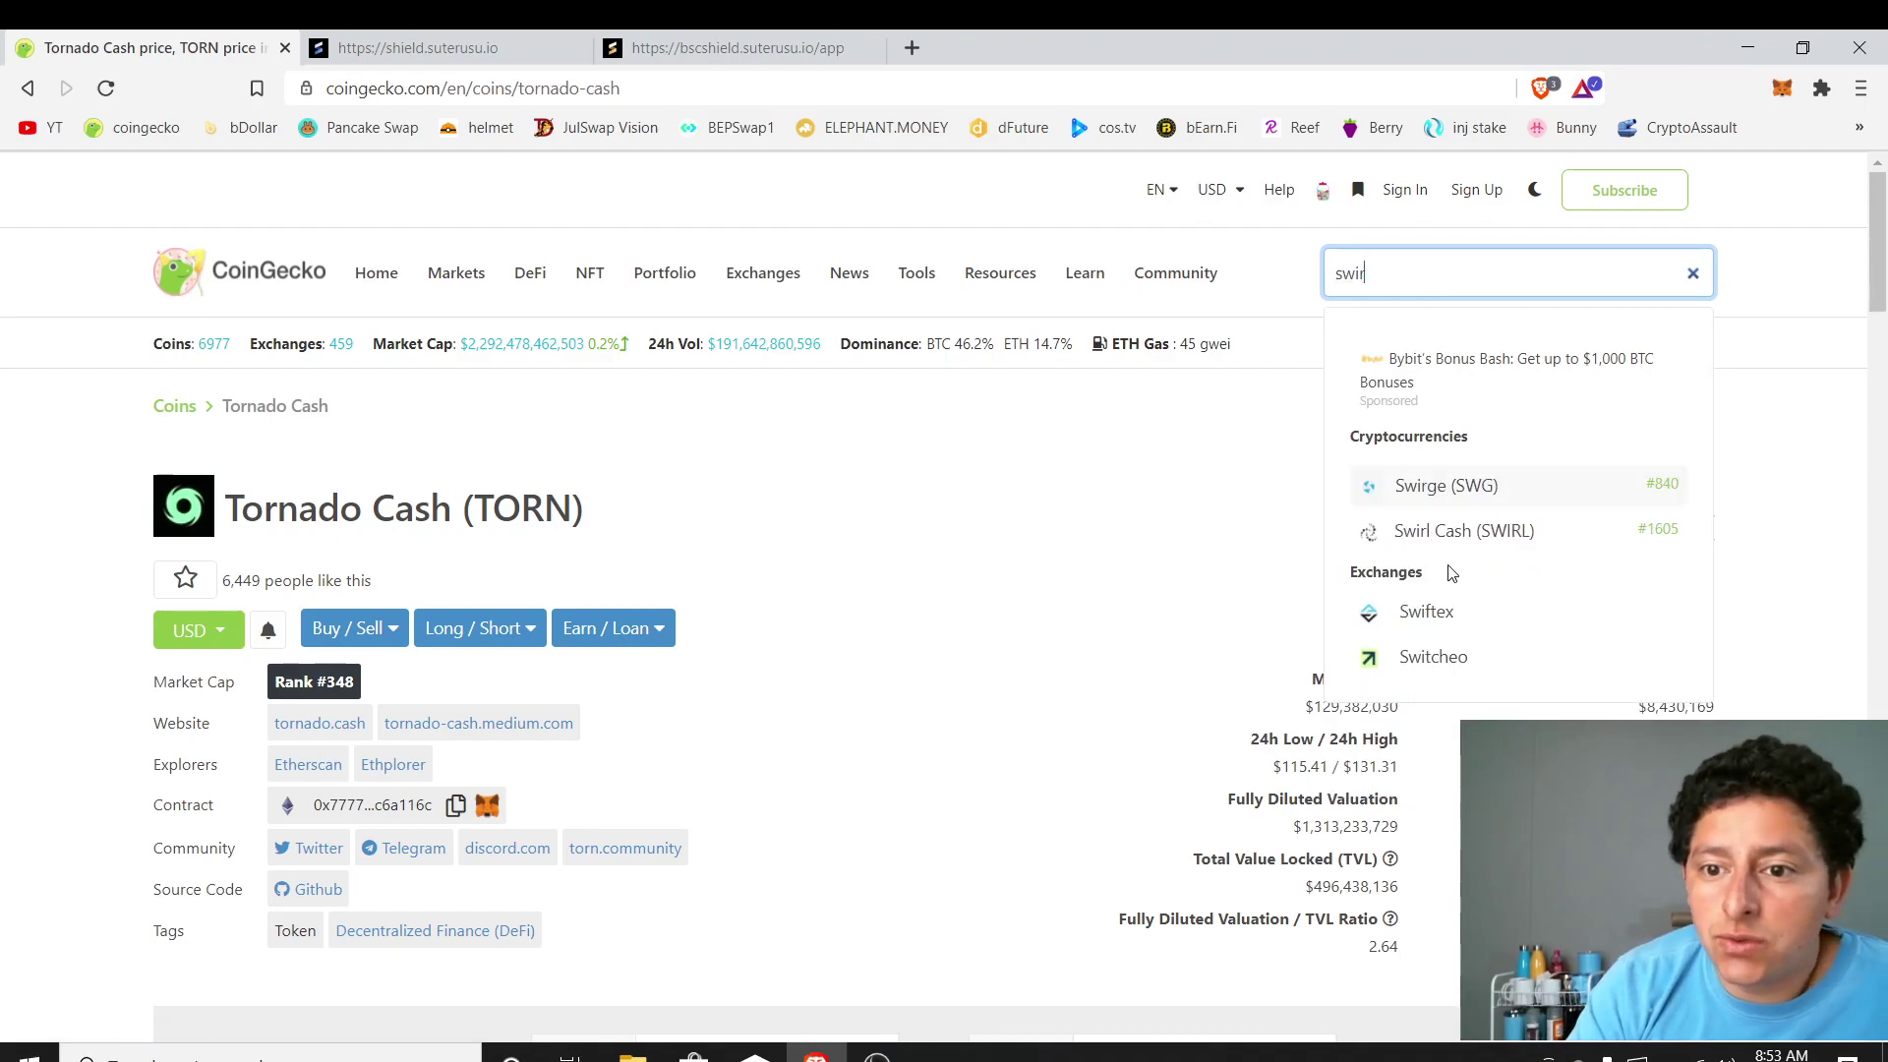
pyautogui.click(1485, 531)
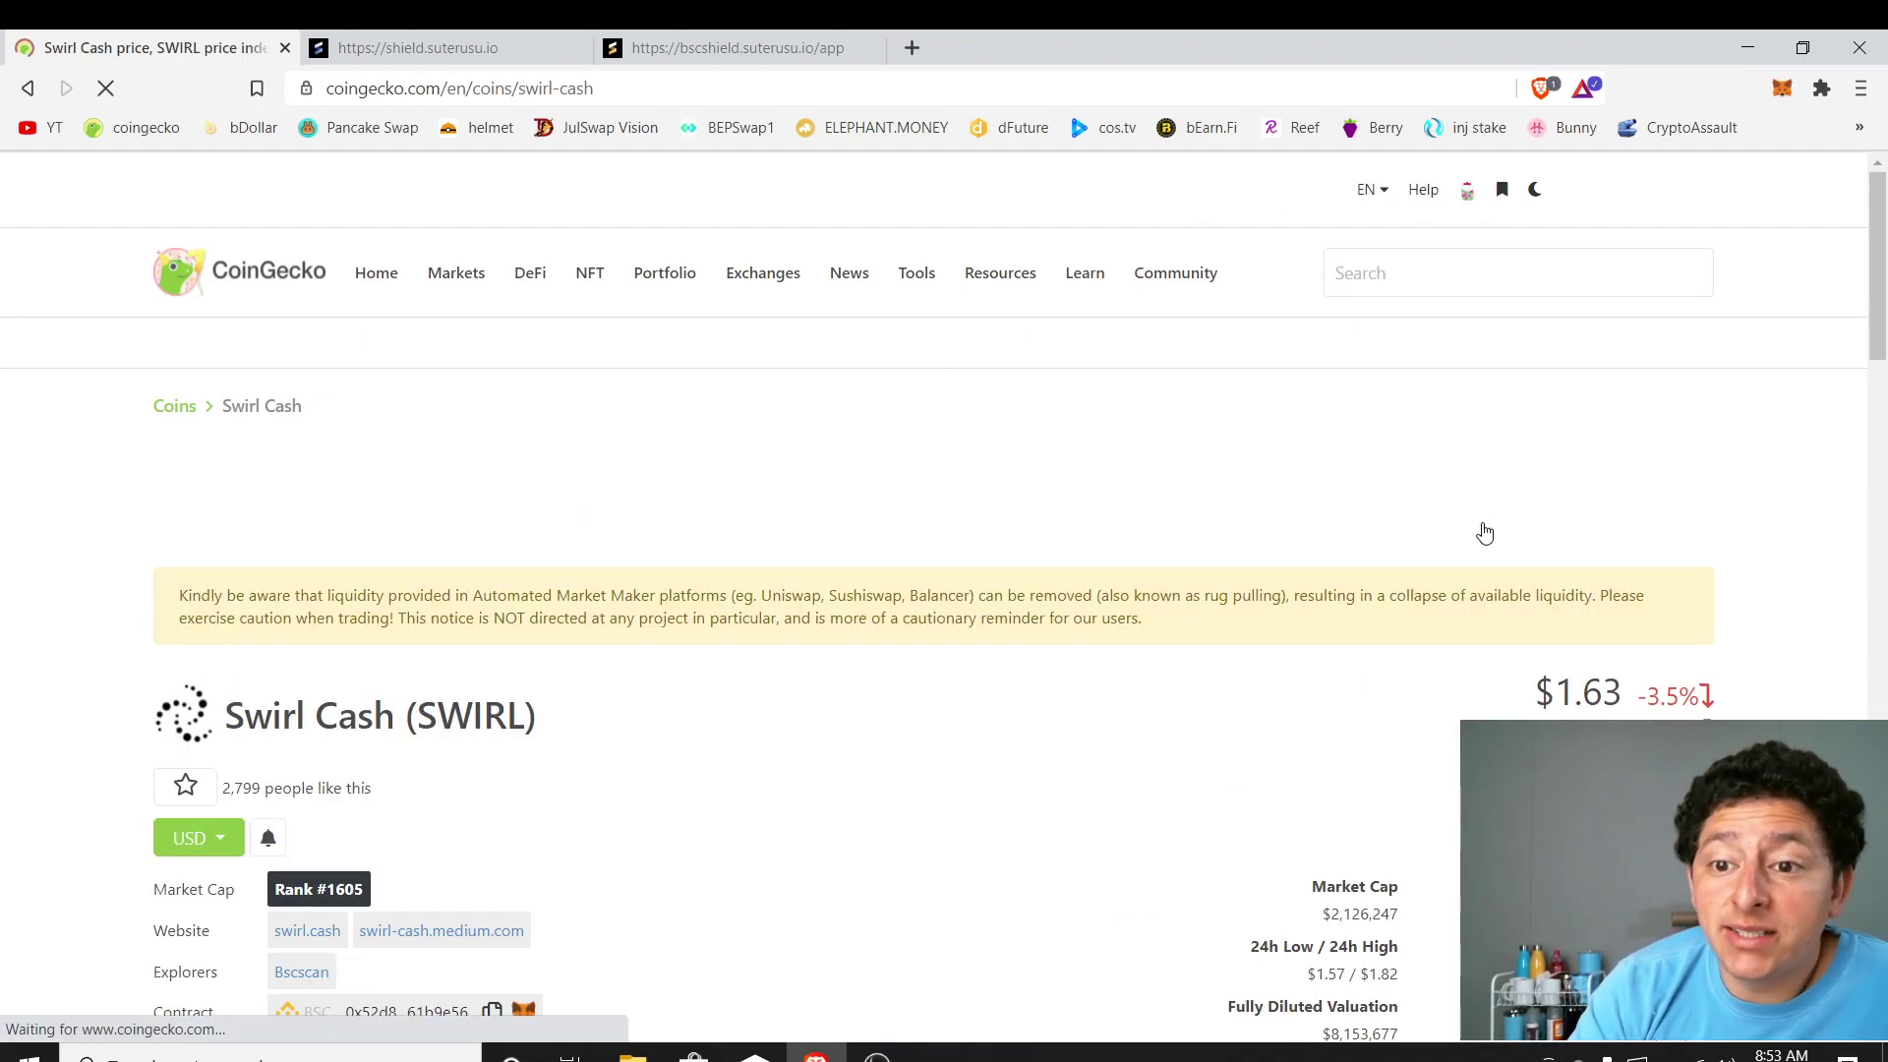
pyautogui.moveTo(1879, 271); pyautogui.dragTo(1882, 485)
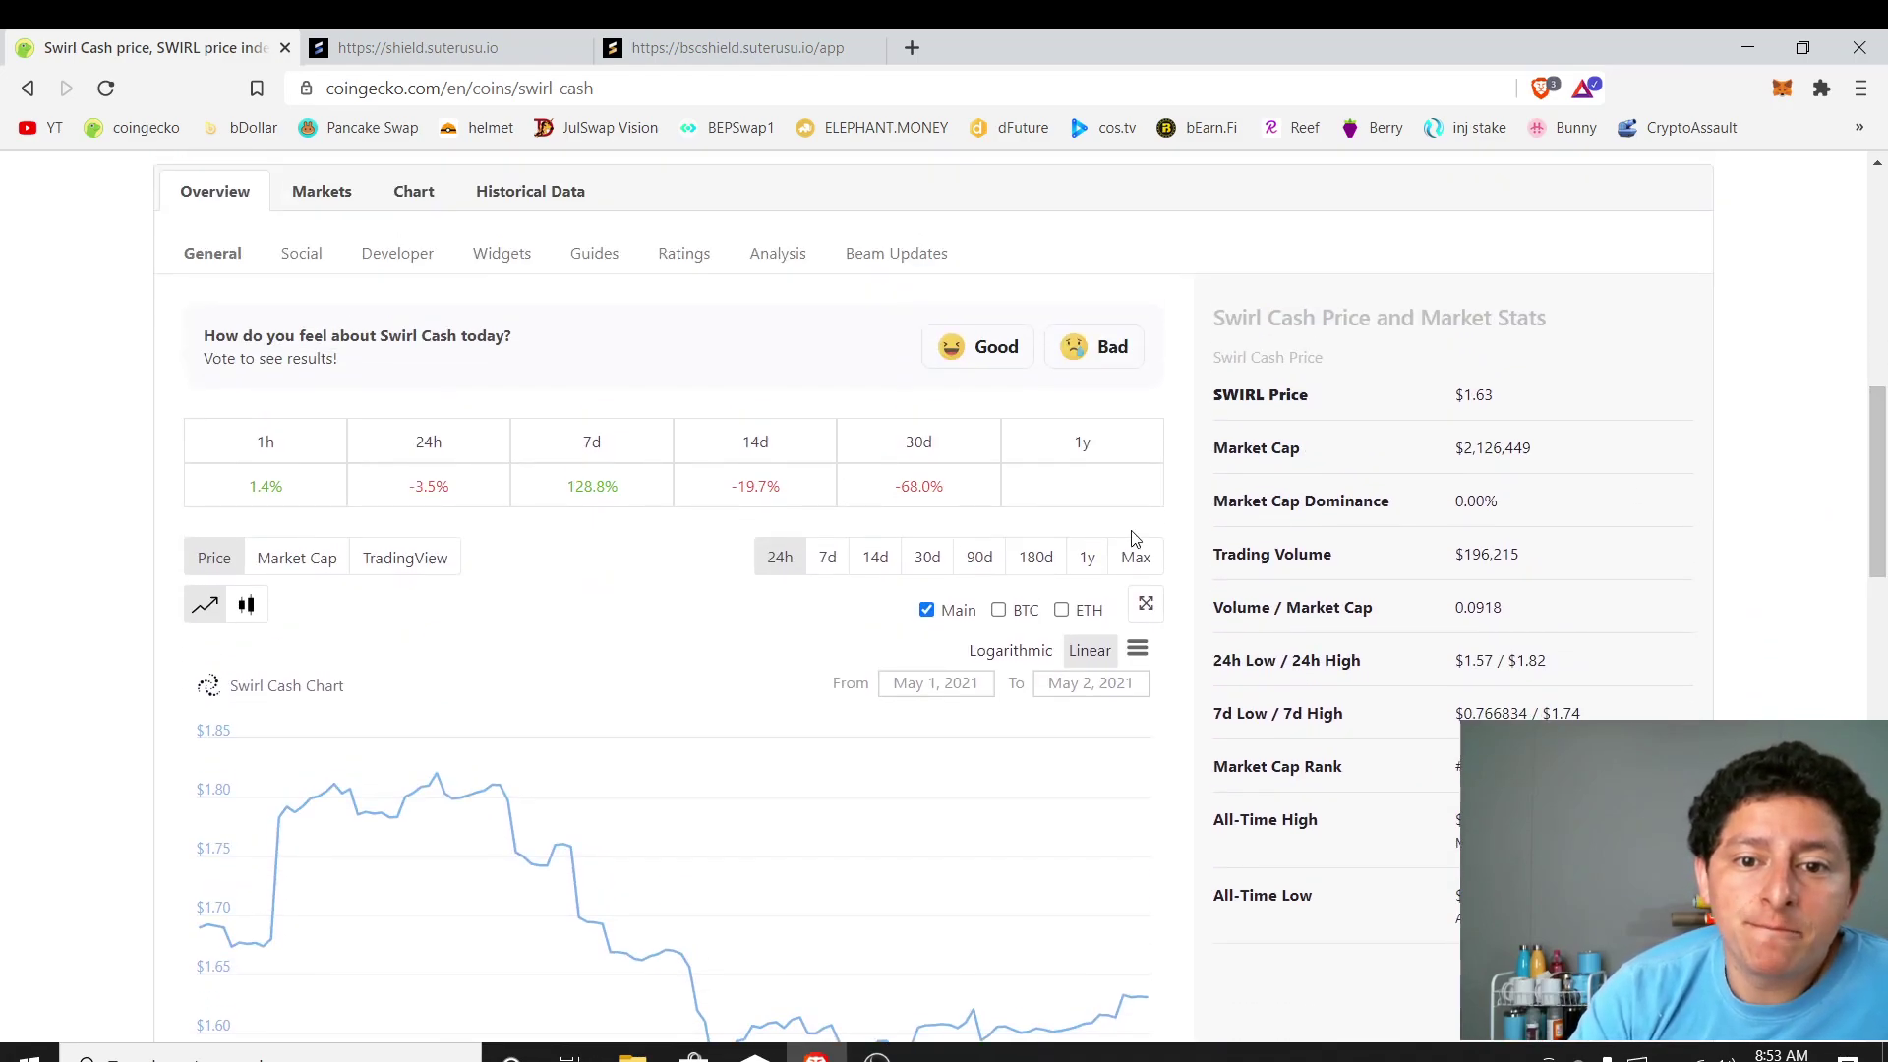
pyautogui.click(1136, 558)
pyautogui.moveTo(1884, 432); pyautogui.dragTo(1877, 160)
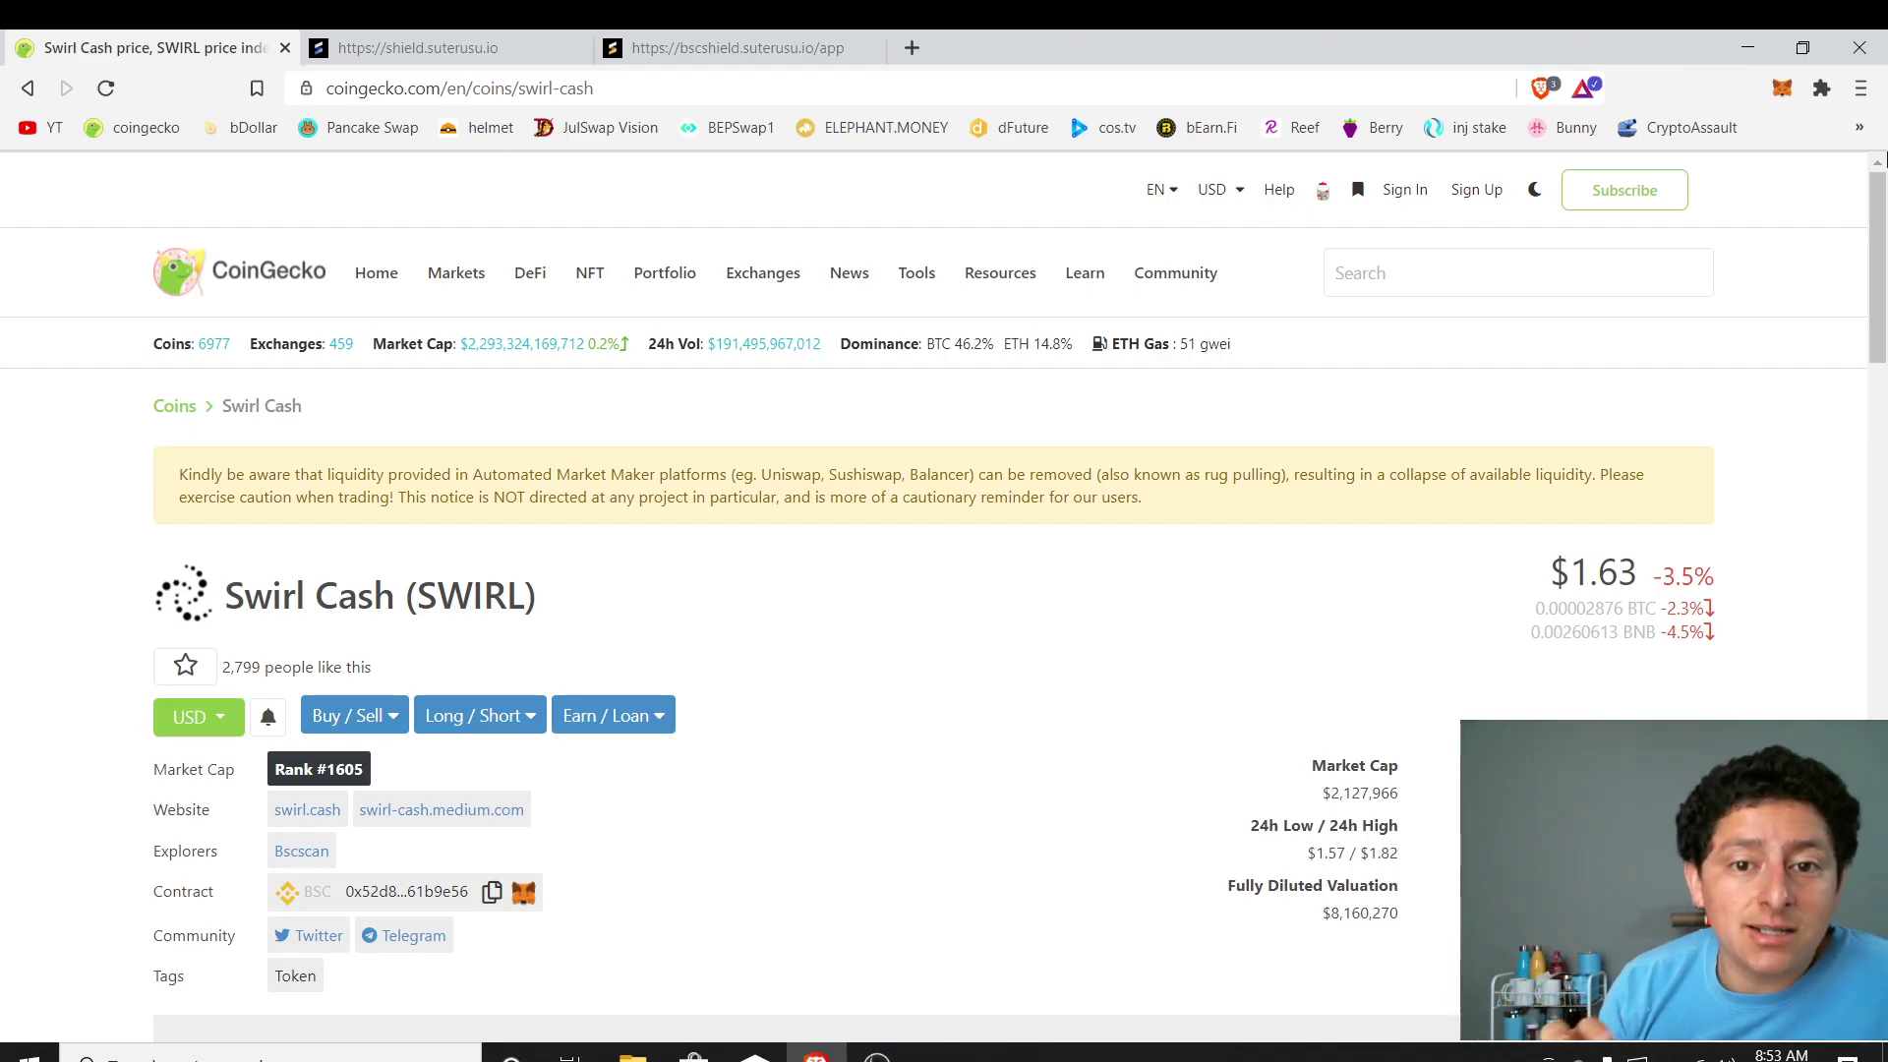
# - Close the CoinGecko page and return to the Suter Shield BSC app to check the TRY rate
pyautogui.click(285, 48)
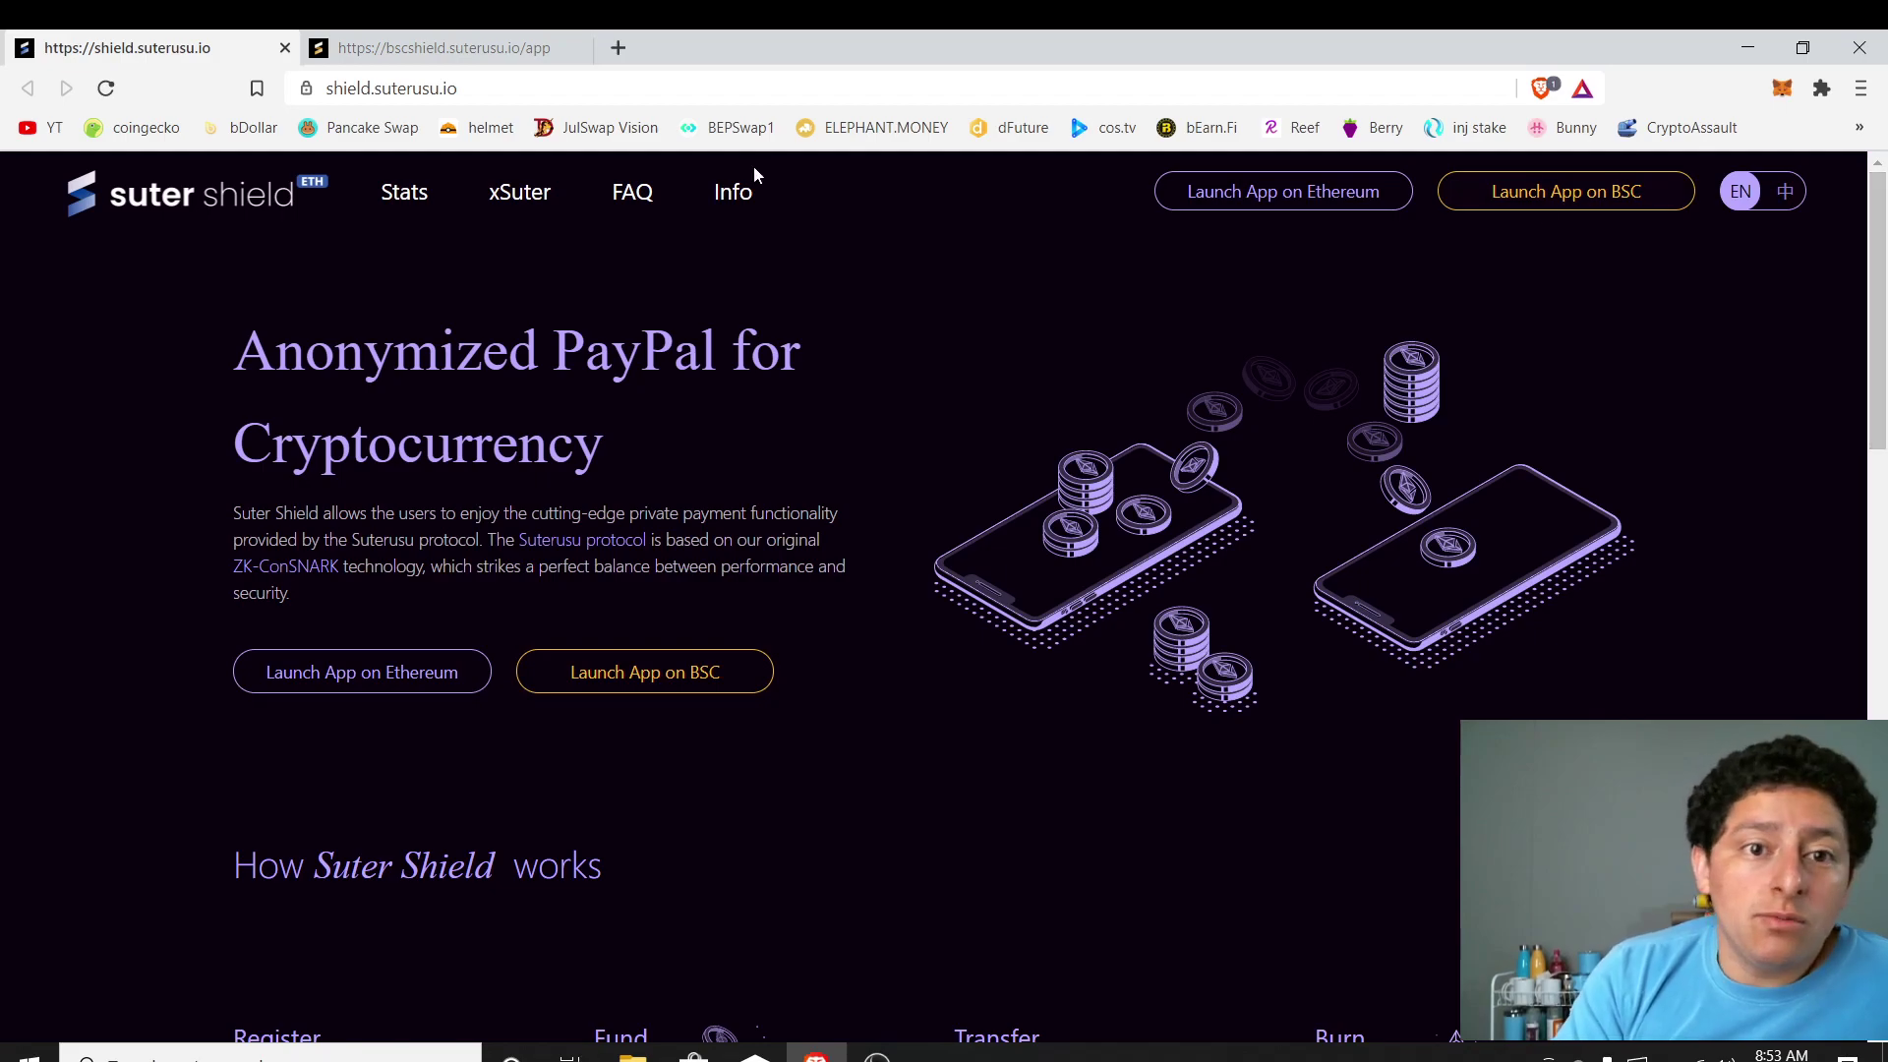
pyautogui.click(472, 50)
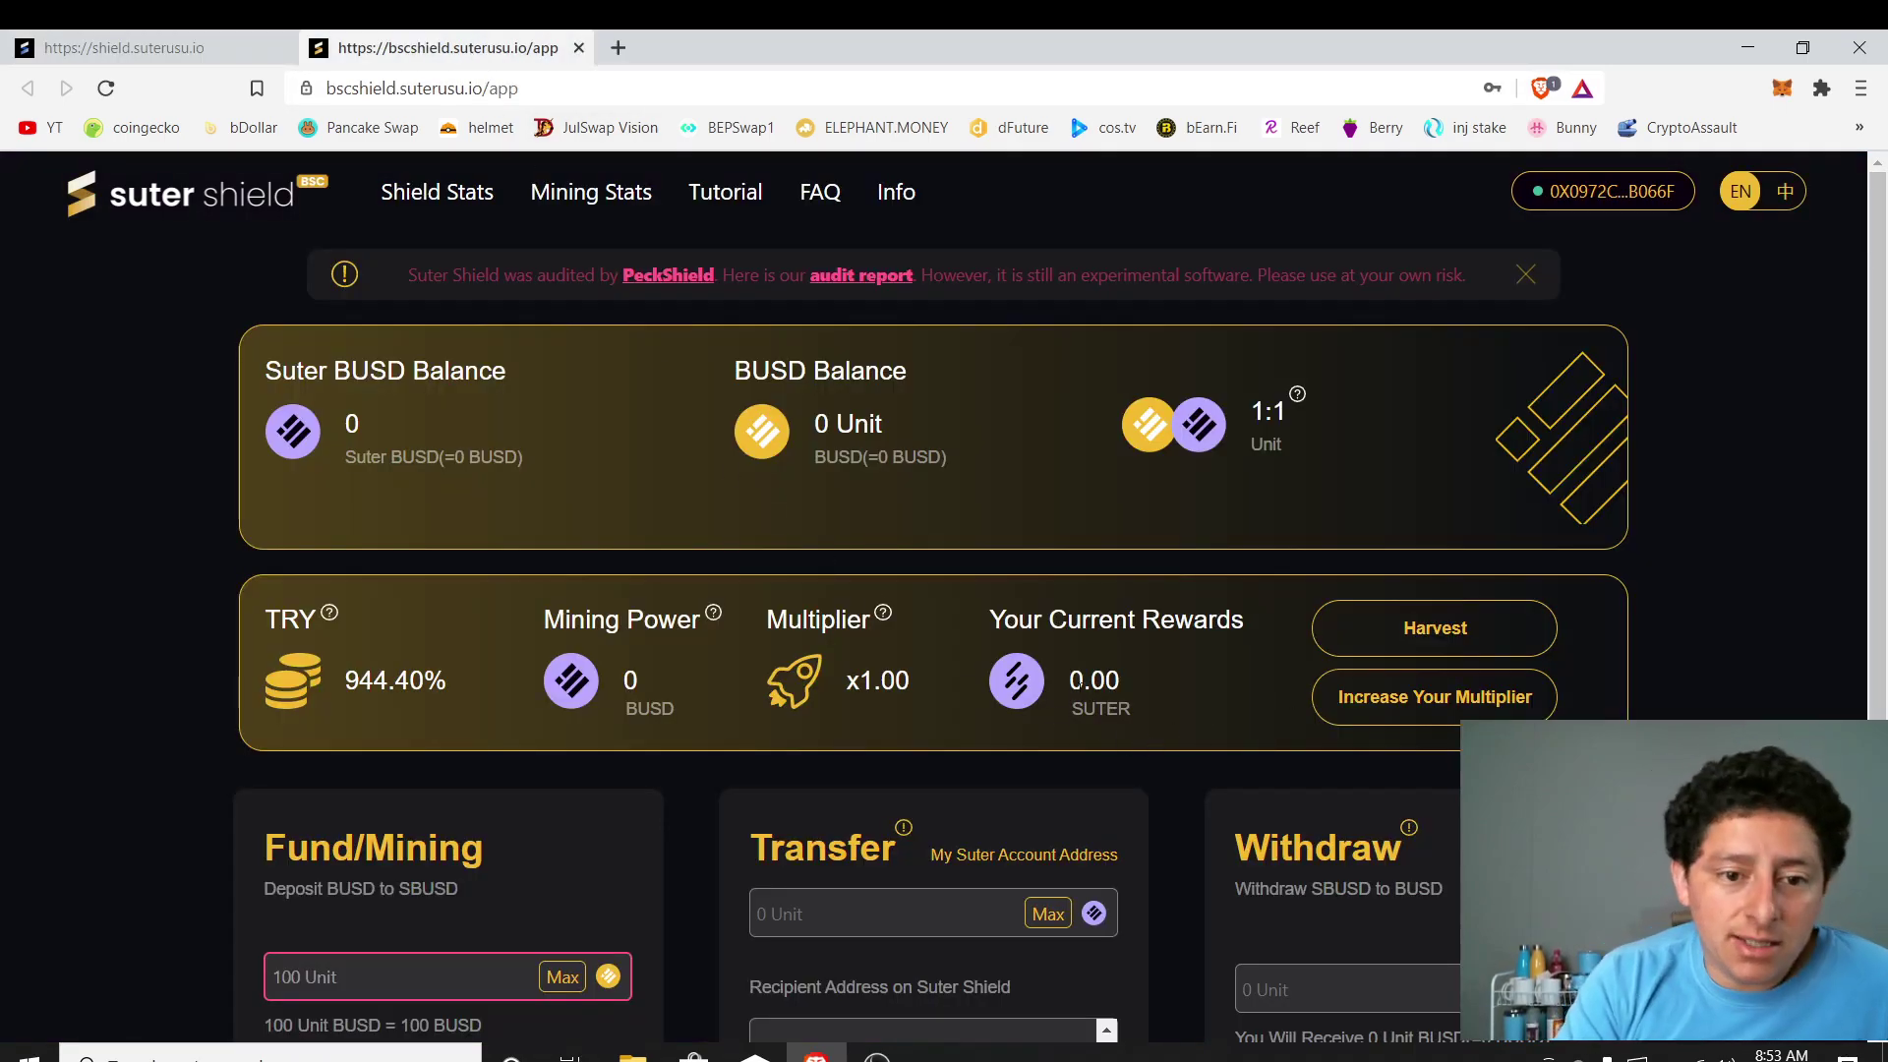
pyautogui.moveTo(349, 682); pyautogui.dragTo(447, 683)
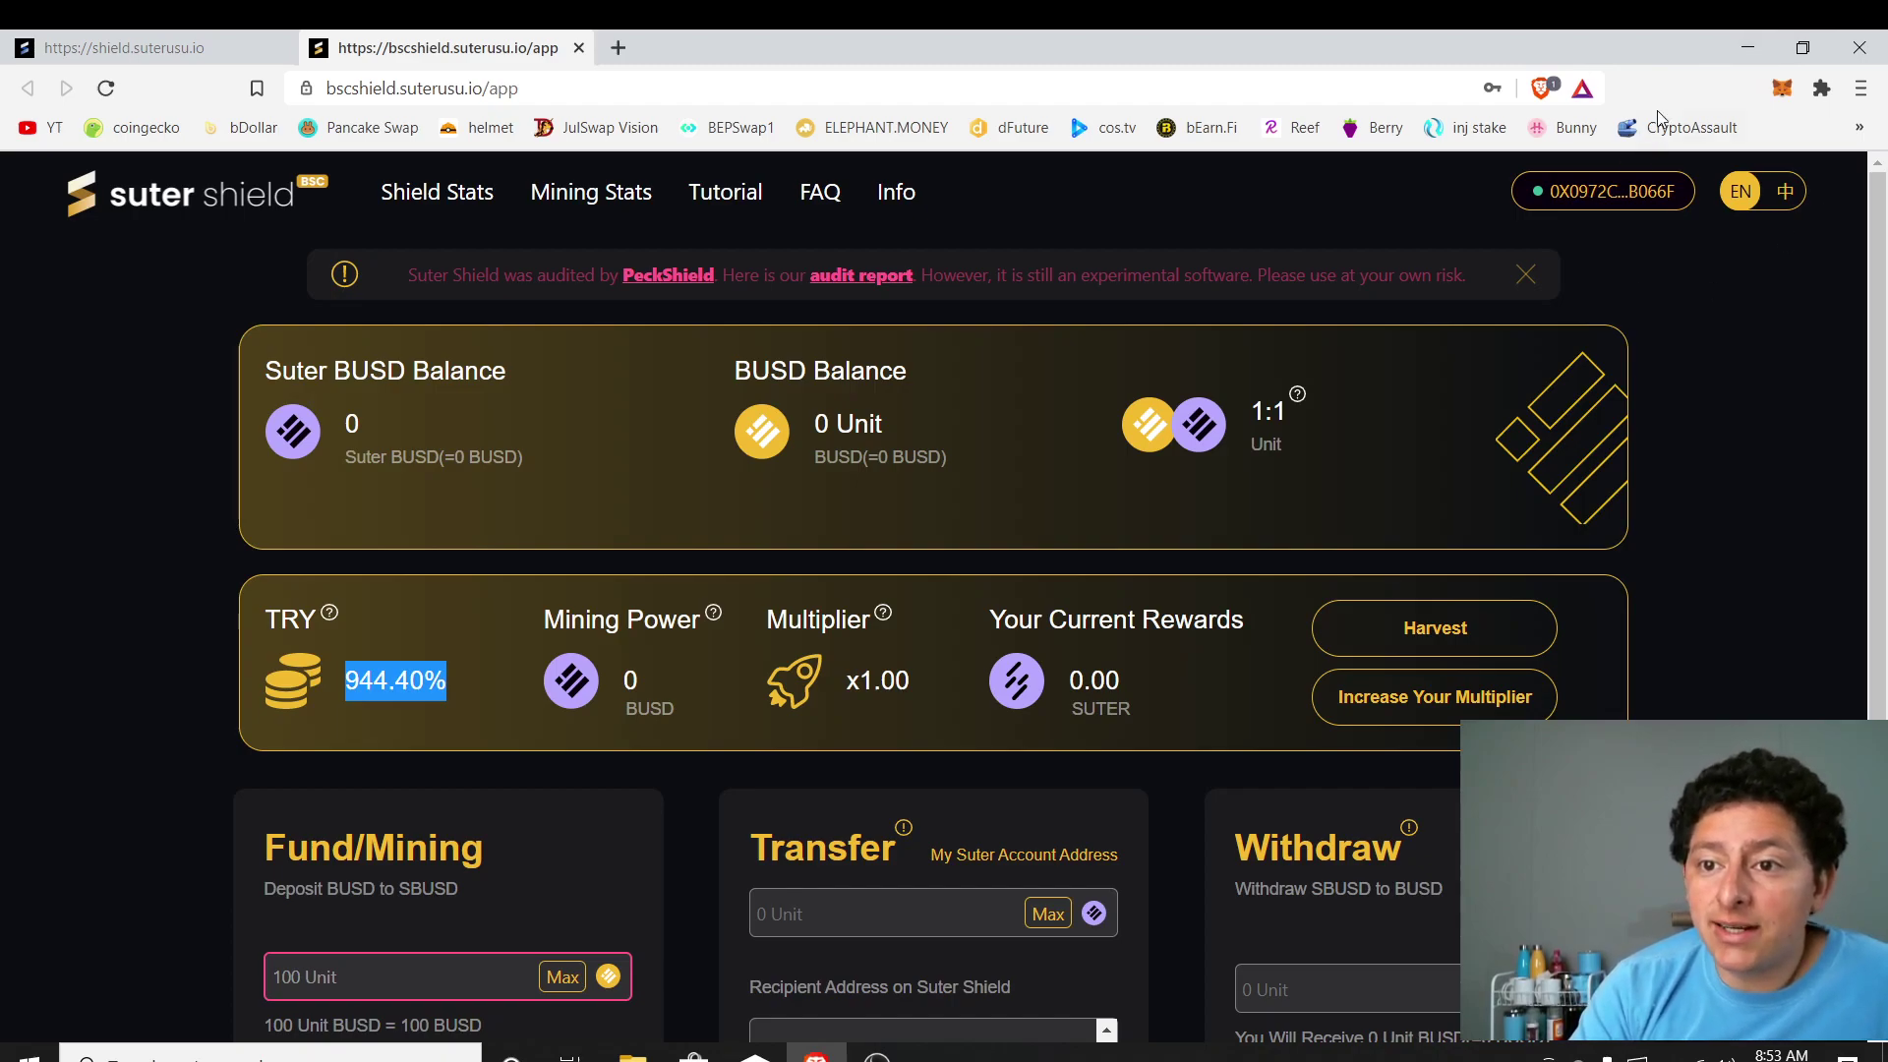
# - Create a text document named "llave suter prueba" on the desktop and move its icon below the Atomic Wallet shortcut
pyautogui.click(1741, 53)
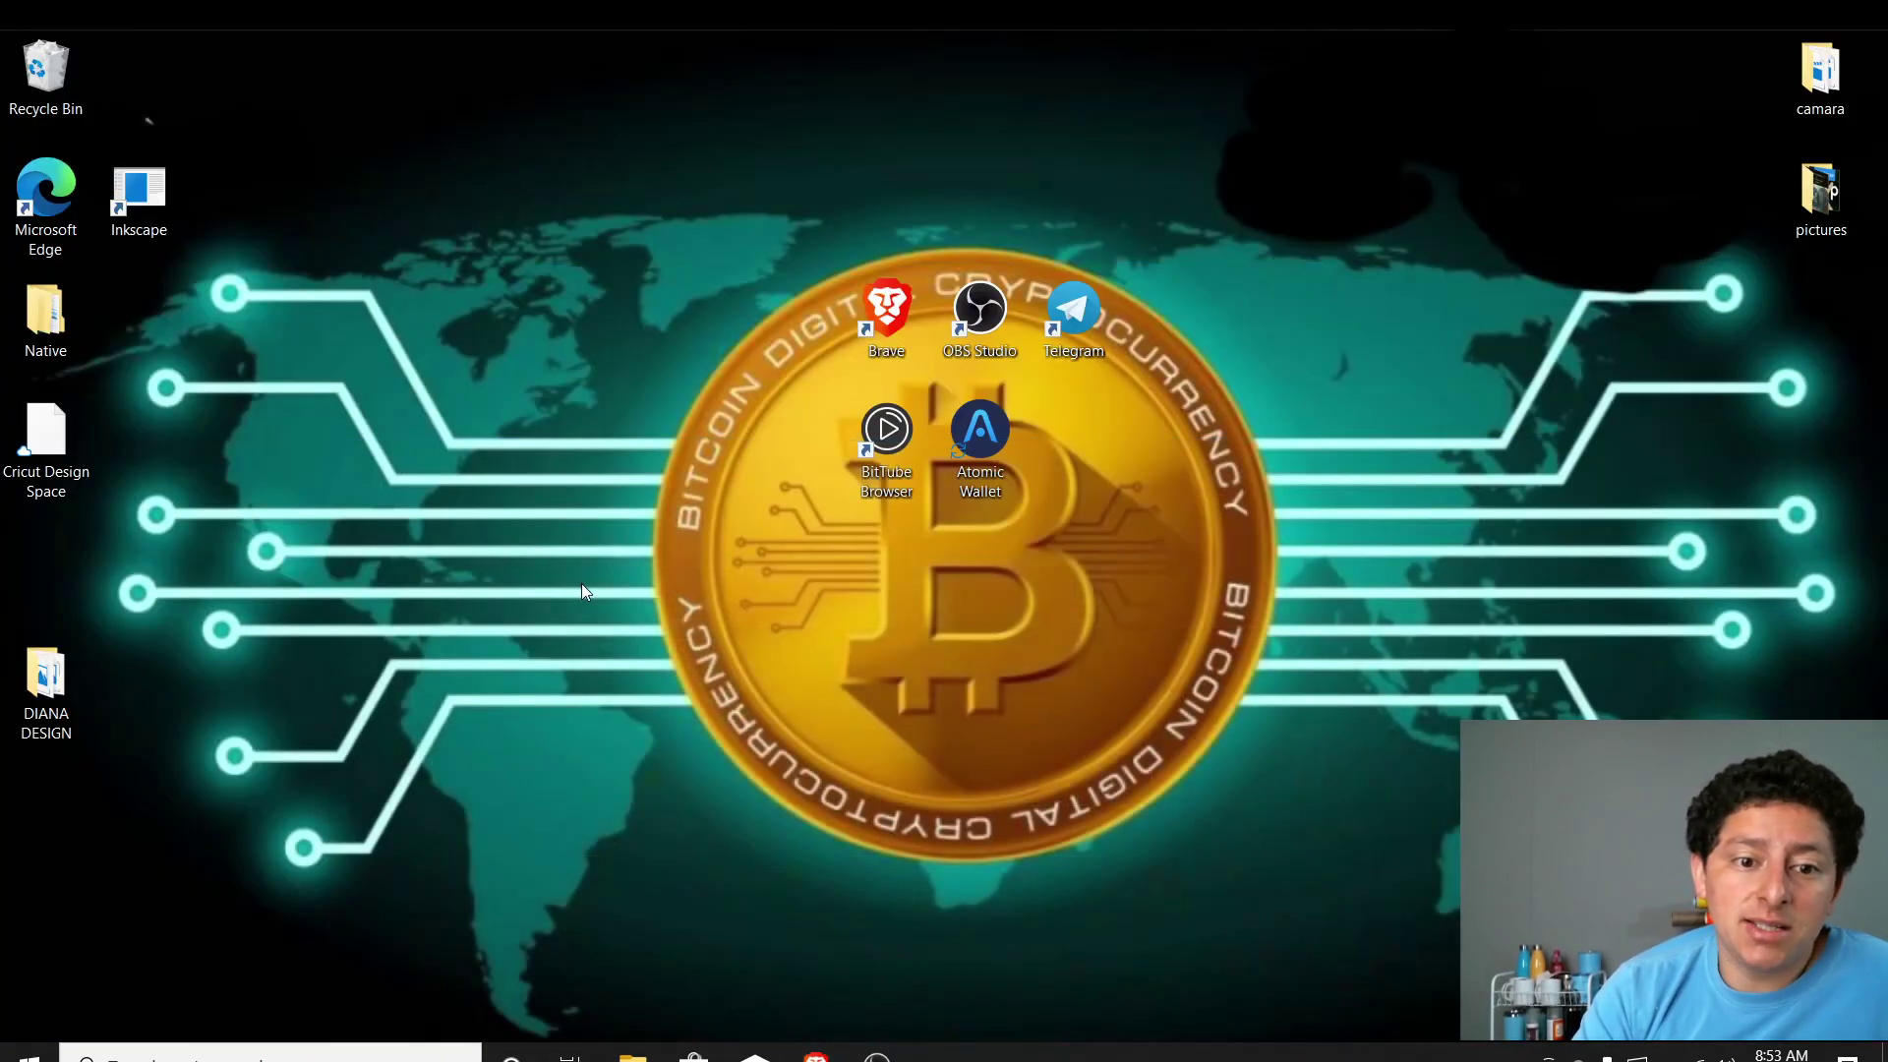
pyautogui.rightClick(477, 601)
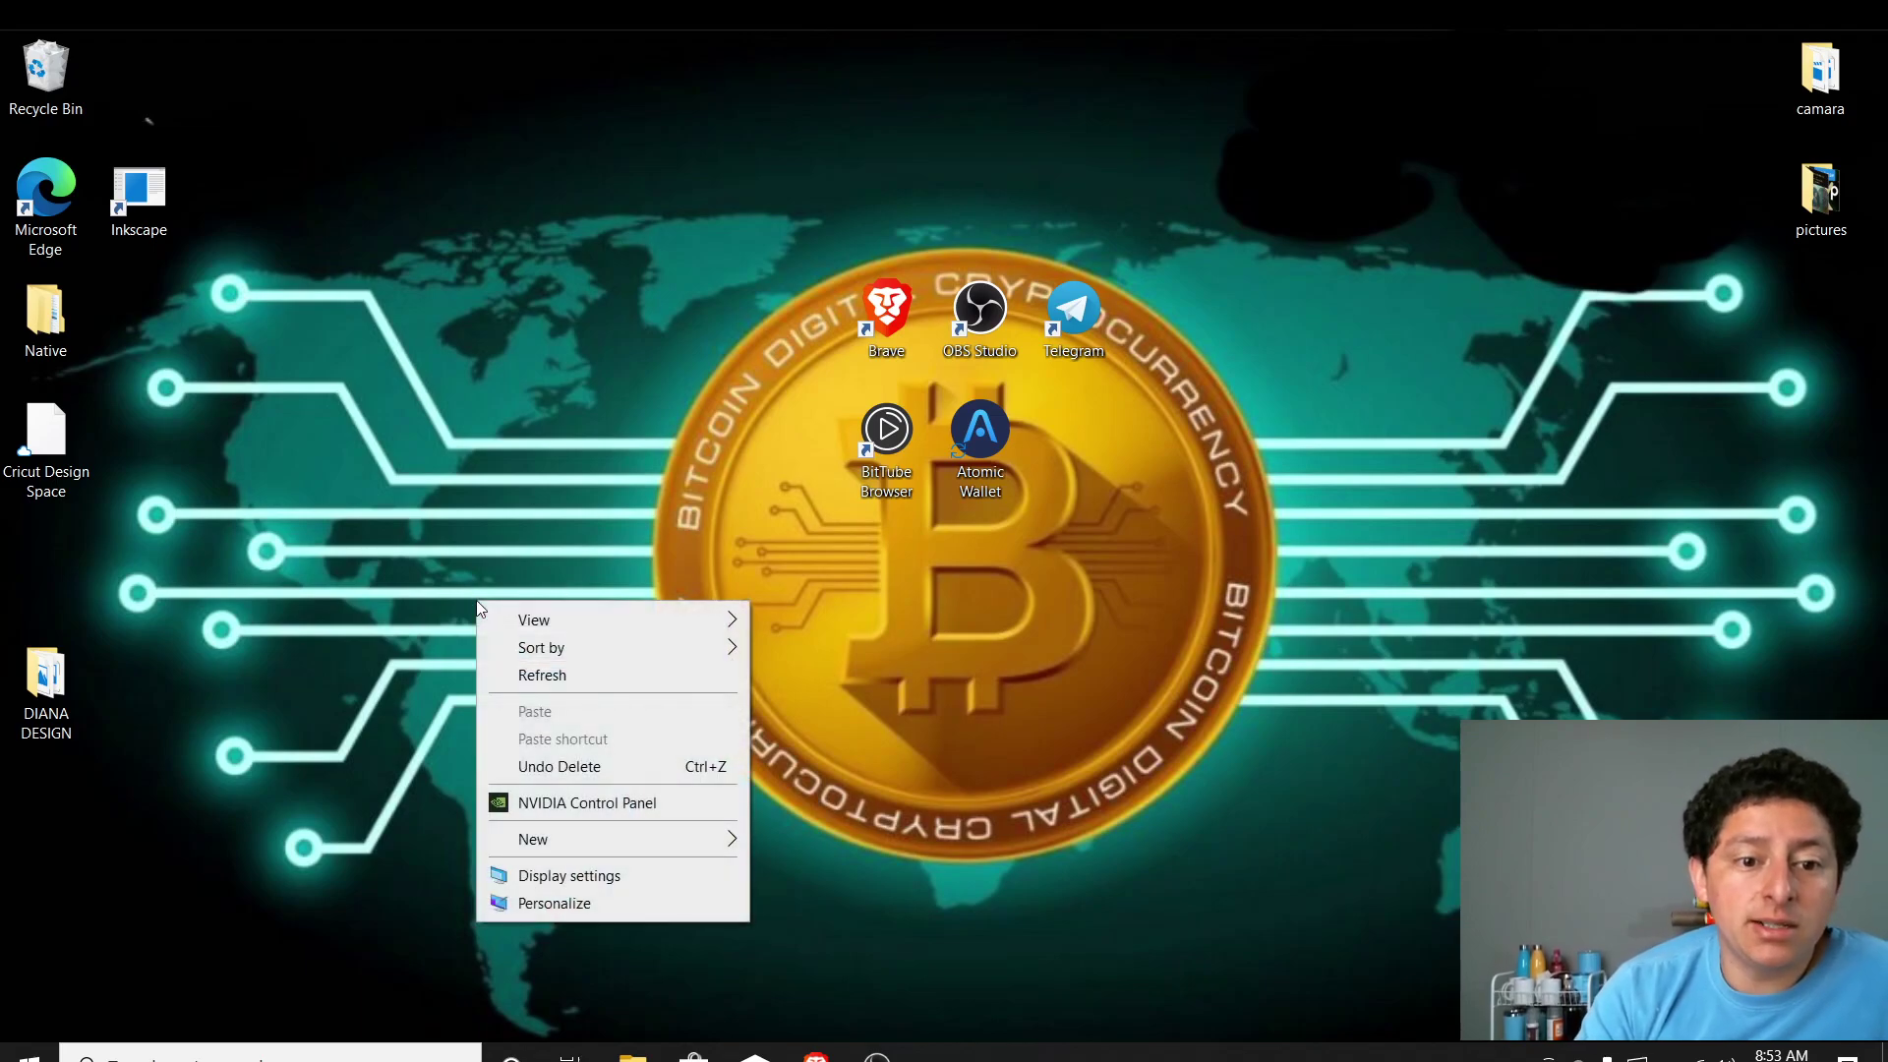
pyautogui.moveTo(707, 842)
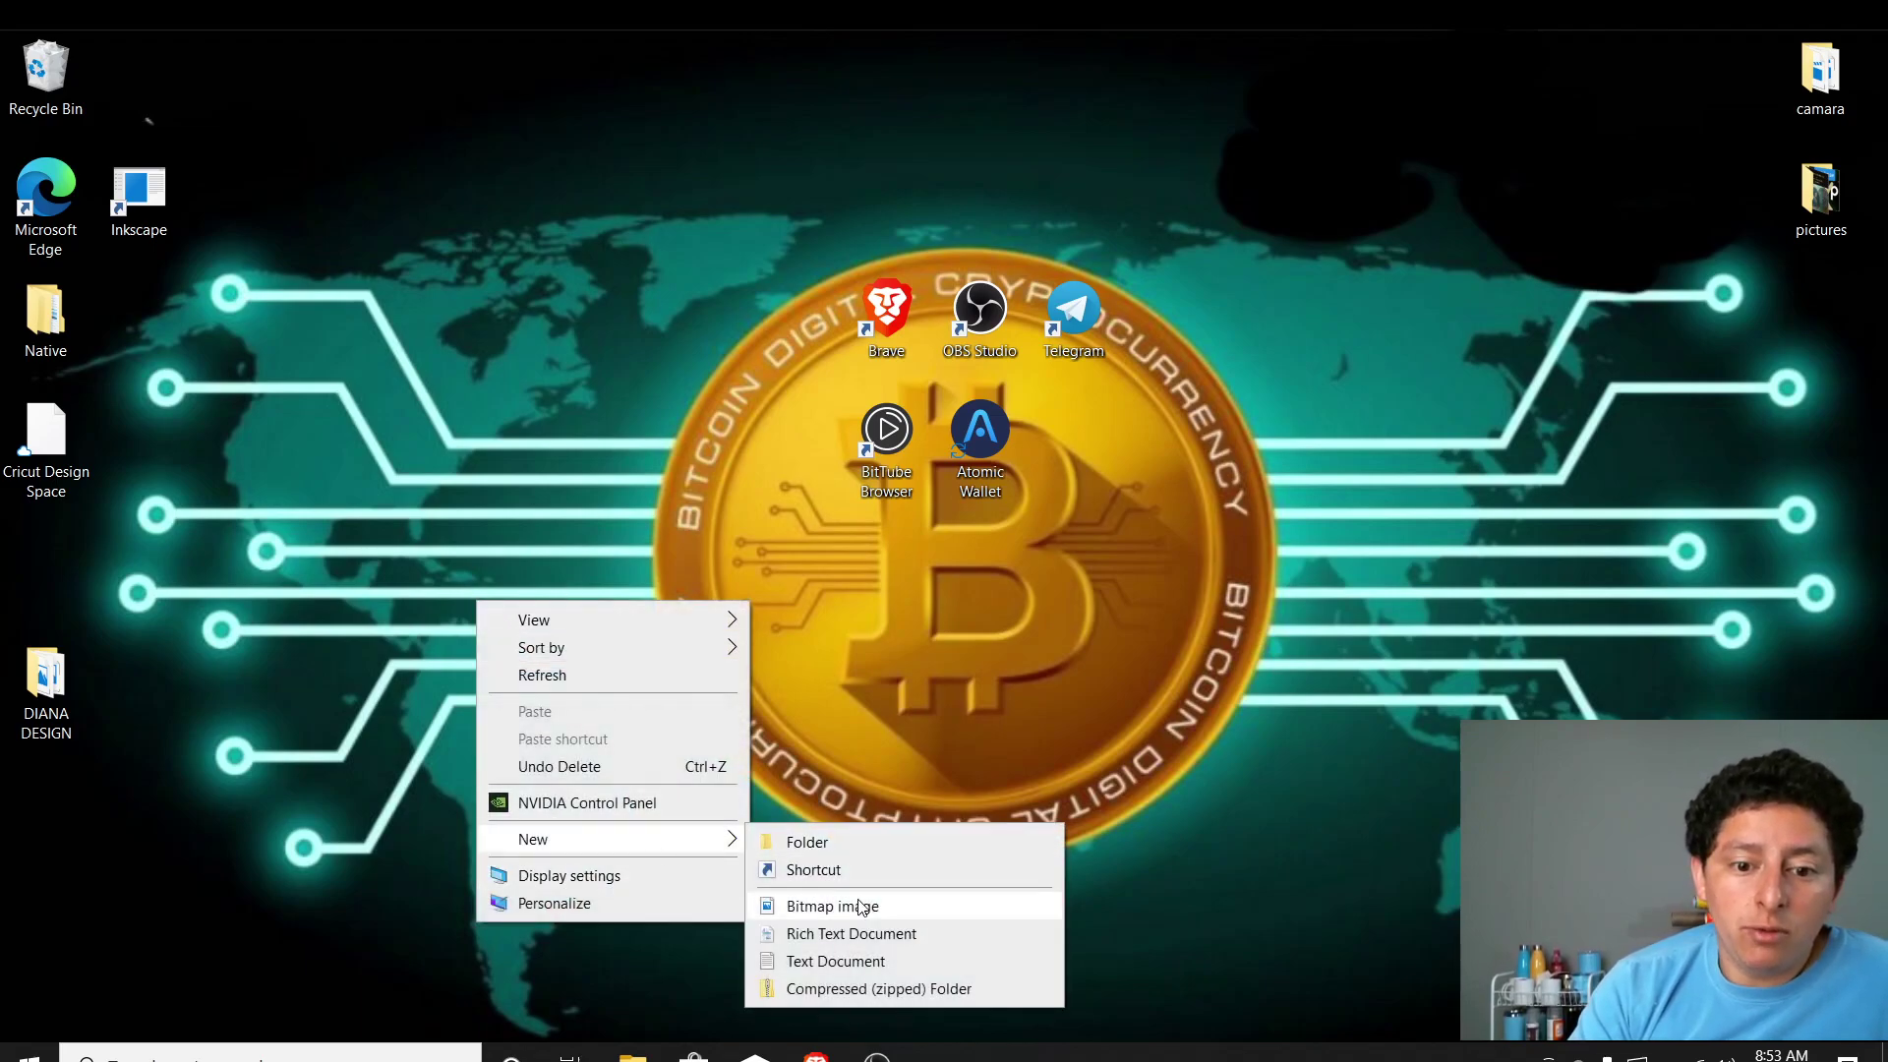
pyautogui.click(849, 966)
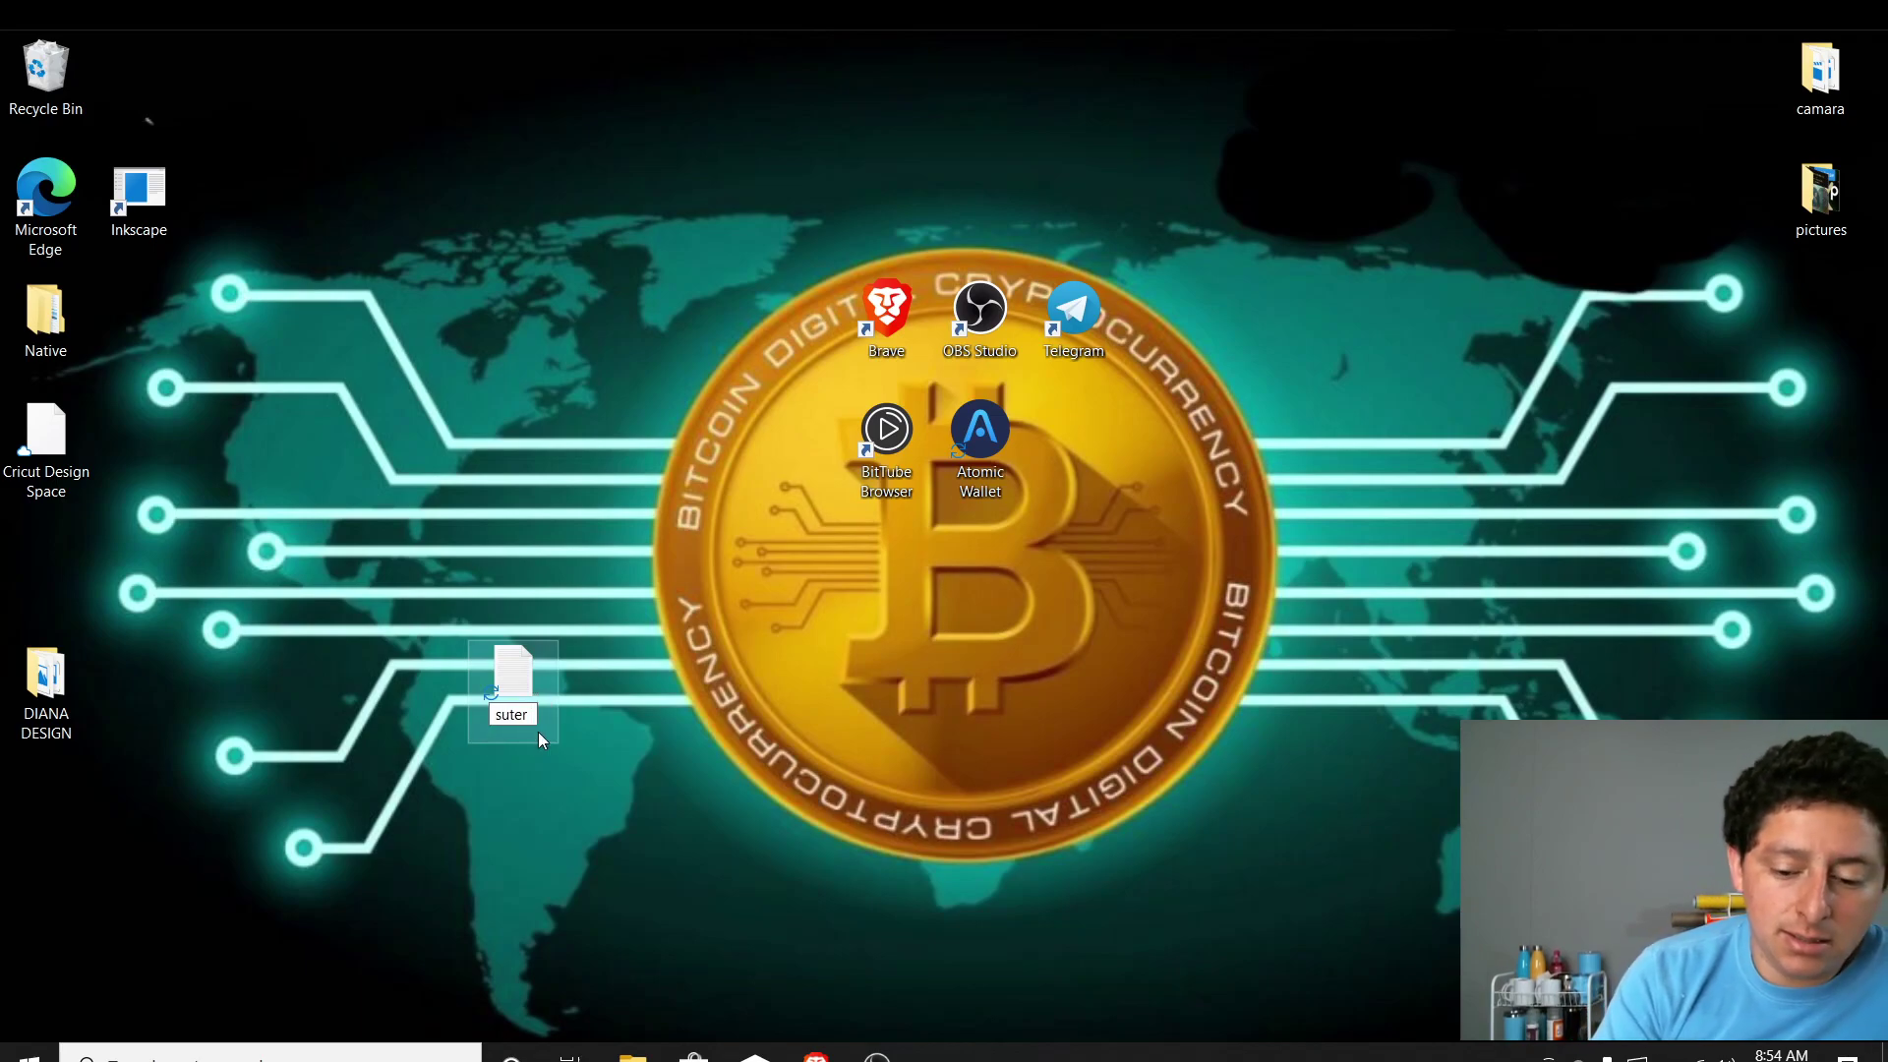
pyautogui.write('suter prueba')
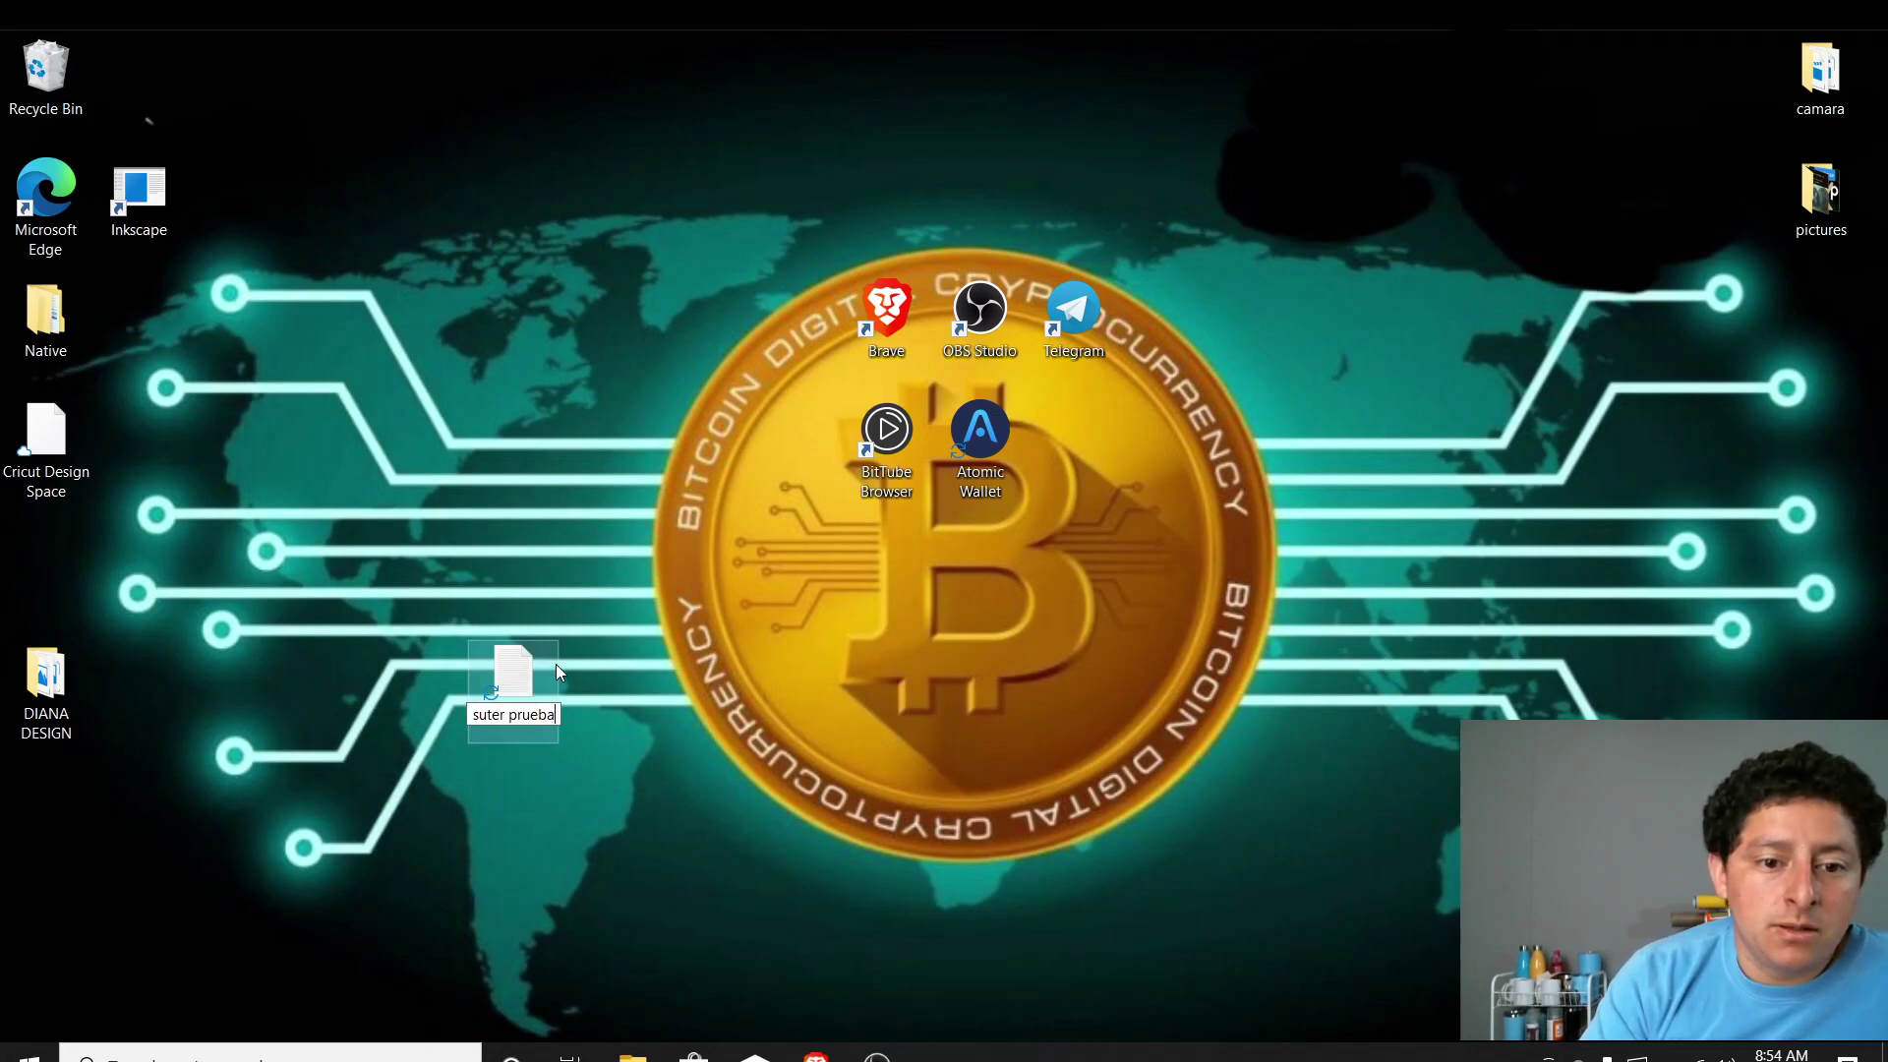
pyautogui.click(473, 714)
pyautogui.write('llave')
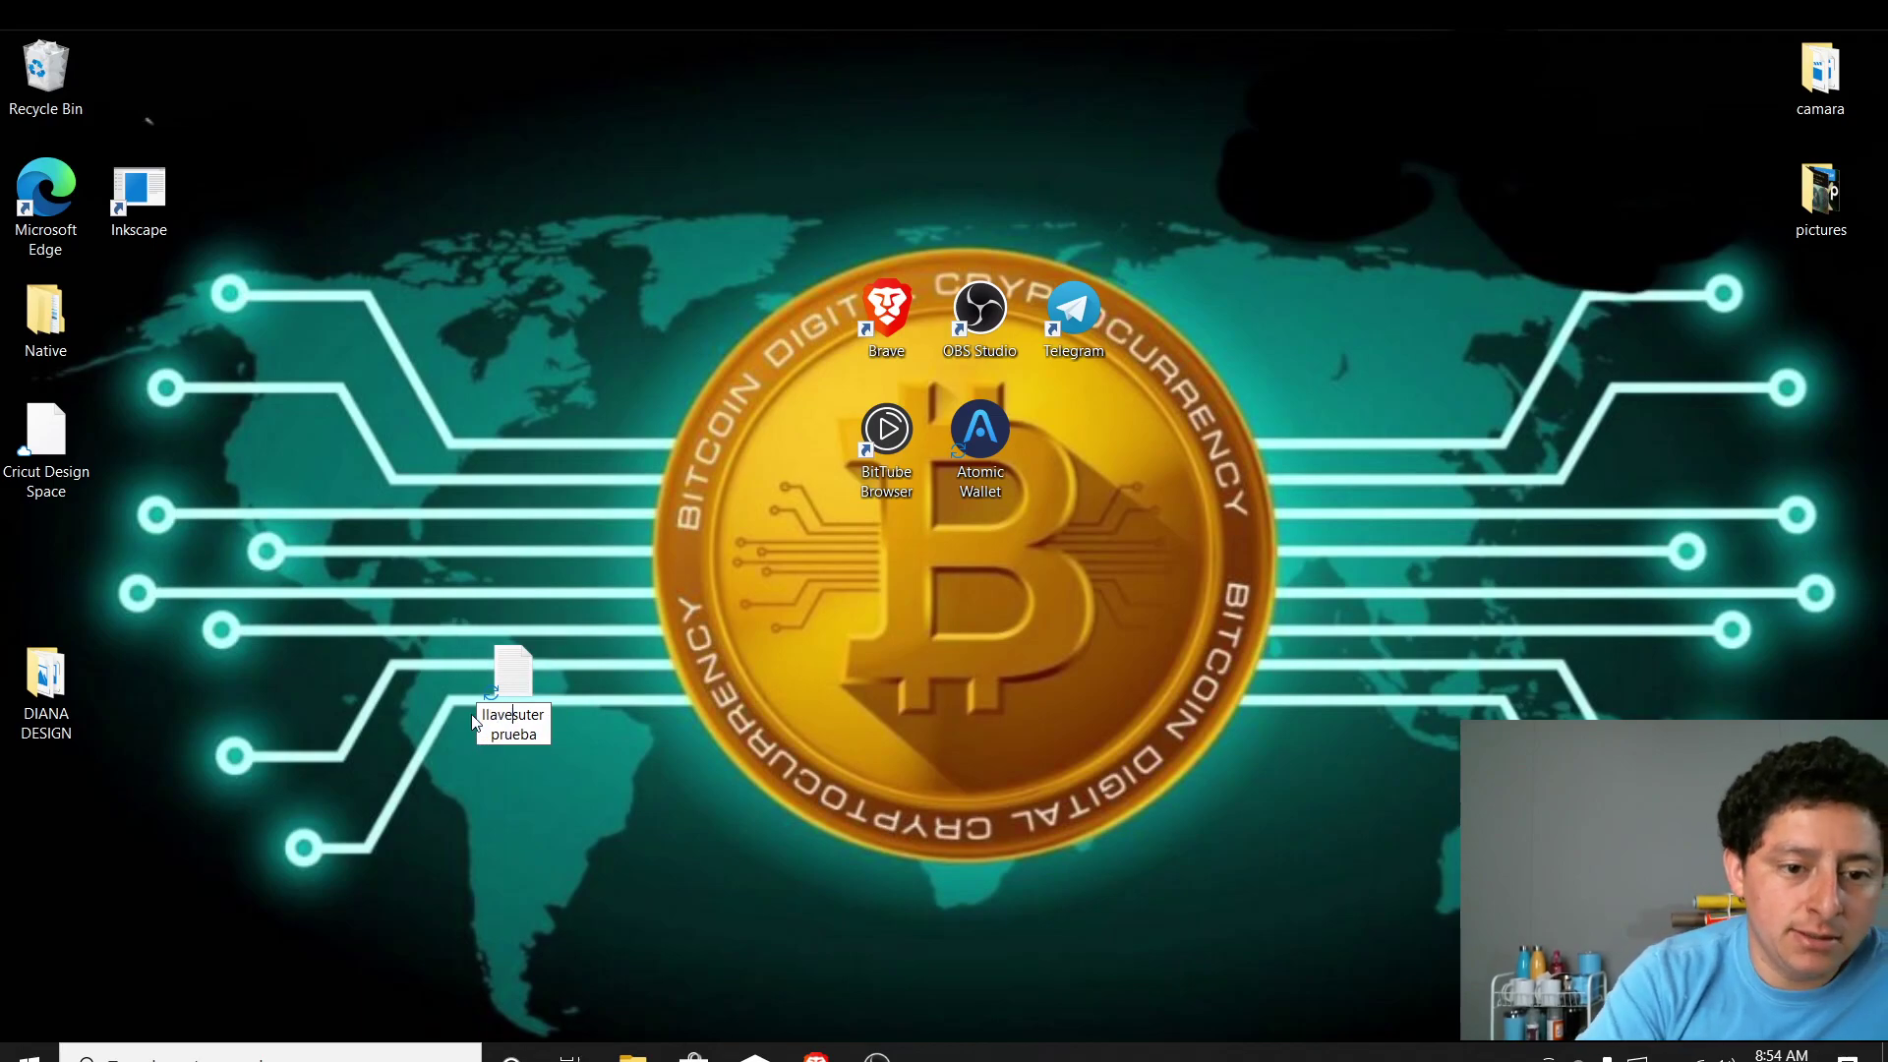
pyautogui.press('Return')
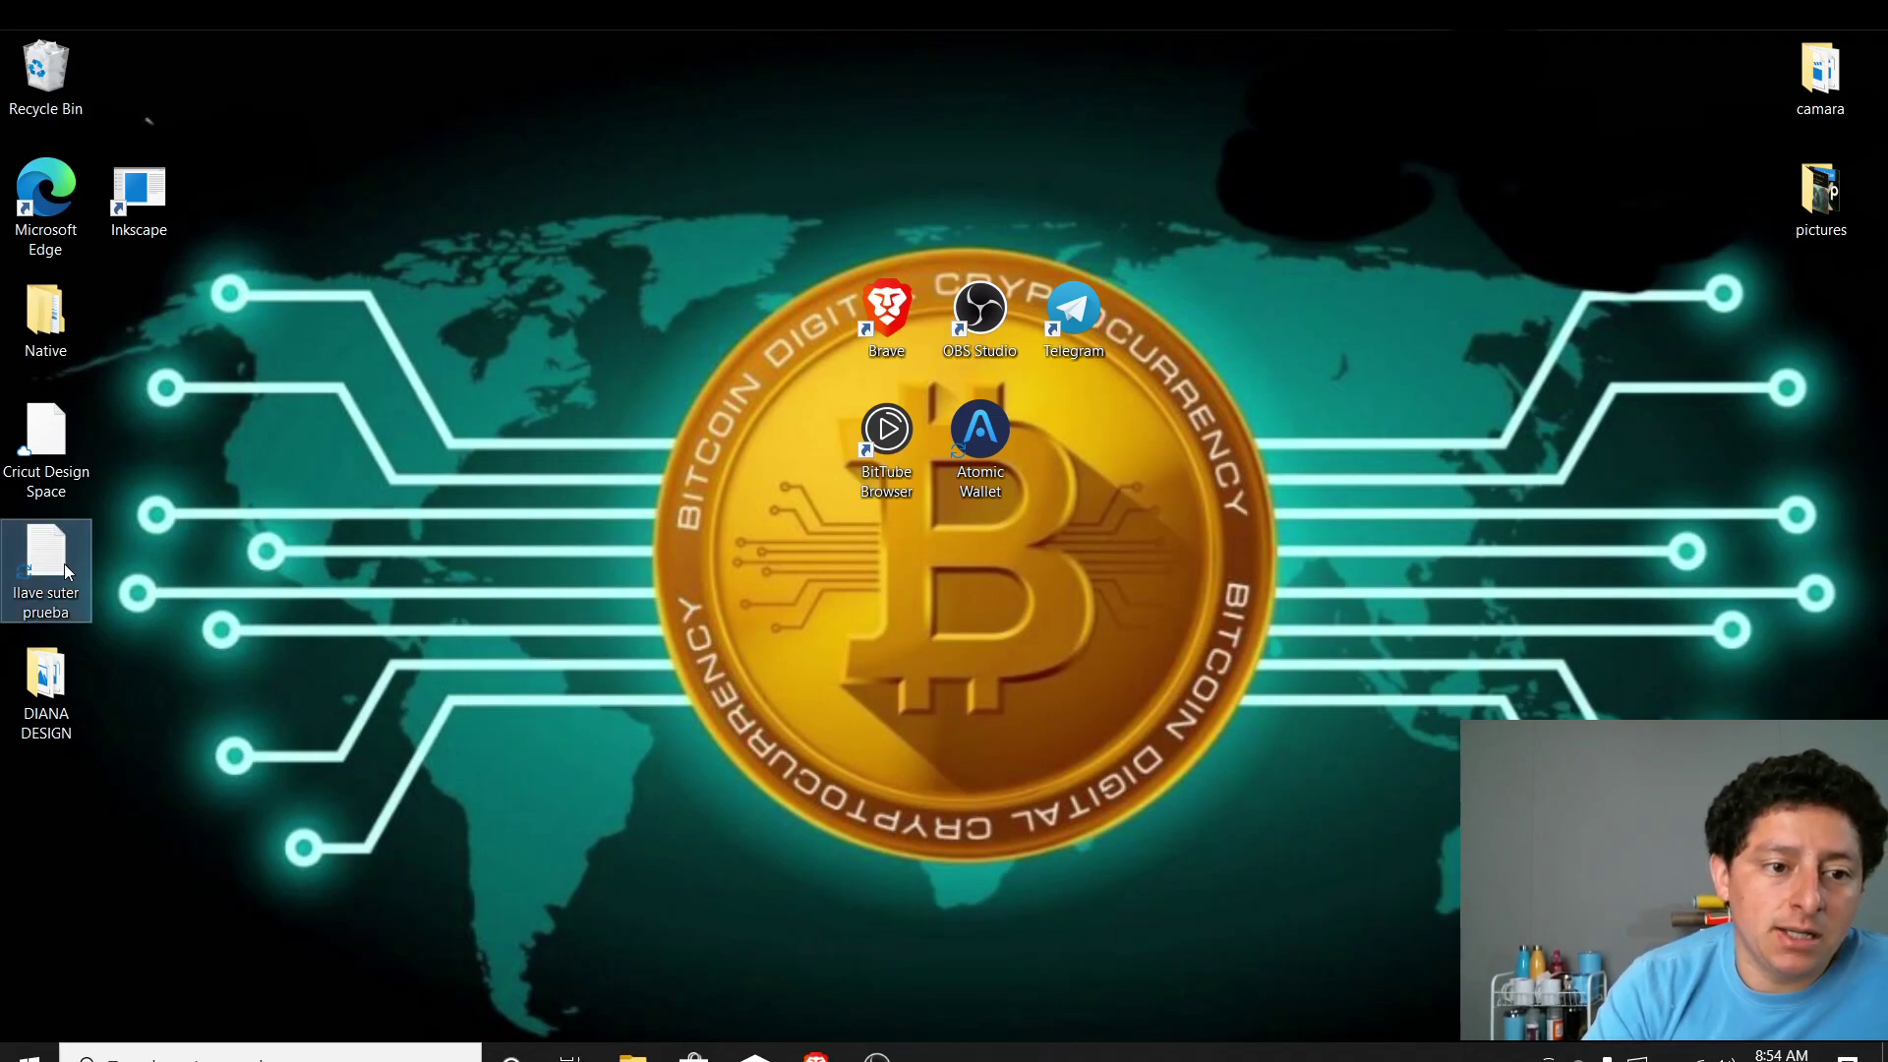
pyautogui.moveTo(63, 564); pyautogui.dragTo(993, 678)
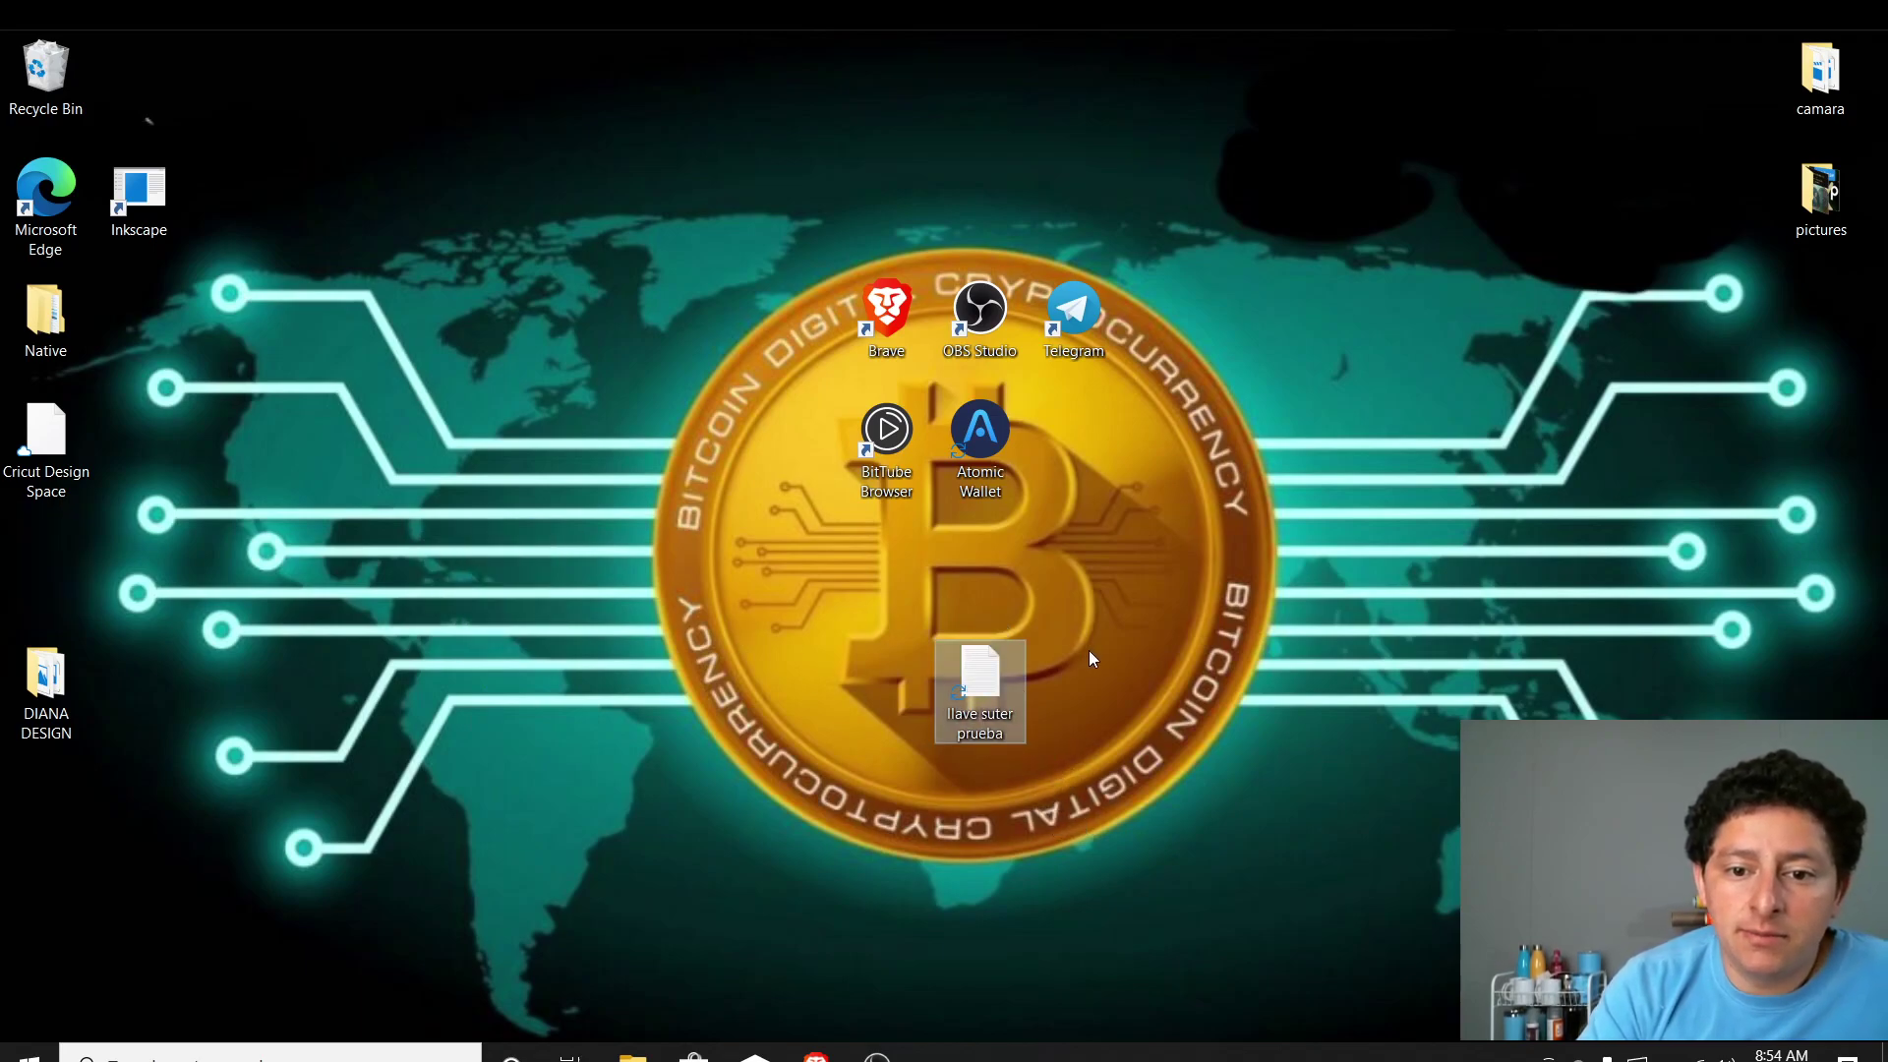
# - Open the llave suter prueba file, add the heading "llave privada:", paste the private key two lines below, and save and close it
pyautogui.doubleClick(988, 680)
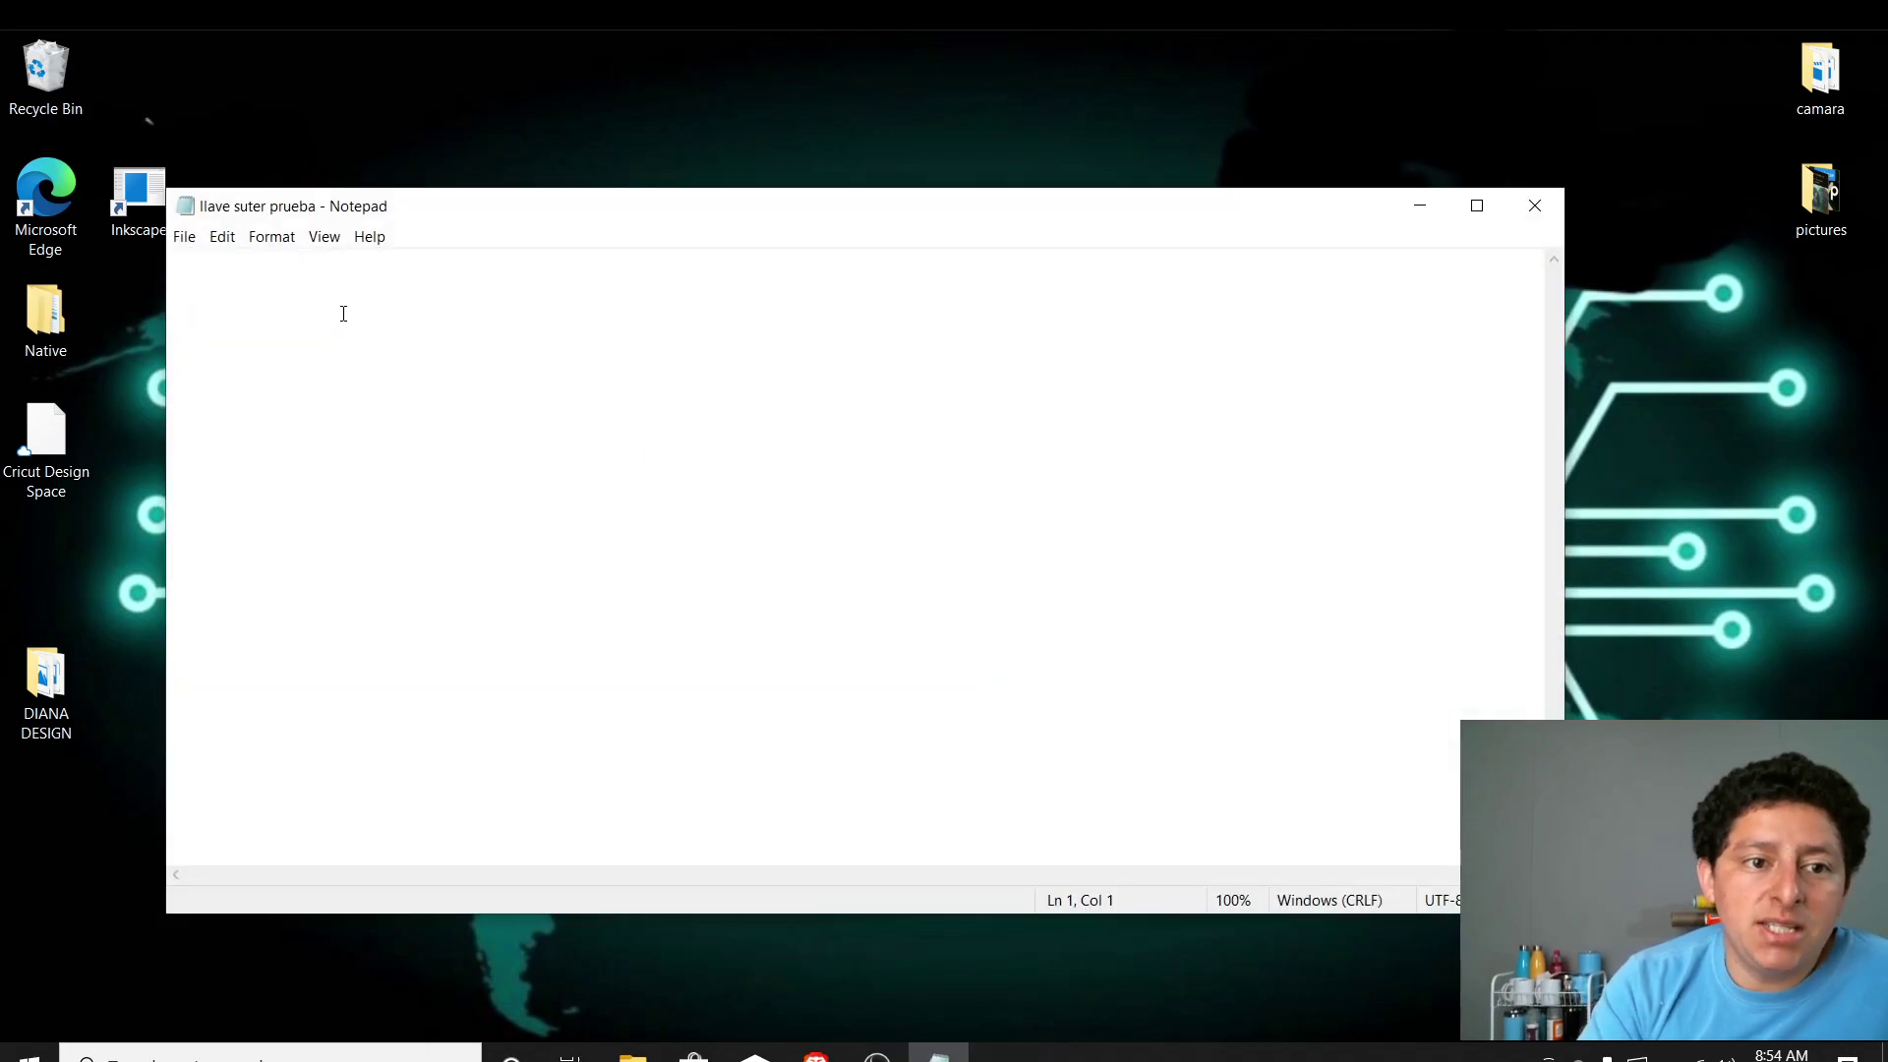
pyautogui.write('11')
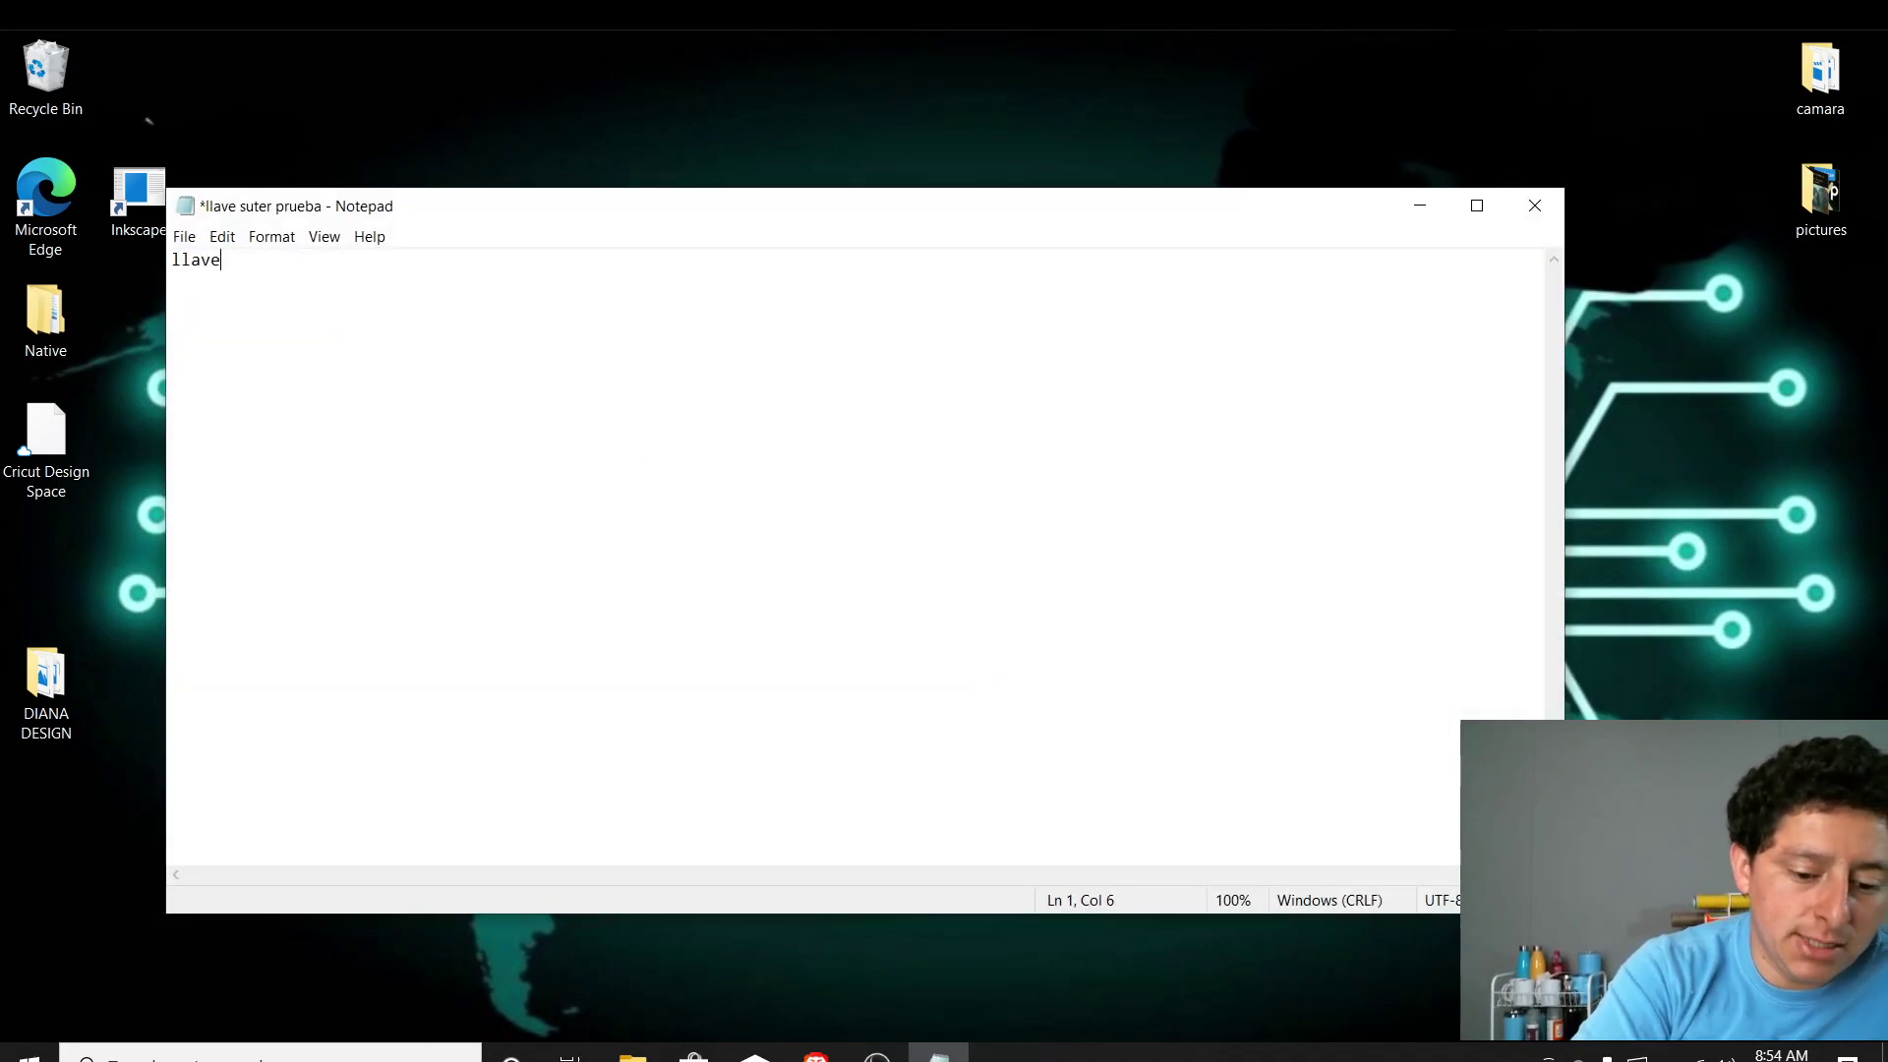
pyautogui.write('ave privada:')
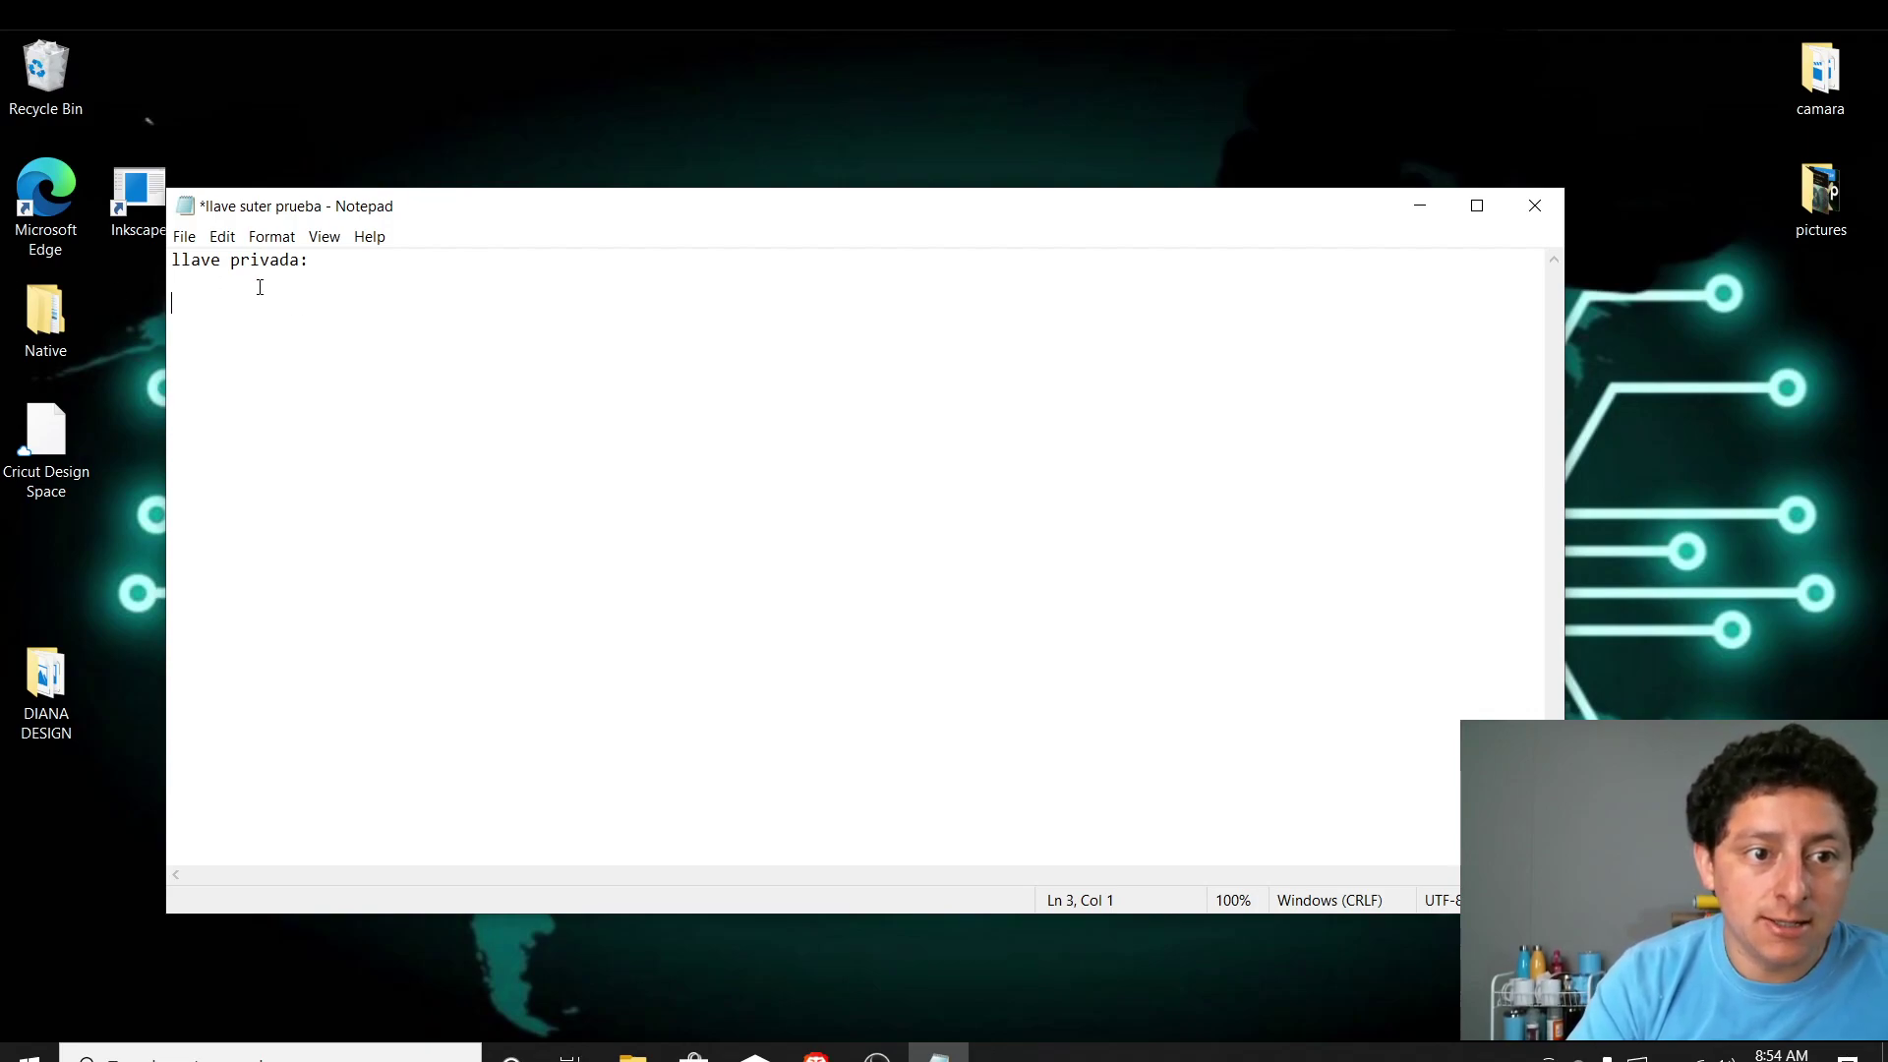
pyautogui.rightClick(239, 309)
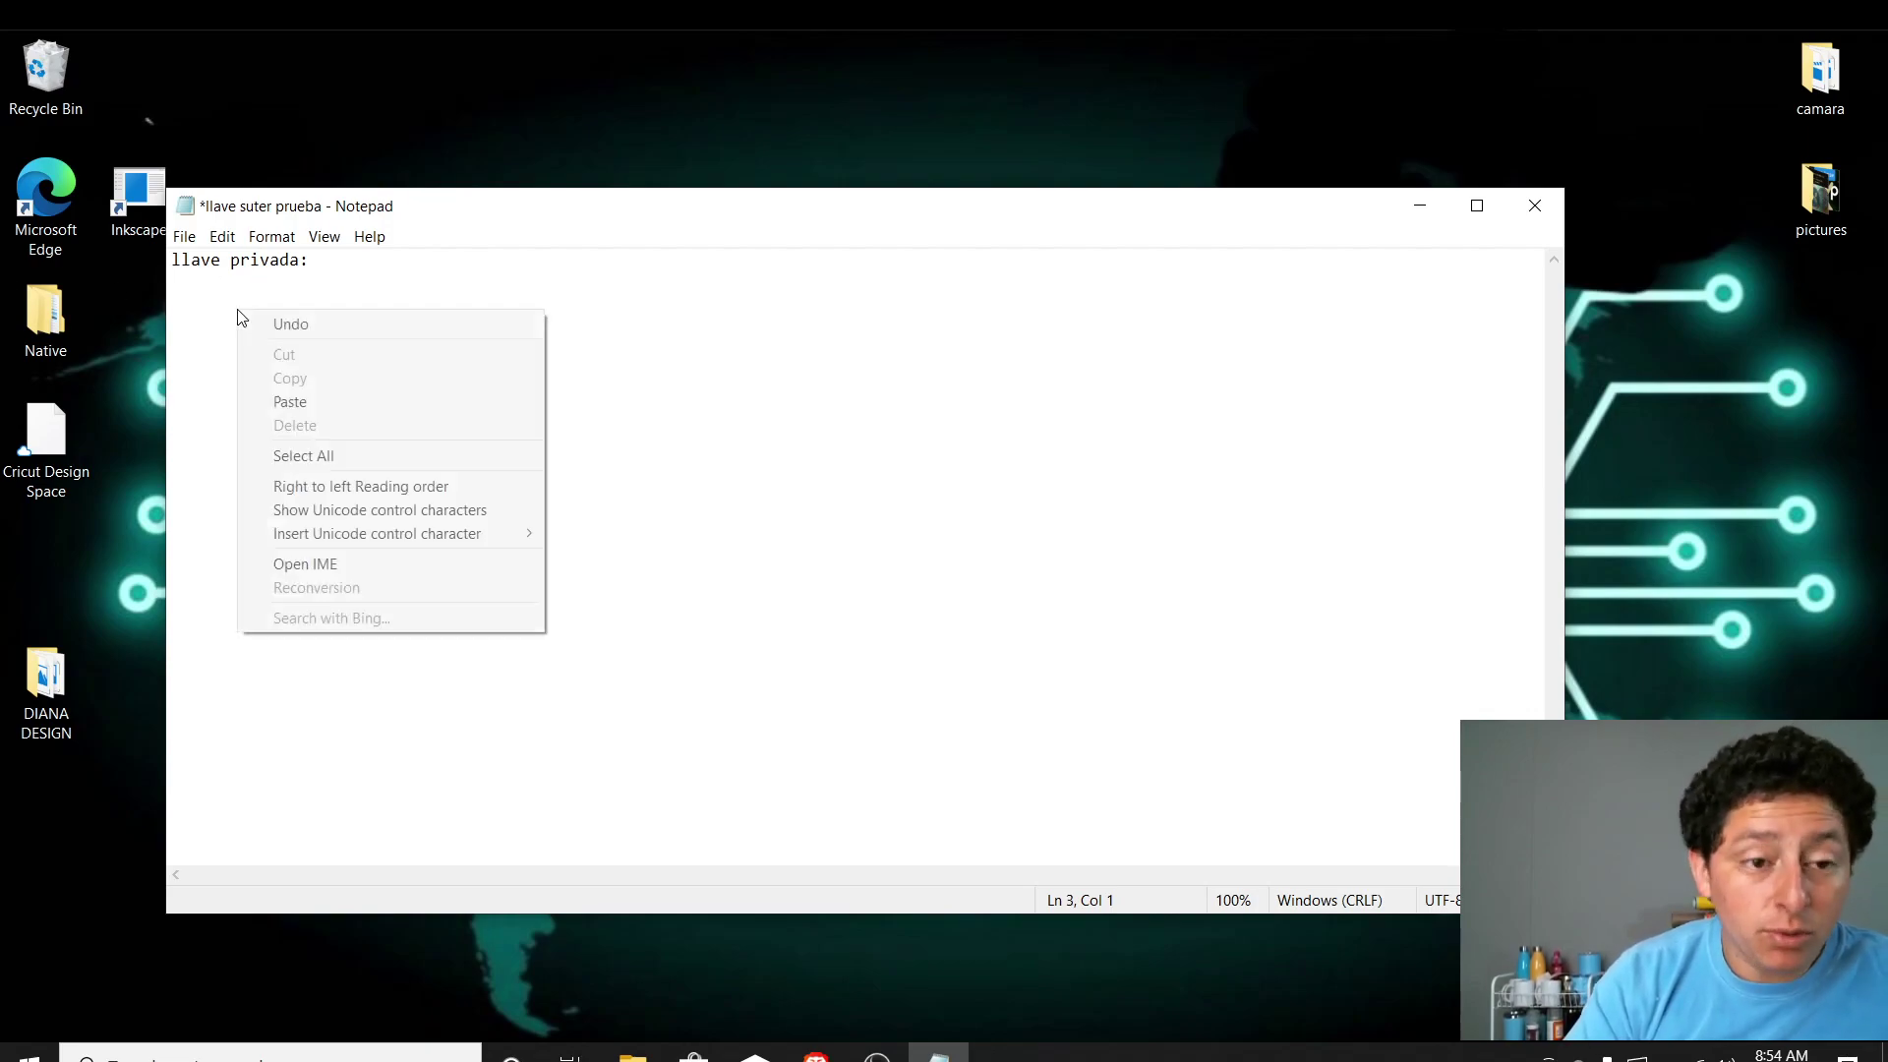
pyautogui.click(297, 397)
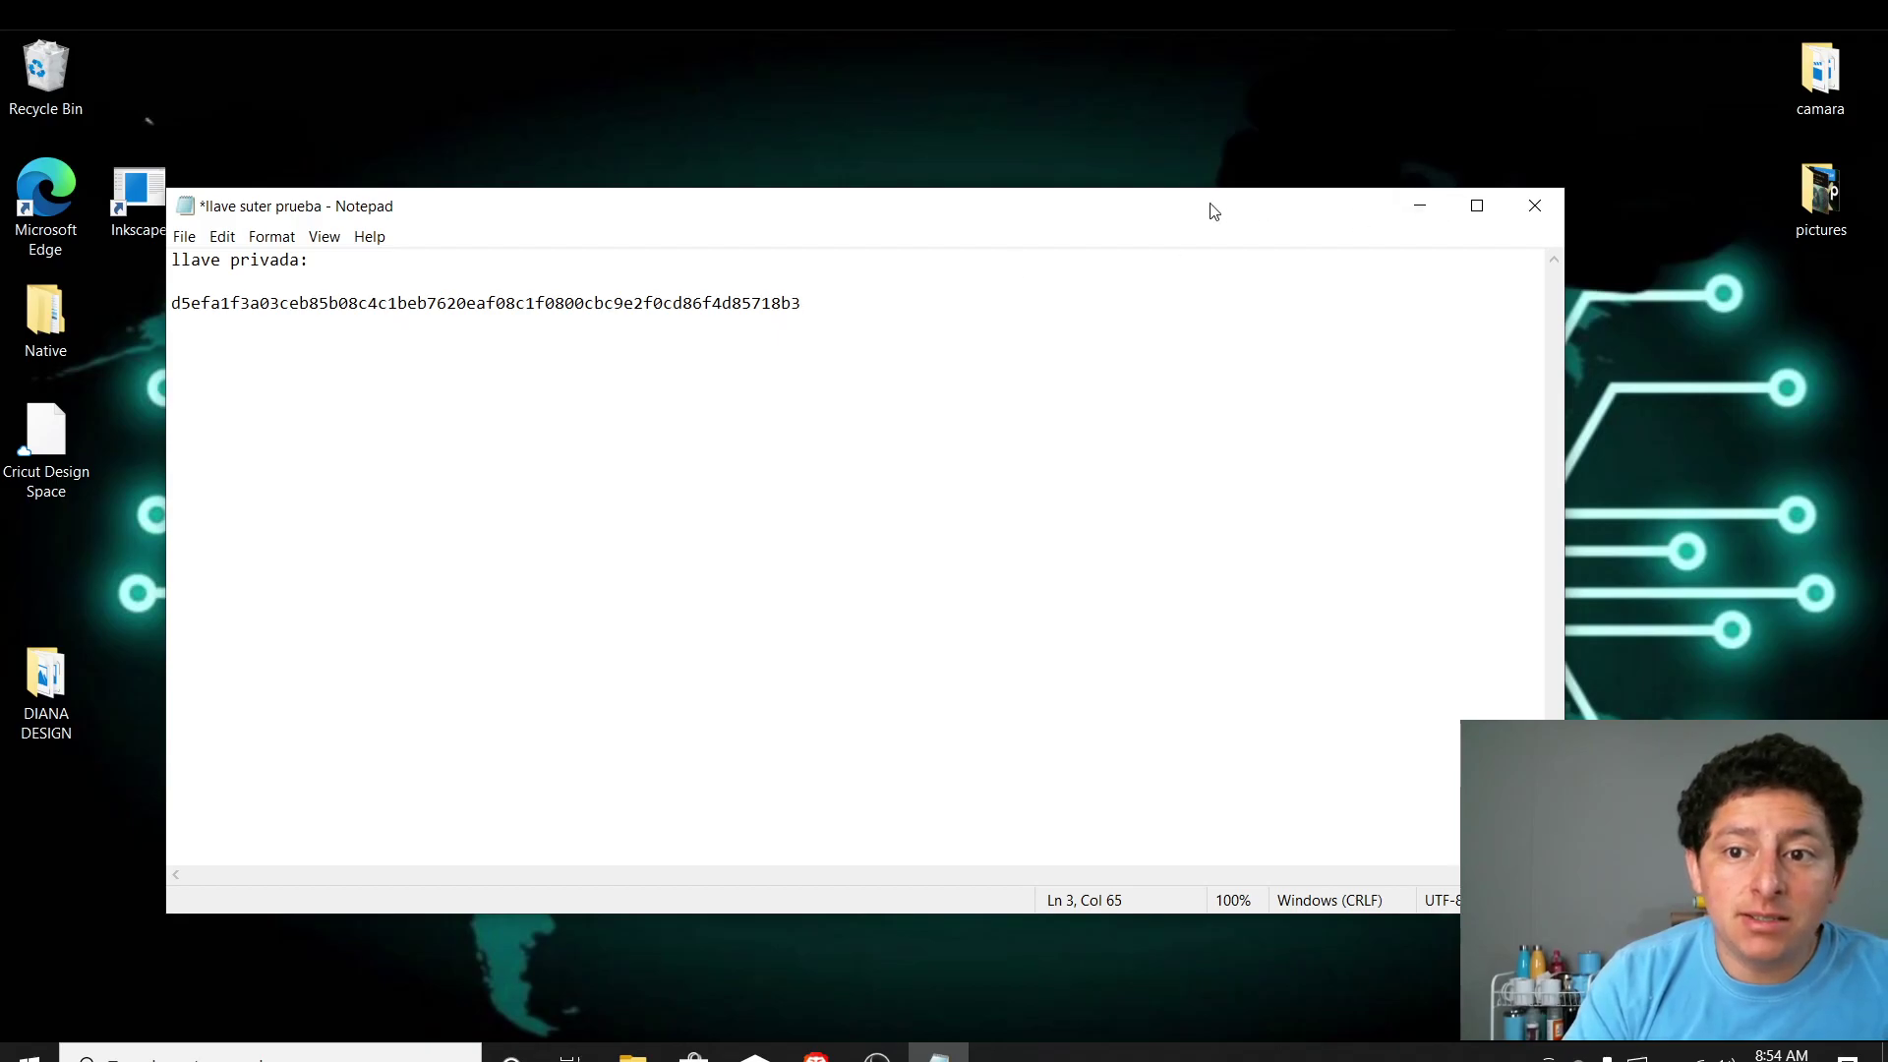
pyautogui.click(1534, 205)
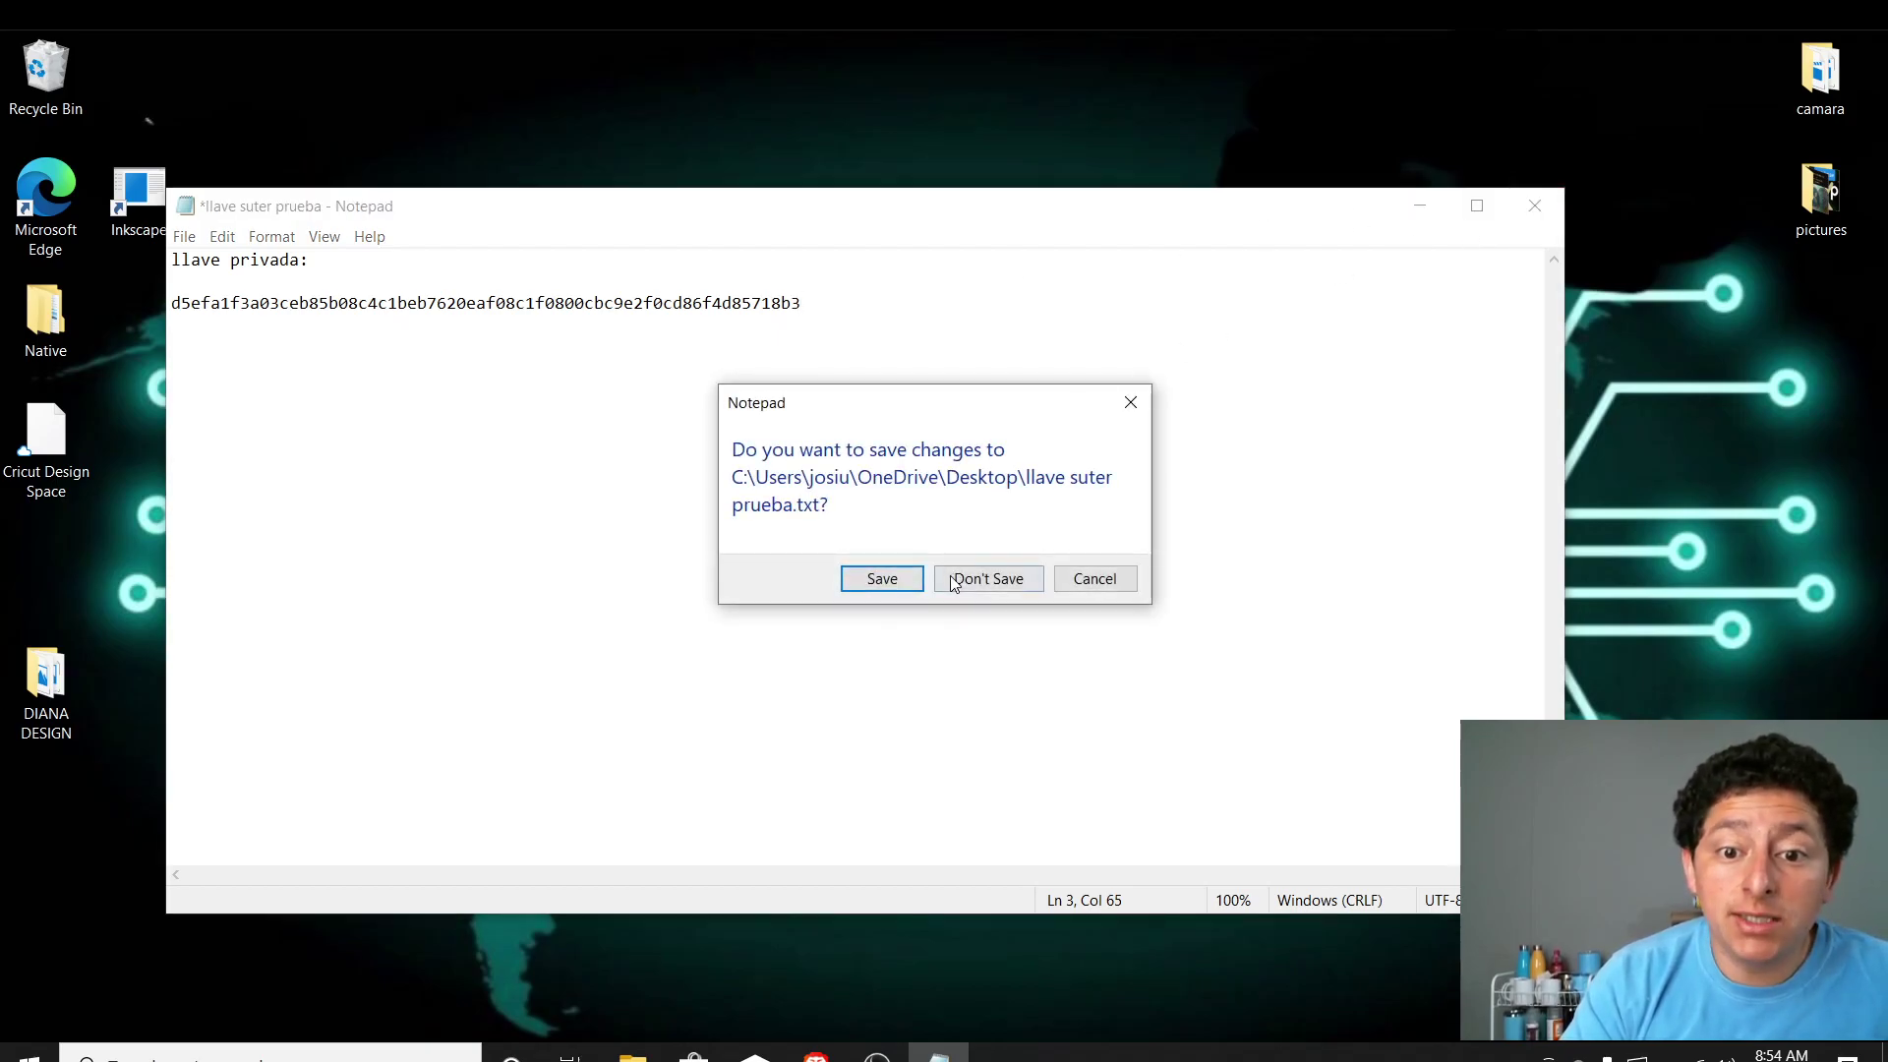
pyautogui.click(909, 583)
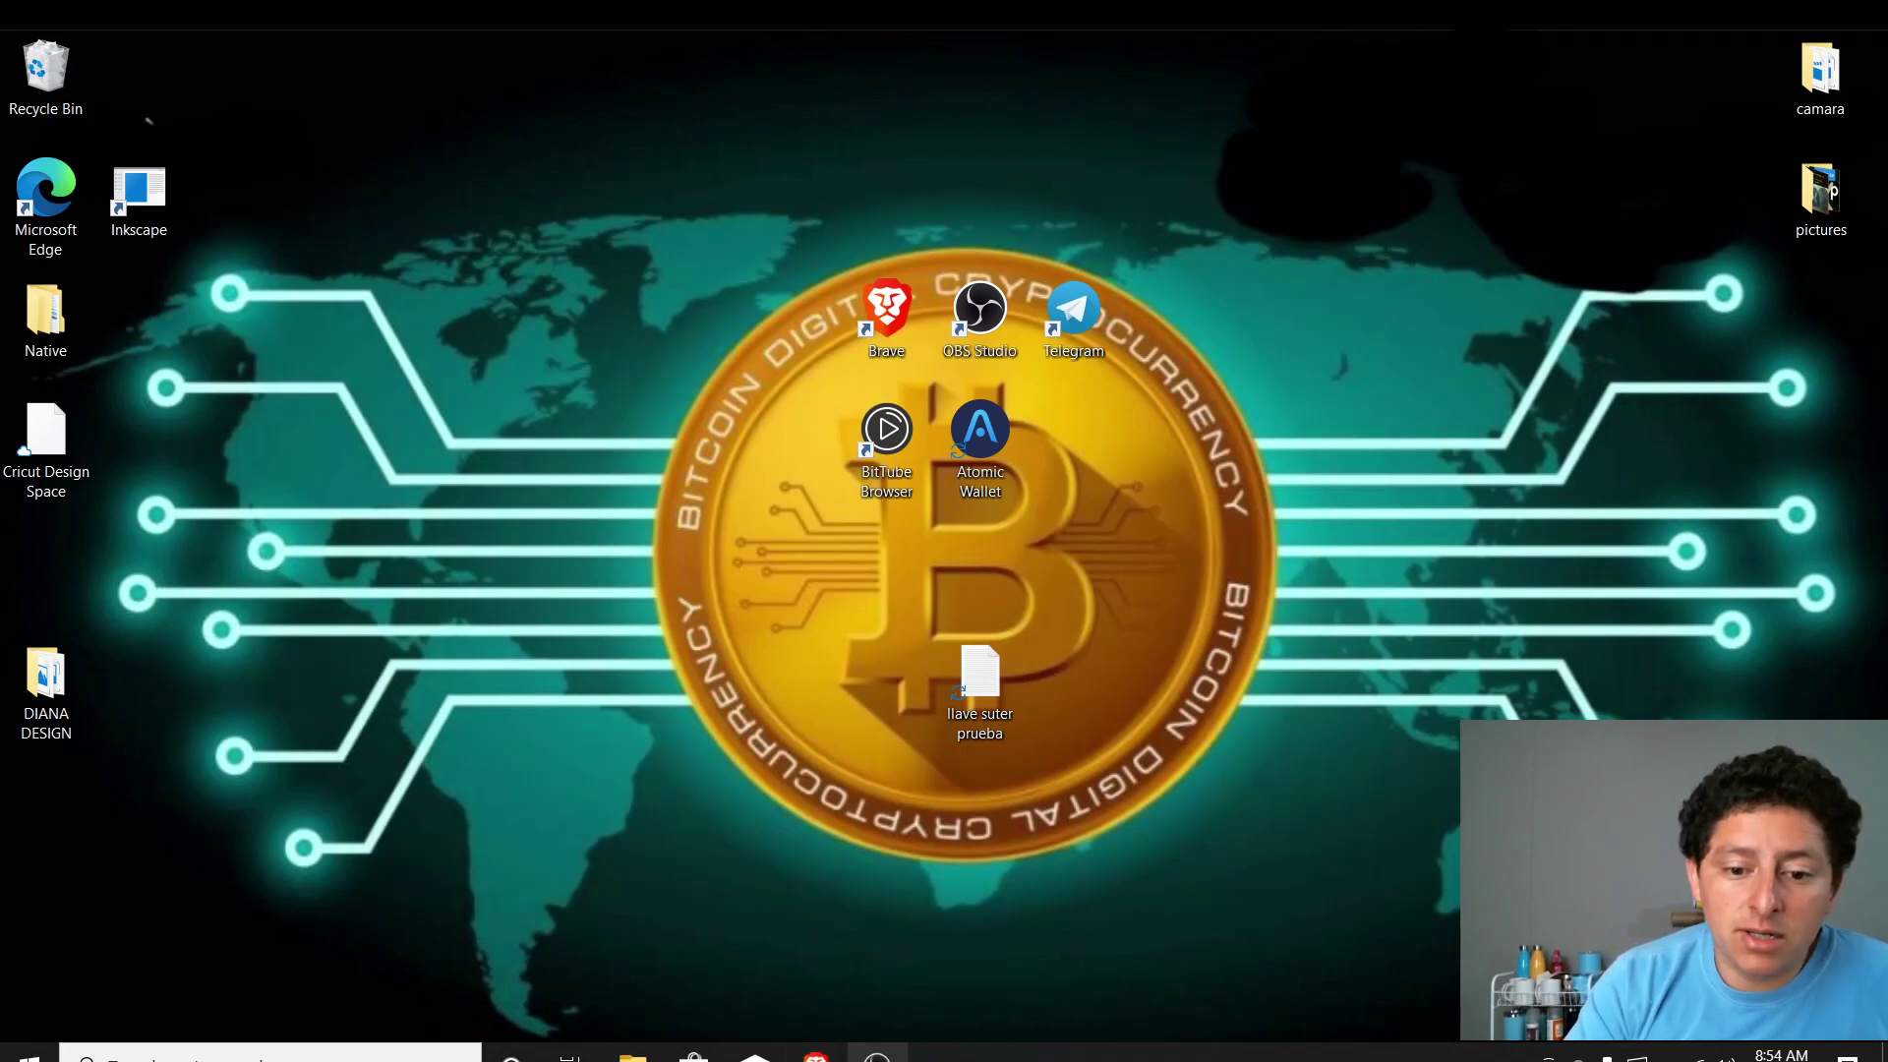
# - Return to the browser, close the BSC app page, relaunch the app on BSC from the Suter Shield homepage and choose BUSD
pyautogui.click(815, 1054)
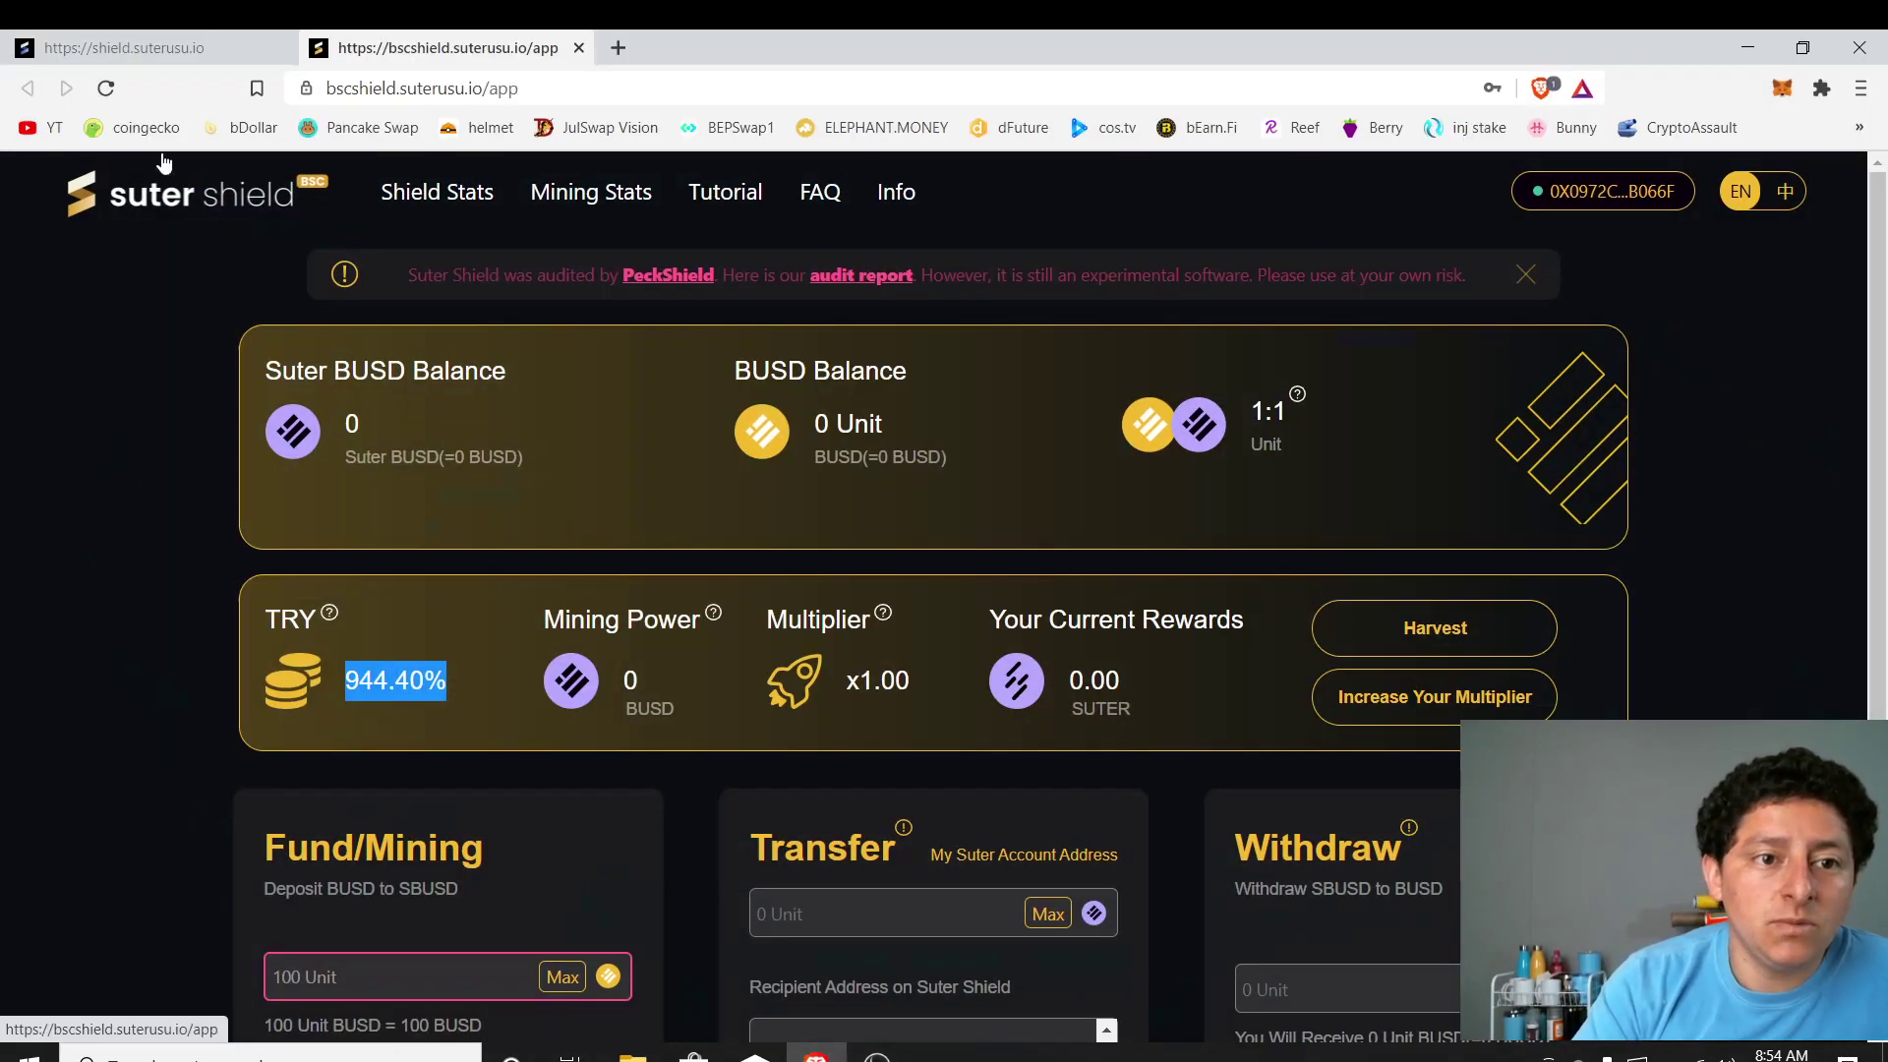
pyautogui.click(579, 49)
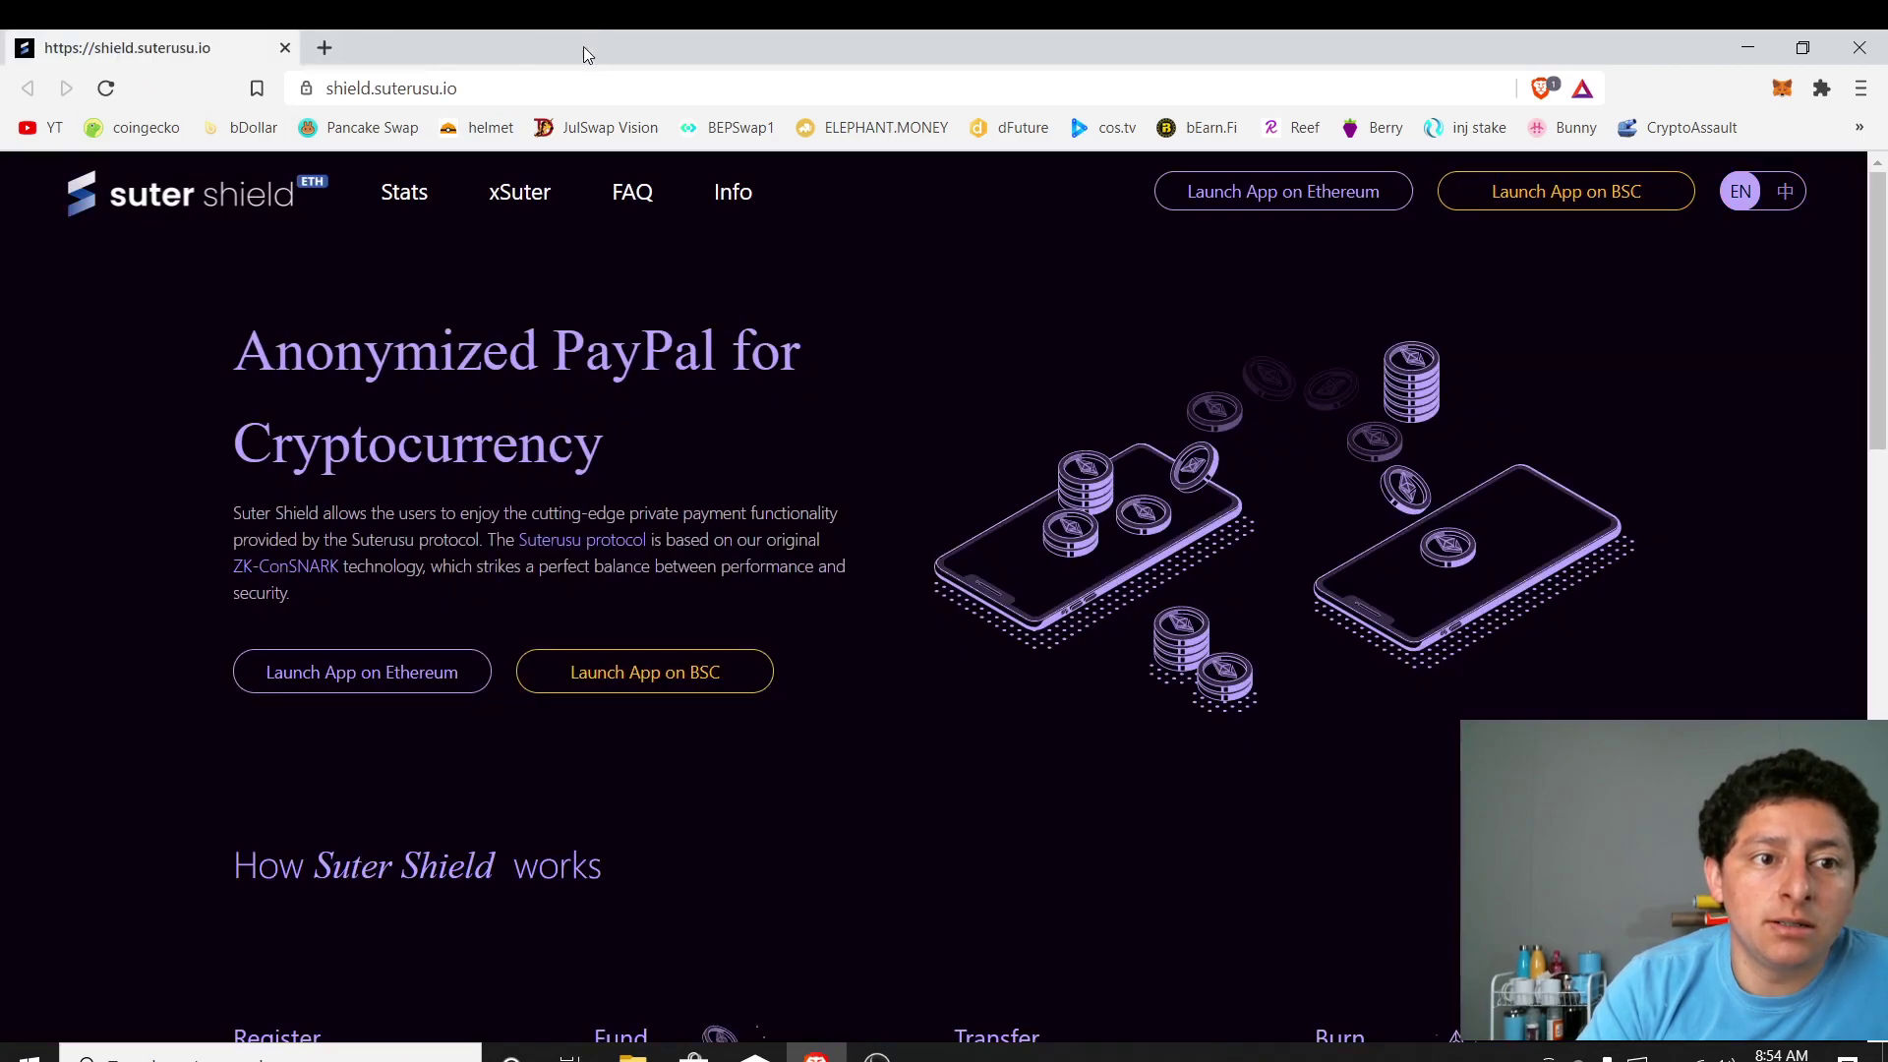
pyautogui.click(707, 678)
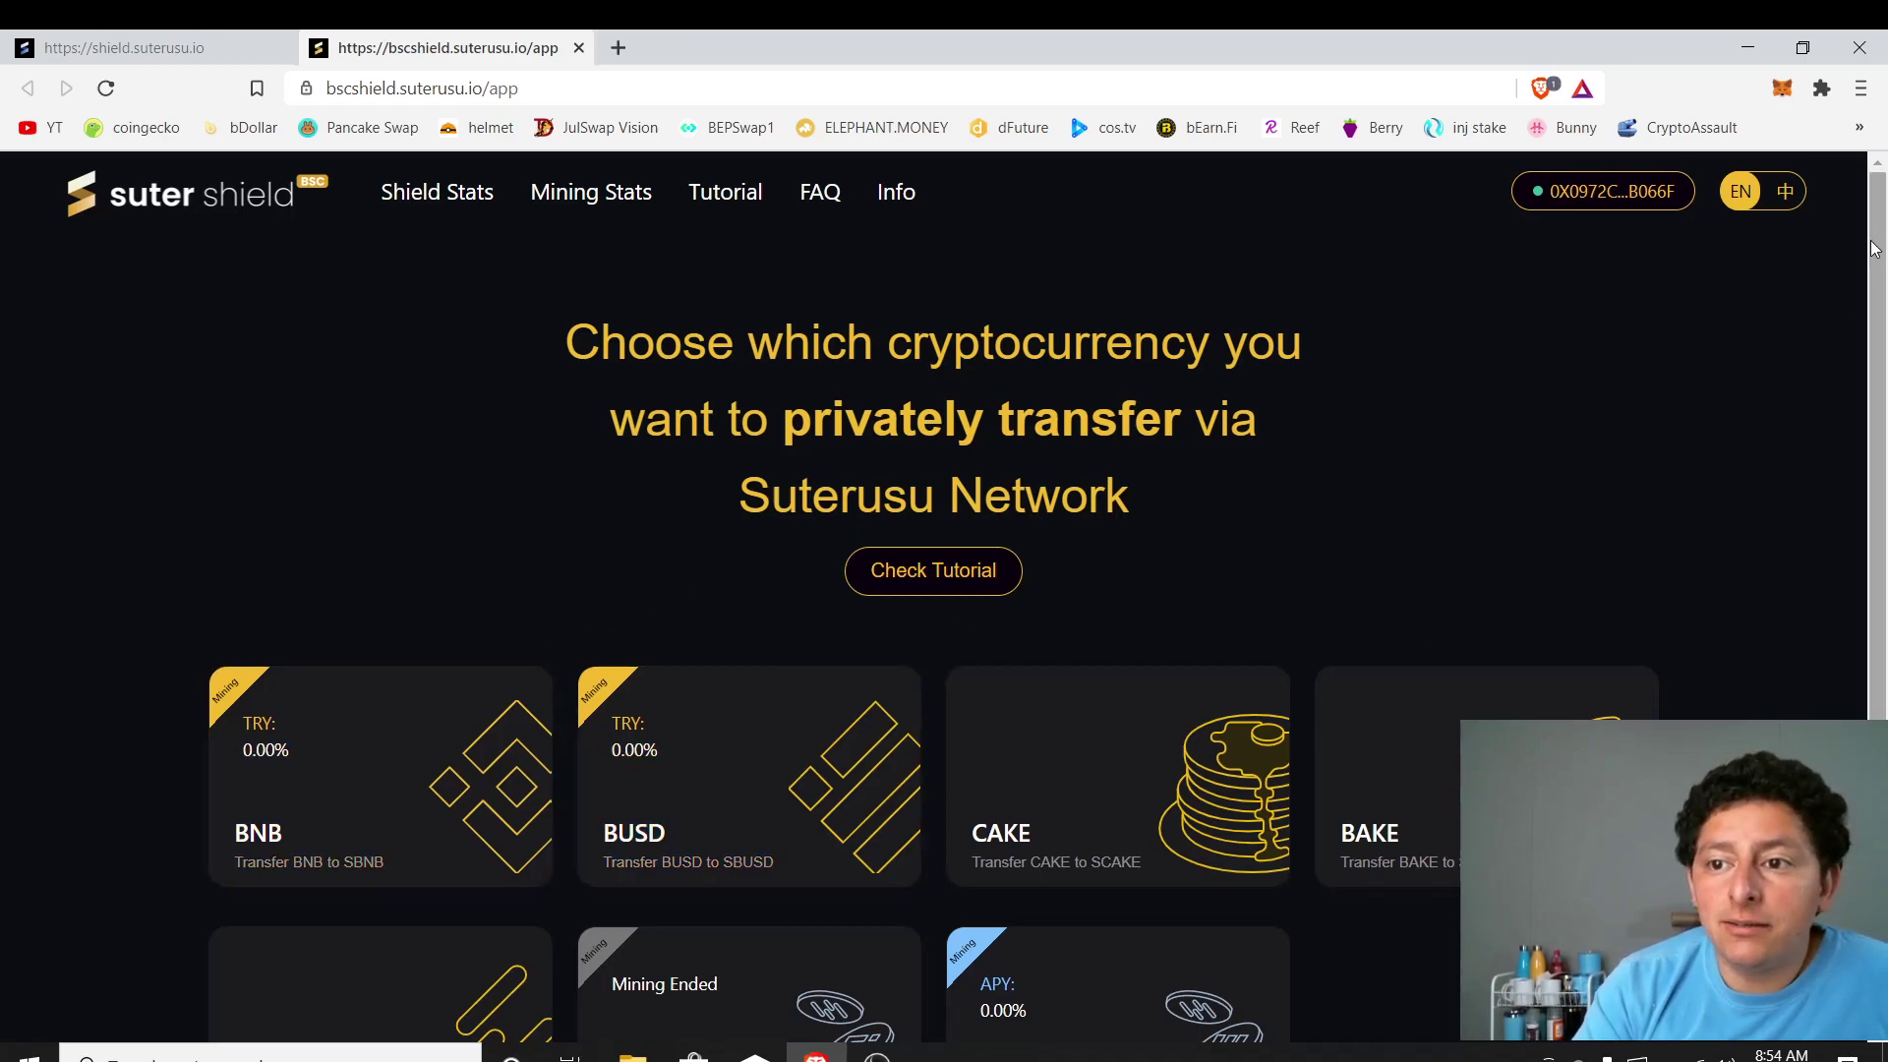
pyautogui.scroll(-1, 1874, 248)
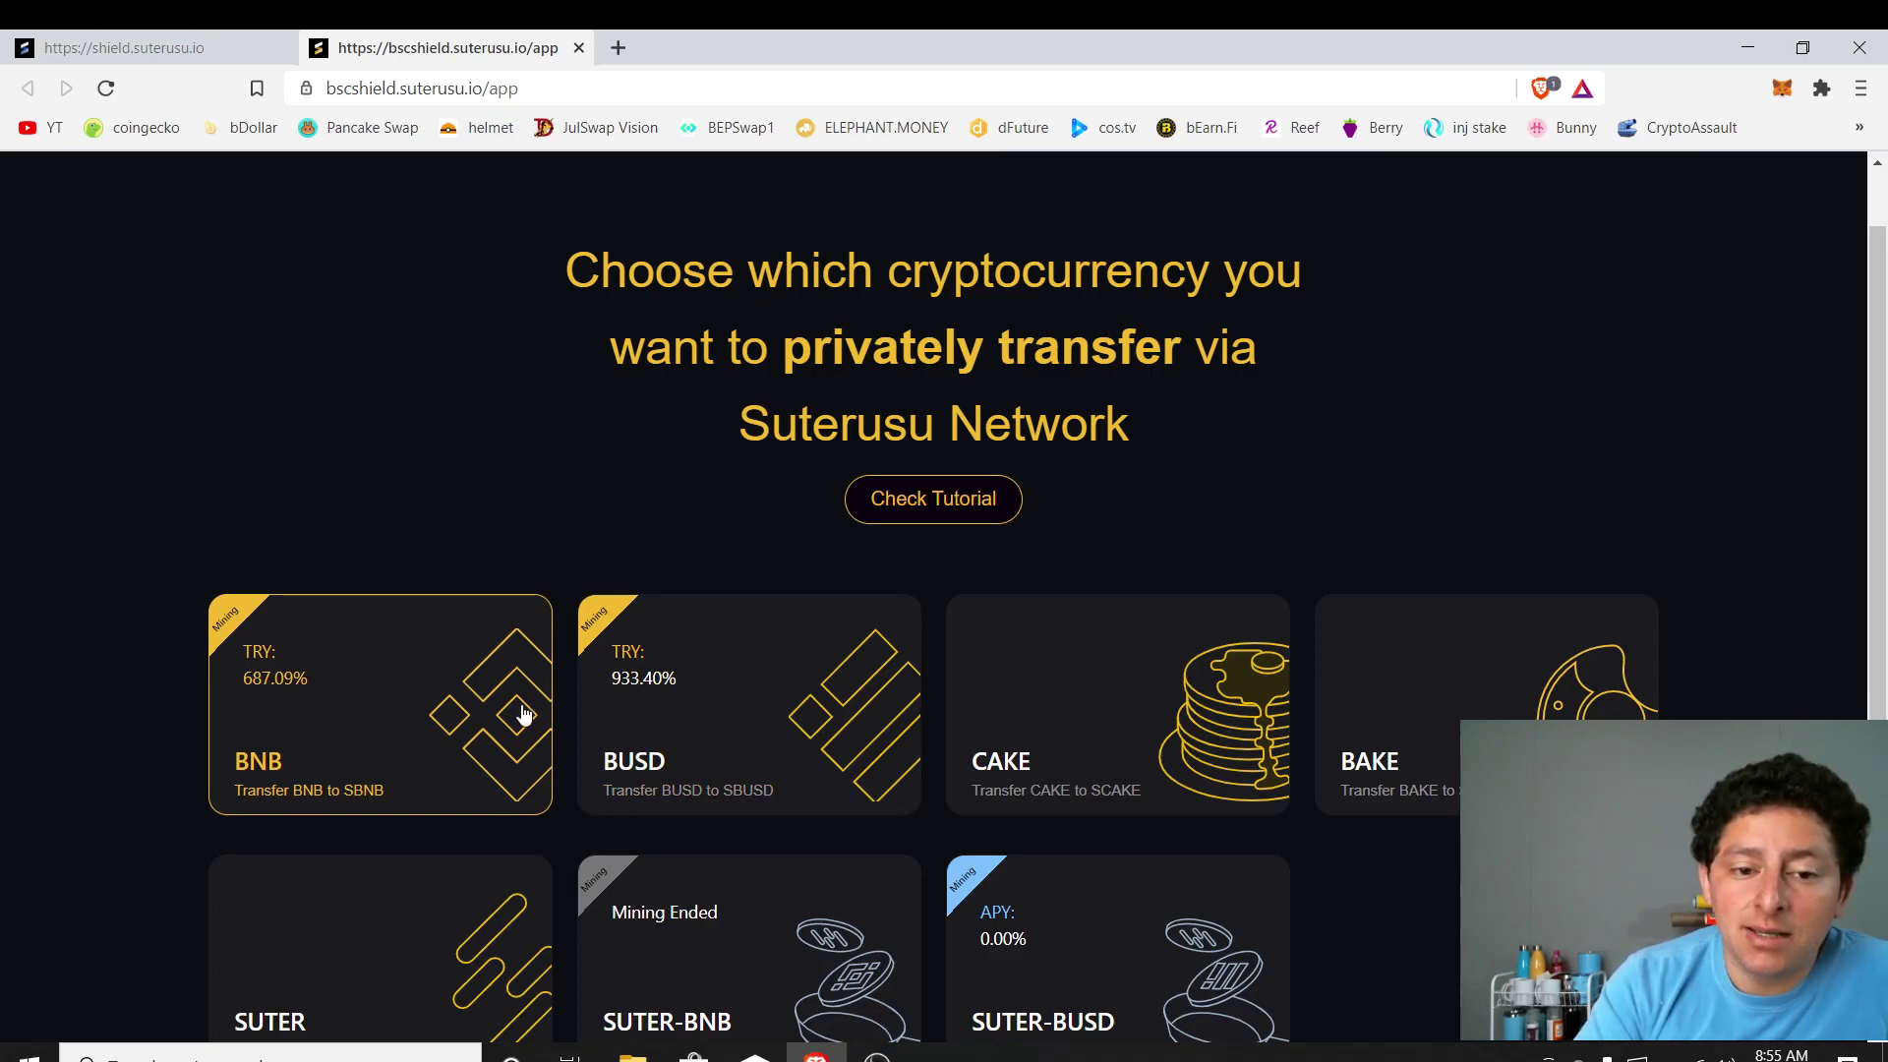
pyautogui.click(732, 710)
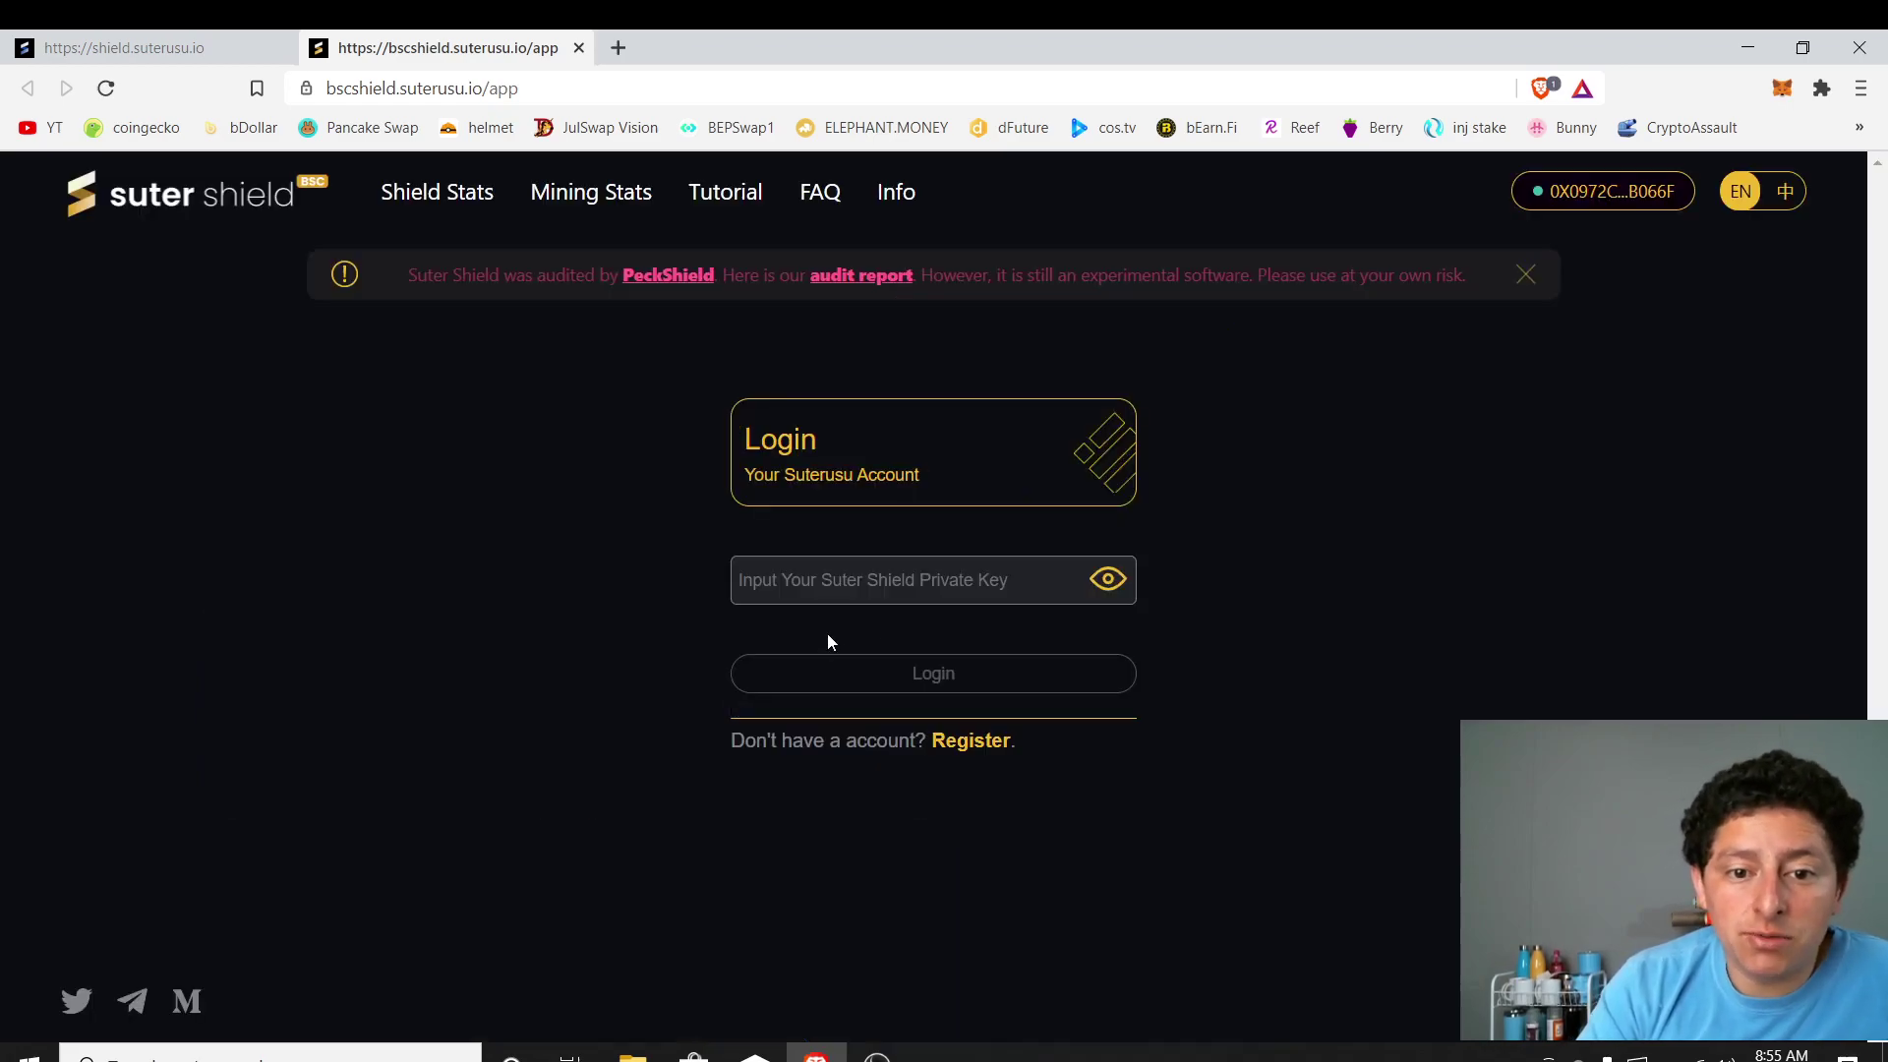
# - Log in to the Suterusu account by pasting the Suter Shield private key
pyautogui.click(919, 588)
pyautogui.rightClick(919, 590)
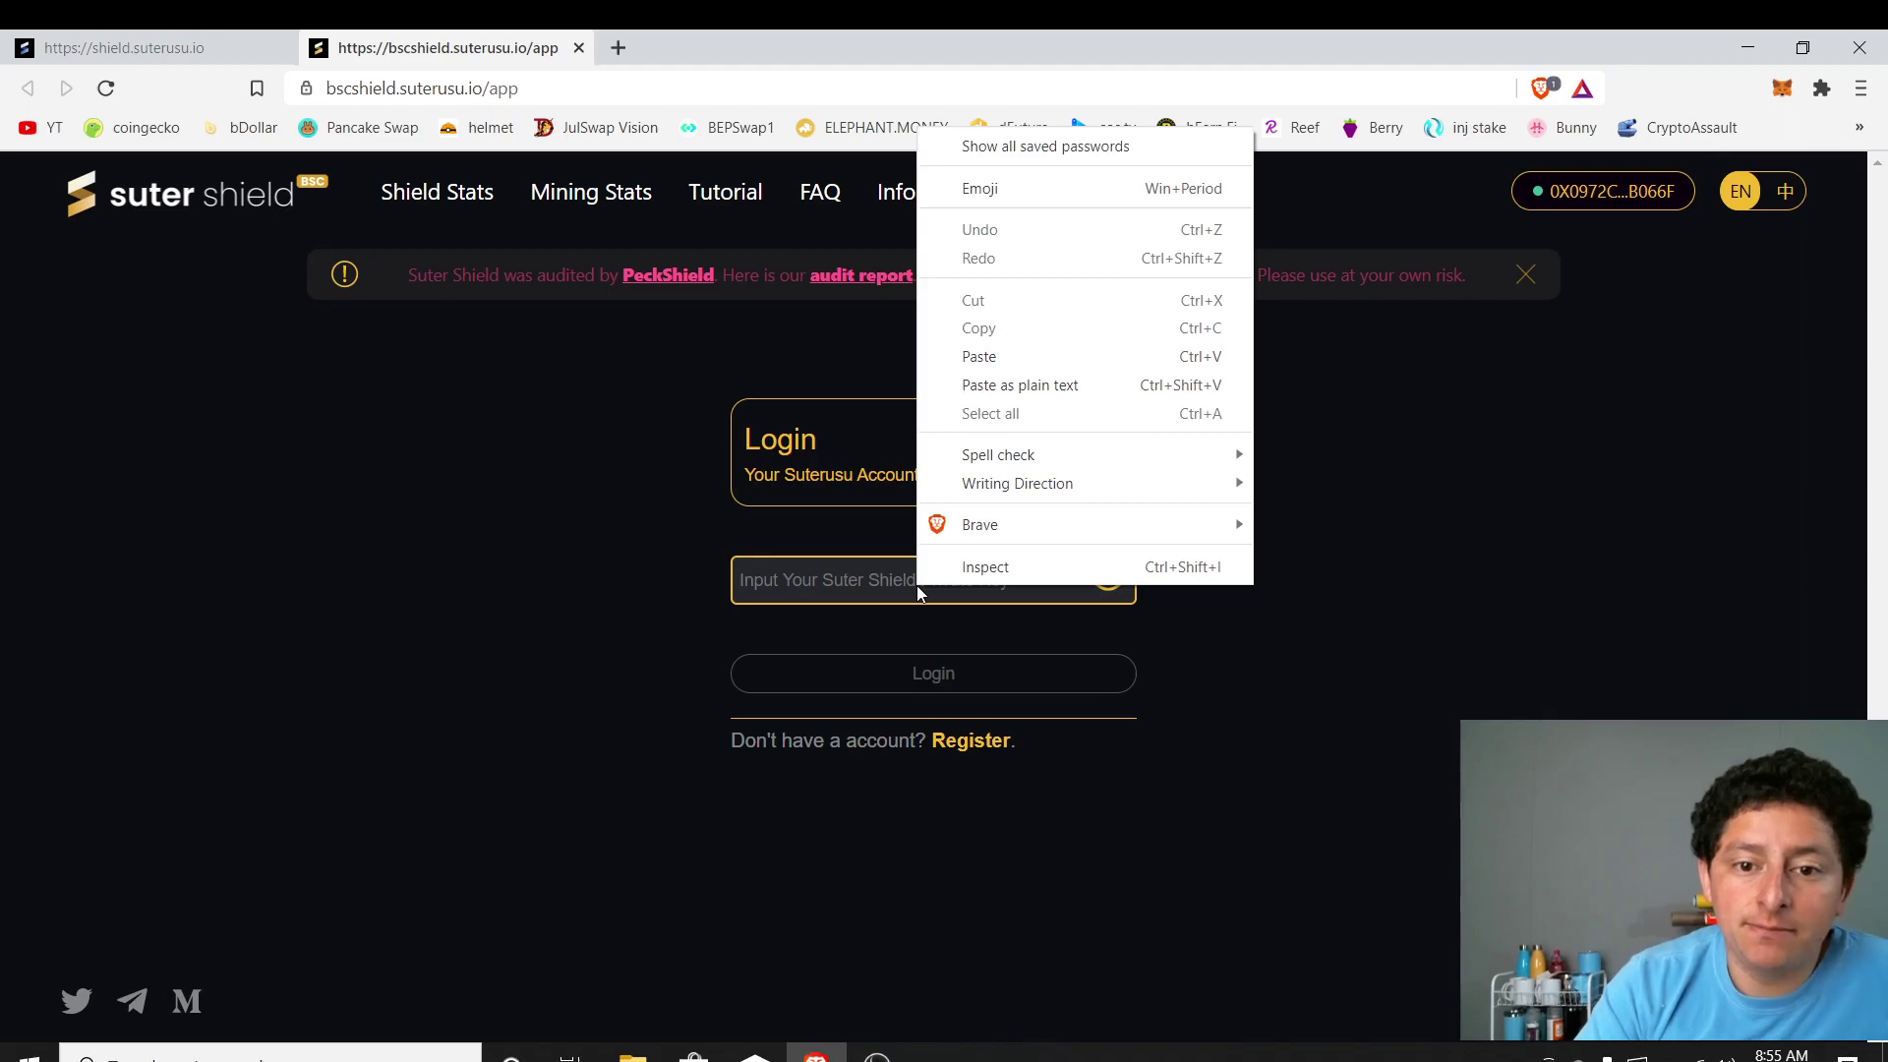
pyautogui.click(1012, 356)
pyautogui.click(944, 685)
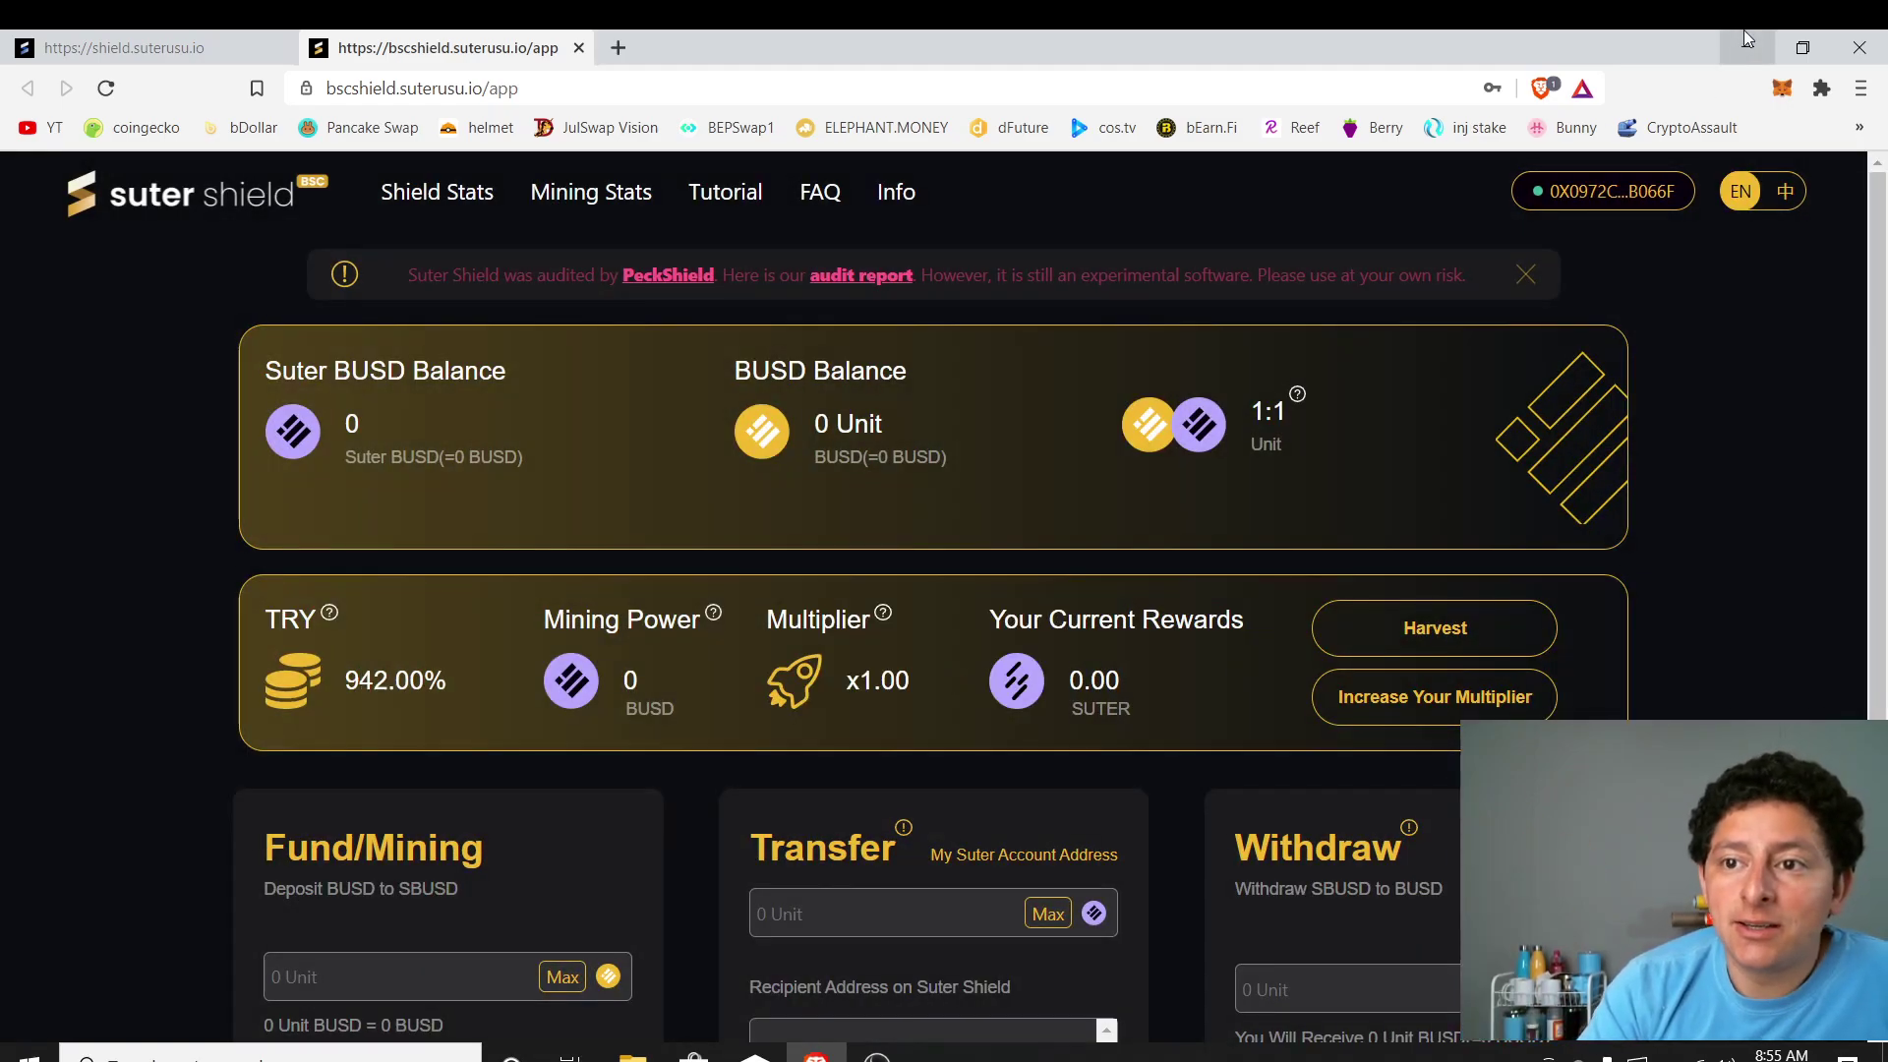
# - Check the private key saved in the llave suter prueba file, and move the file's icon to the right of the coin wallpaper
pyautogui.click(1747, 47)
pyautogui.doubleClick(995, 676)
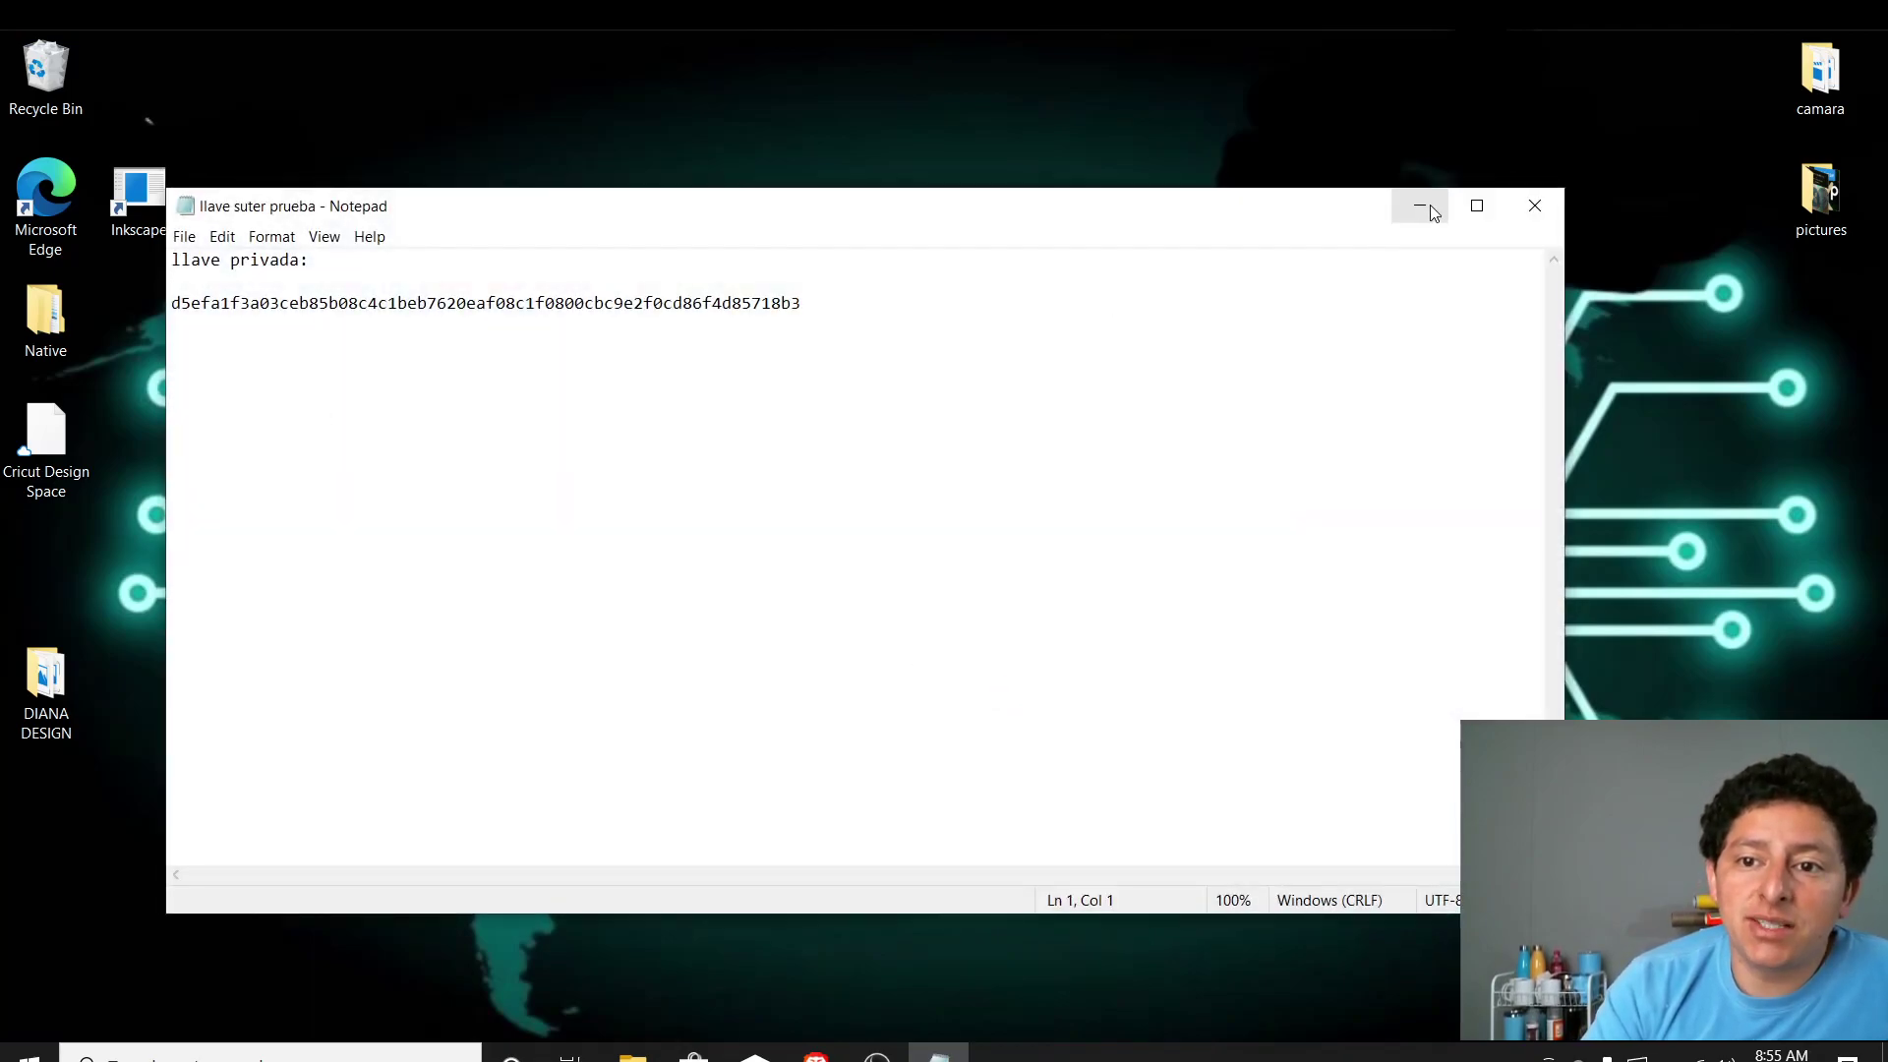
pyautogui.click(1419, 207)
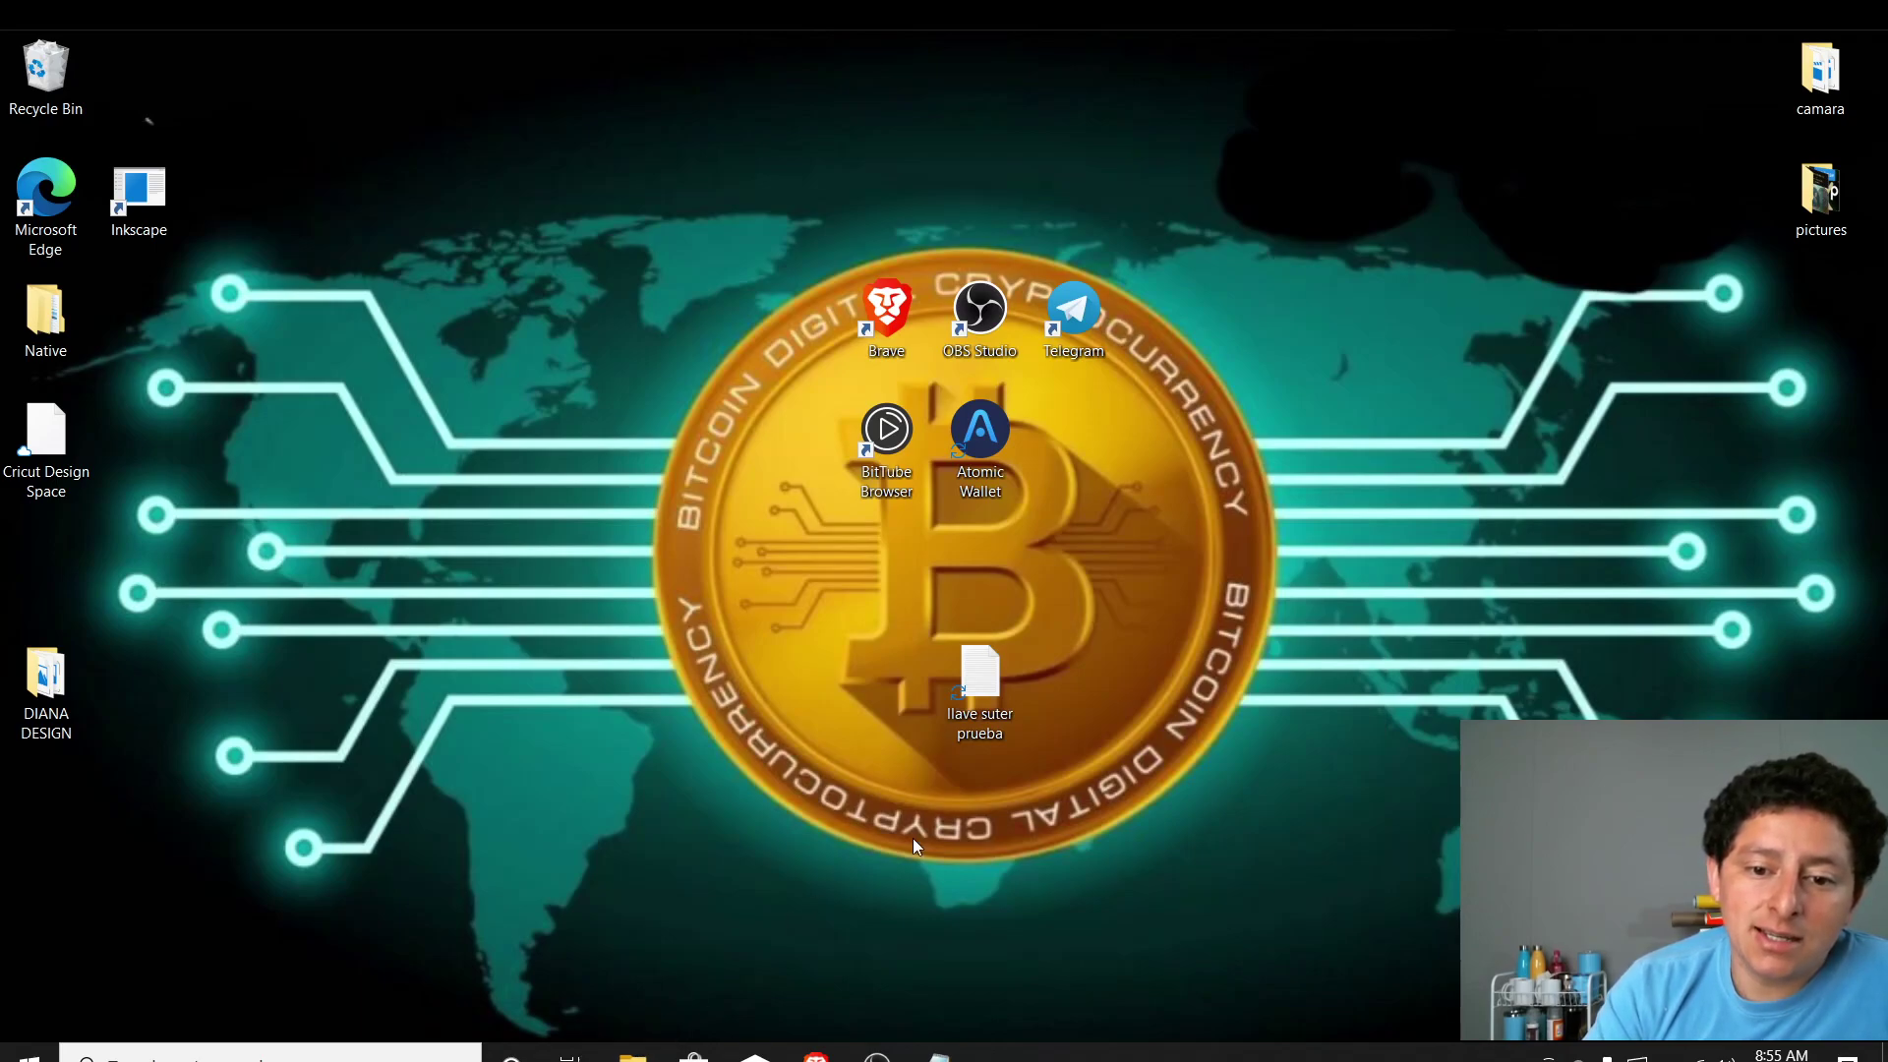
pyautogui.doubleClick(993, 699)
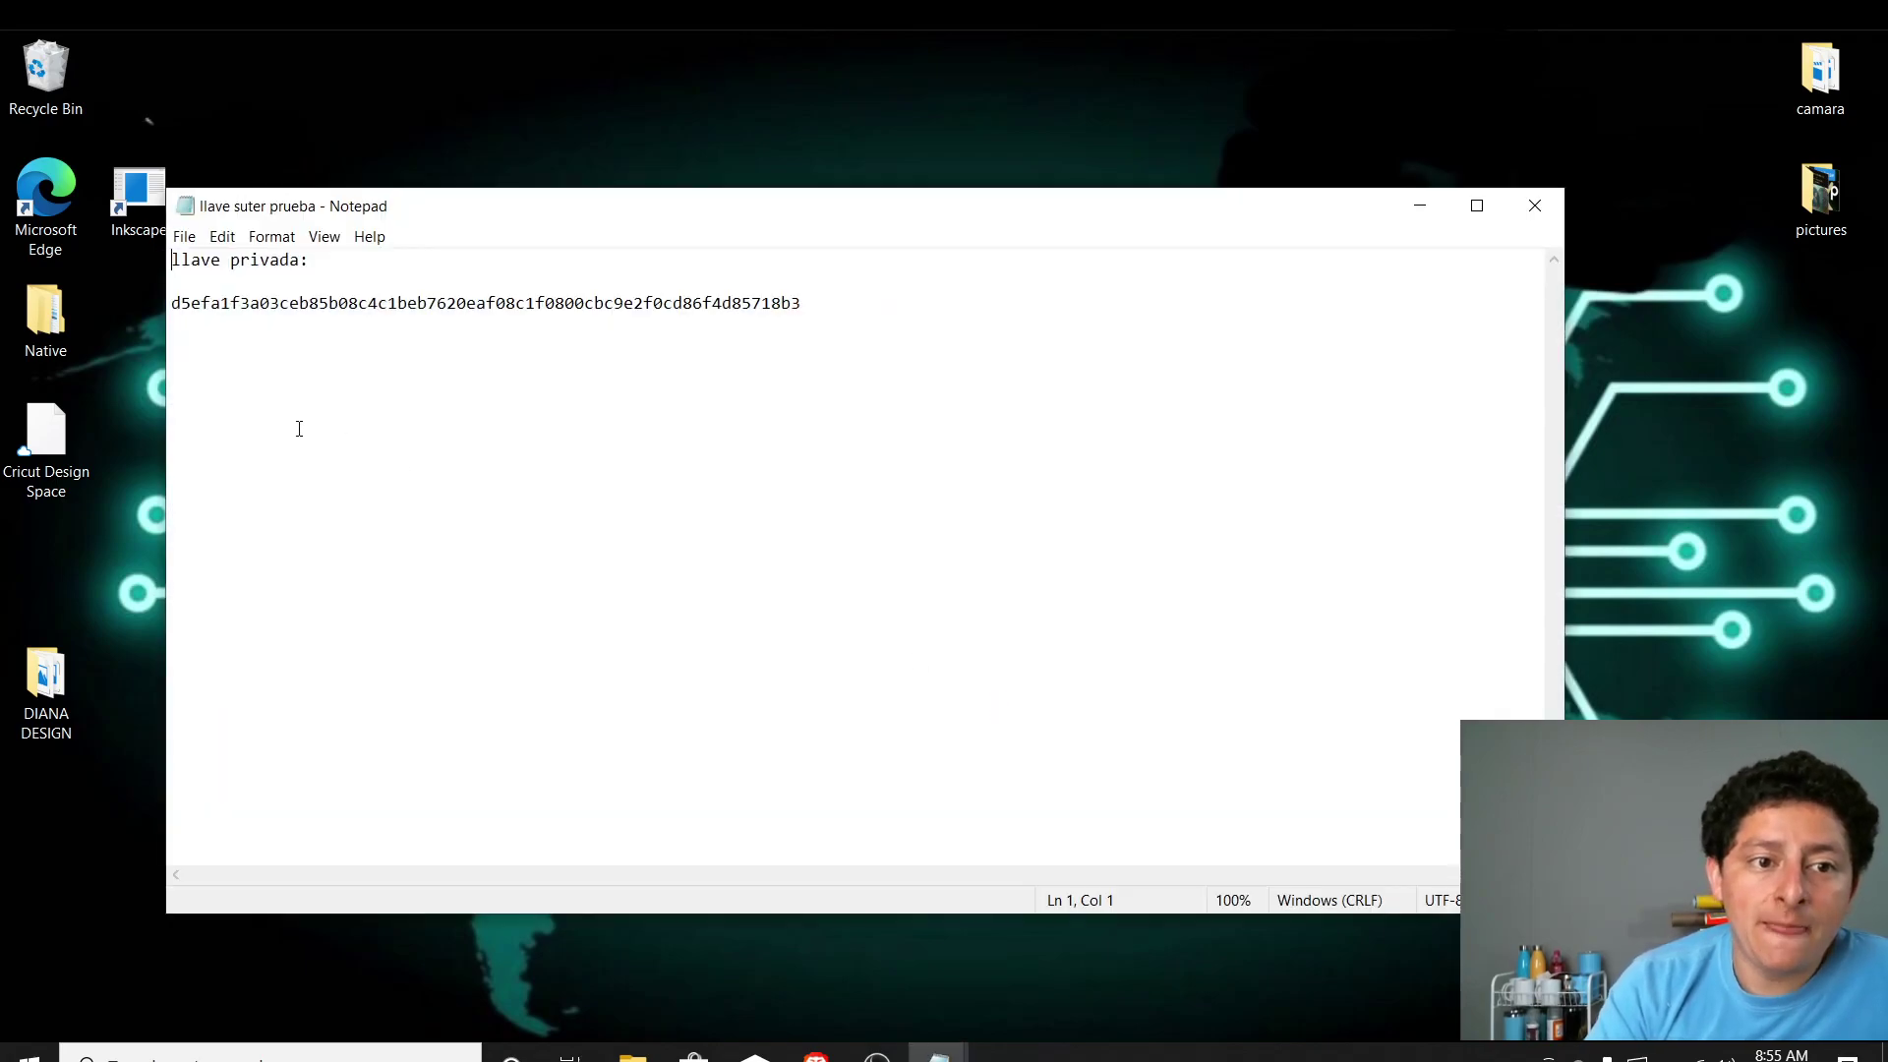
pyautogui.click(1417, 205)
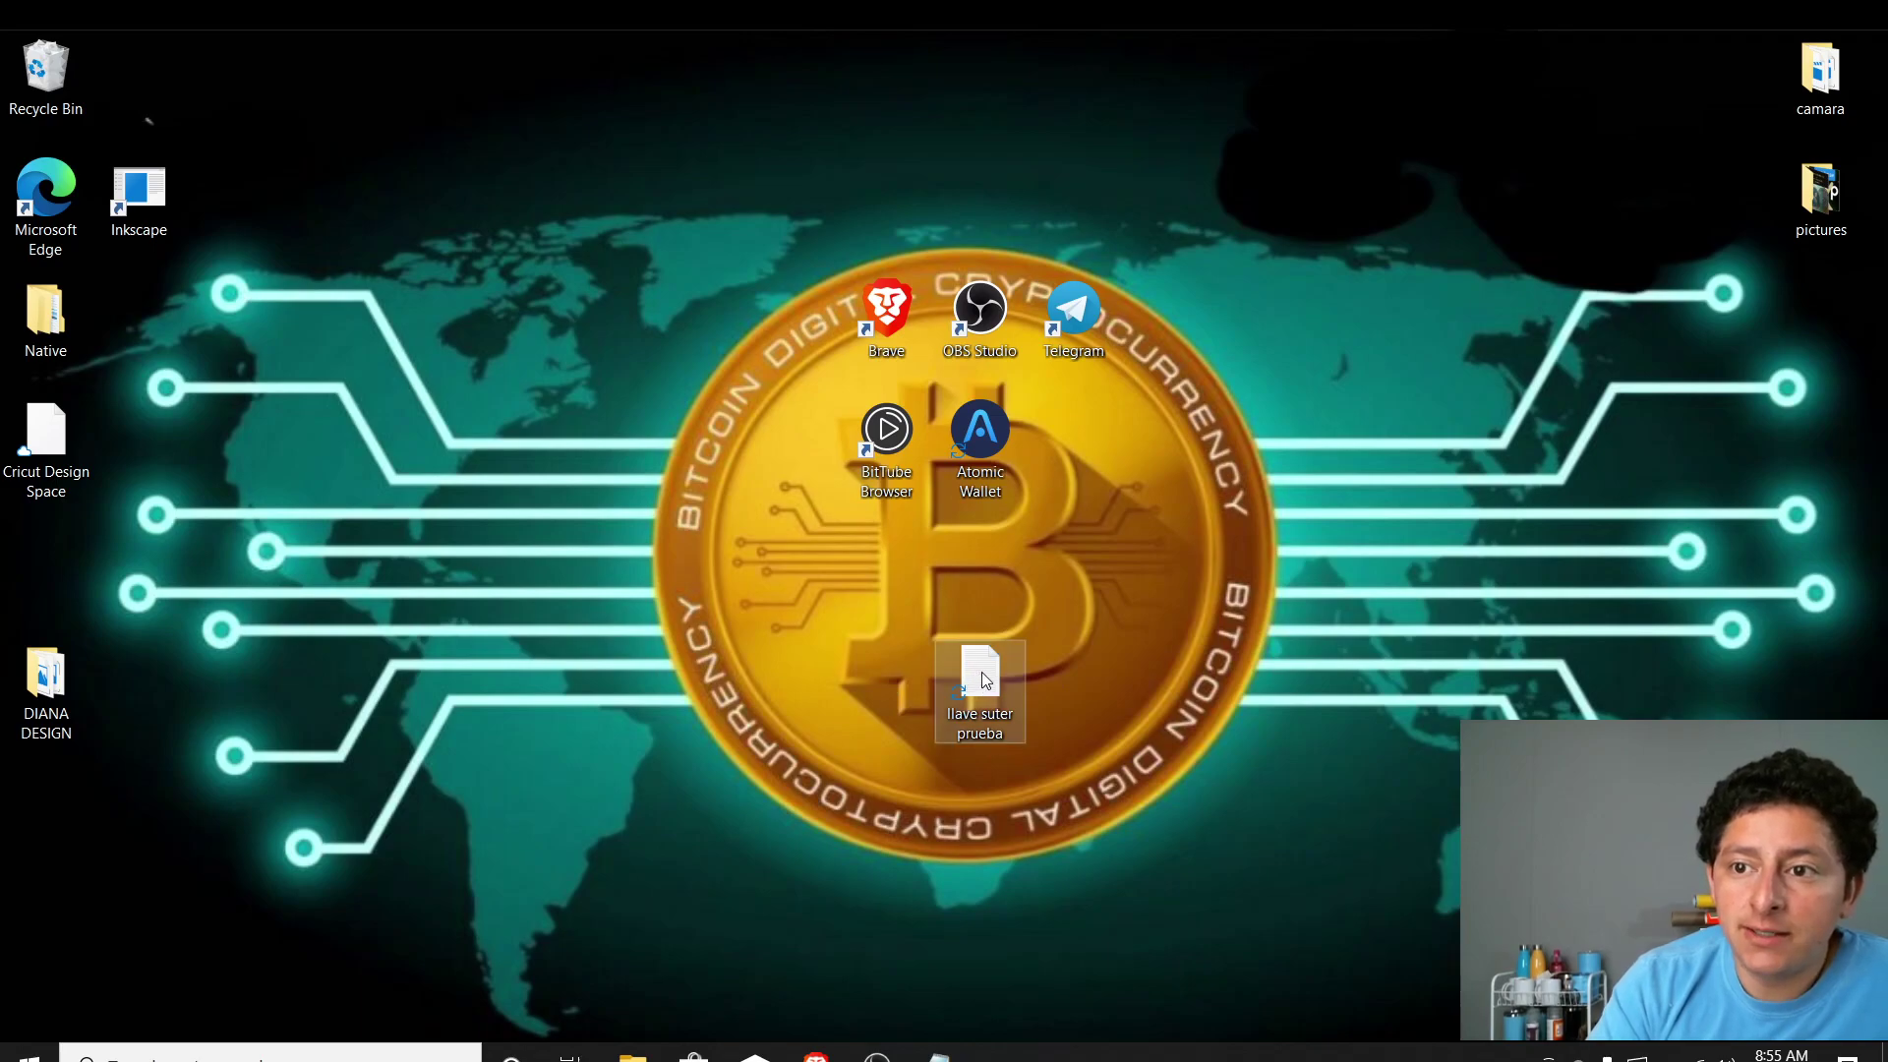
pyautogui.moveTo(973, 683); pyautogui.dragTo(1347, 442)
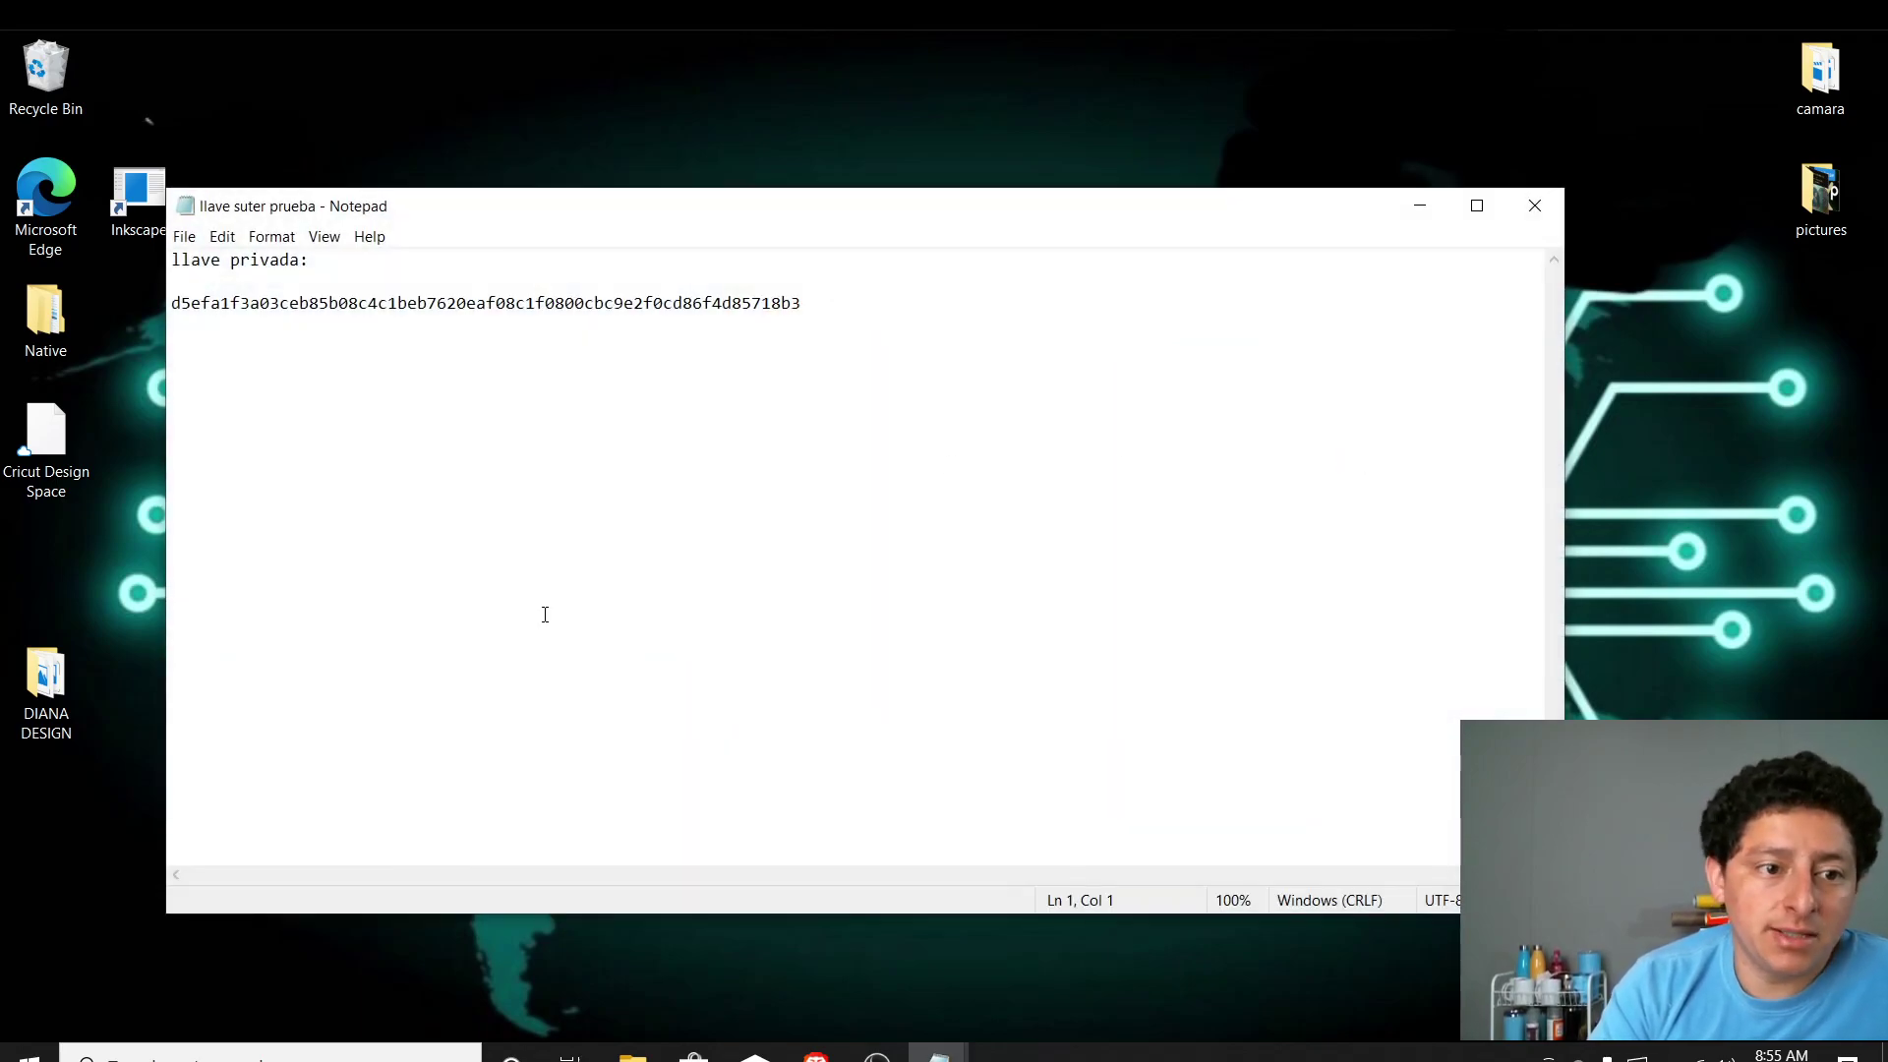
pyautogui.click(1534, 205)
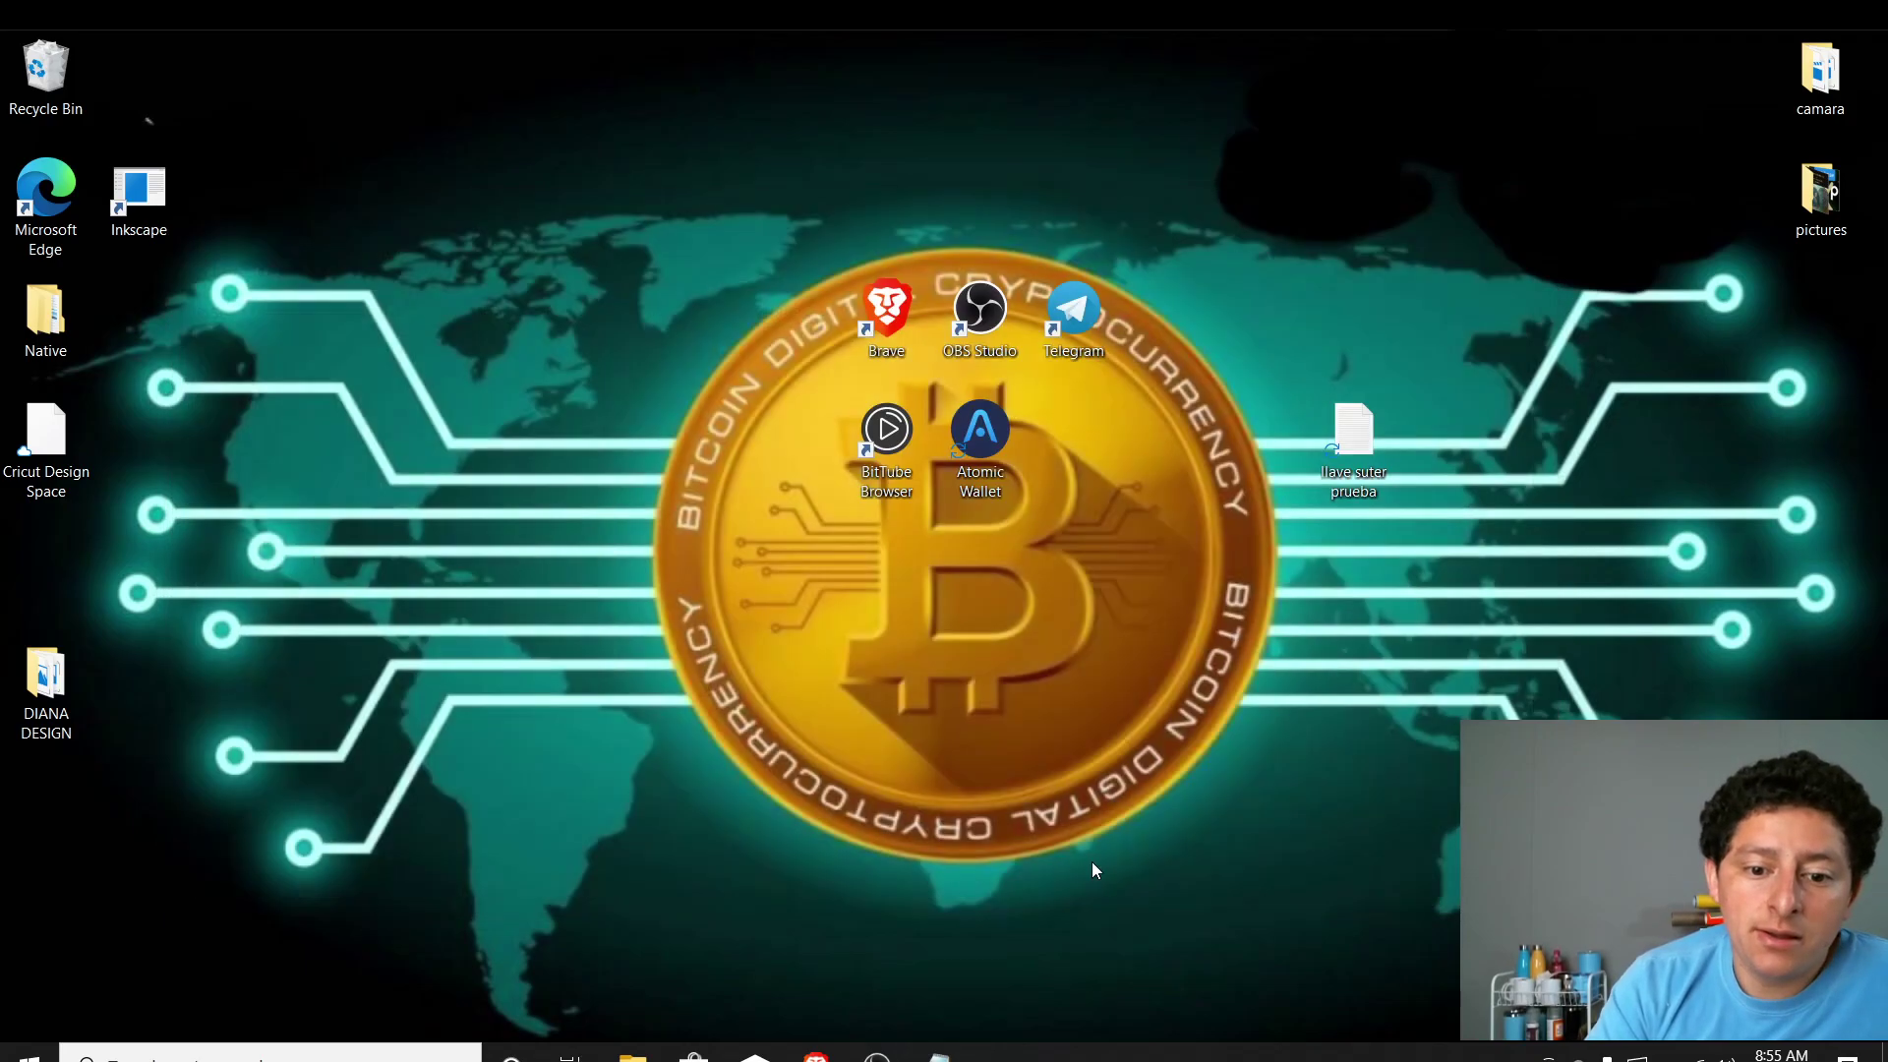
# - Return to the browser, close the Suter Shield BSC app page and open PancakeSwap's Syrup Pools page
pyautogui.click(816, 1054)
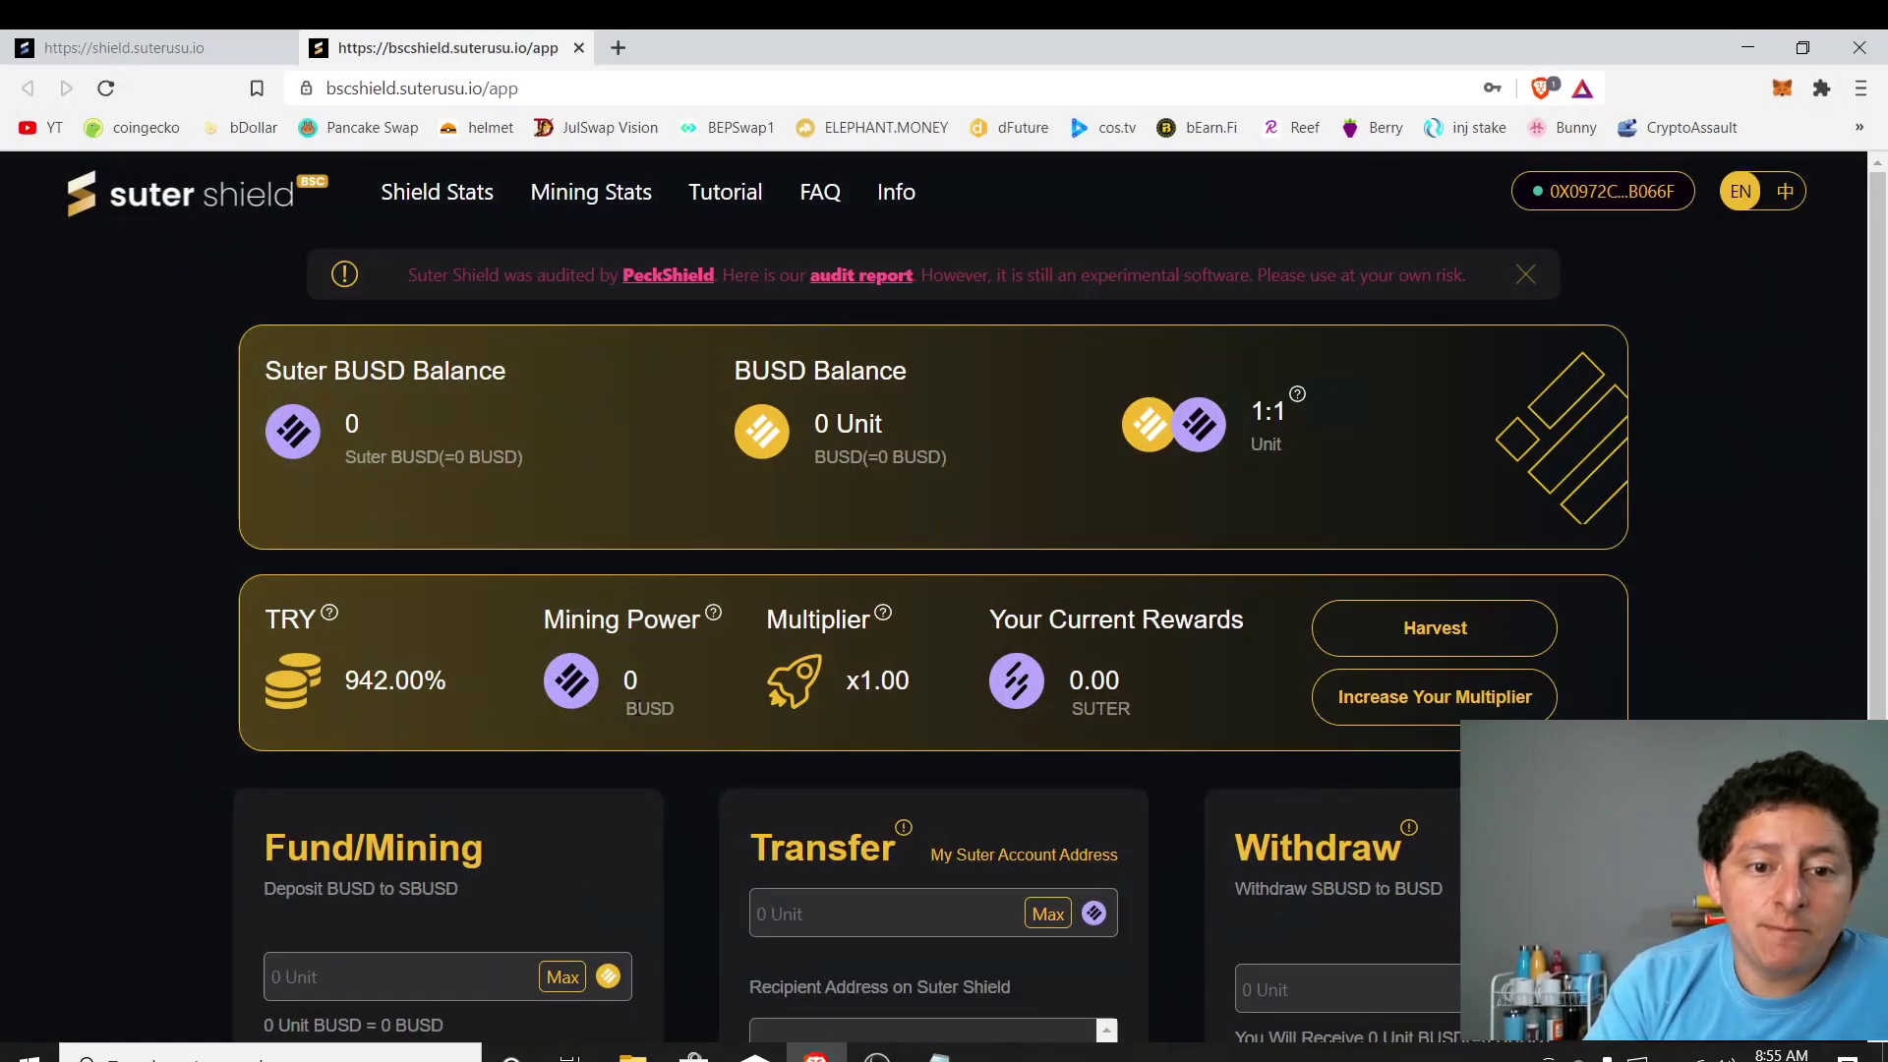
pyautogui.click(580, 48)
pyautogui.click(348, 133)
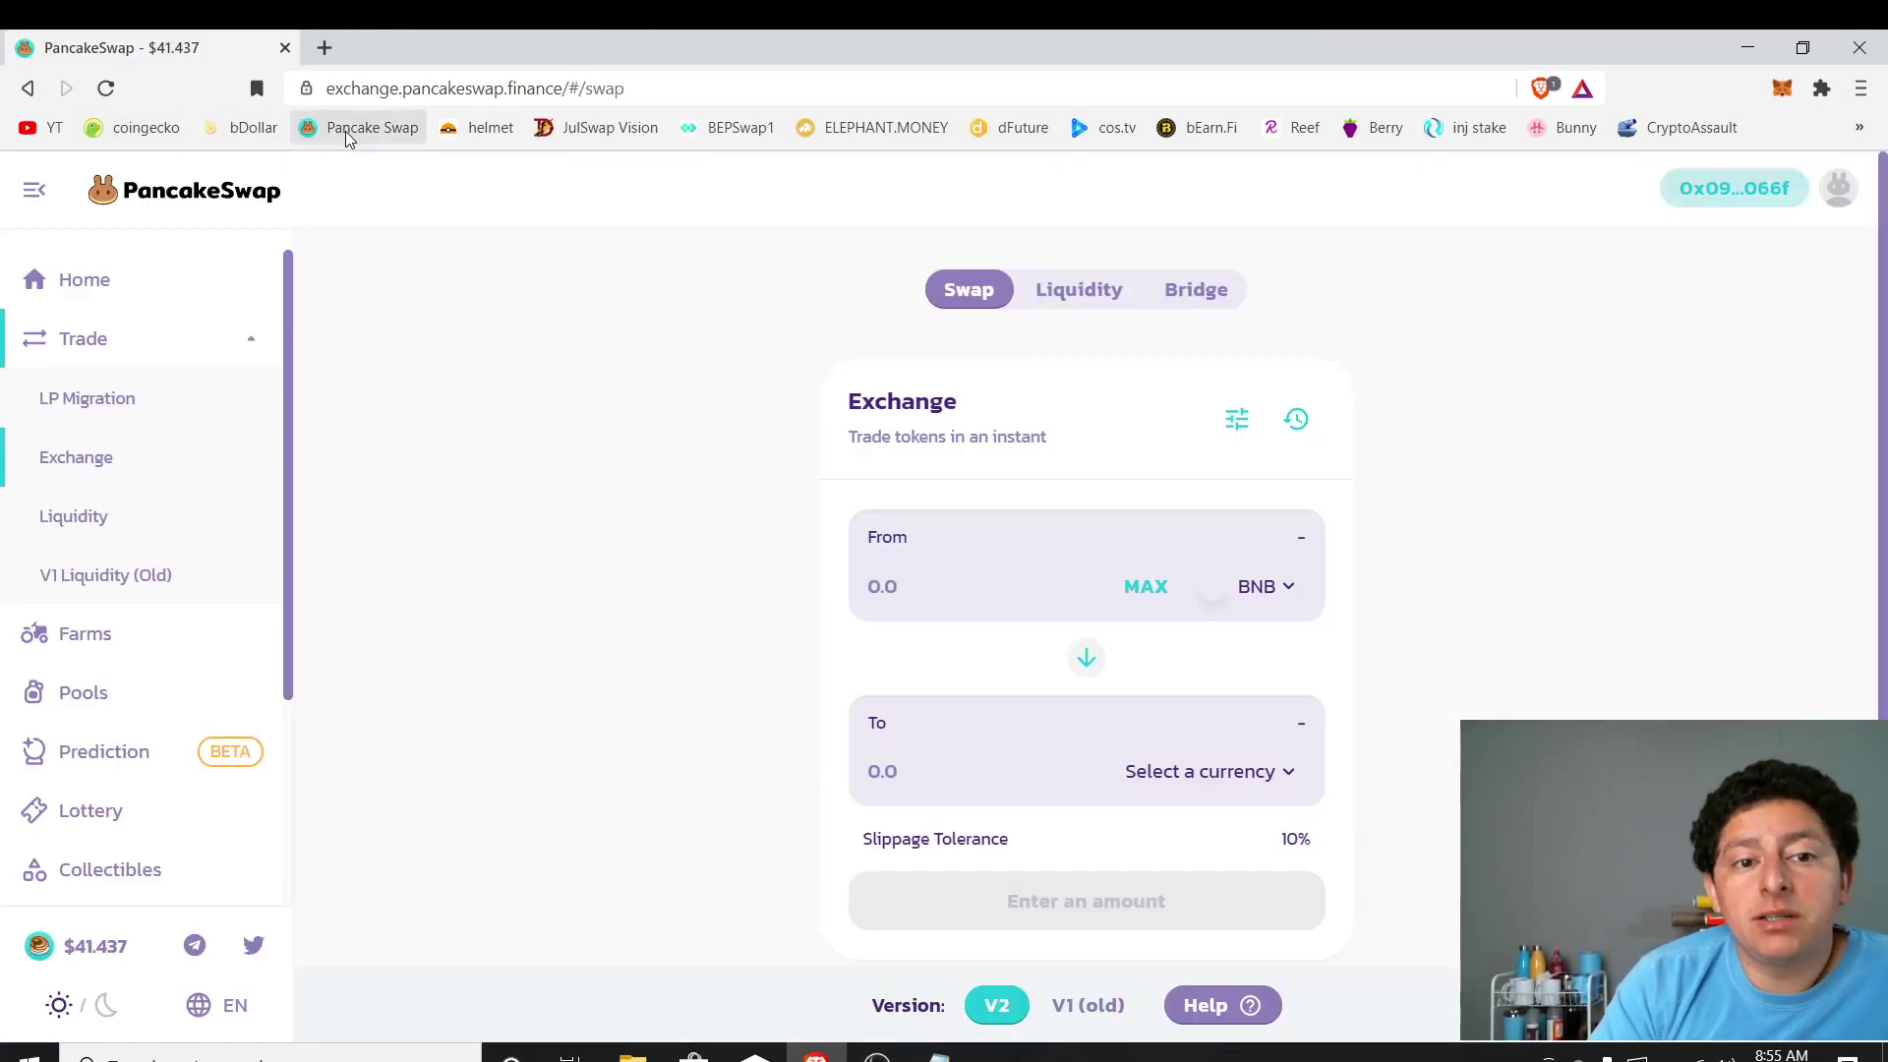
pyautogui.click(103, 700)
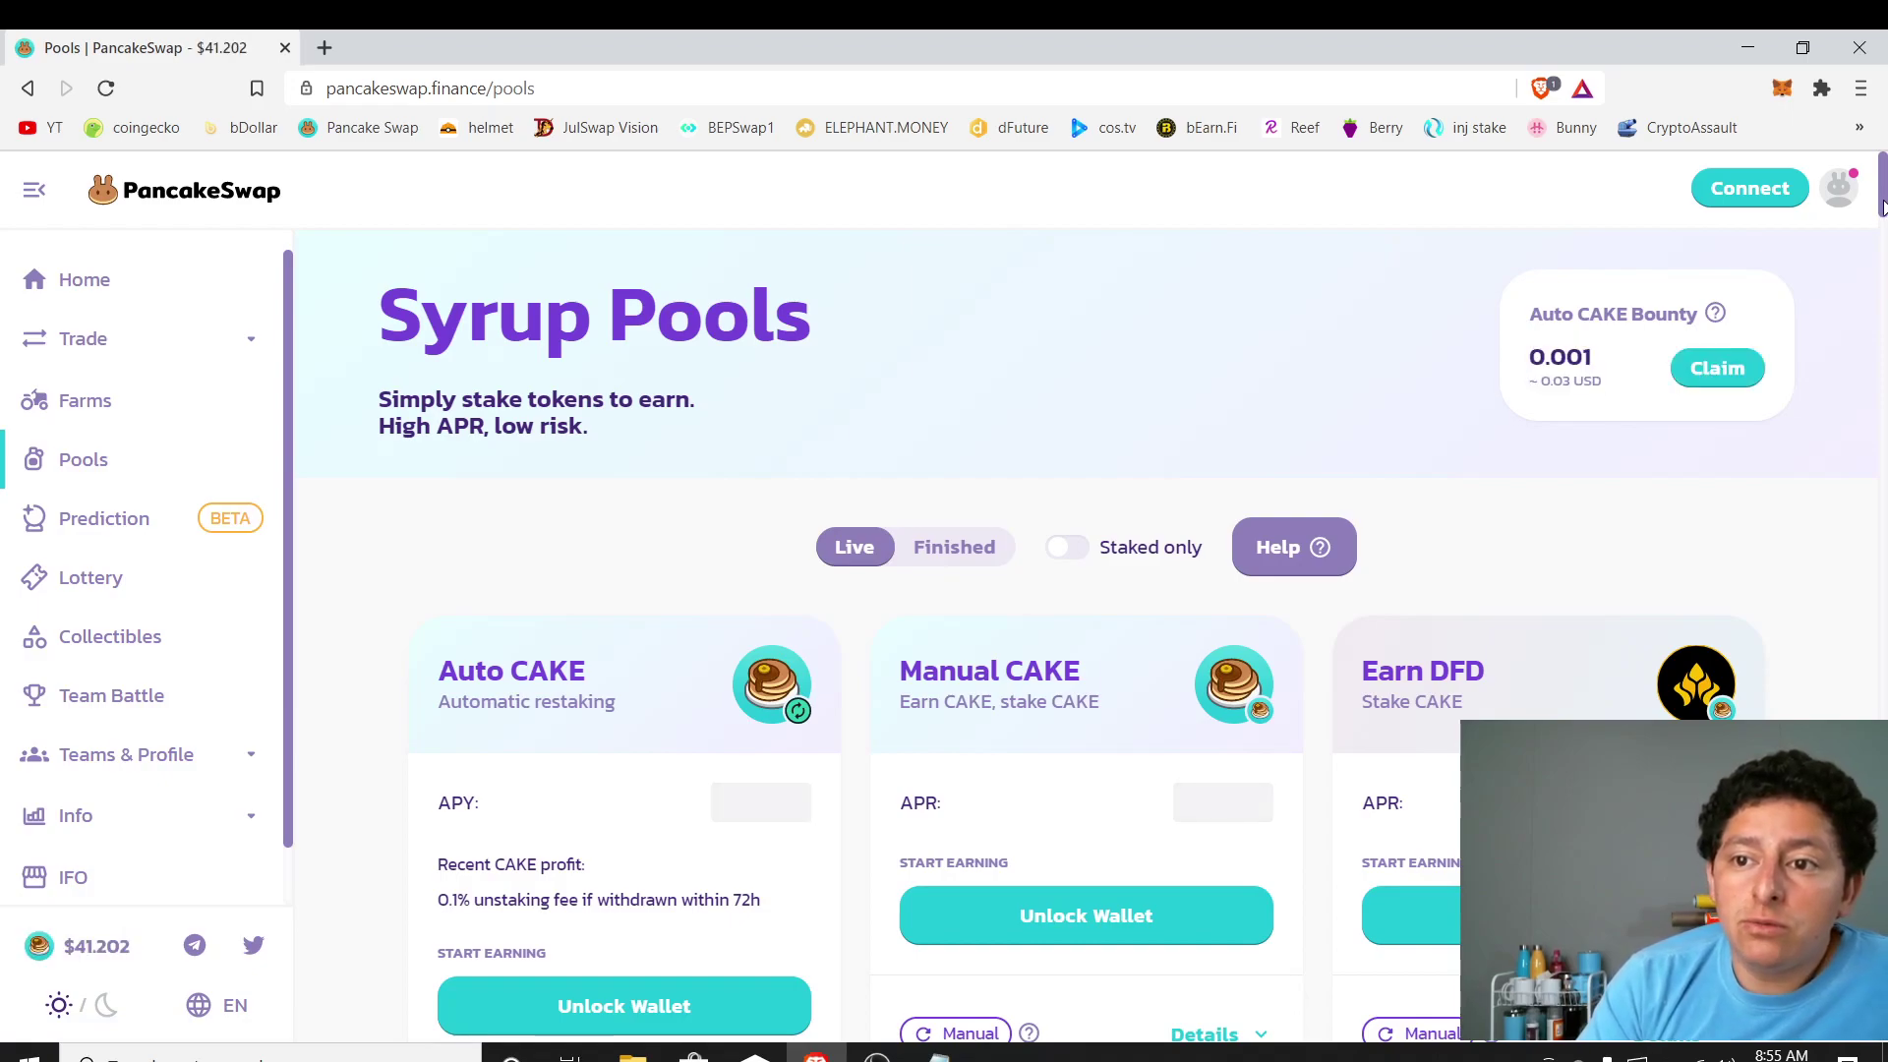
# - Review the live Syrup Pools and highlight the APY of the Auto CAKE pool
pyautogui.scroll(-3, 1882, 206)
pyautogui.scroll(3, 1882, 185)
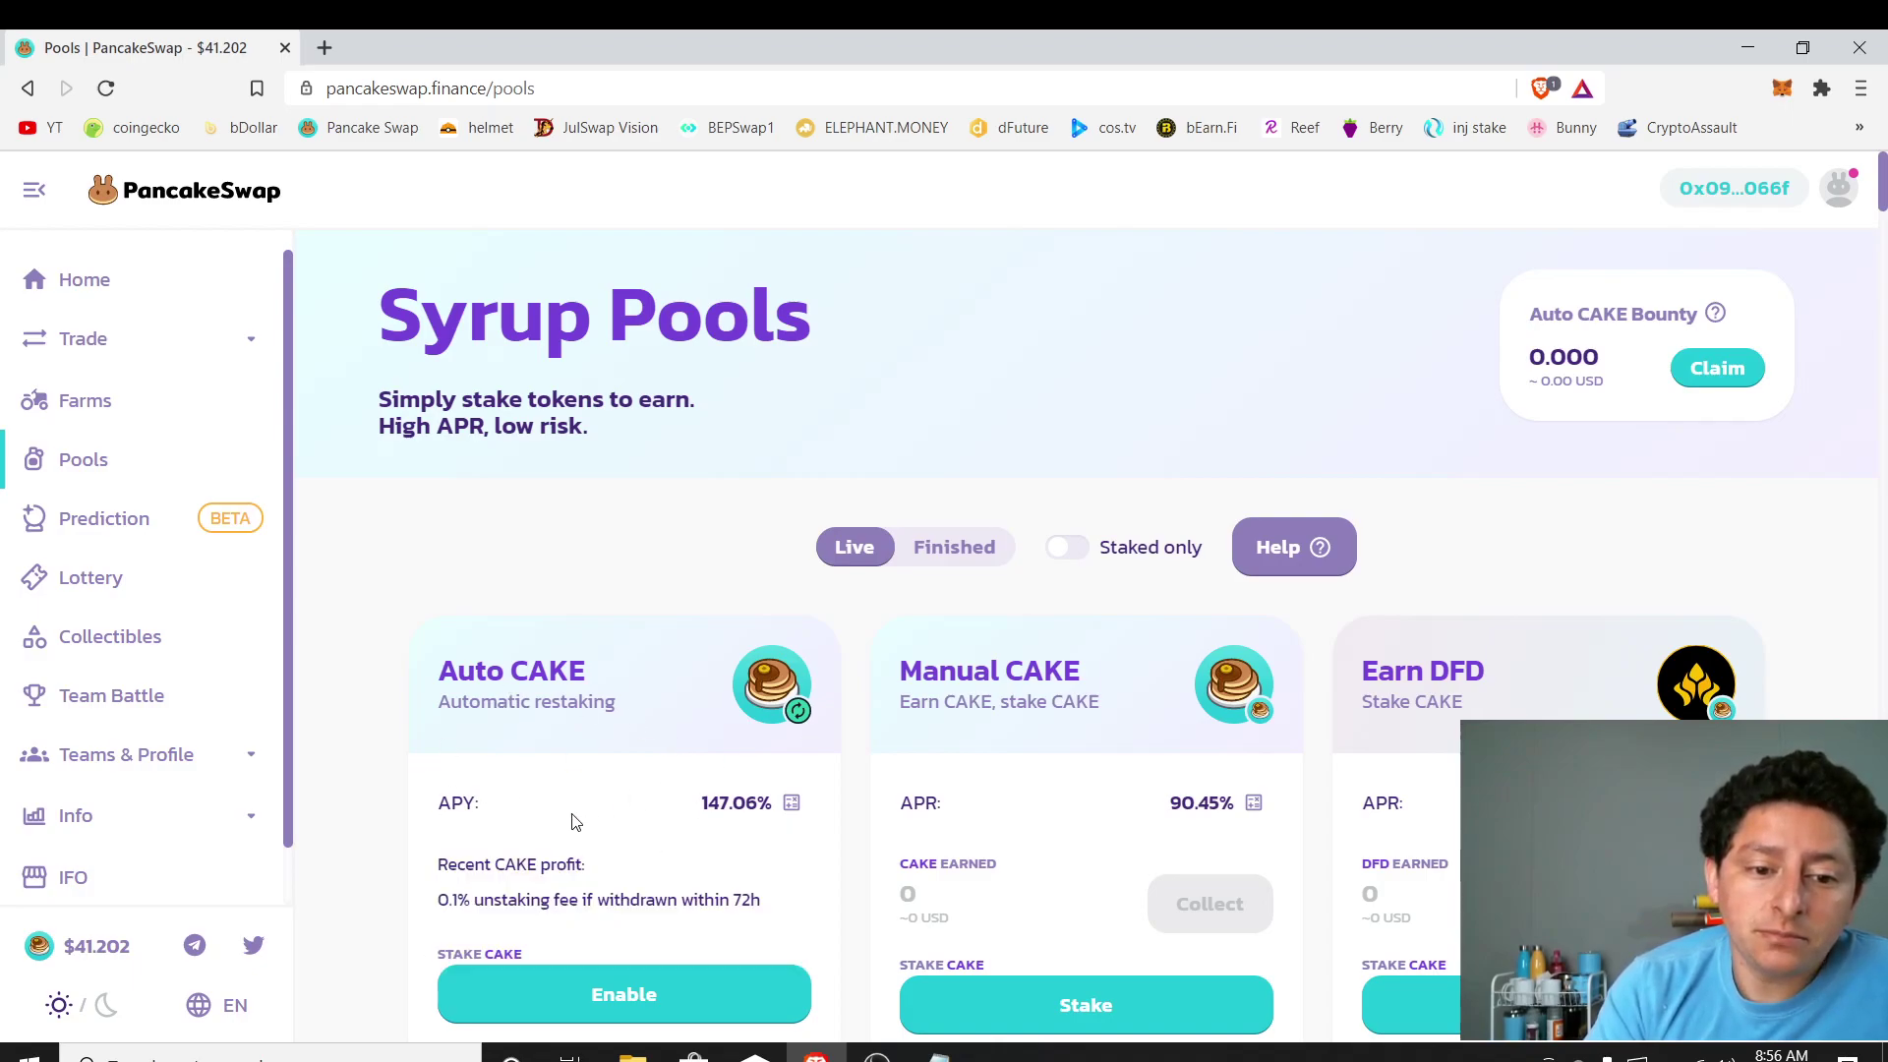
pyautogui.moveTo(774, 806); pyautogui.dragTo(764, 812)
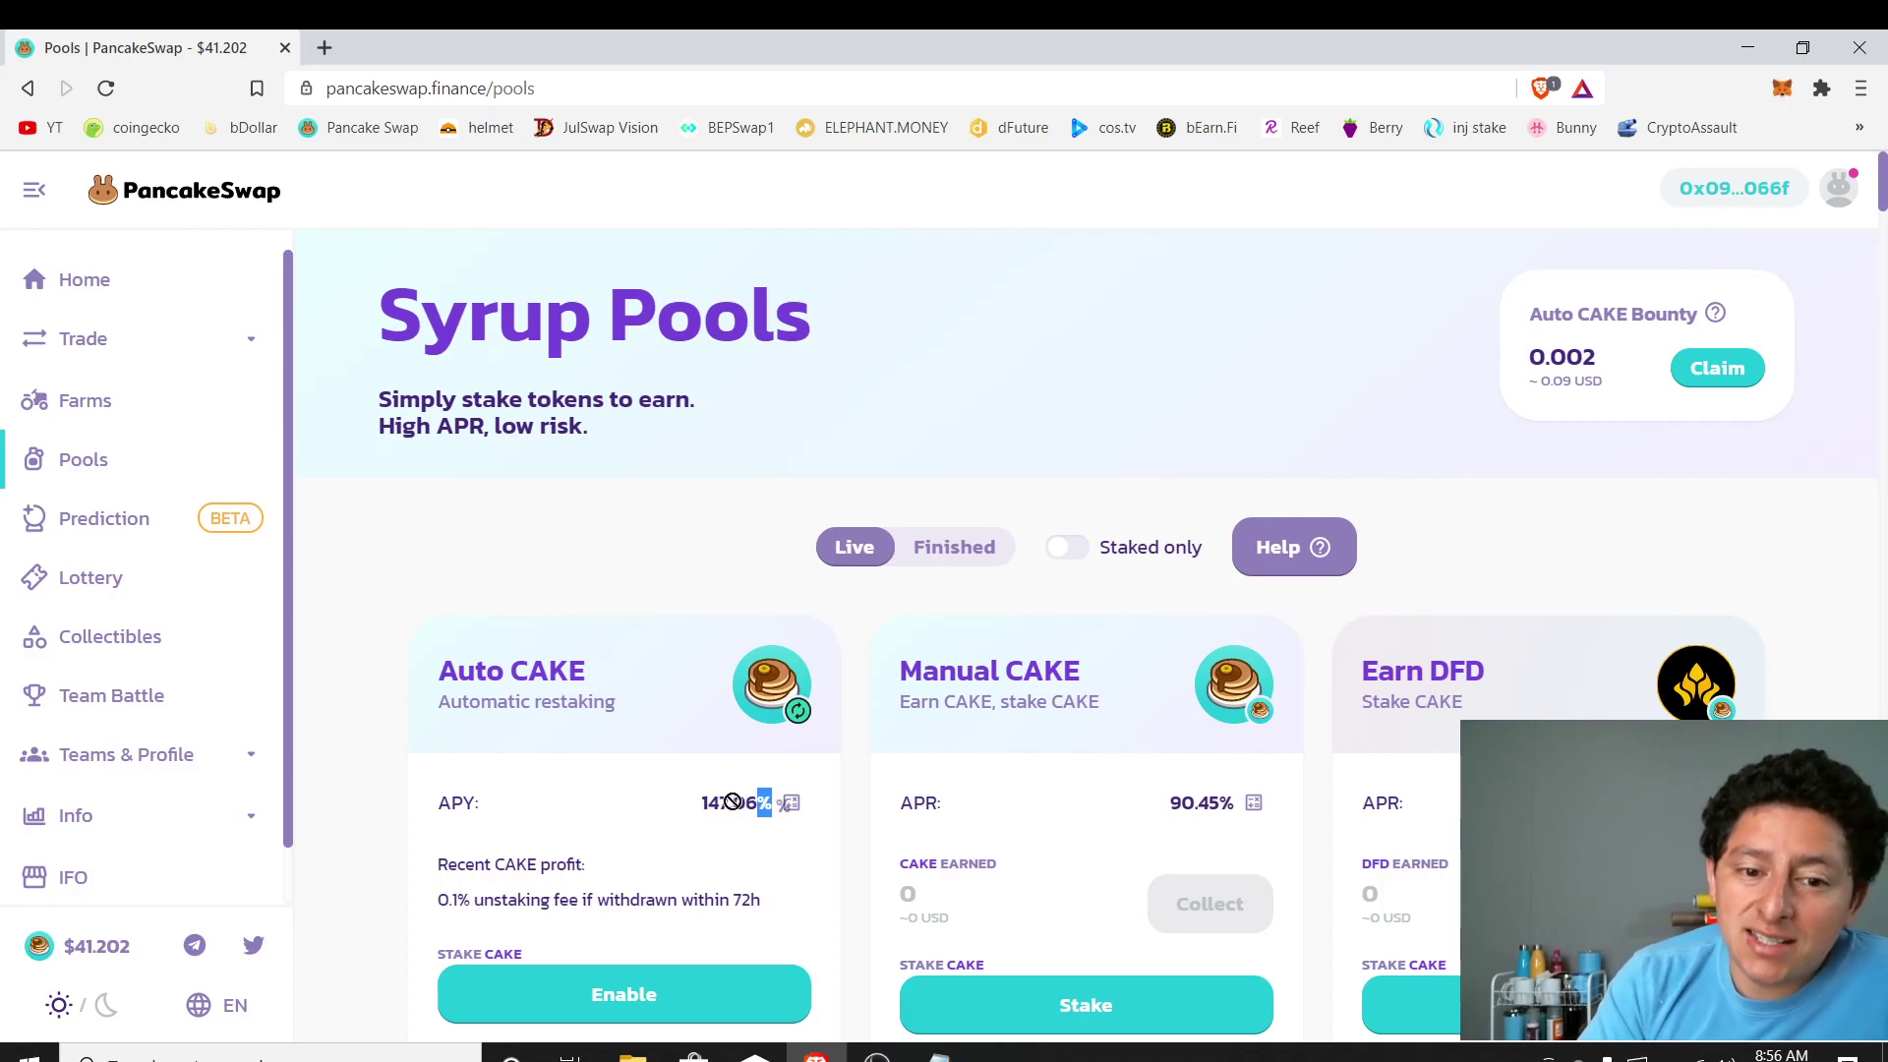
pyautogui.click(666, 709)
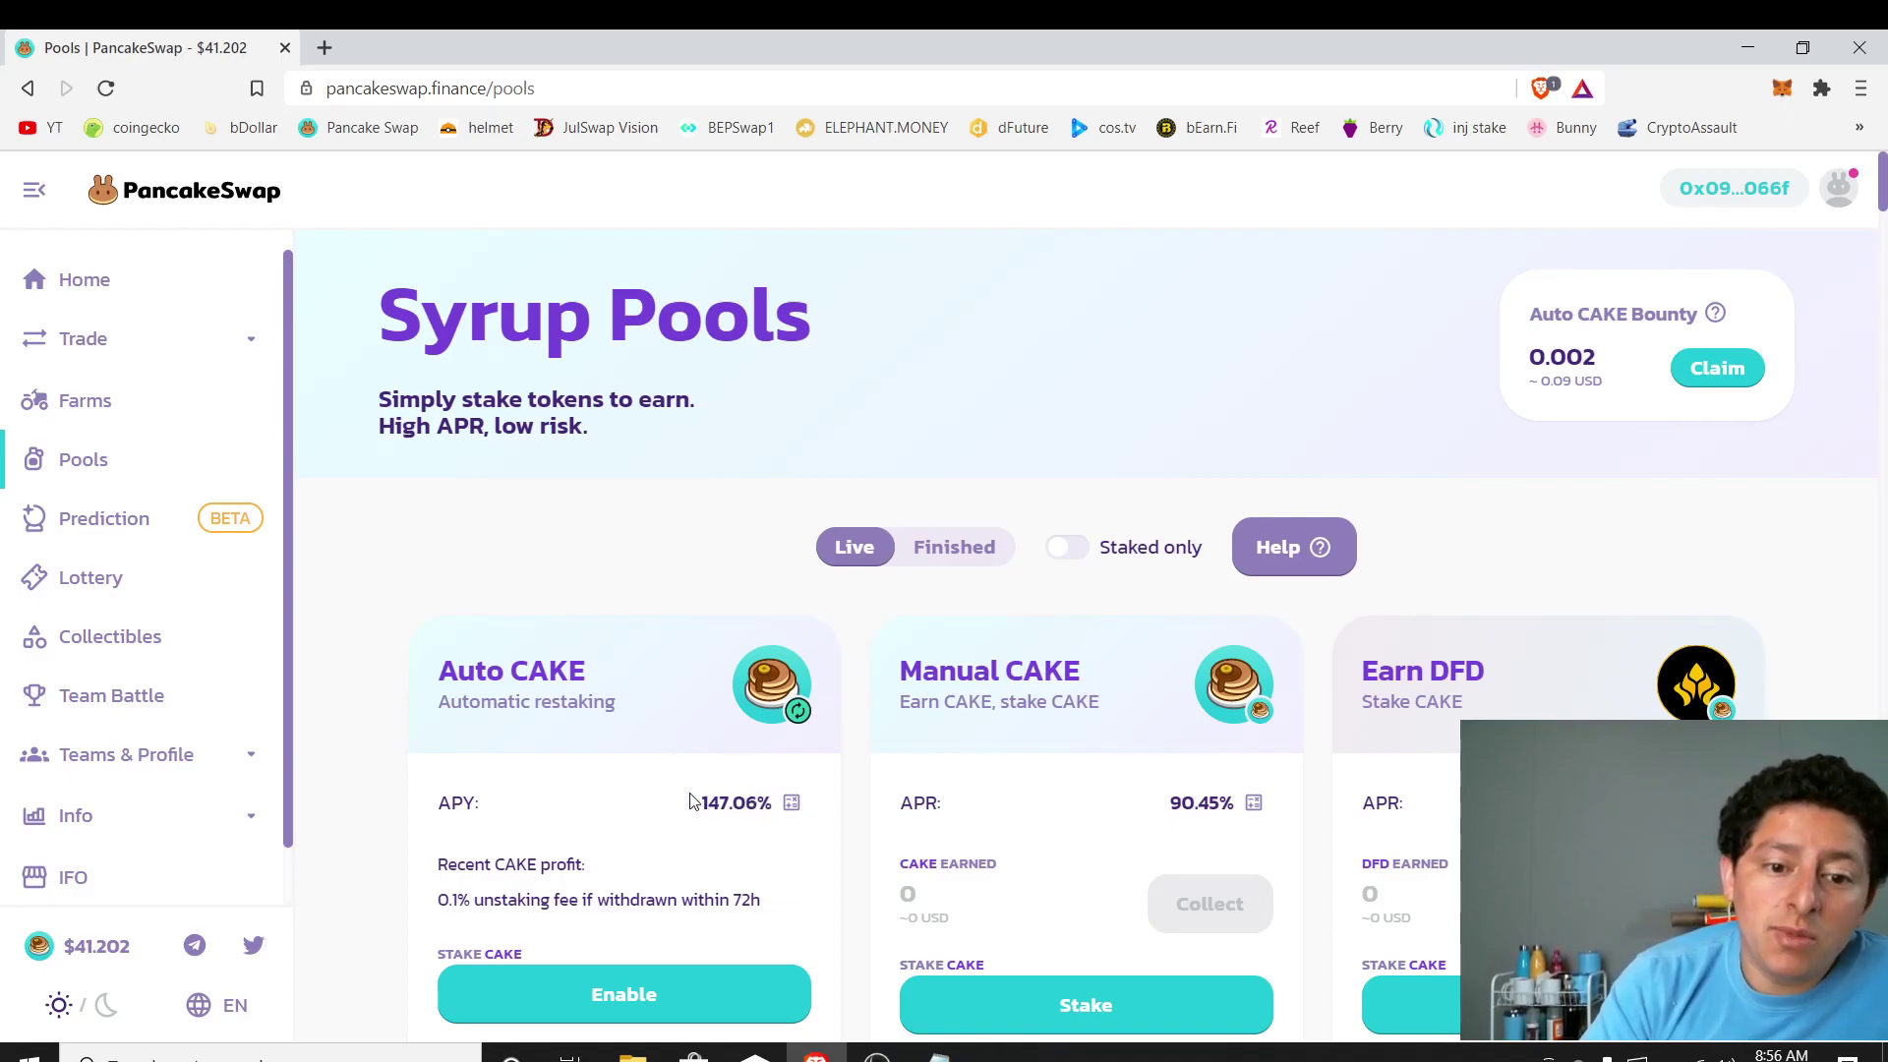
pyautogui.moveTo(701, 808); pyautogui.dragTo(587, 867)
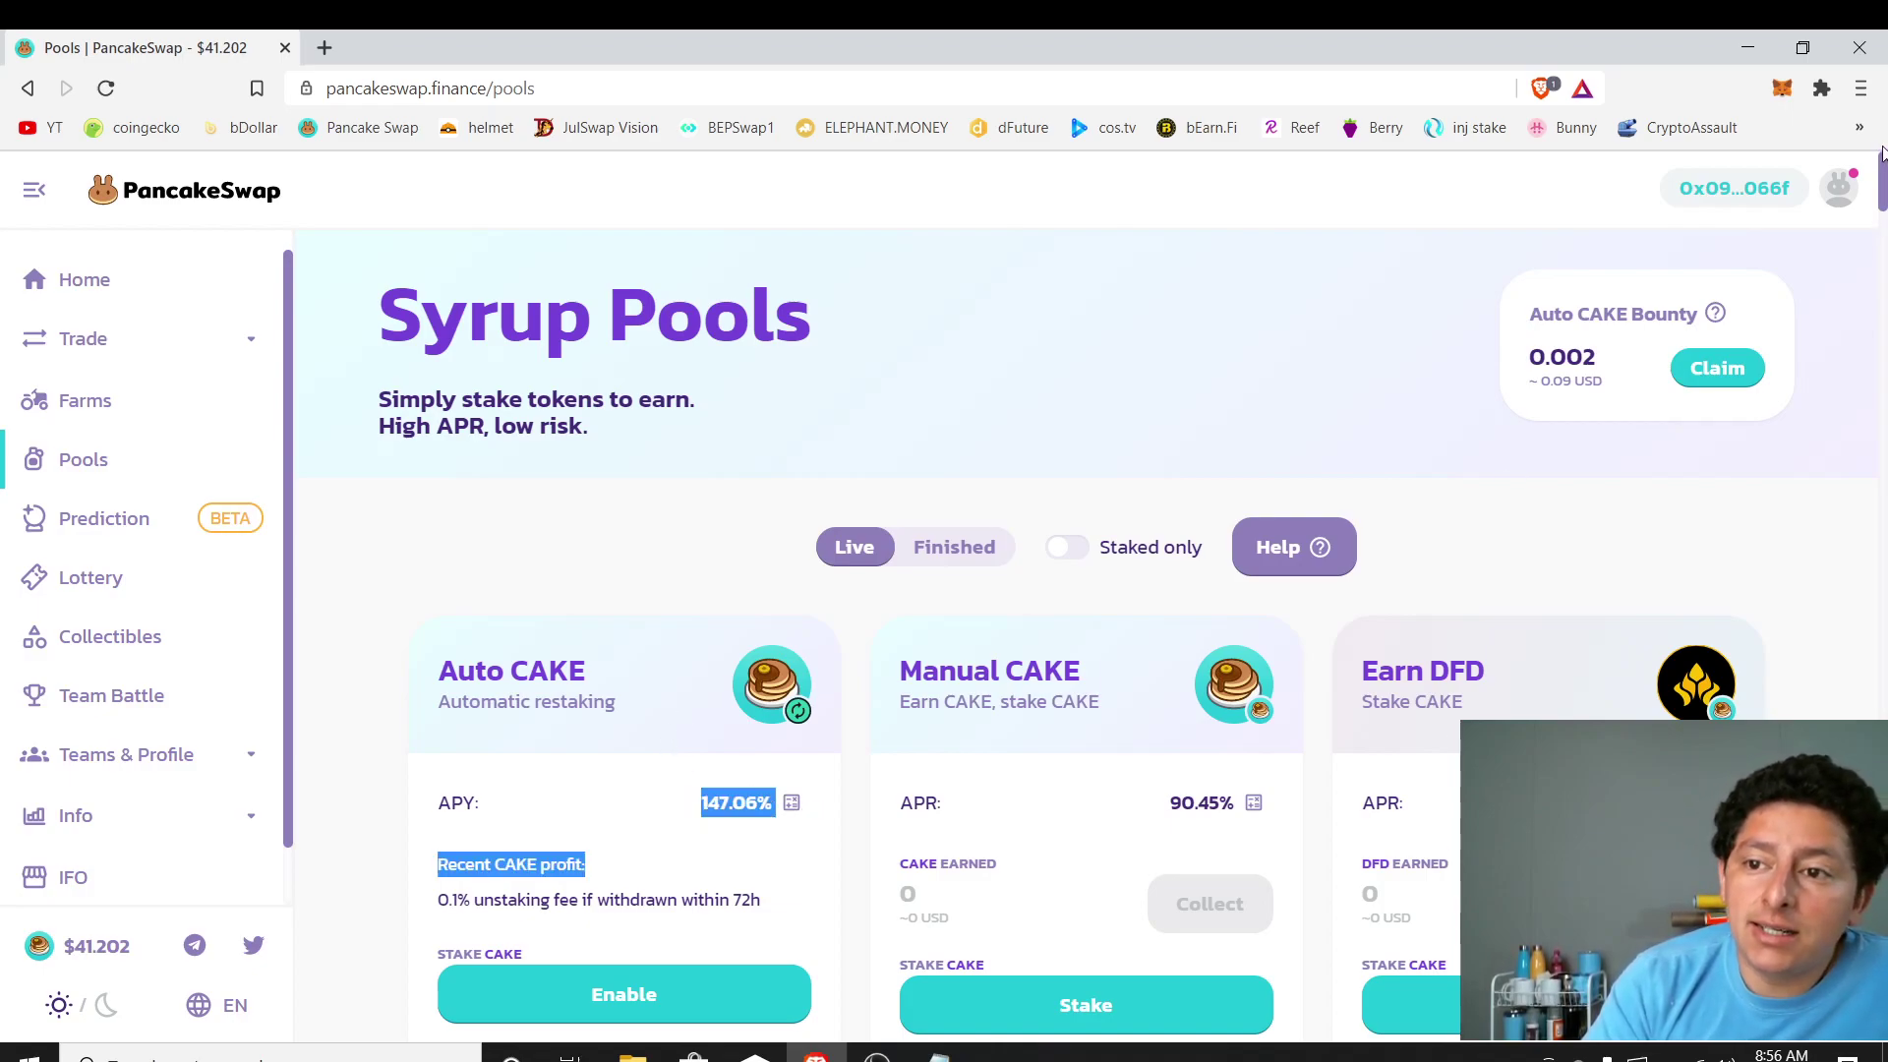
# - Check the Auto CAKE pool's APY, its unstaking fee and the withdrawal period the fee applies to
pyautogui.moveTo(1884, 165); pyautogui.dragTo(1883, 180)
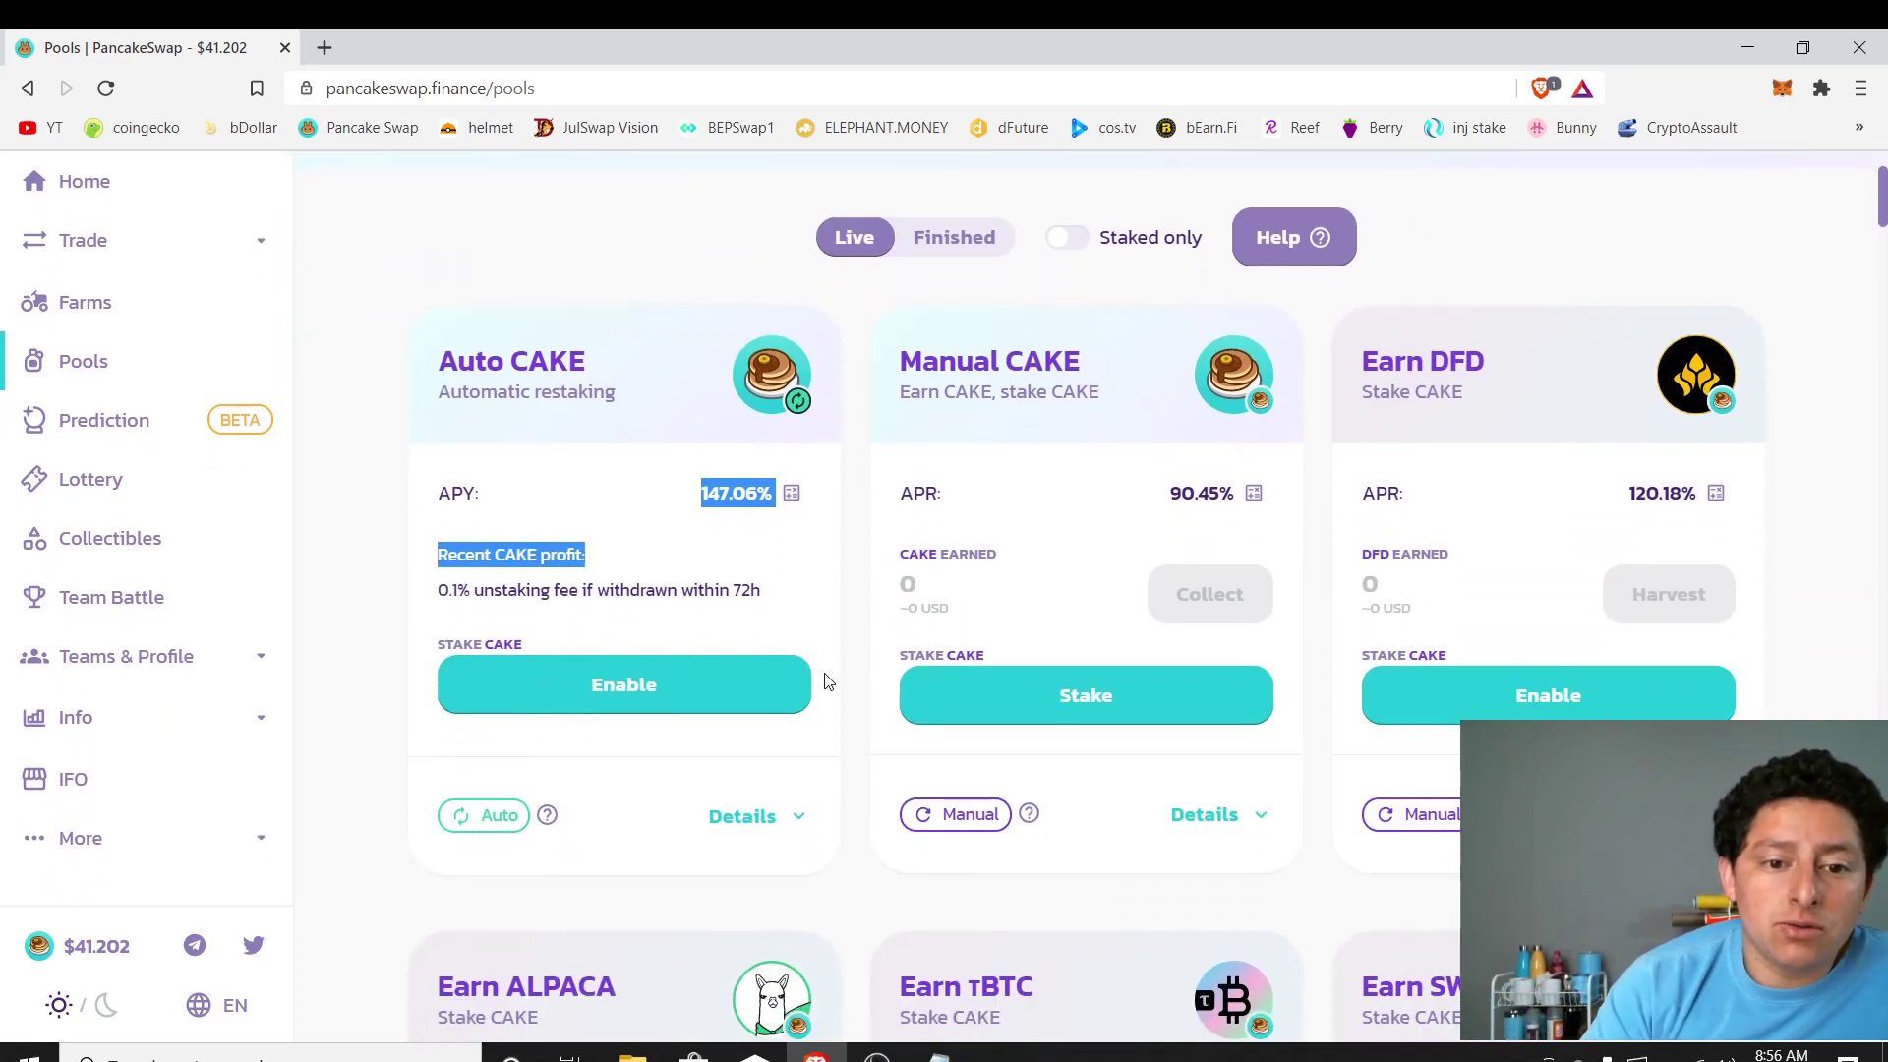
pyautogui.click(629, 517)
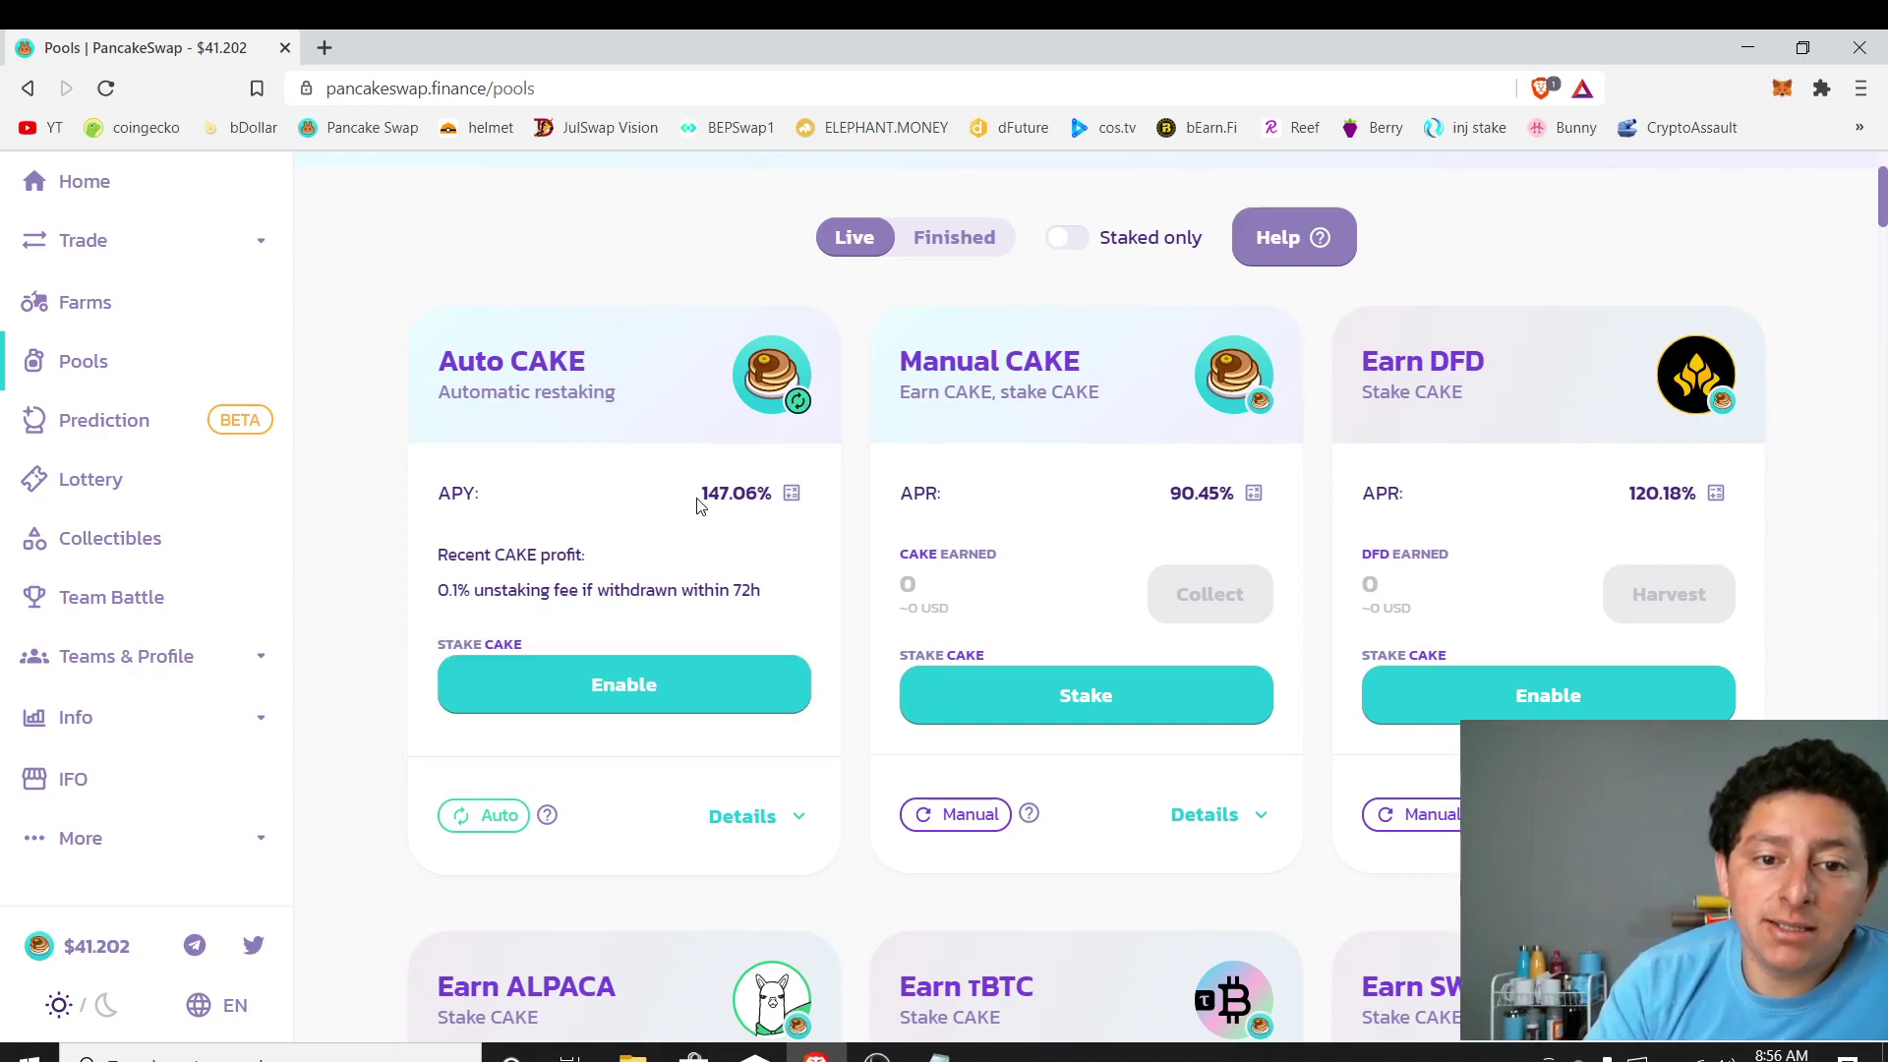
pyautogui.moveTo(704, 492); pyautogui.dragTo(761, 500)
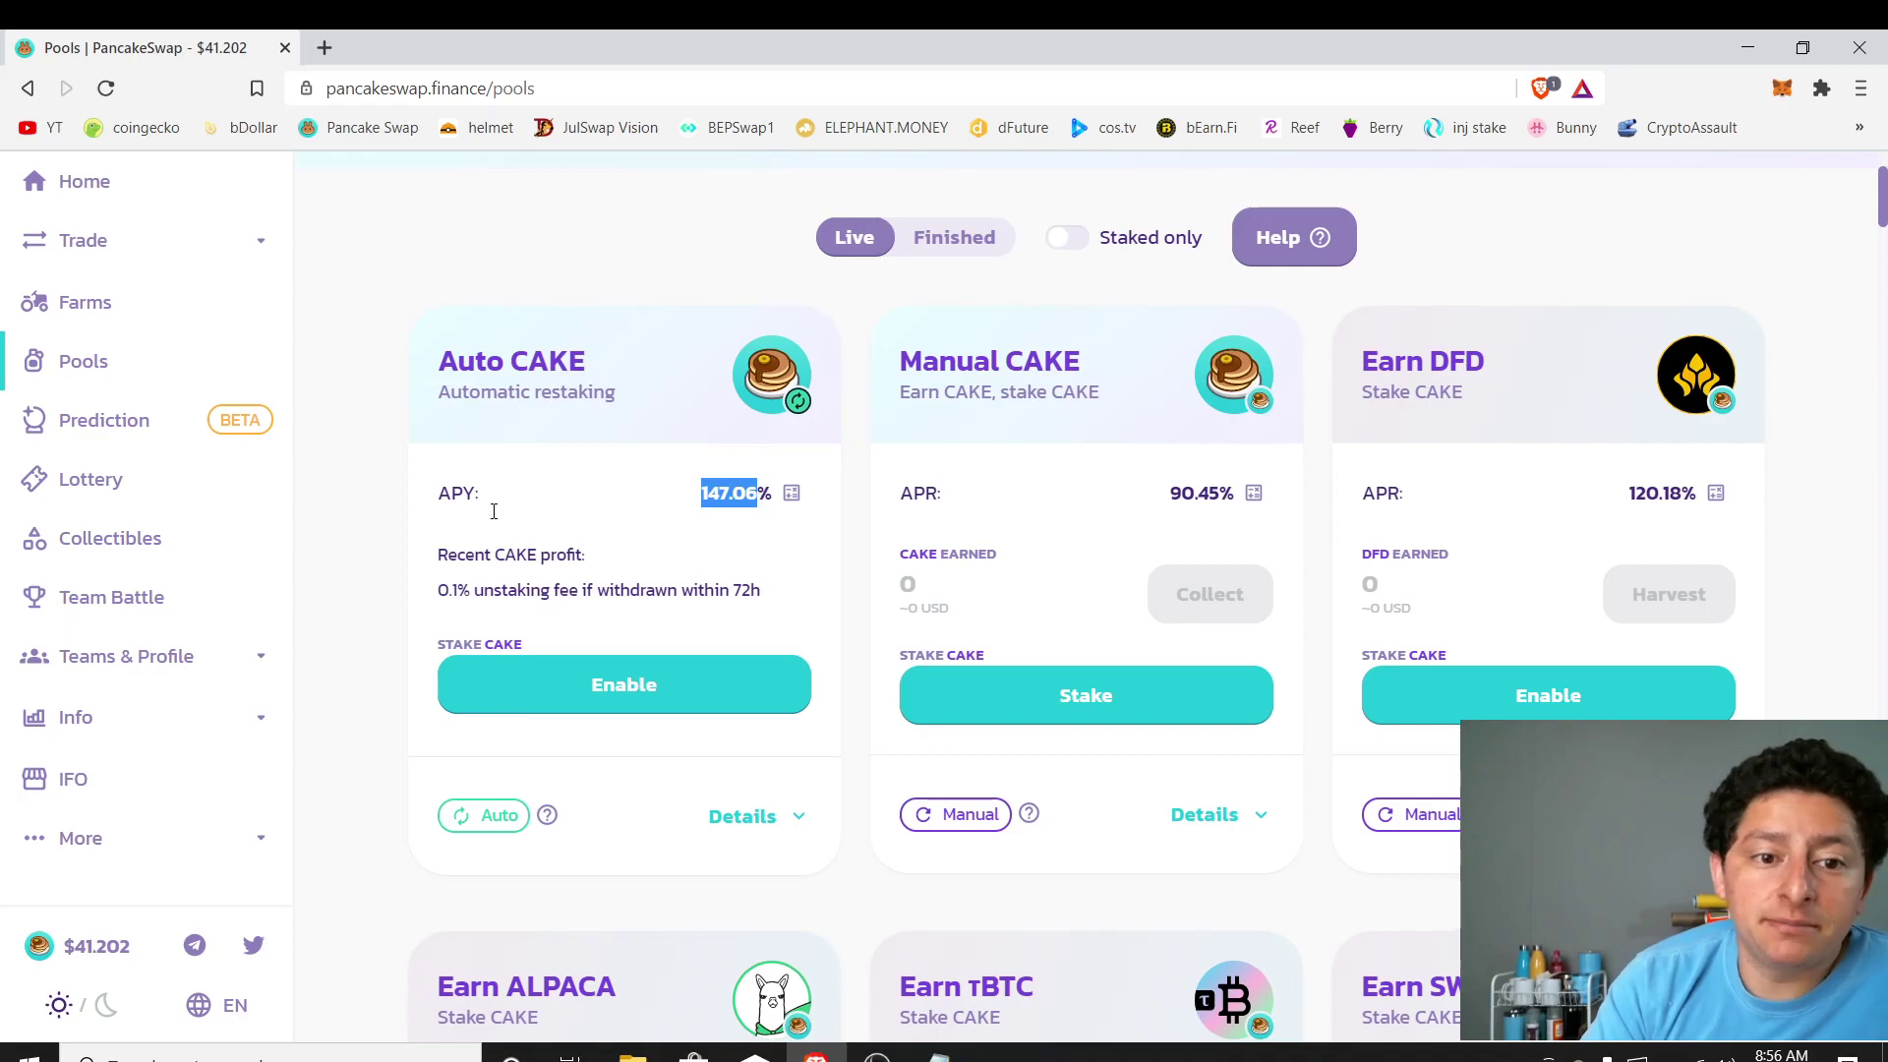
pyautogui.click(344, 505)
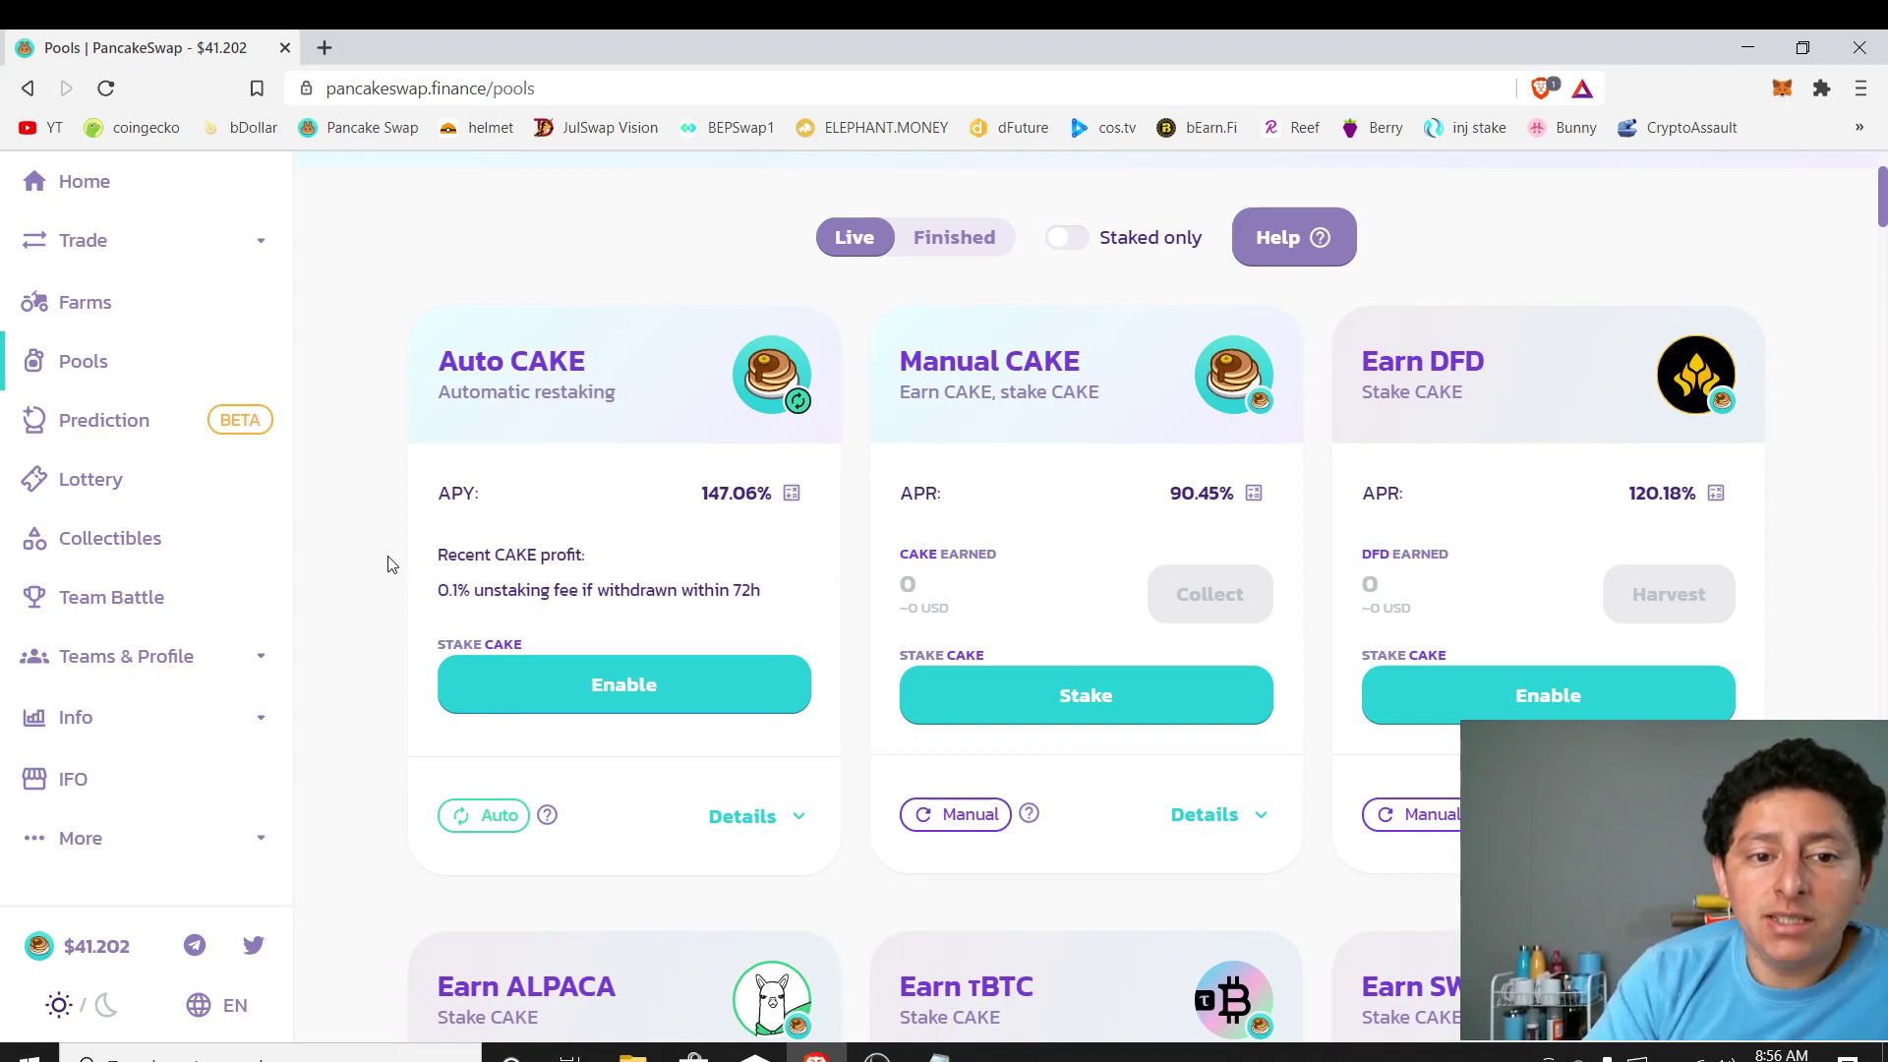
pyautogui.moveTo(744, 591)
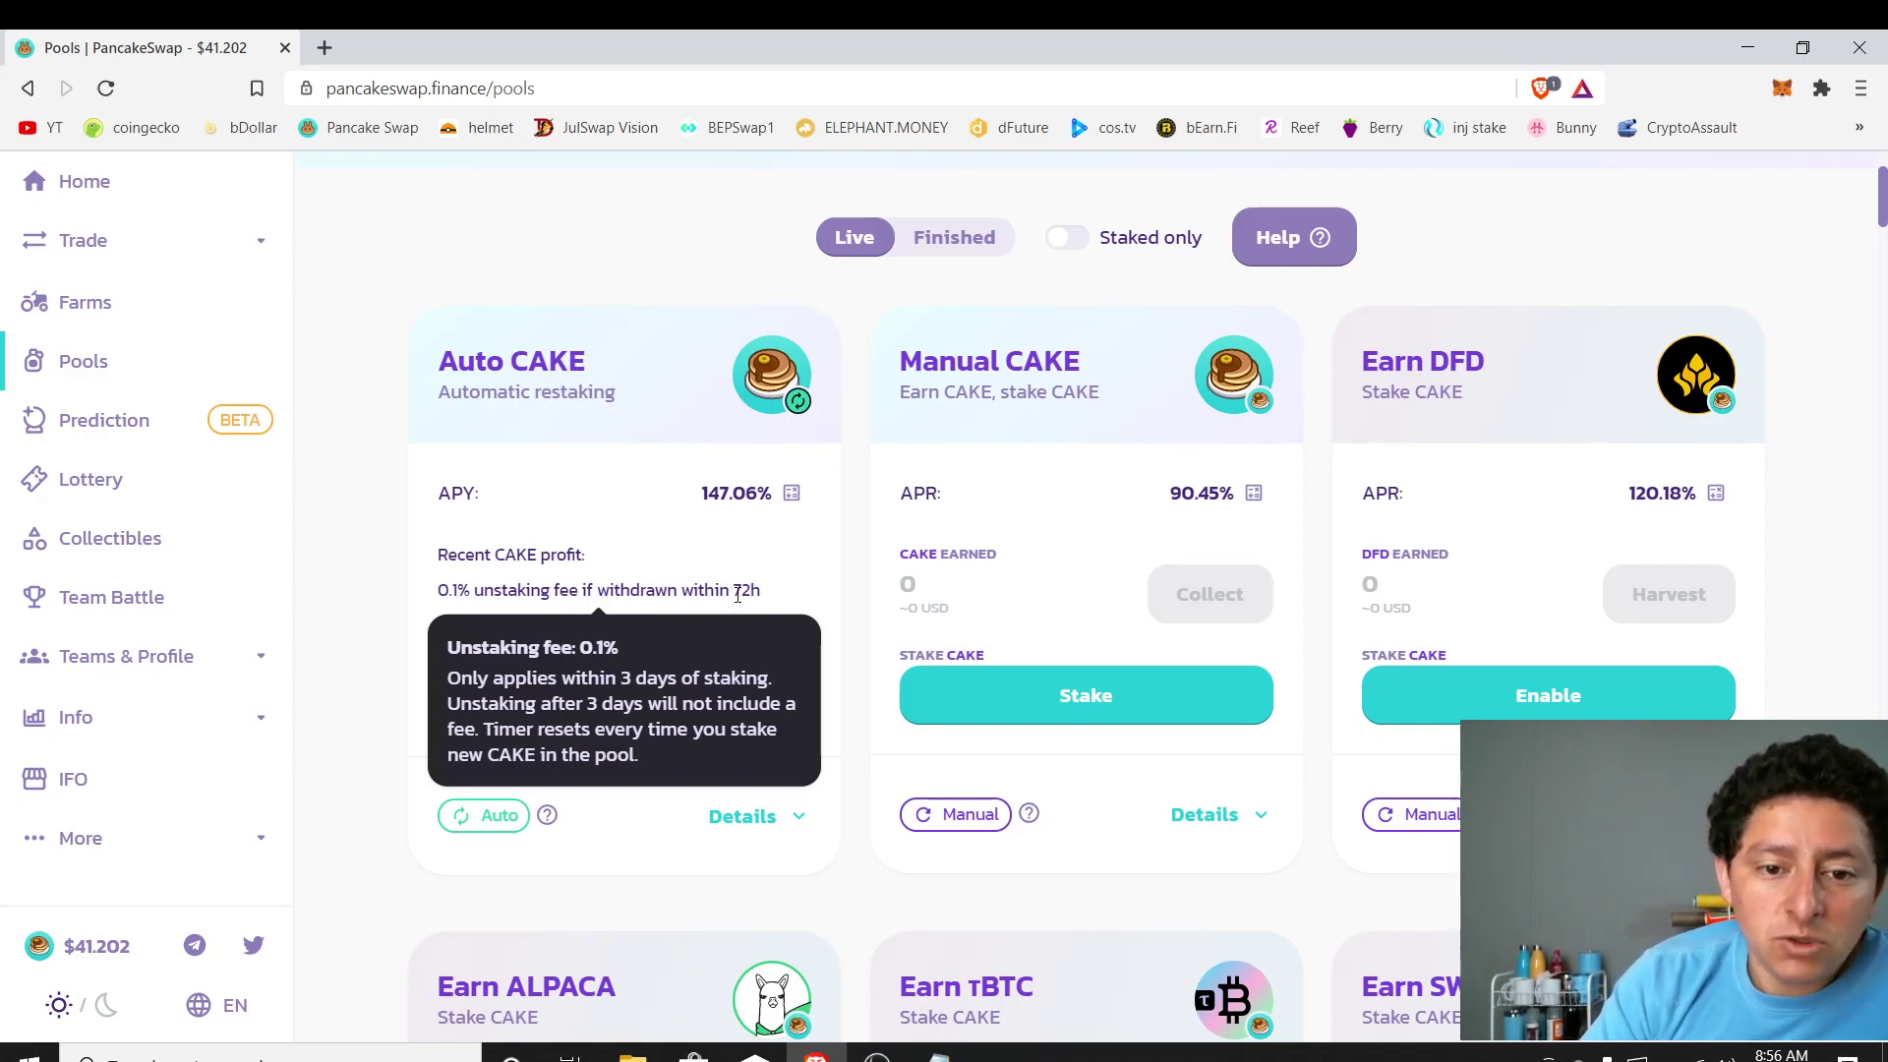
pyautogui.doubleClick(759, 593)
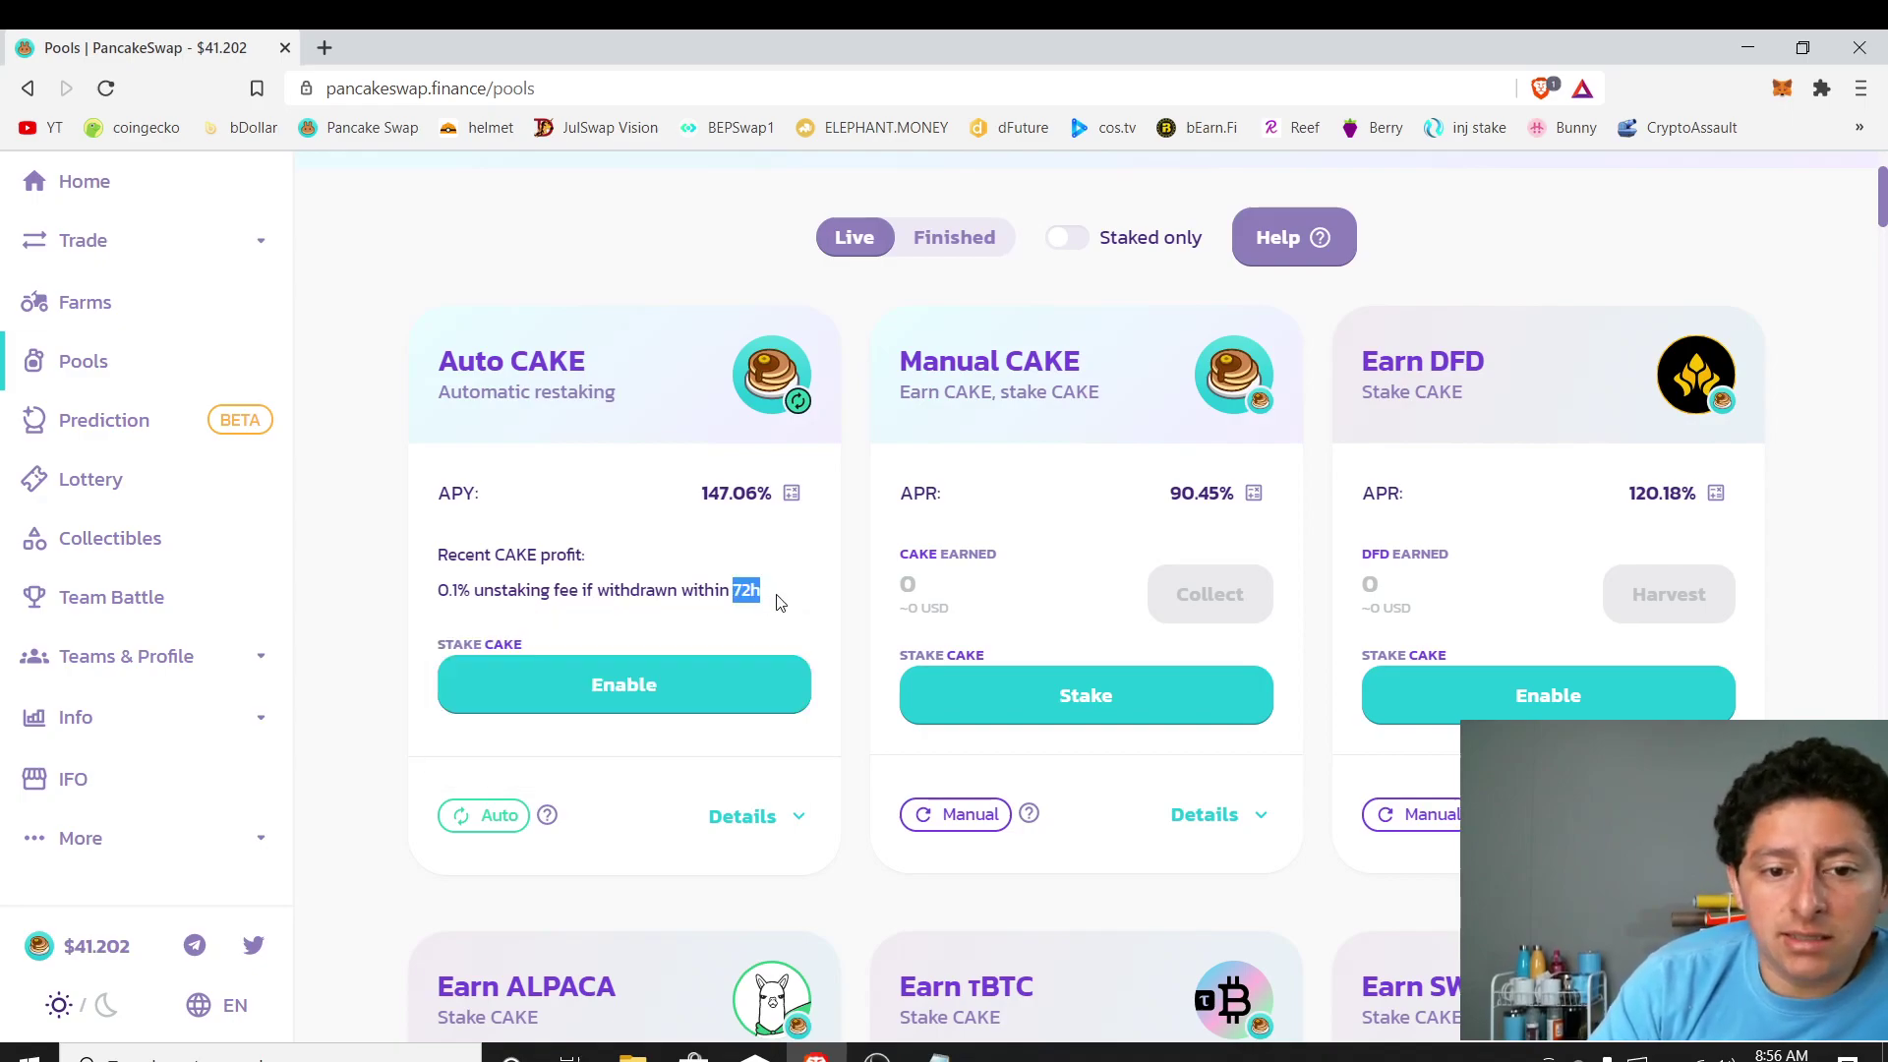
pyautogui.doubleClick(445, 593)
pyautogui.click(372, 597)
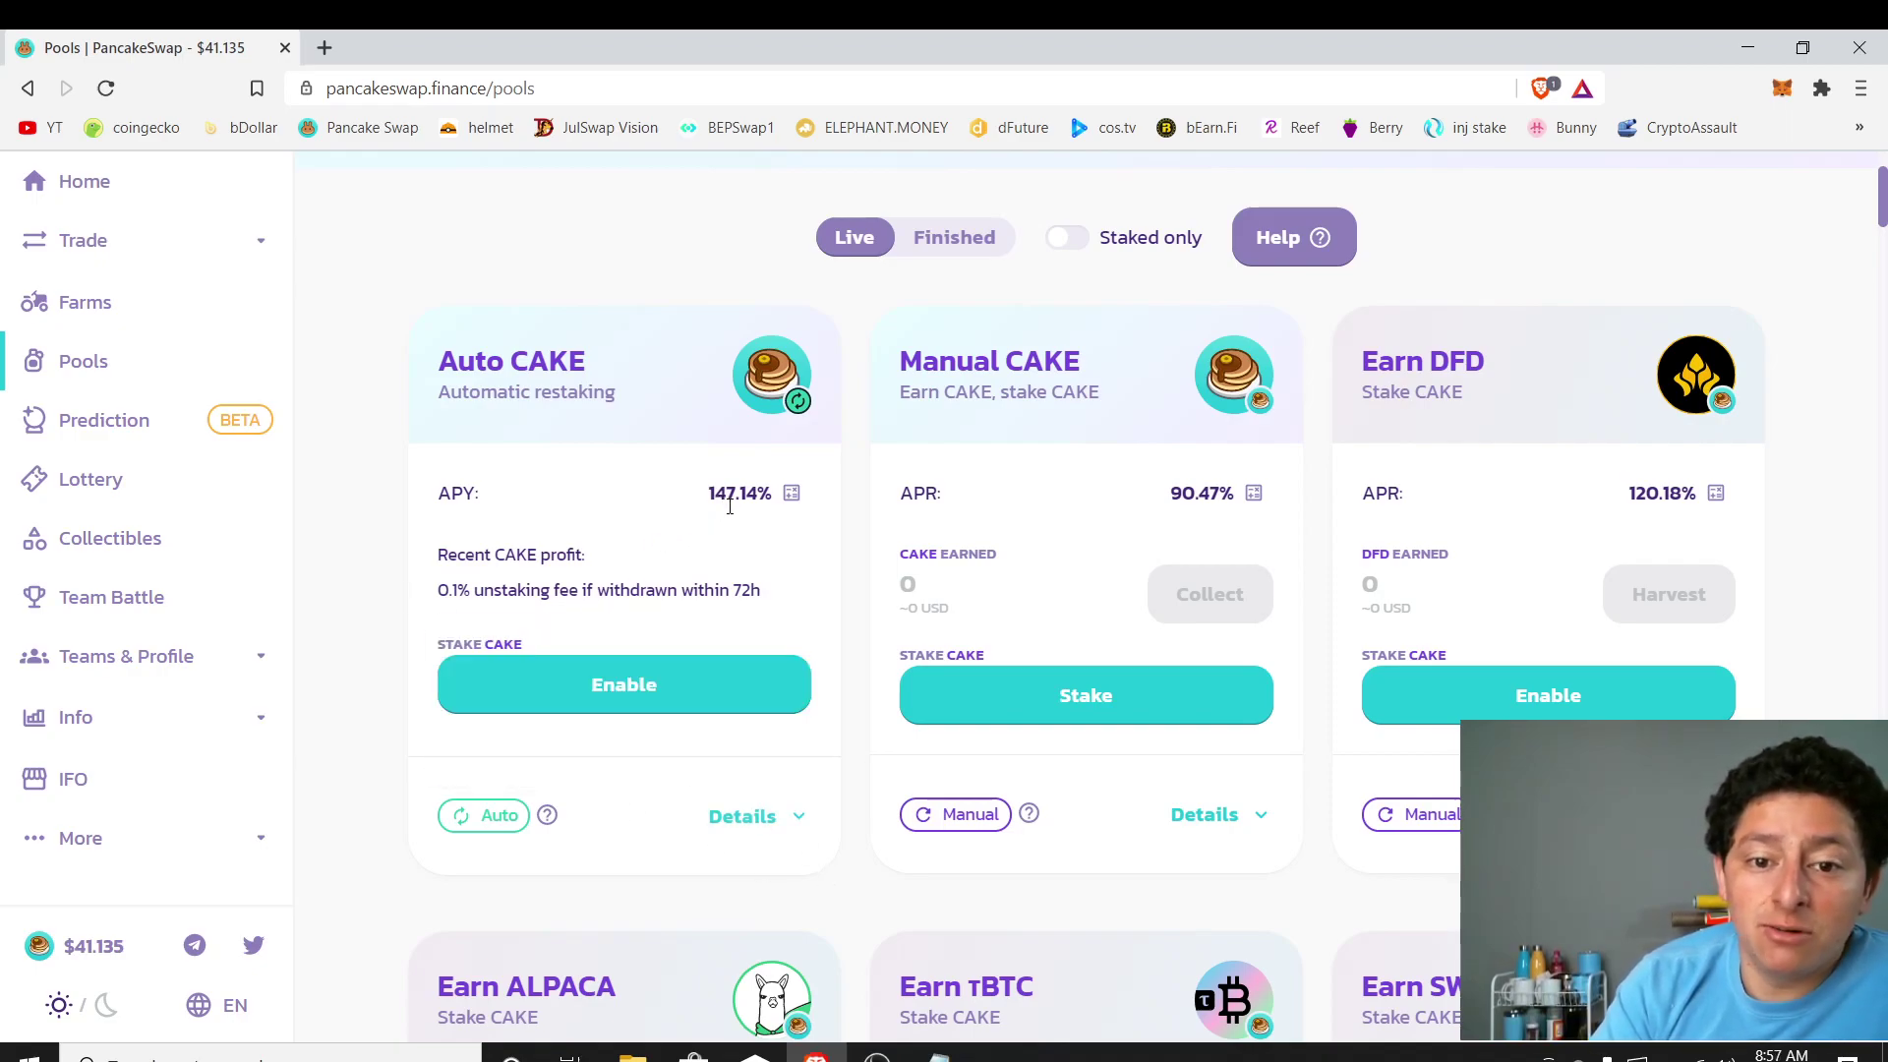
pyautogui.moveTo(637, 593)
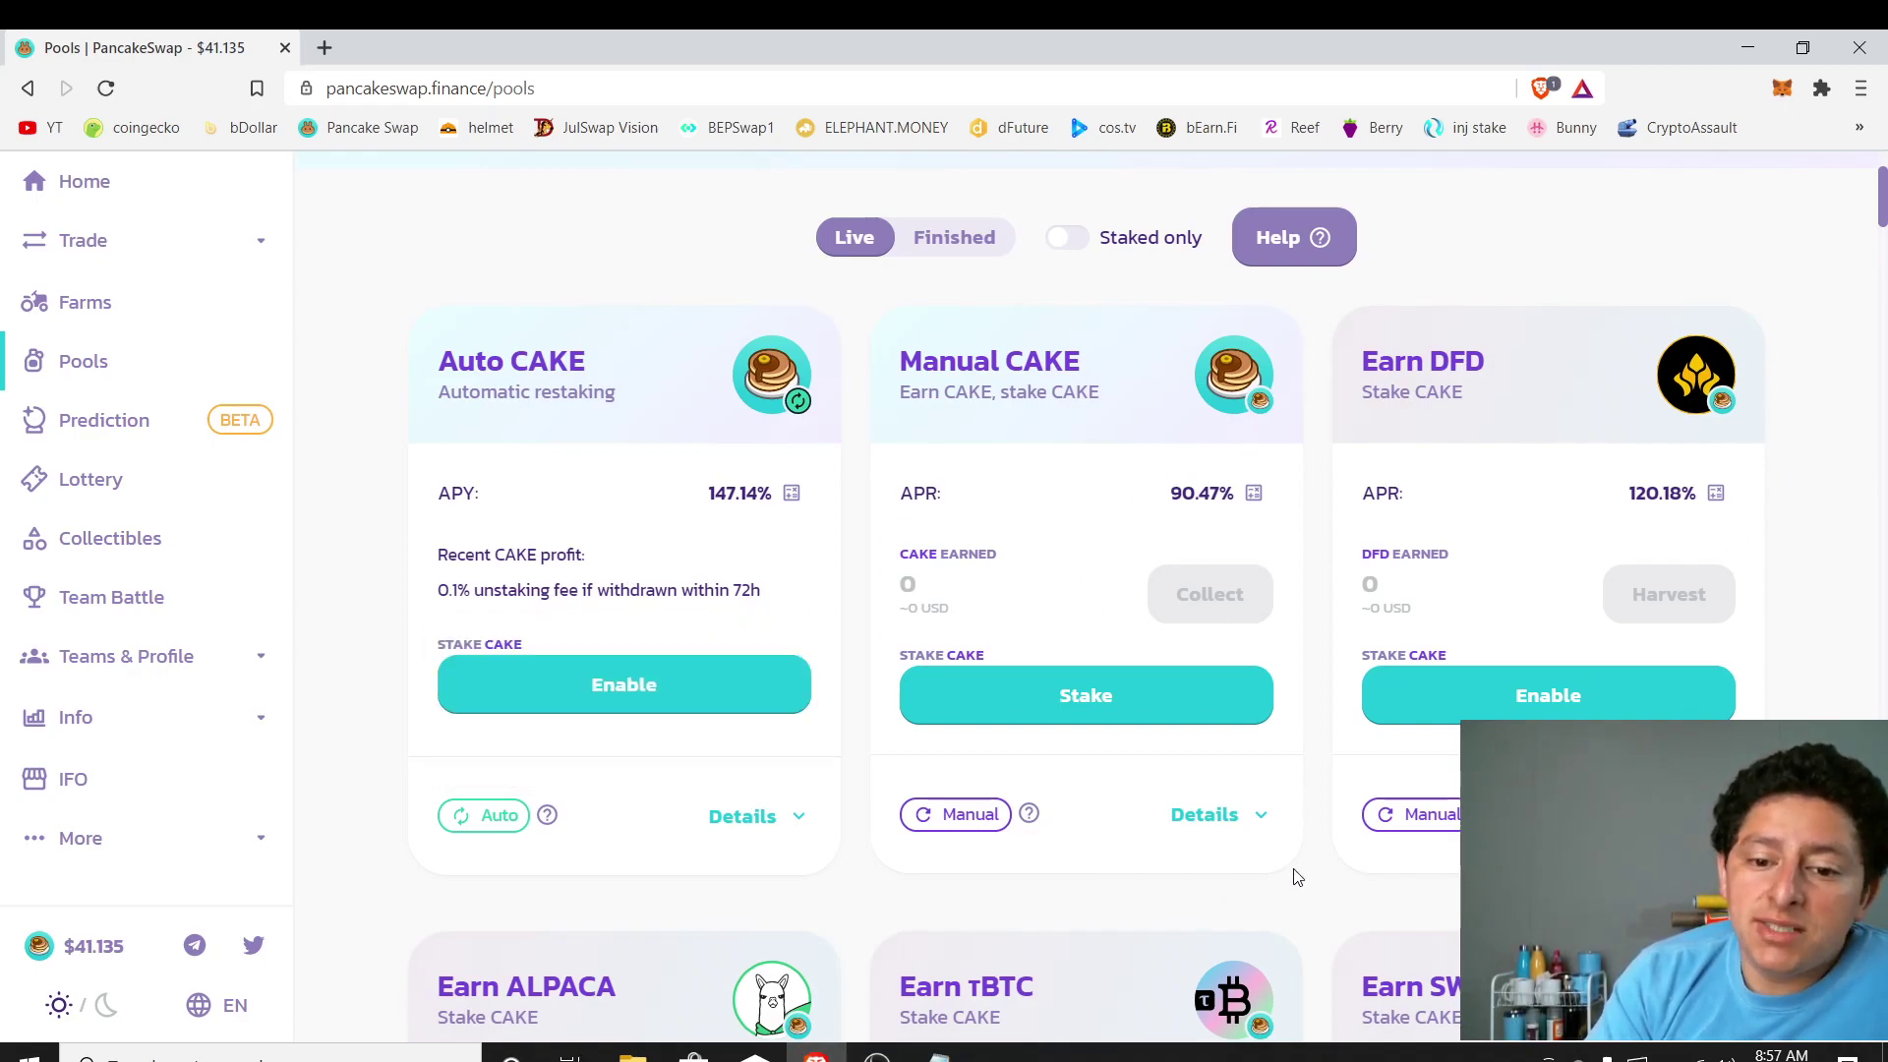
# - Browse the other live Syrup Pools and examine their APRs, down to the Earn SUTER pool
pyautogui.scroll(-1, 1880, 194)
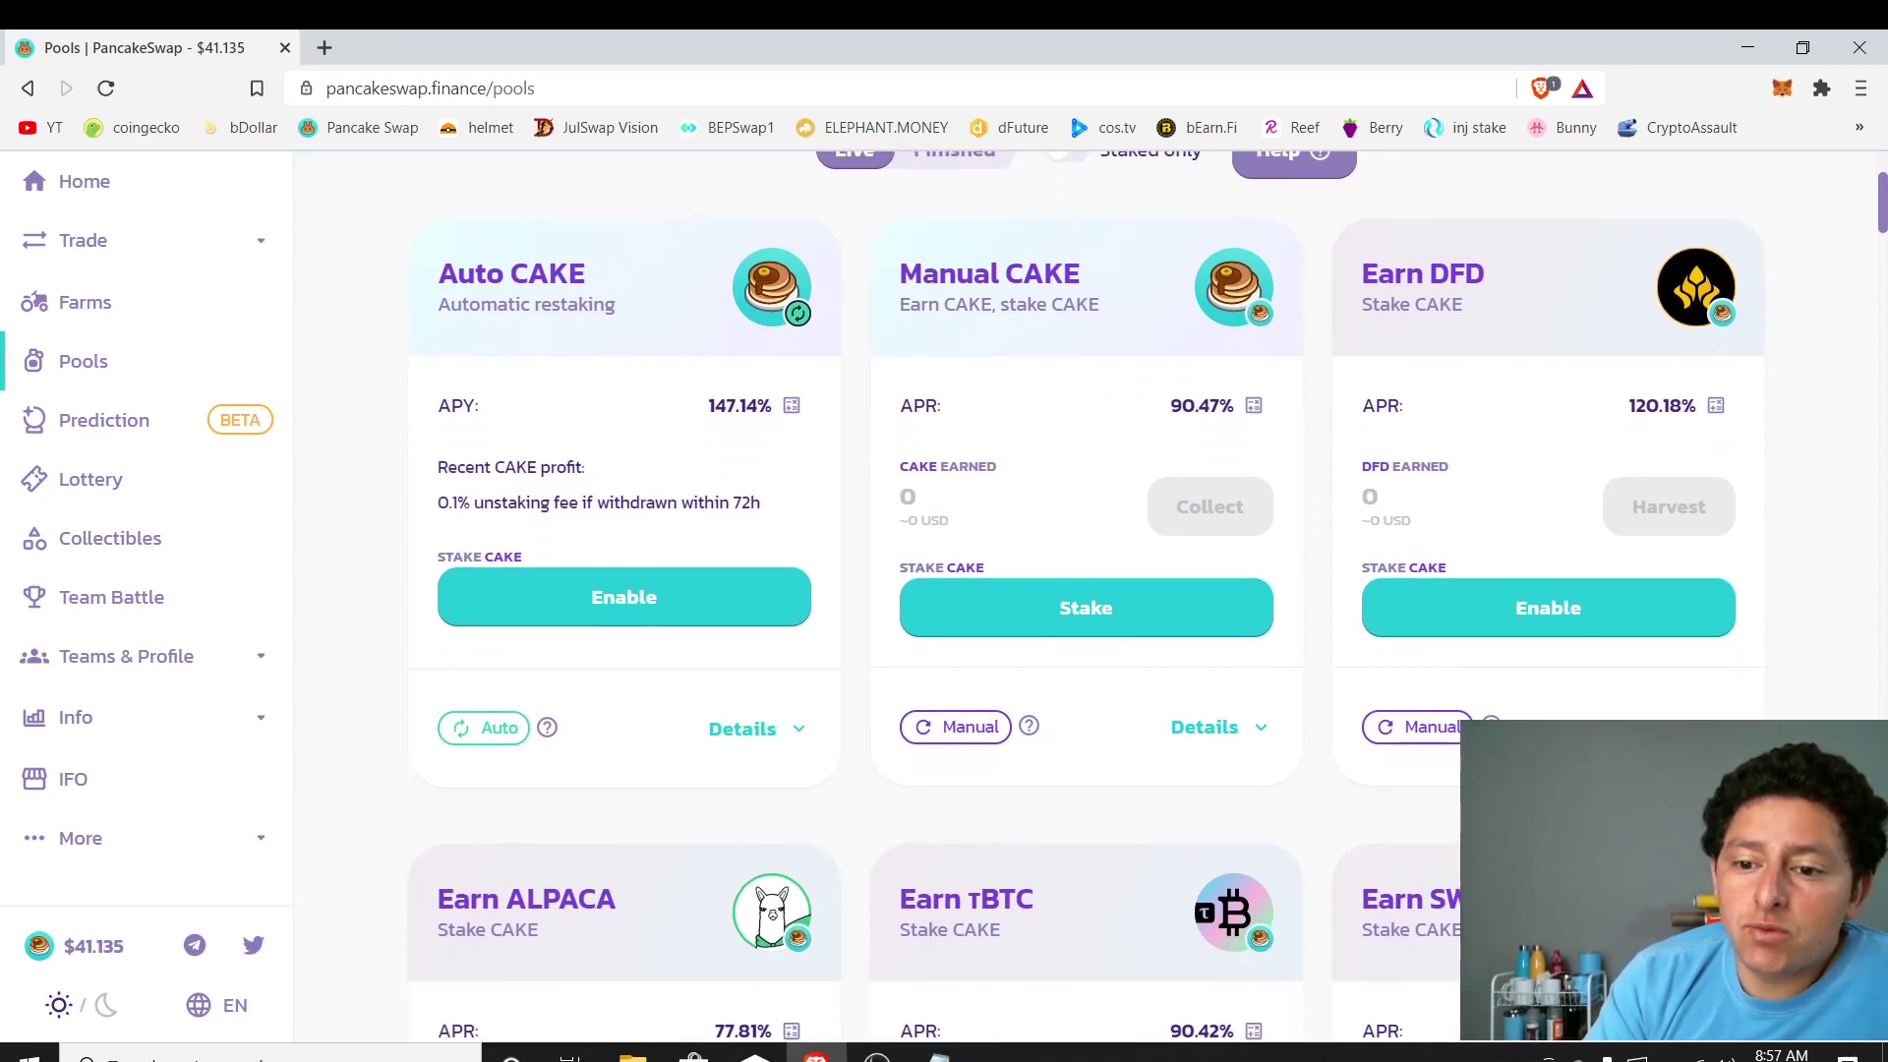
pyautogui.moveTo(1881, 203)
pyautogui.mouseDown()
pyautogui.moveTo(1881, 272)
pyautogui.moveTo(1881, 189)
pyautogui.mouseUp()
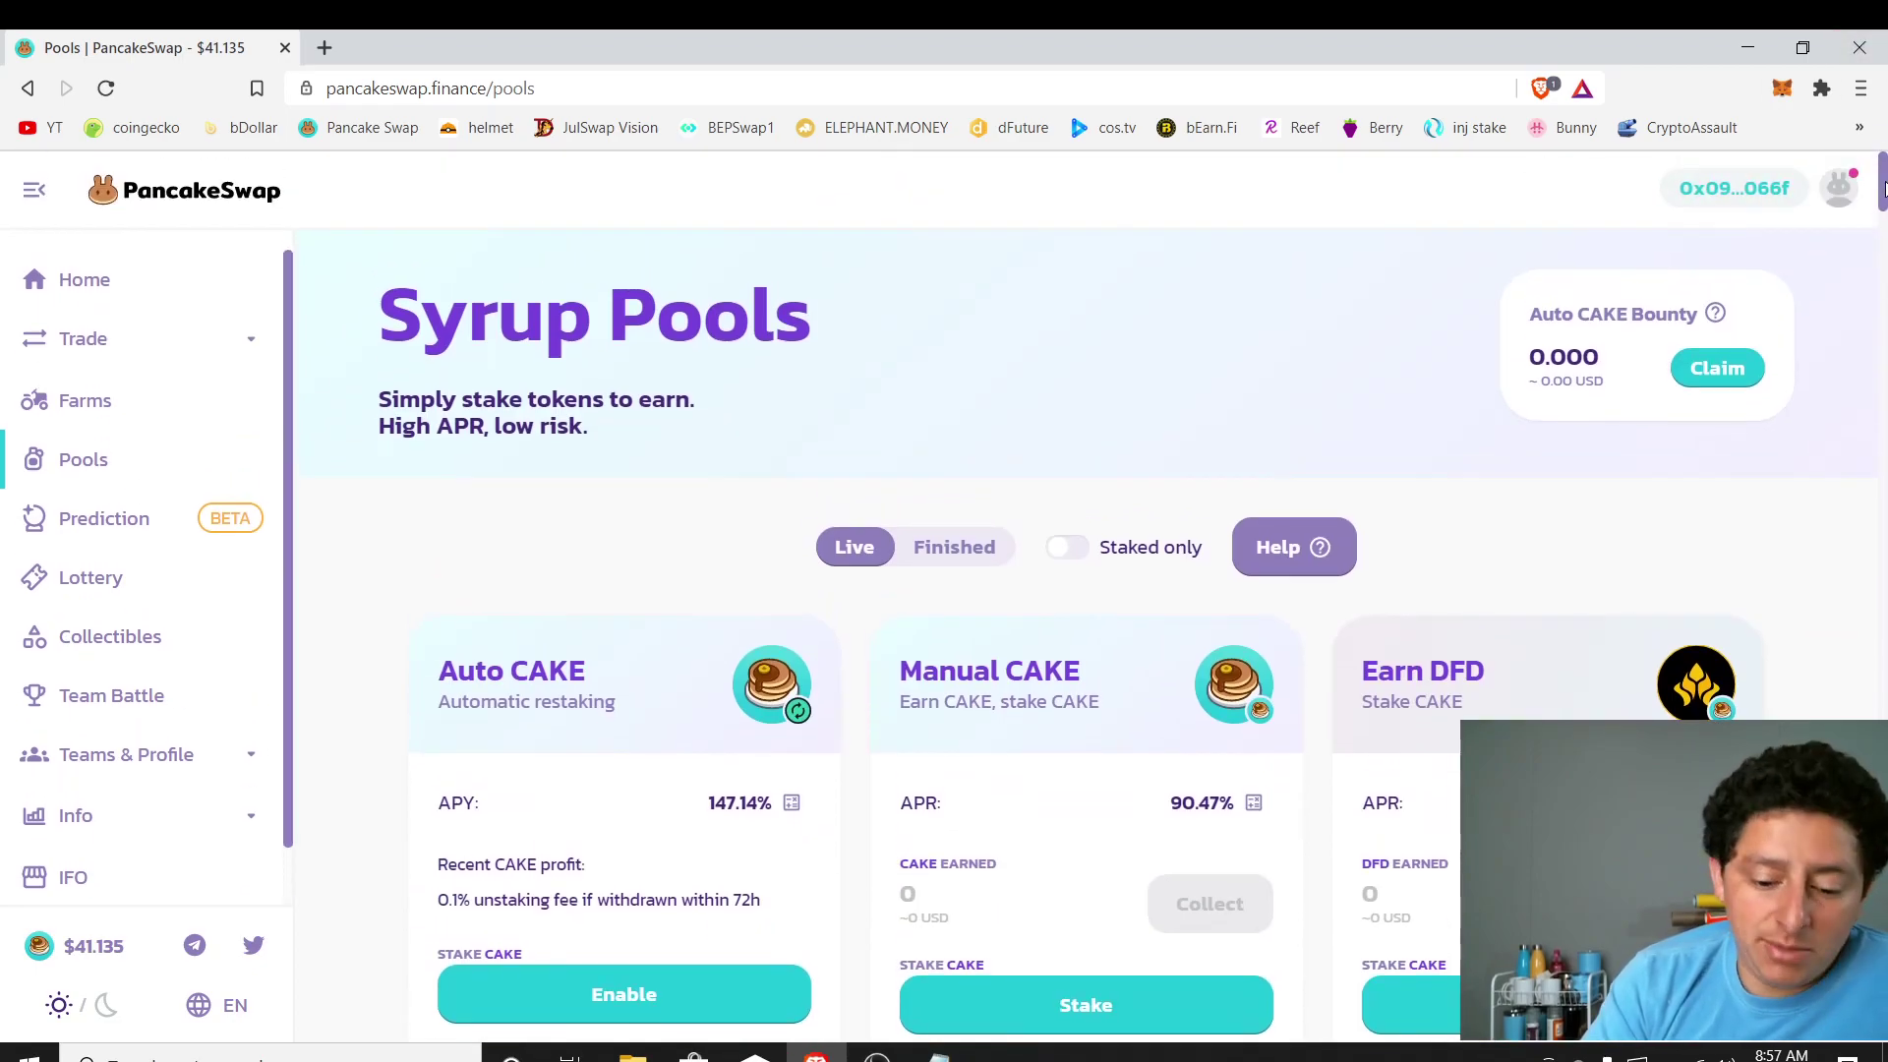
pyautogui.scroll(-20, 1372, 270)
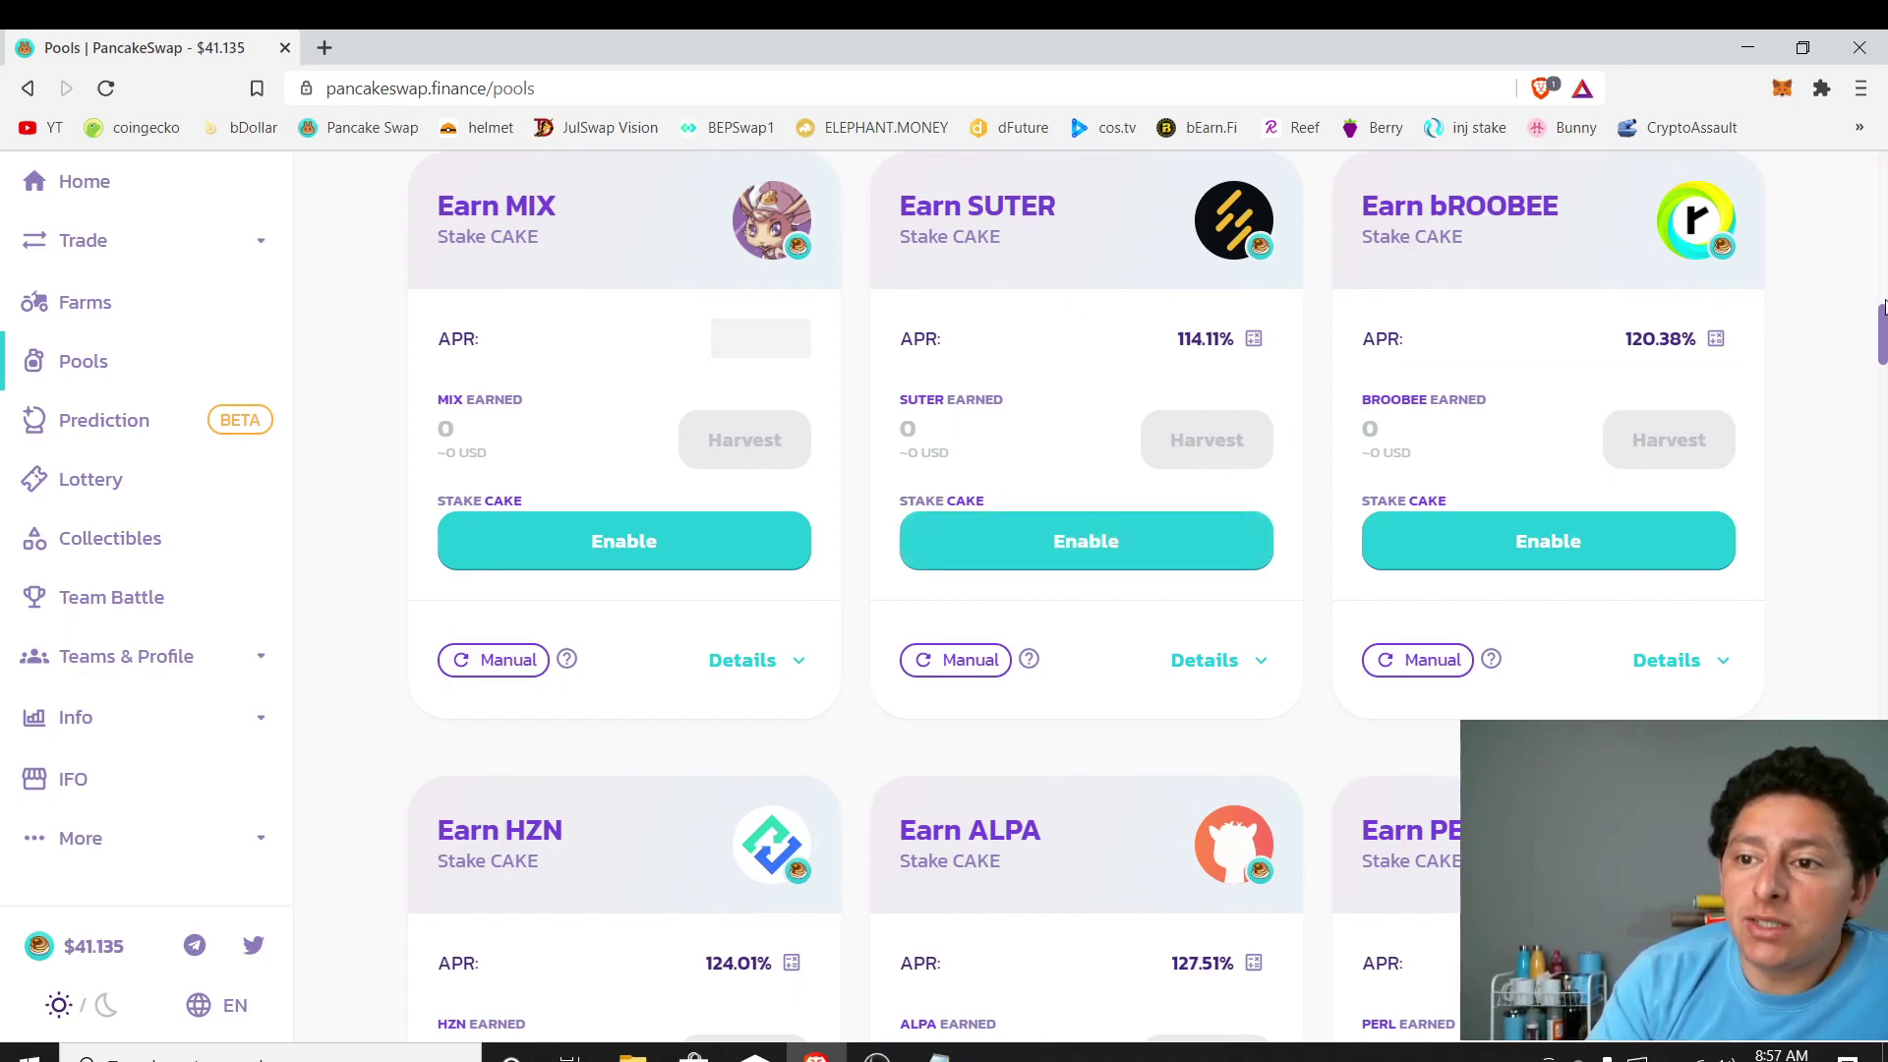
# - Try to claim the Auto CAKE bounty, reject the MetaMask transaction, and dismiss the claim dialog and notification
pyautogui.moveTo(1881, 317); pyautogui.dragTo(1884, 120)
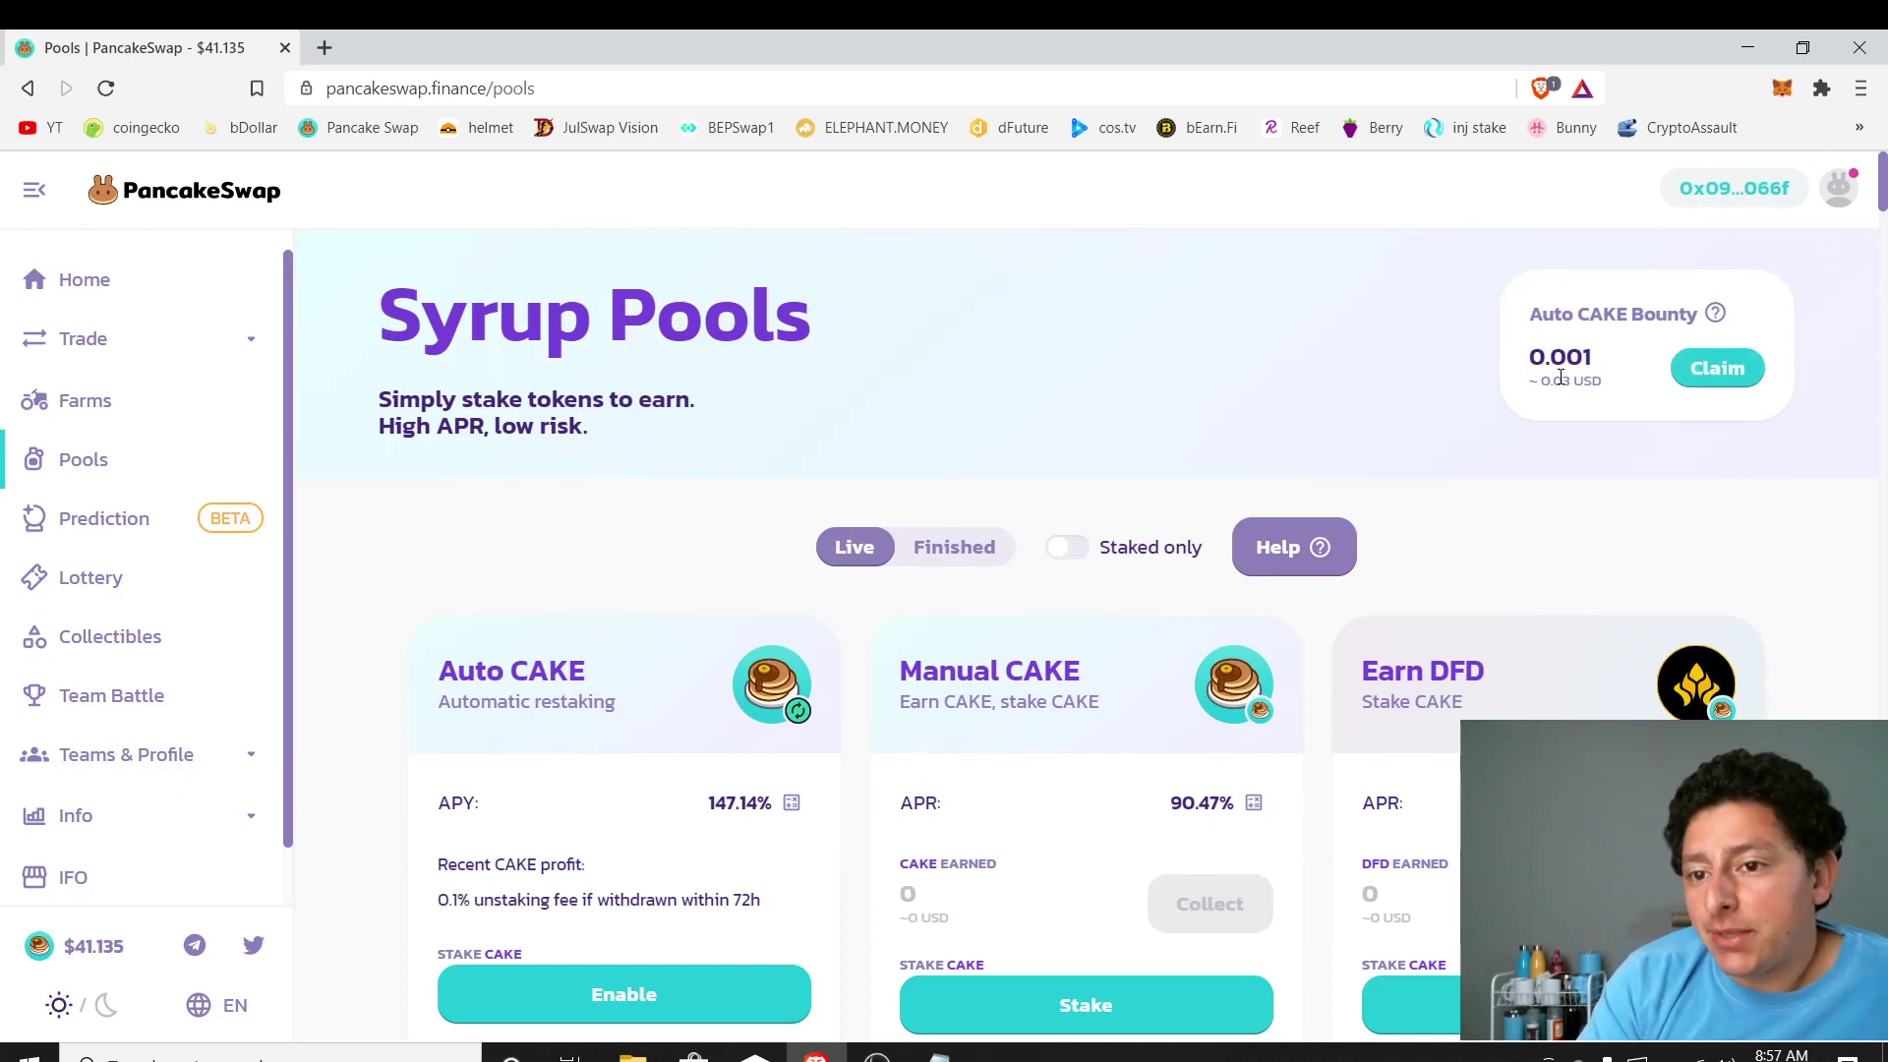
pyautogui.click(1738, 367)
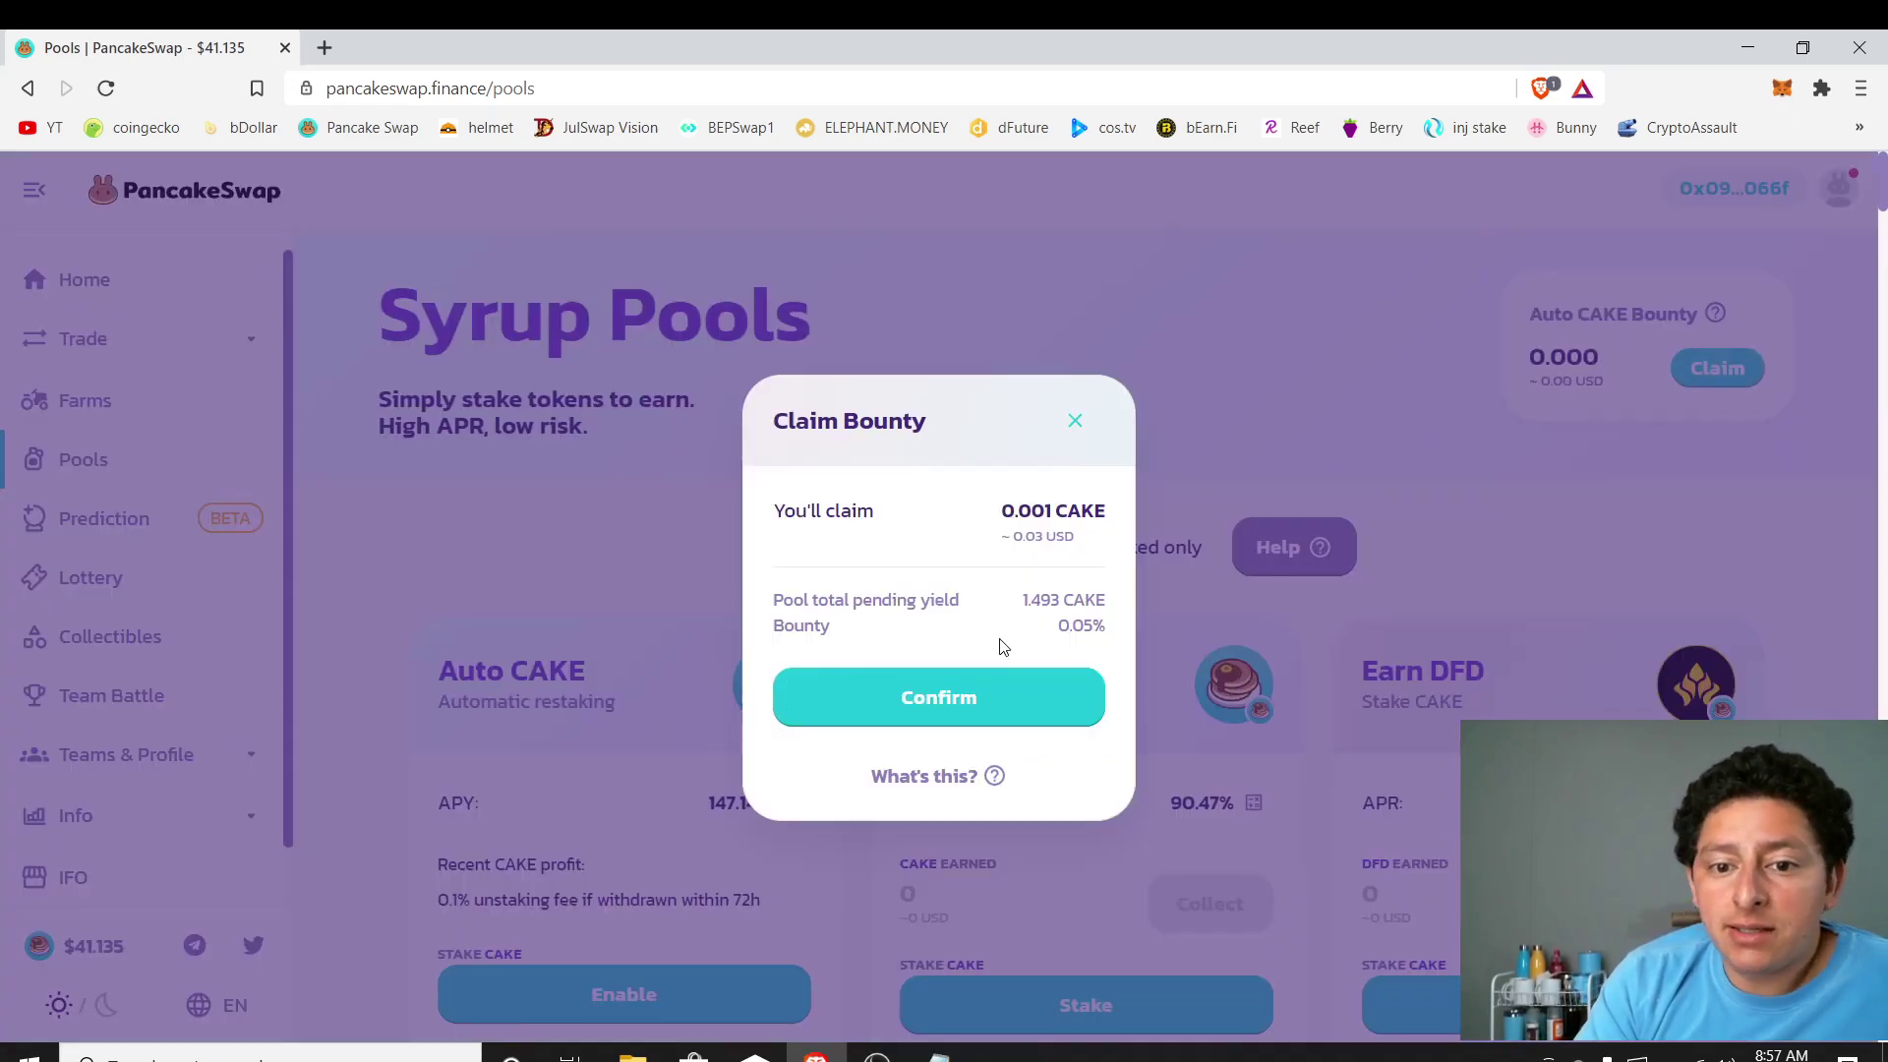
pyautogui.click(969, 702)
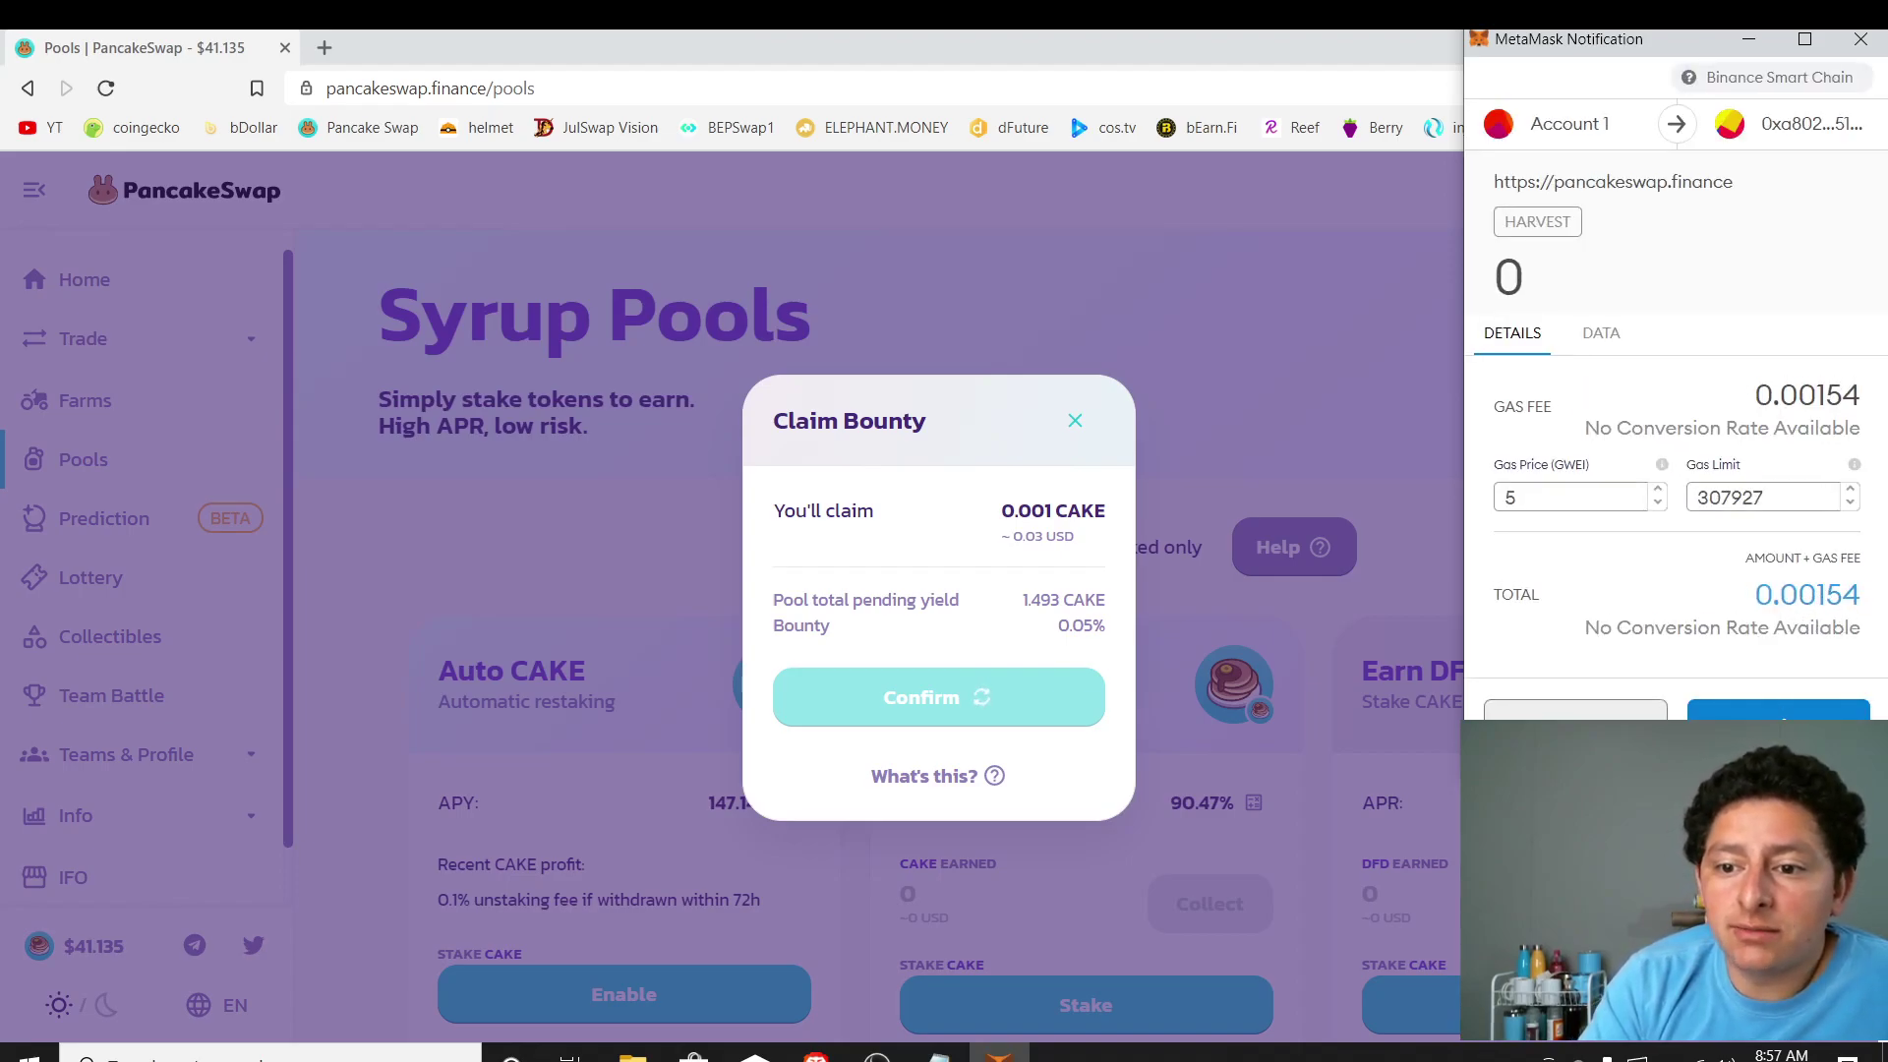
pyautogui.click(1573, 713)
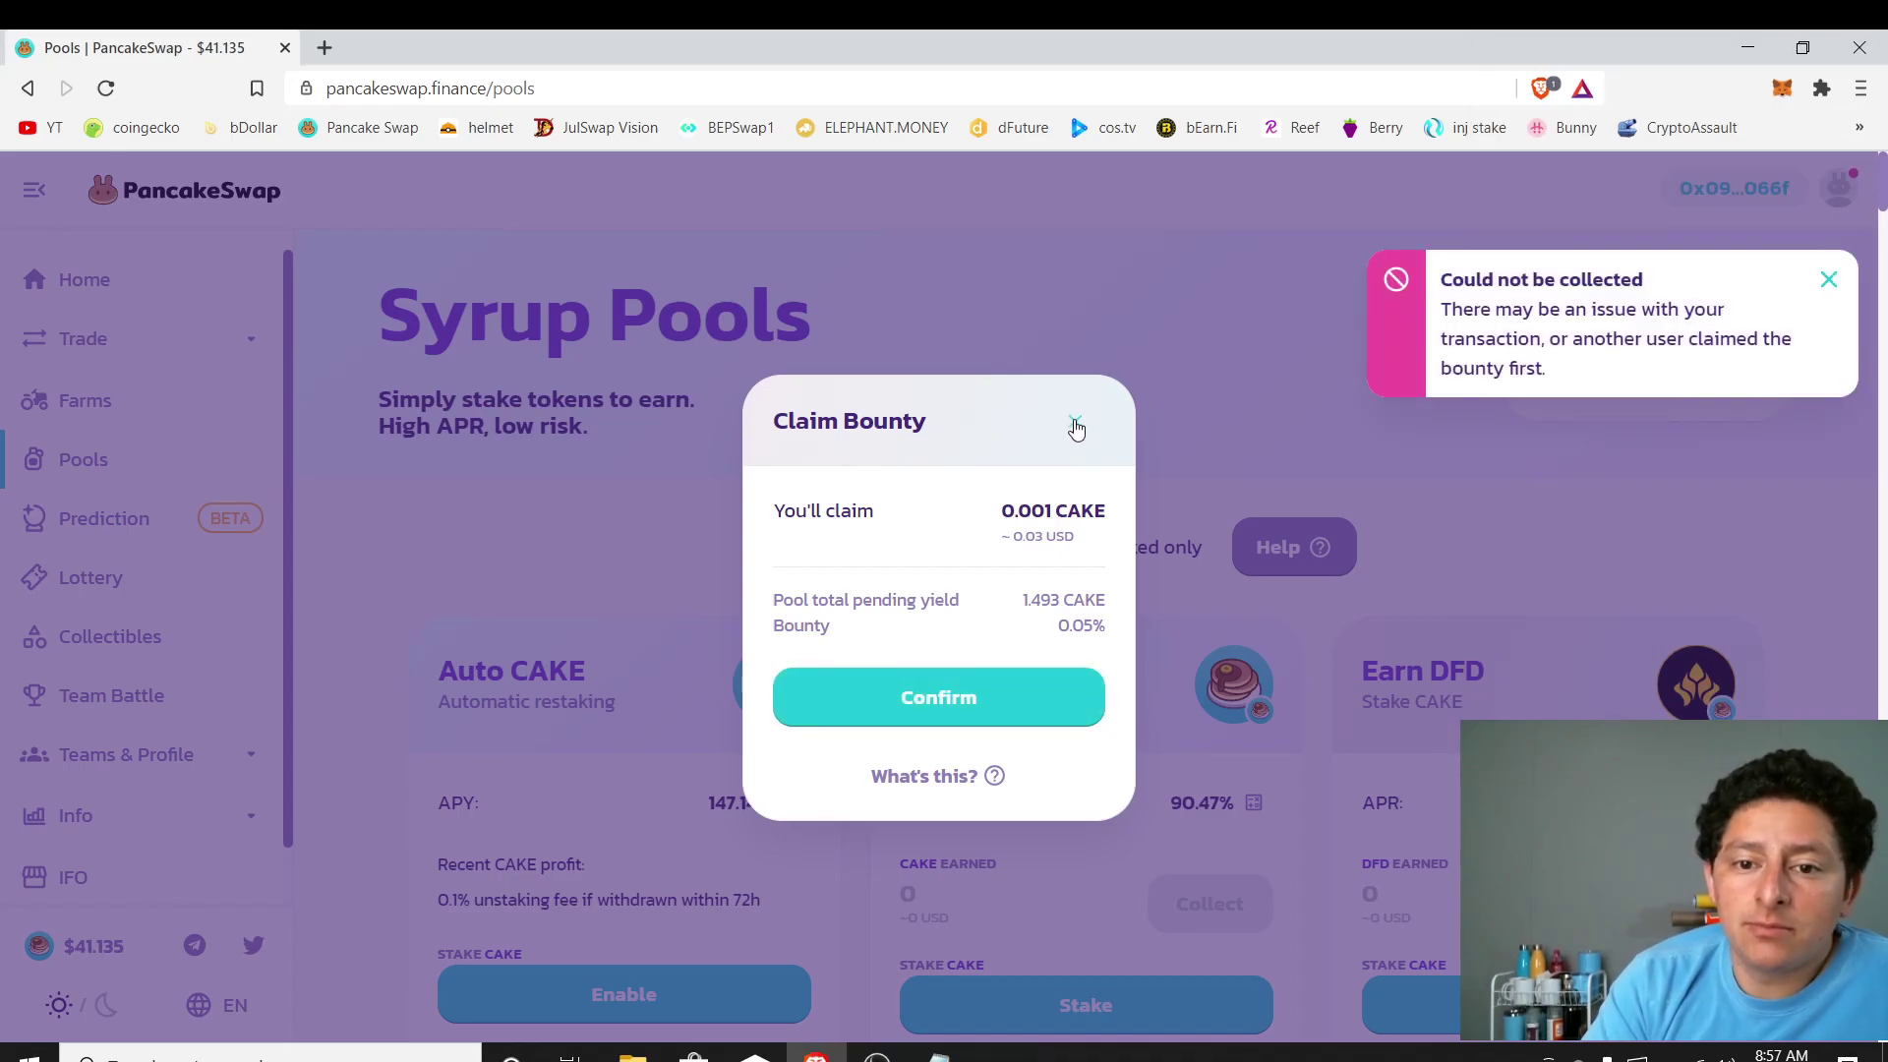
pyautogui.click(1076, 425)
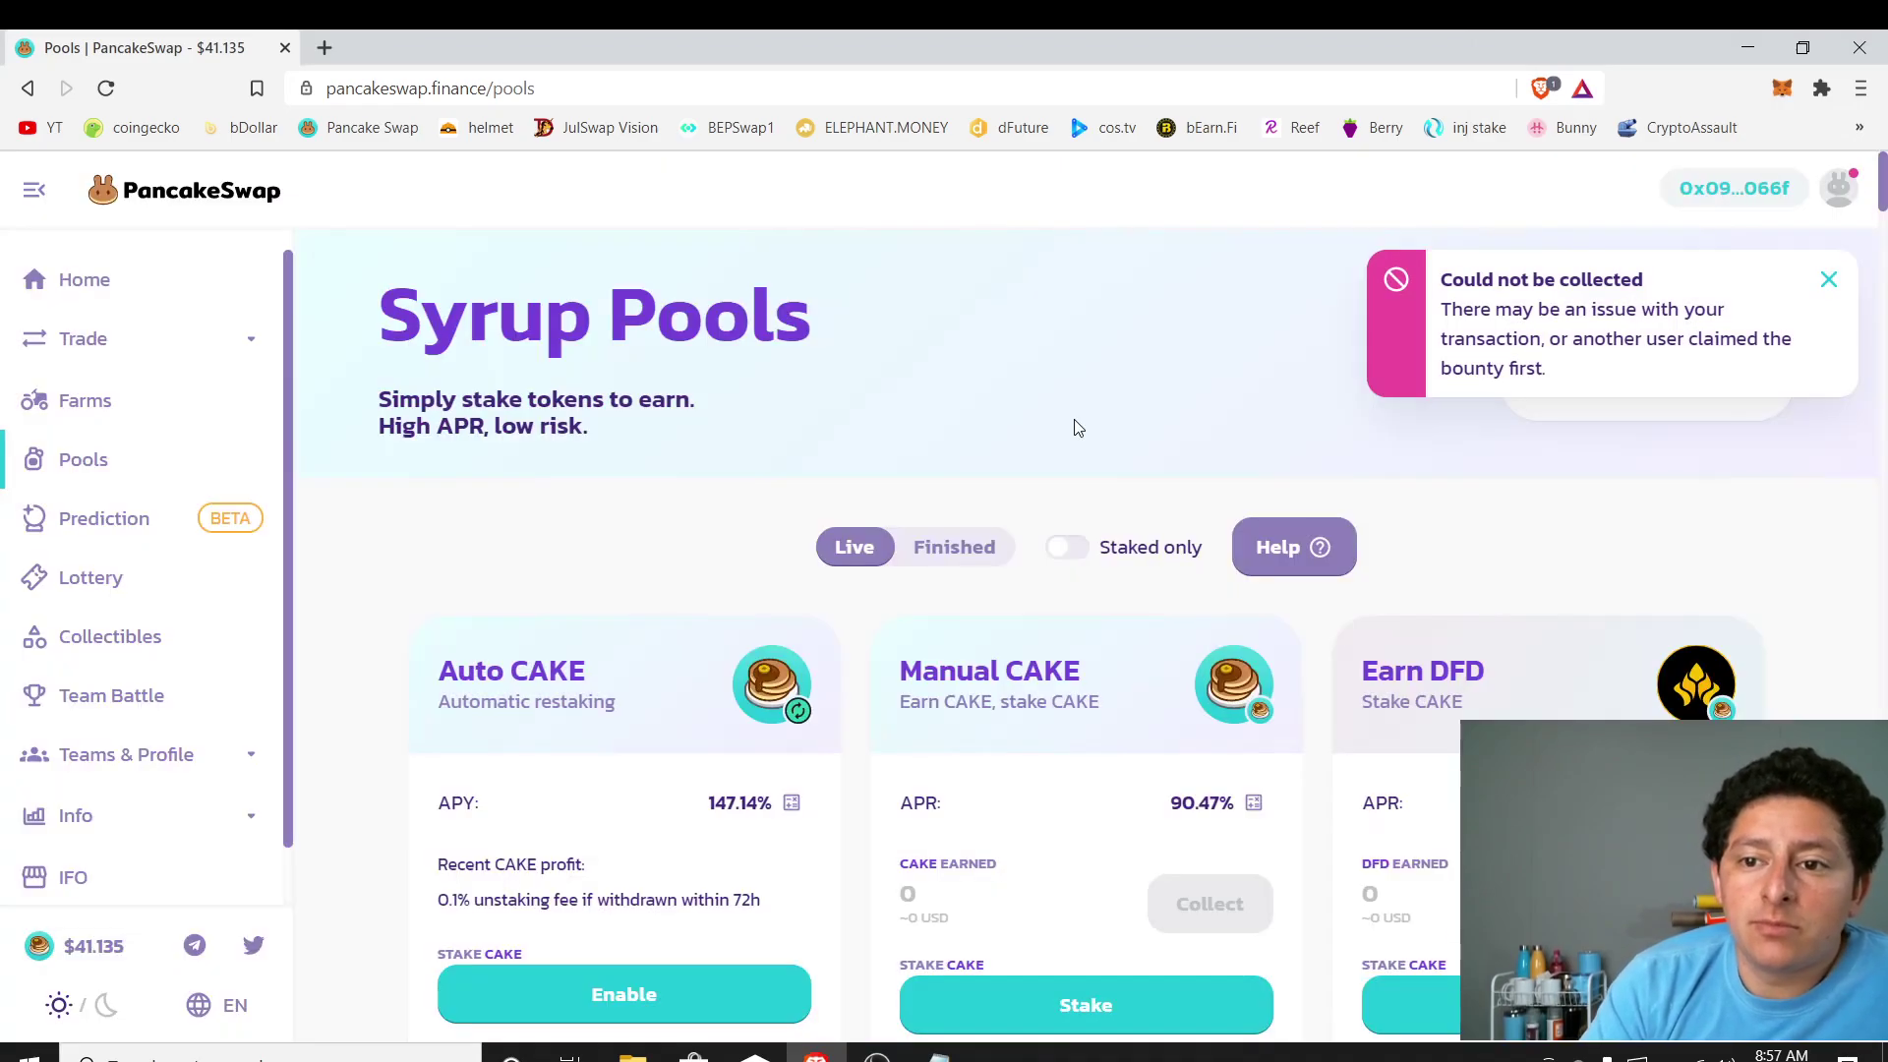
pyautogui.click(1828, 282)
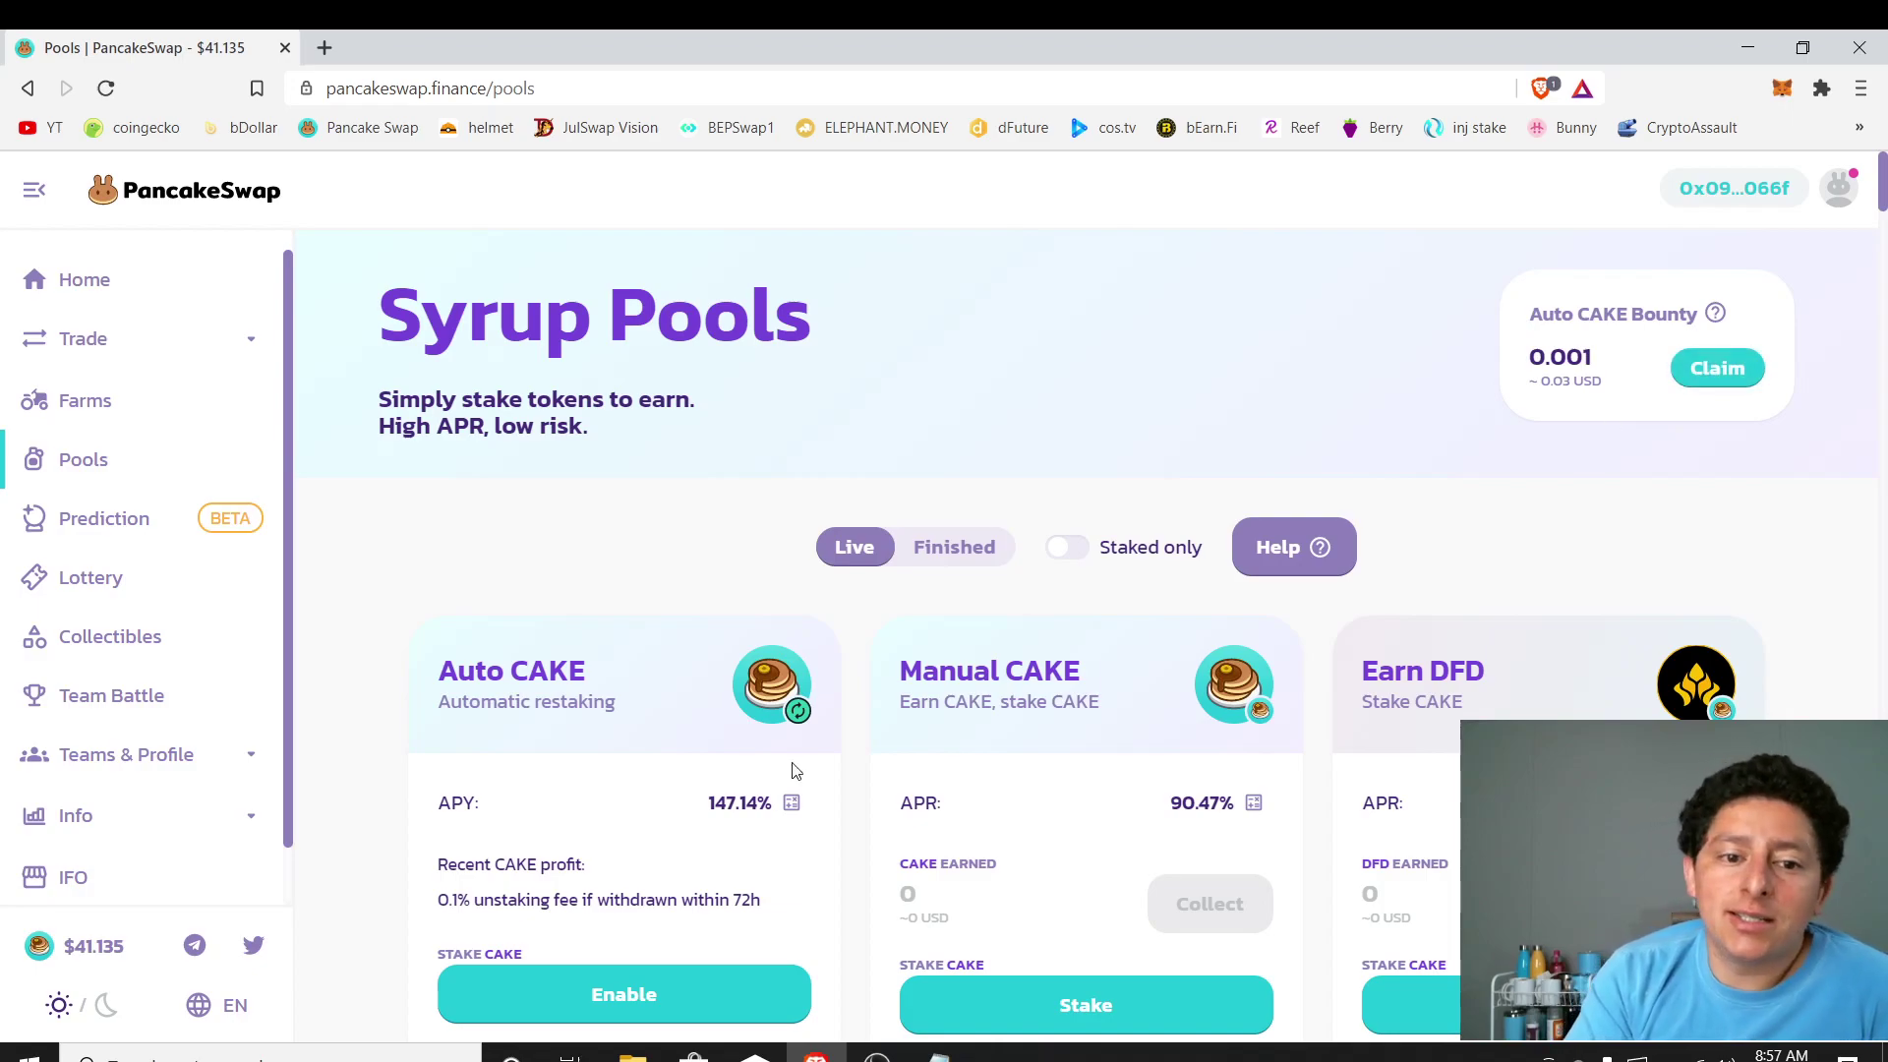
# - Highlight the claimable Auto CAKE Bounty amount and its USD value, and clear the highlight
pyautogui.moveTo(1620, 364)
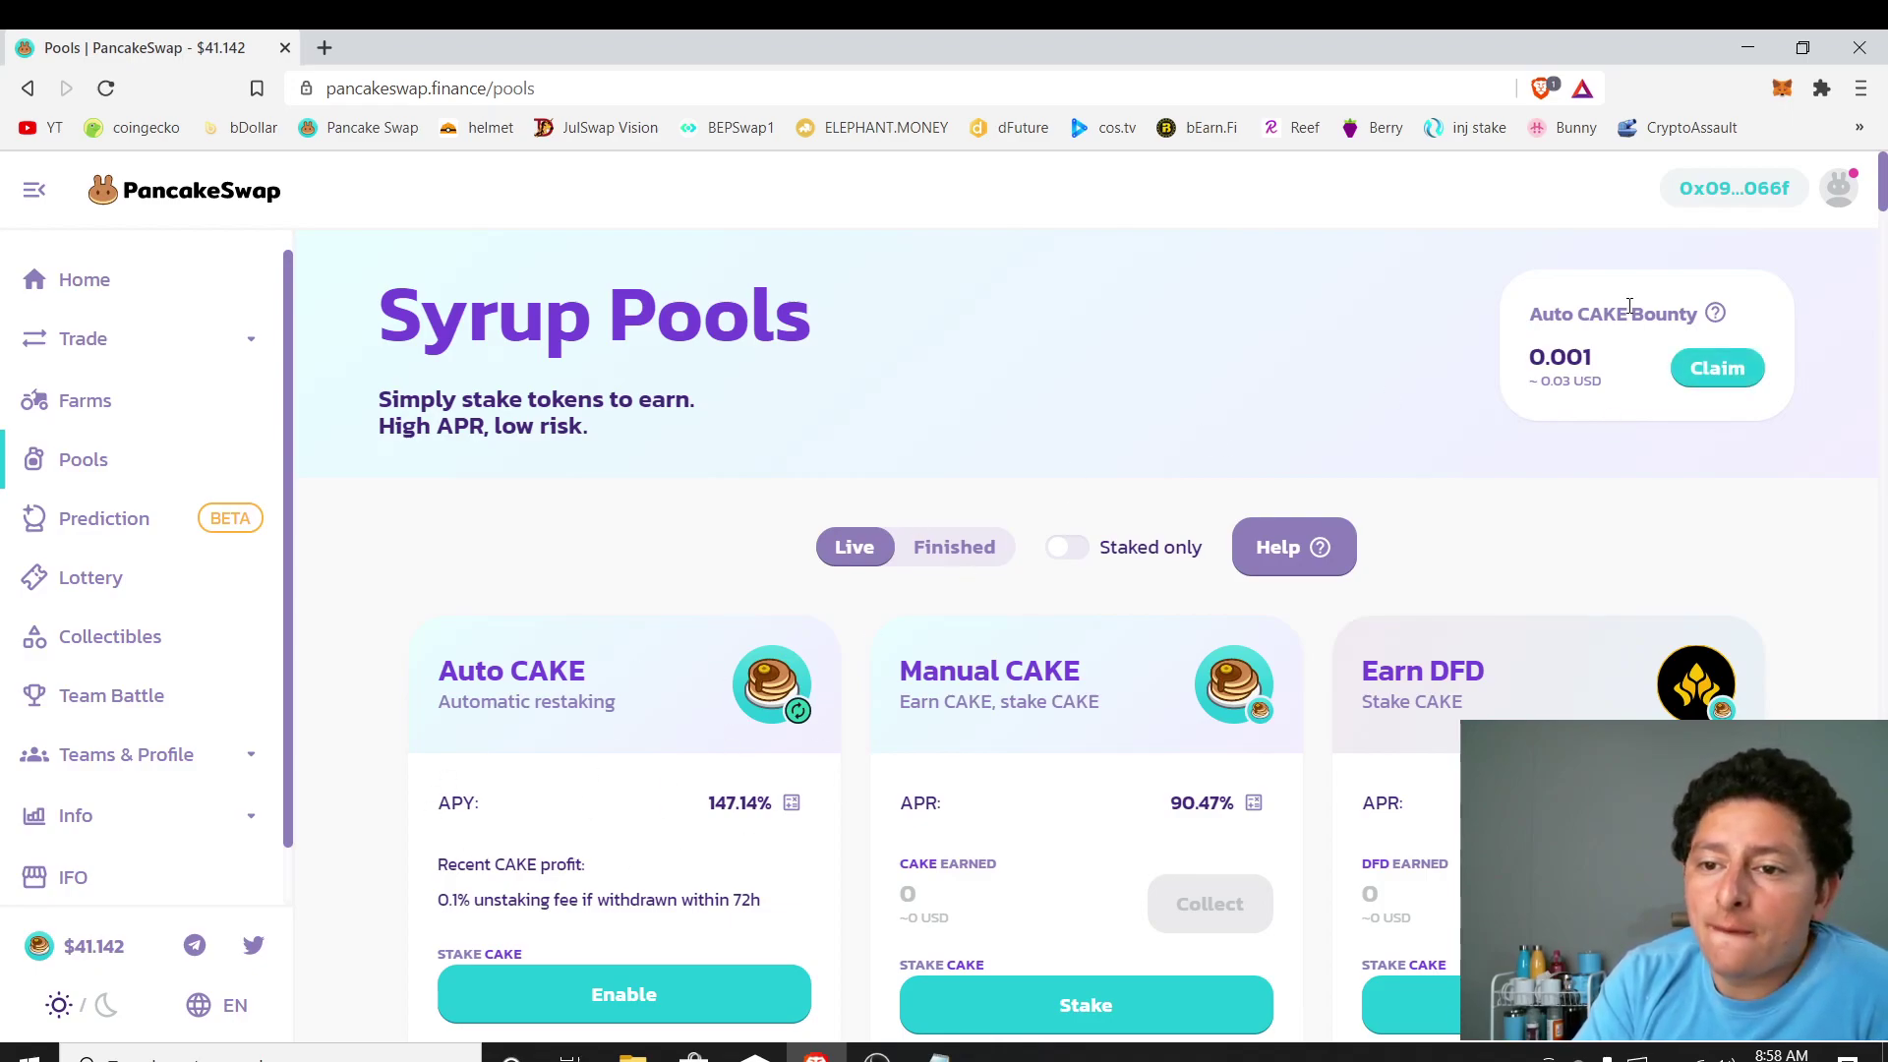
pyautogui.moveTo(1586, 362); pyautogui.dragTo(1592, 418)
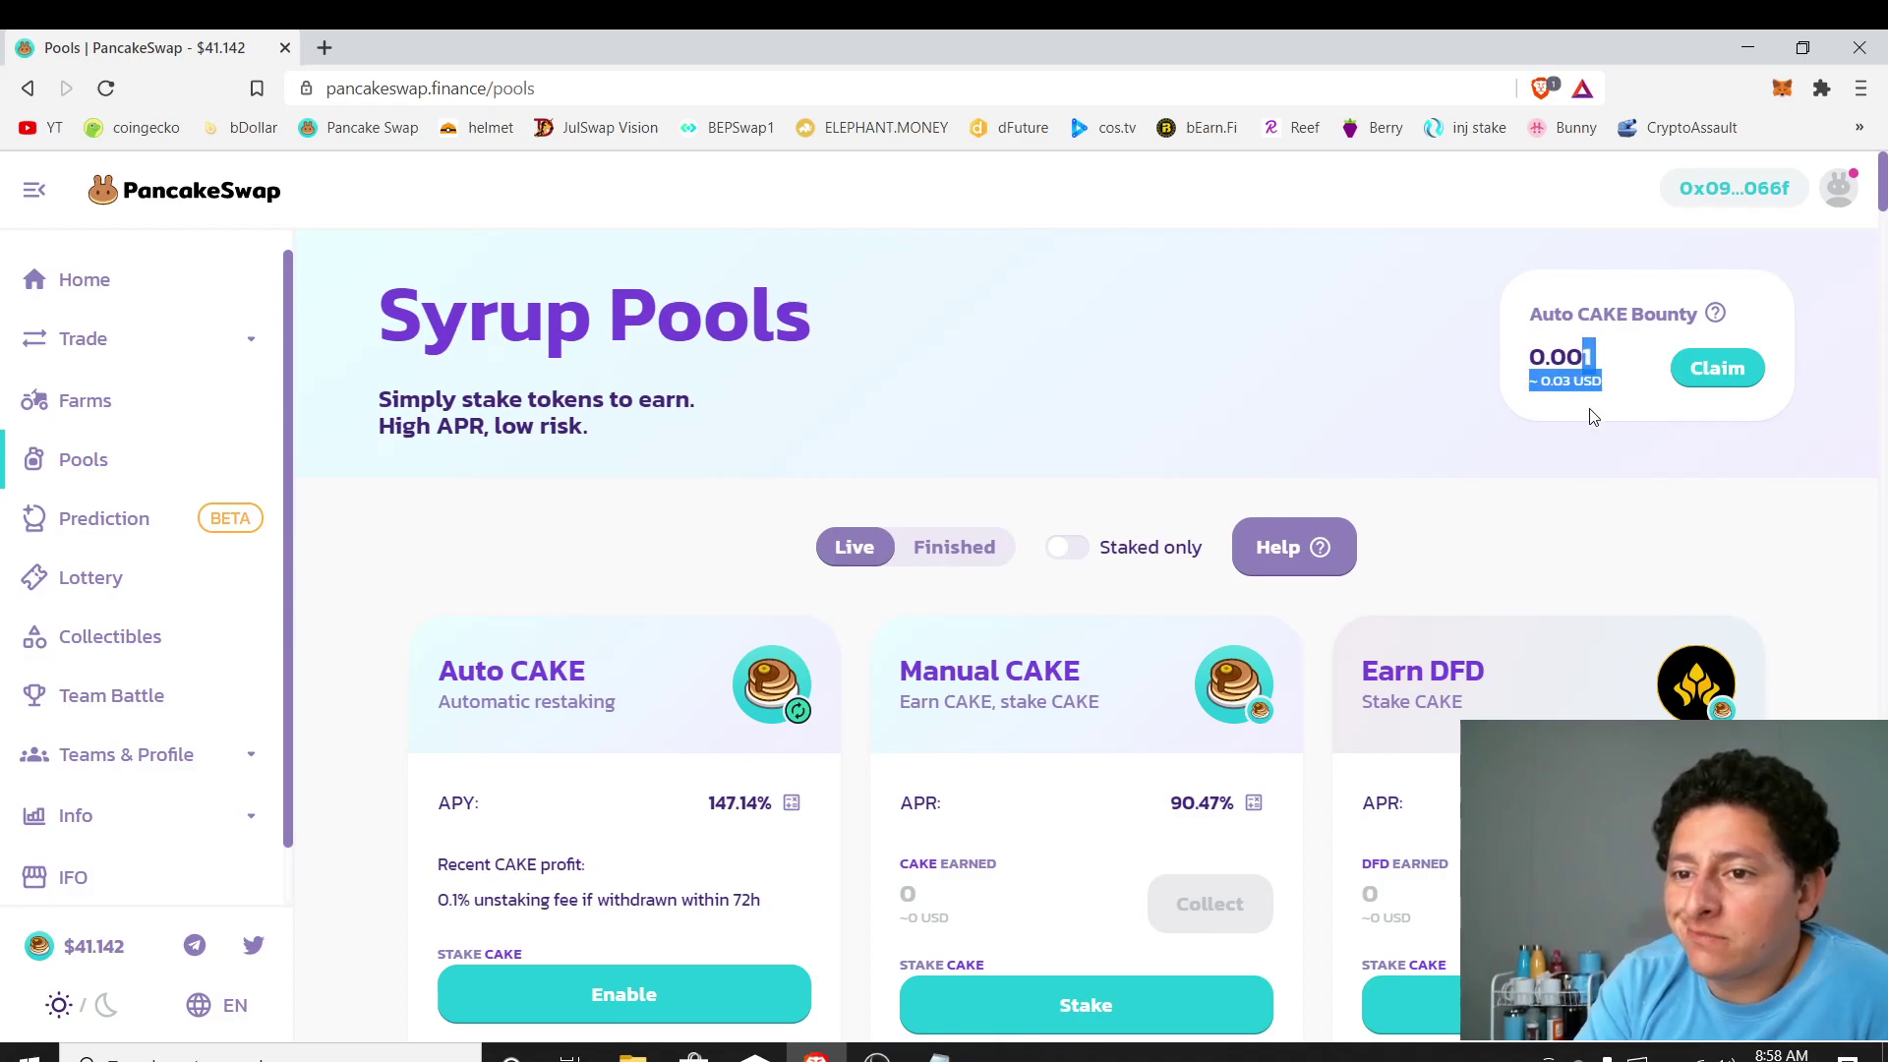
pyautogui.click(1638, 421)
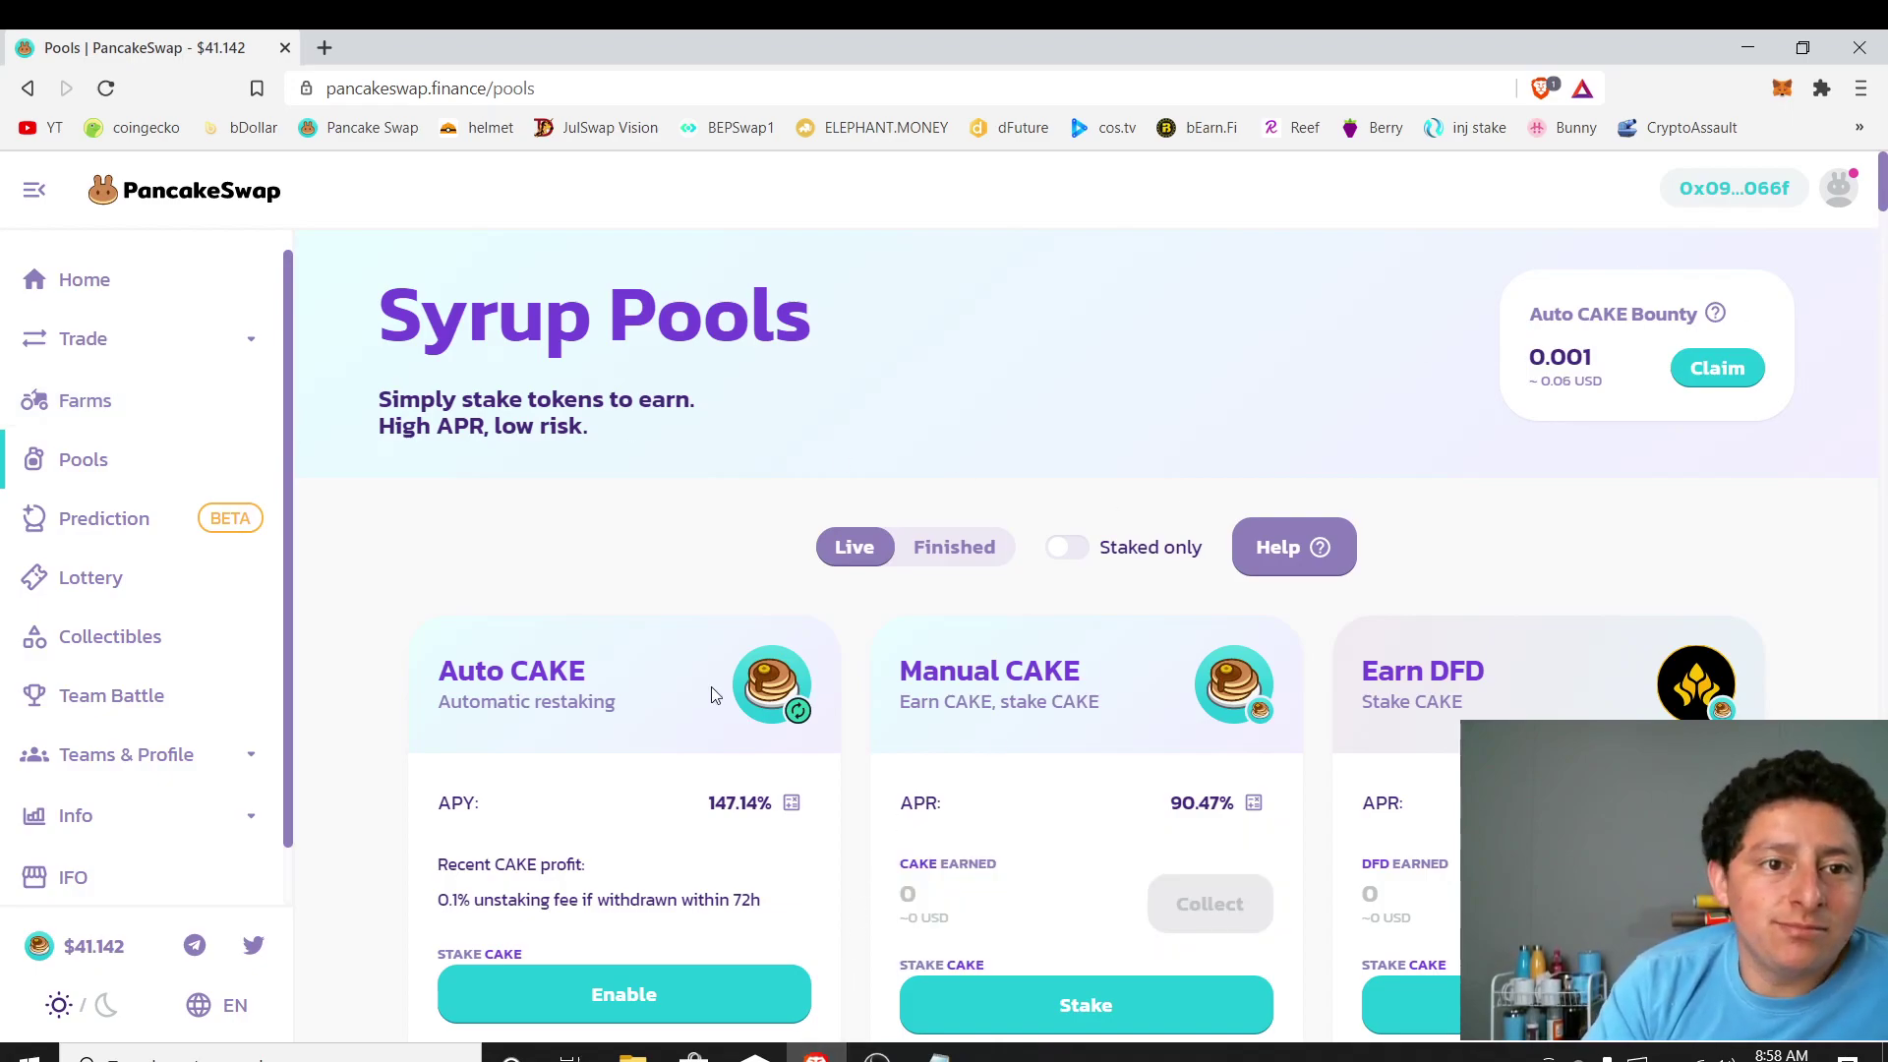
# - Switch to OBS, enlarge the Video Capture Device 2 webcam source, and shrink it back into the preview's lower-right corner
pyautogui.click(876, 1054)
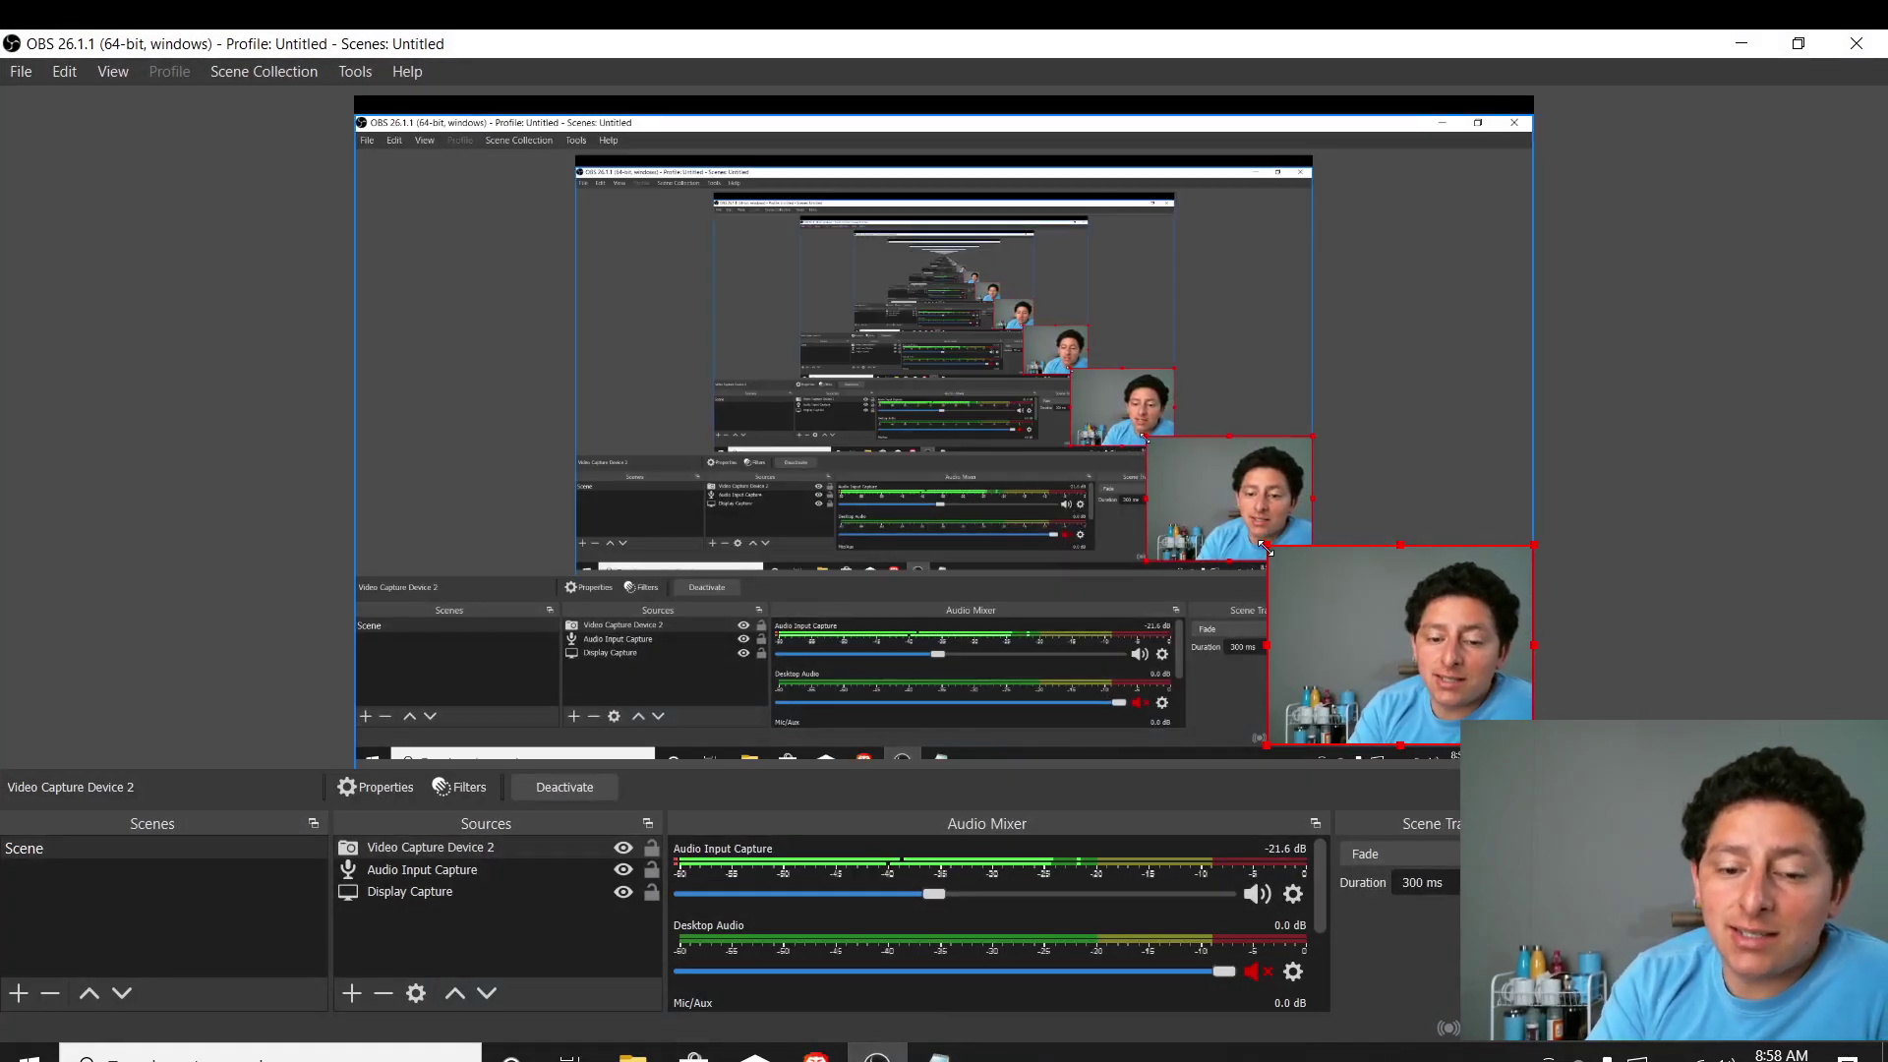
pyautogui.moveTo(1264, 547); pyautogui.dragTo(907, 277)
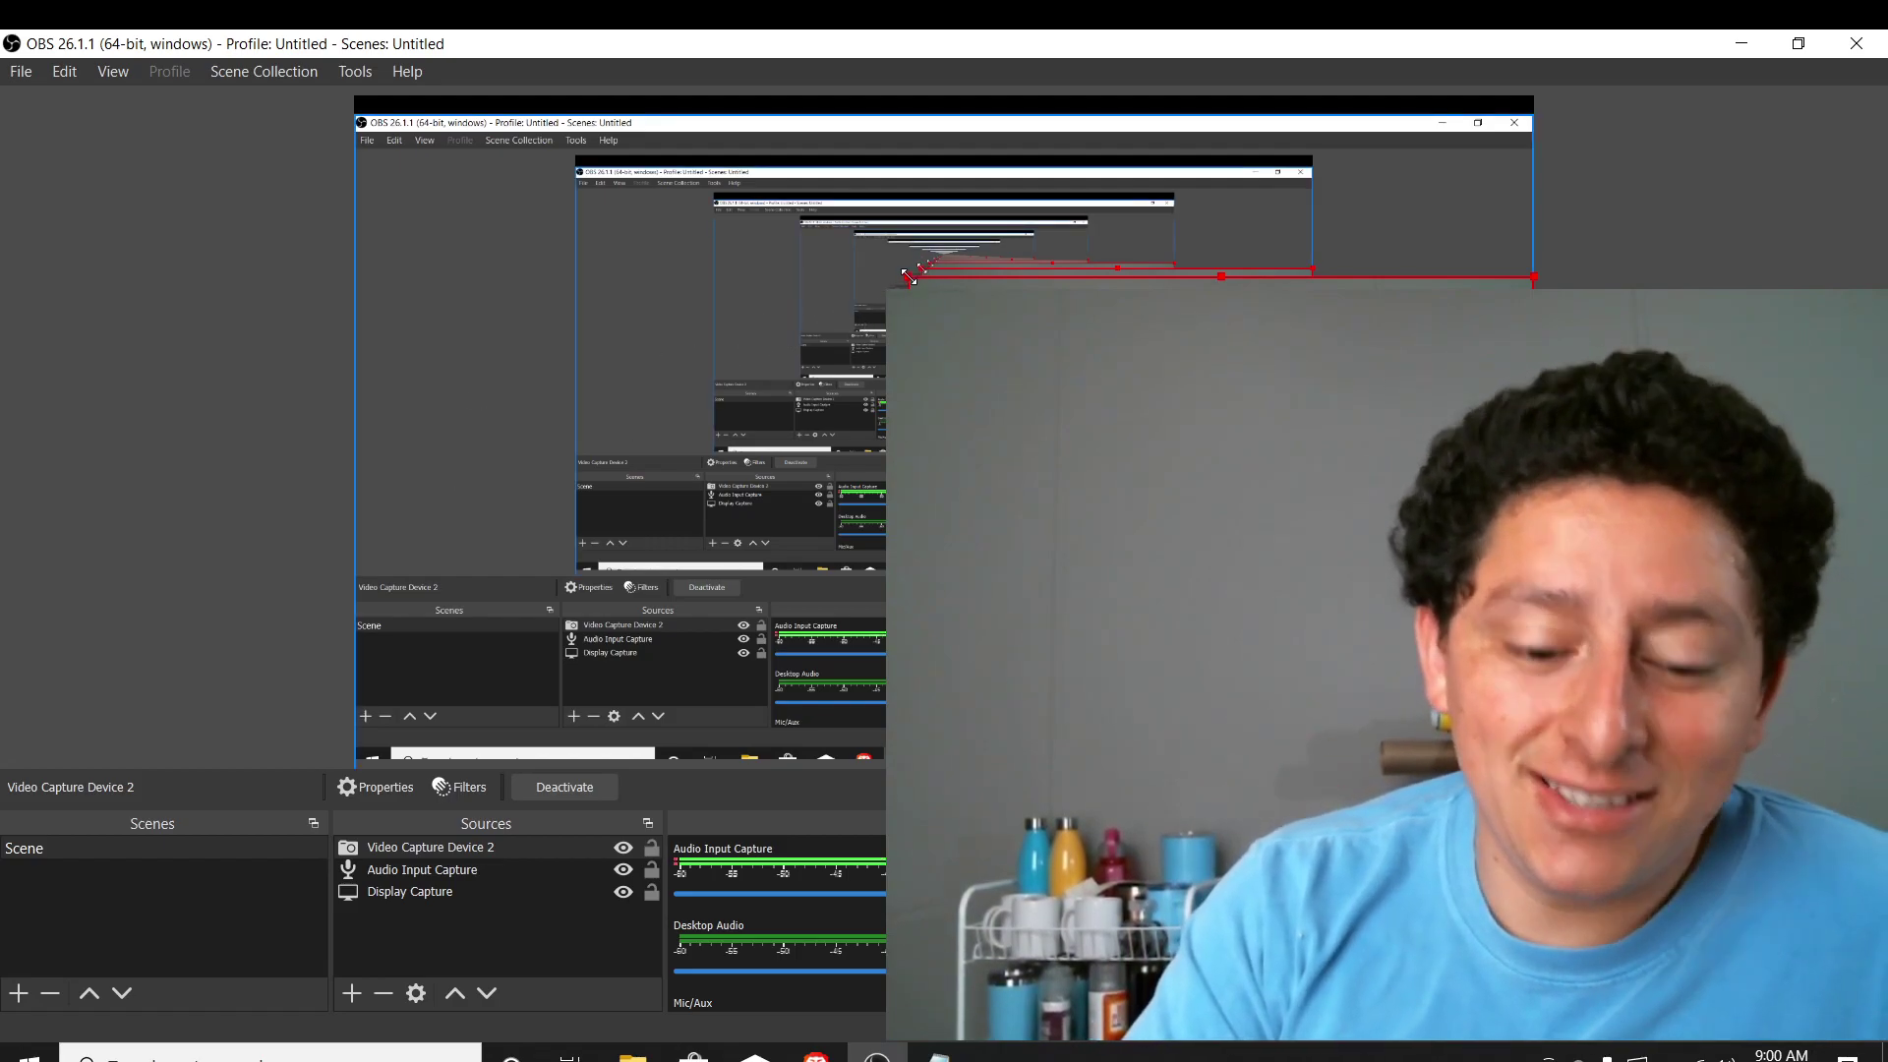
pyautogui.moveTo(906, 278); pyautogui.dragTo(1239, 526)
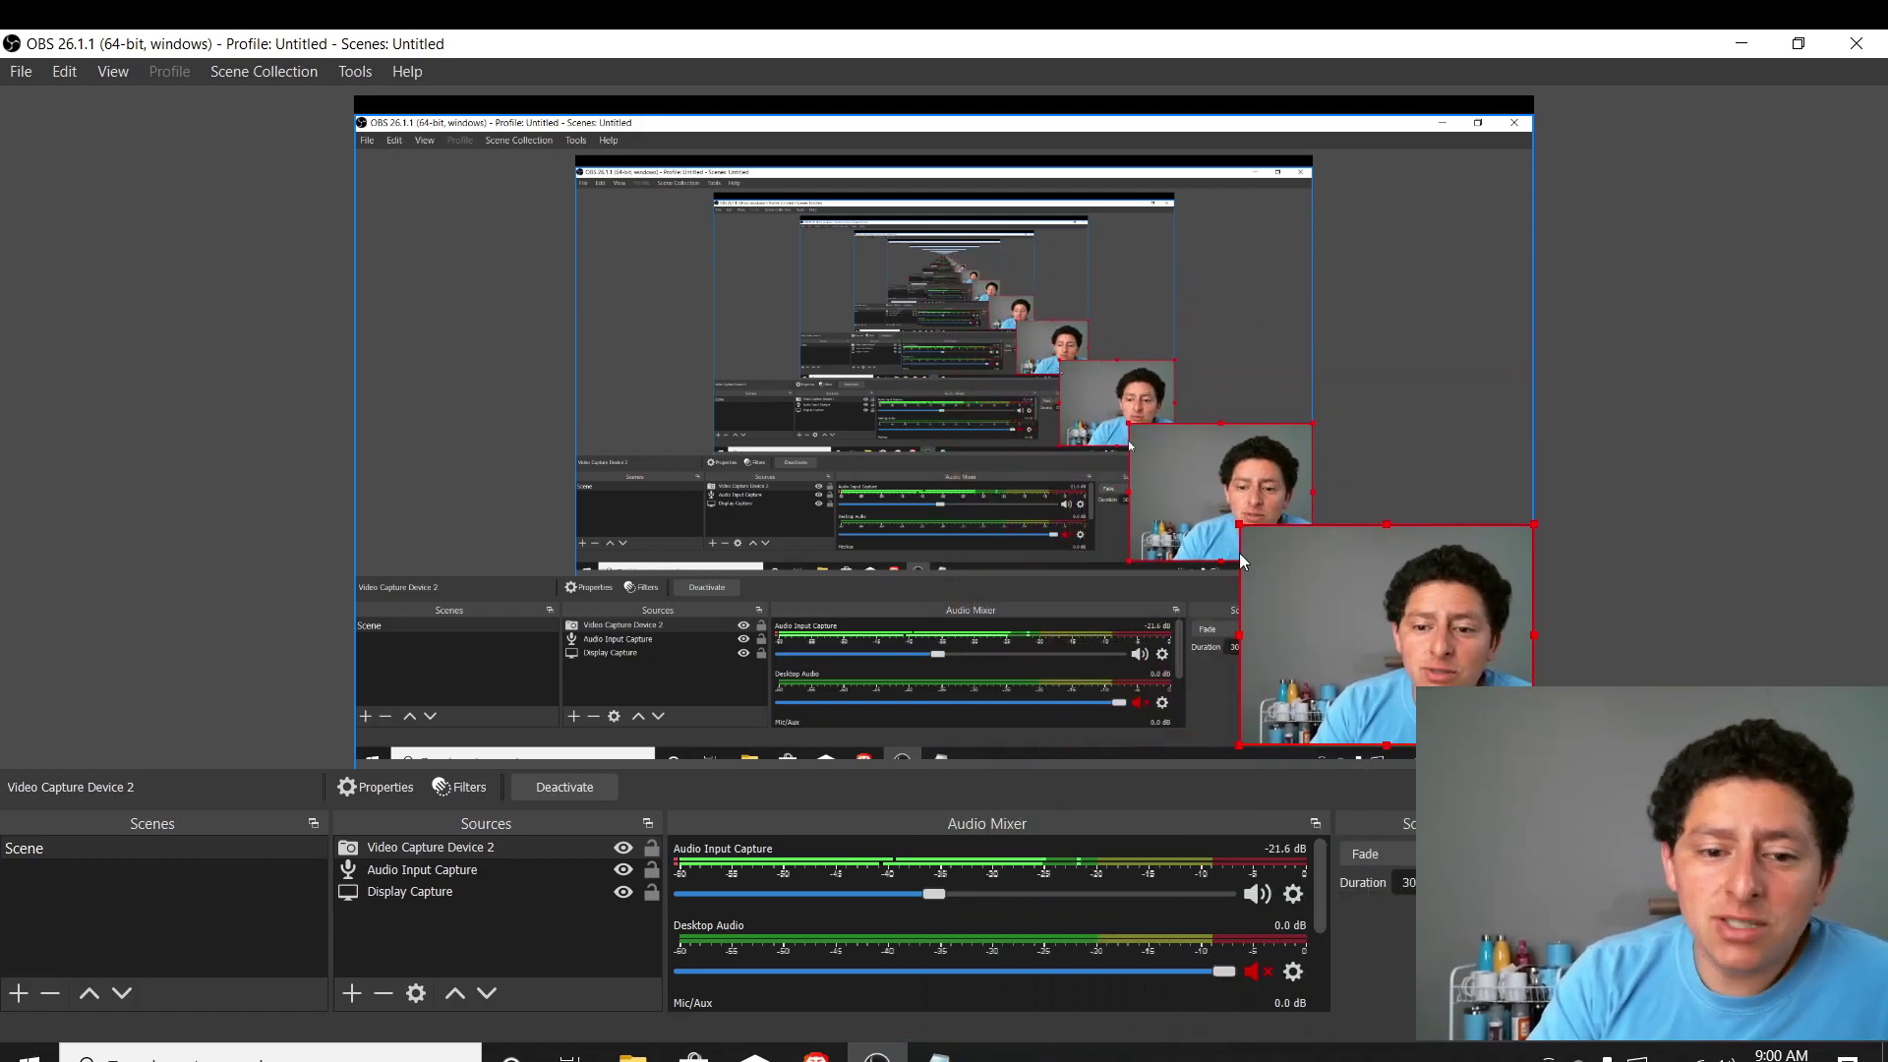